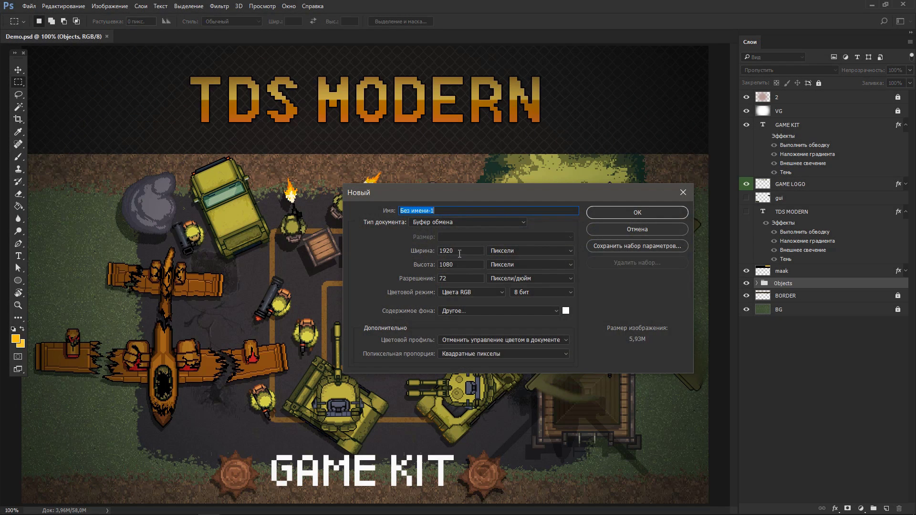
# Create a 256 × 256 pixel document and zoom in on the blank canvas
pyautogui.doubleClick(460, 251)
pyautogui.write('256')
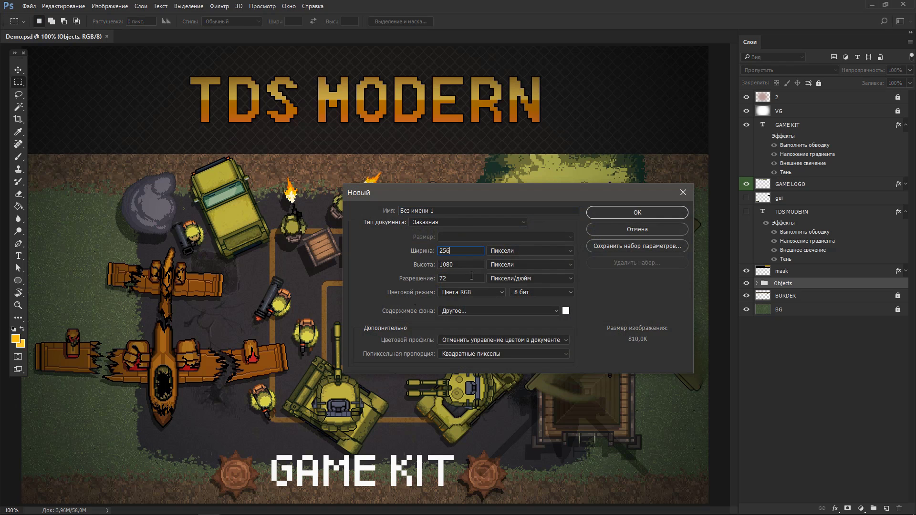
pyautogui.doubleClick(460, 265)
pyautogui.write('256')
pyautogui.press('Return')
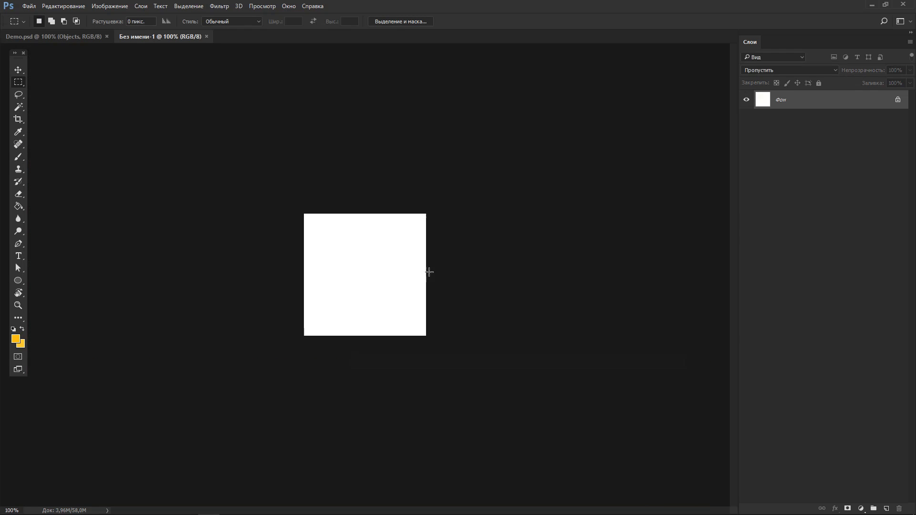
pyautogui.moveTo(358, 279); pyautogui.dragTo(399, 277)
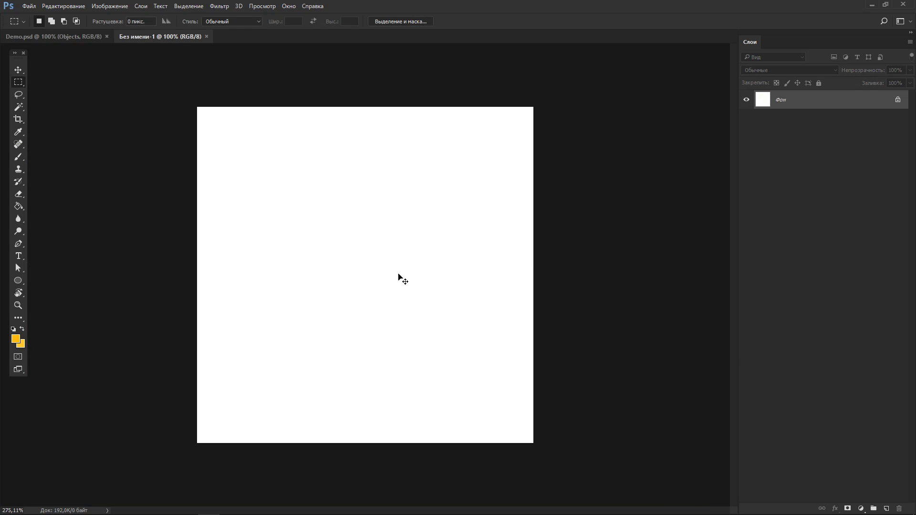
# Fill the canvas with a dark green picked in the Color panel
pyautogui.press('g')
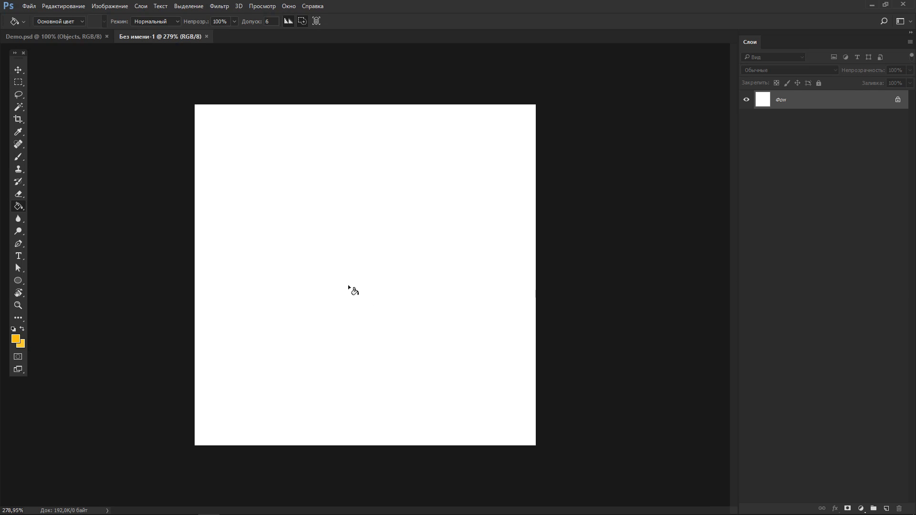
pyautogui.press('F6')
pyautogui.click(710, 239)
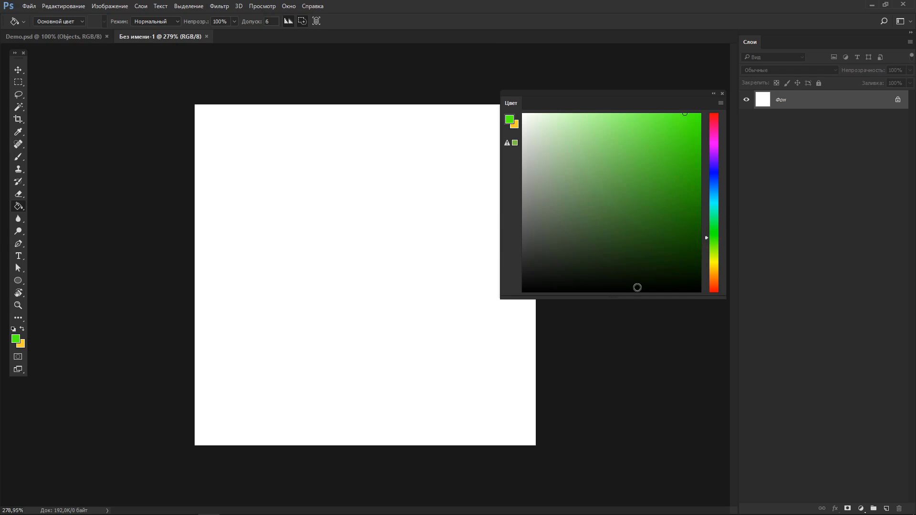
pyautogui.click(586, 225)
pyautogui.hotkey('alt', 'BackSpace')
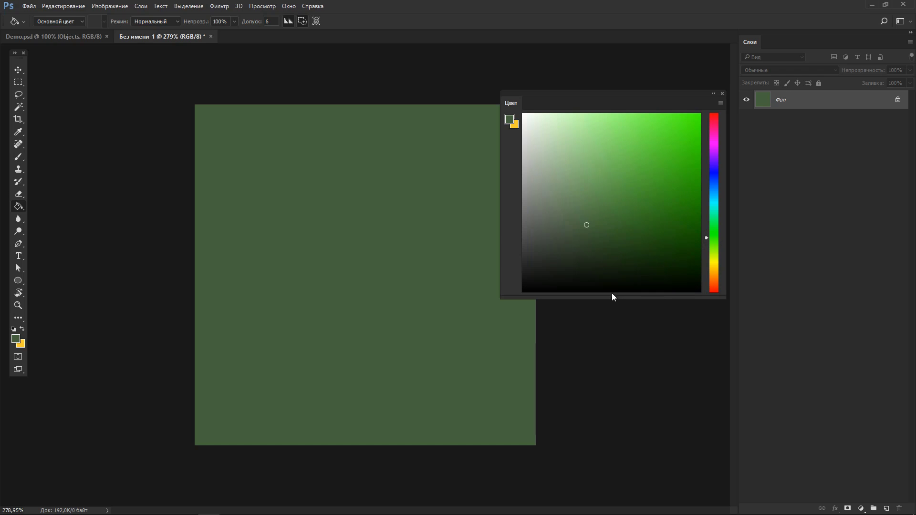
# Try grey-green and light tan fills, then undo back to the dark green
pyautogui.moveTo(554, 200); pyautogui.dragTo(536, 203)
pyautogui.click(424, 261)
pyautogui.click(711, 265)
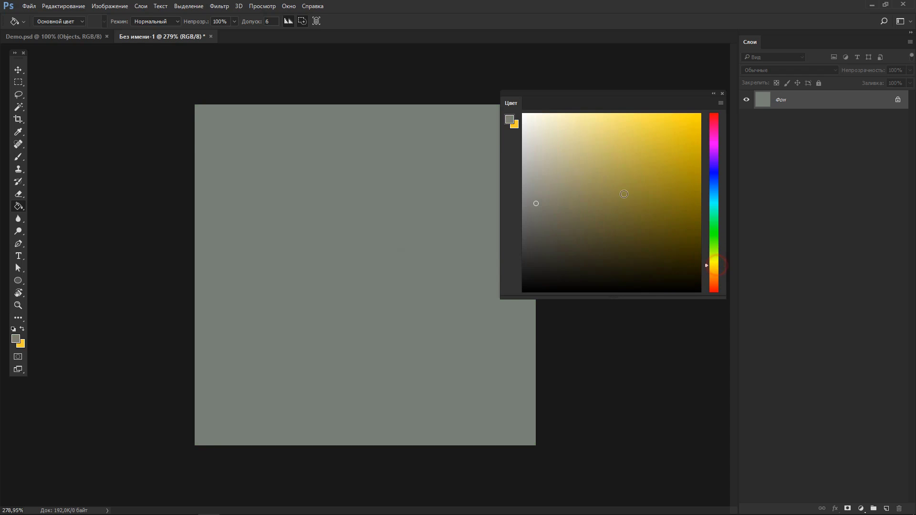
pyautogui.click(591, 153)
pyautogui.click(421, 223)
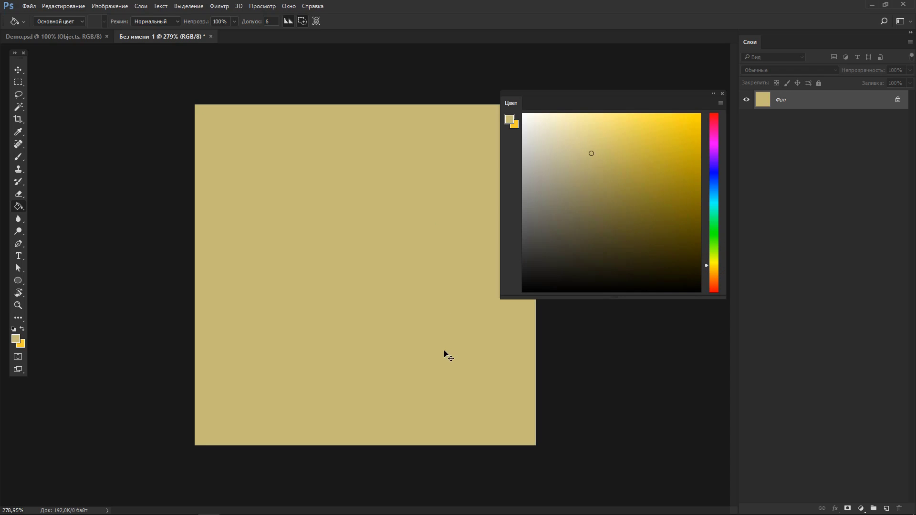
pyautogui.hotkey('ctrl', 'z')
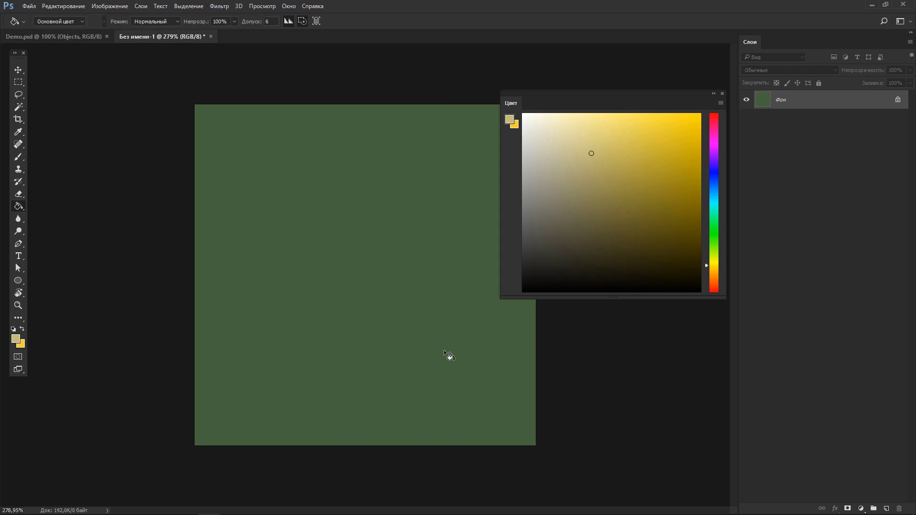
# Add layer Слой 1, switch to the Pencil, and reset colours to black and white
pyautogui.hotkey('ctrl', 'shift', 'n')
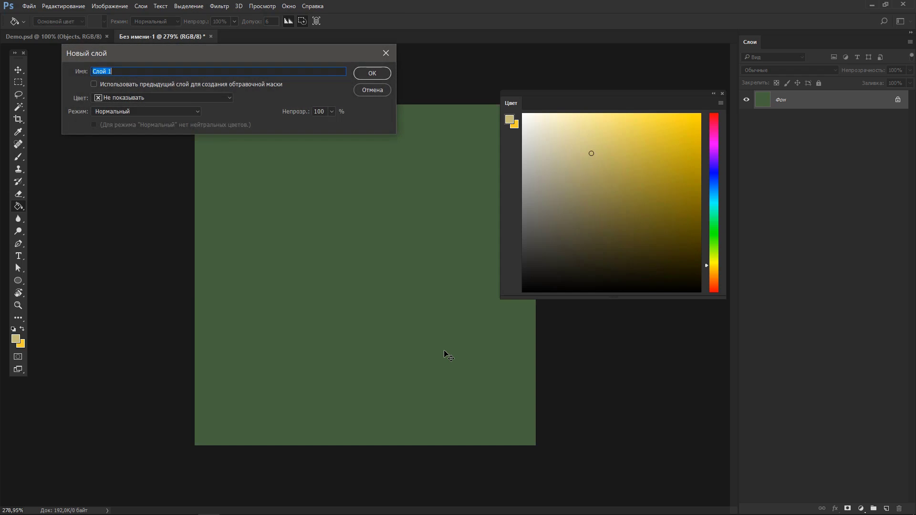
pyautogui.press('Return')
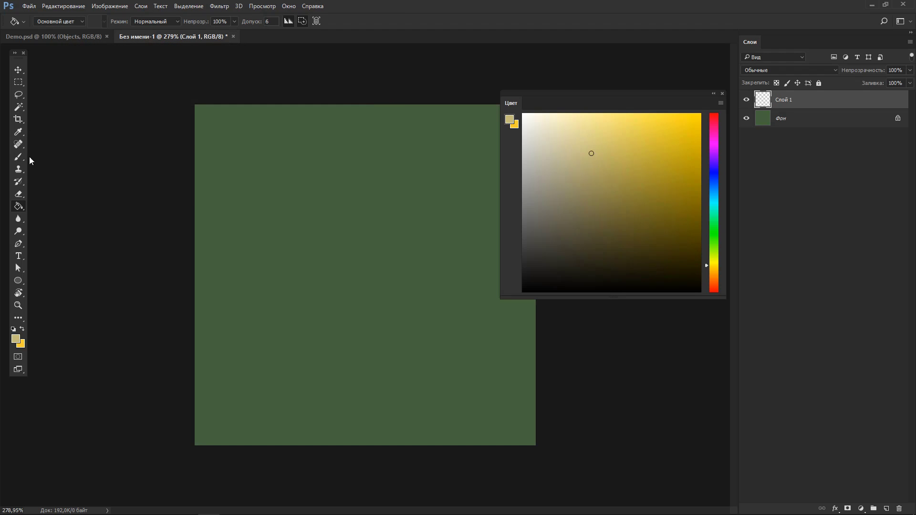
pyautogui.rightClick(23, 162)
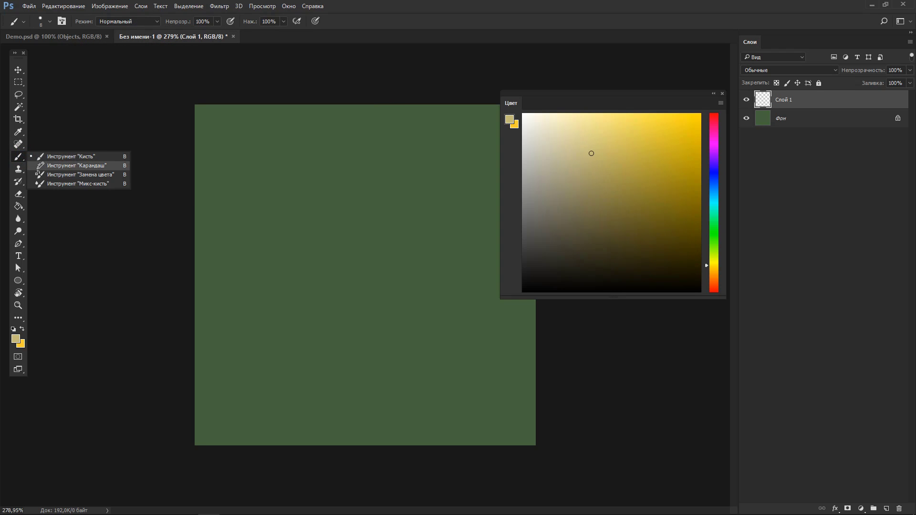
pyautogui.click(52, 163)
pyautogui.press('F6')
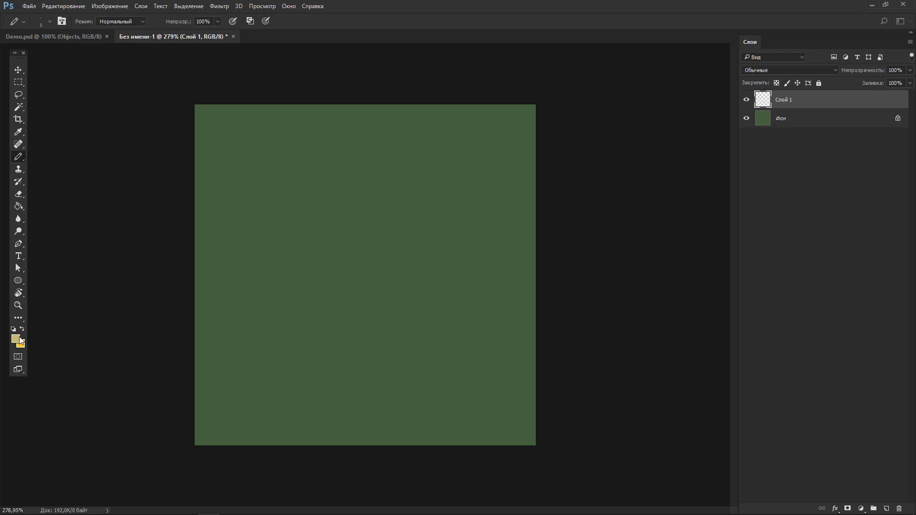
pyautogui.press('d')
# Lower Слой 1's opacity to 12% after testing pencil strokes and opacity values
pyautogui.moveTo(347, 313); pyautogui.dragTo(361, 311)
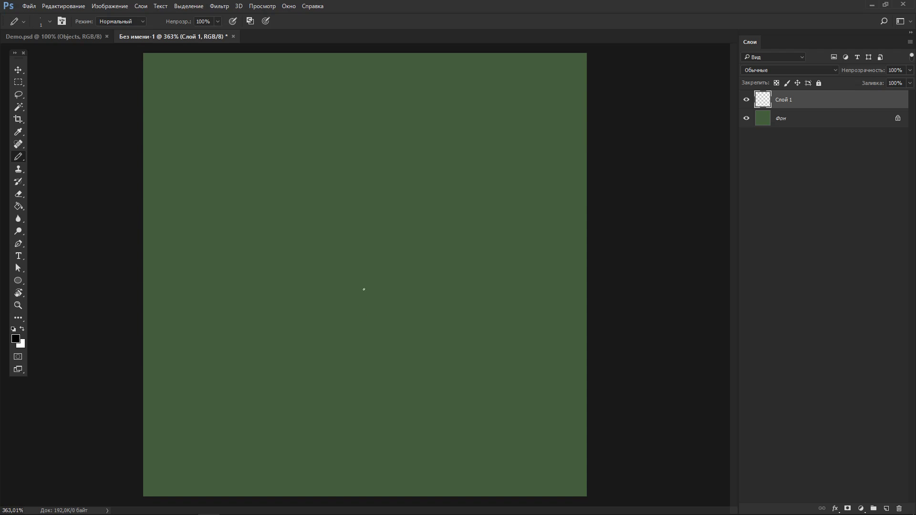
pyautogui.click(217, 21)
pyautogui.moveTo(248, 226)
pyautogui.mouseDown()
pyautogui.moveTo(296, 292)
pyautogui.moveTo(340, 191)
pyautogui.moveTo(327, 251)
pyautogui.mouseUp()
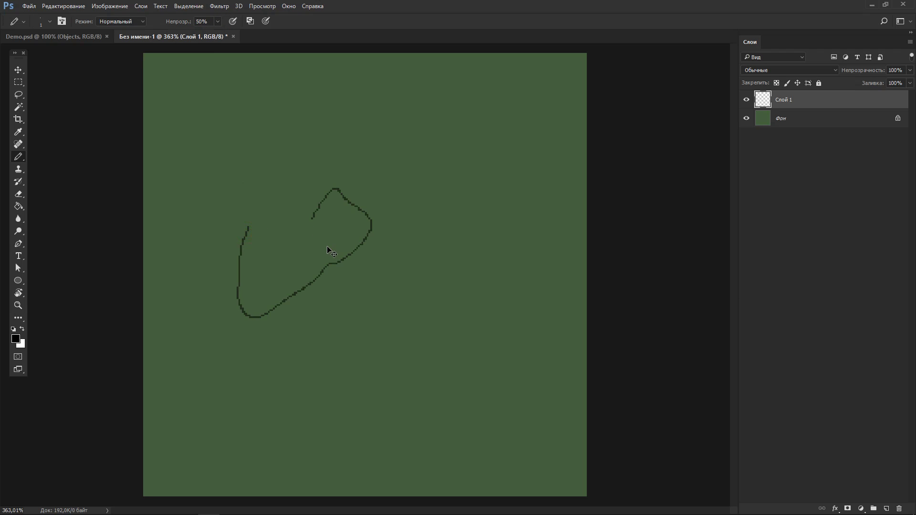
pyautogui.hotkey('ctrl', 'z')
pyautogui.write('0')
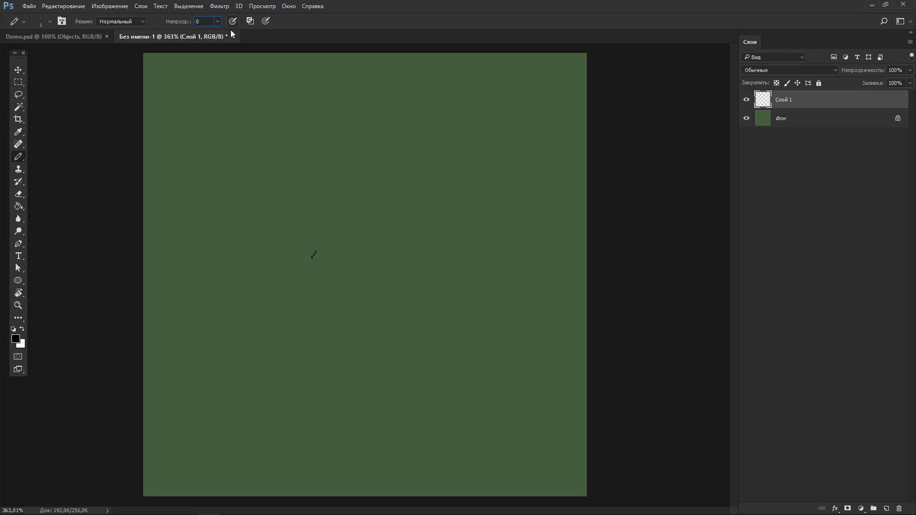
pyautogui.click(222, 22)
pyautogui.press('Return')
pyautogui.click(218, 21)
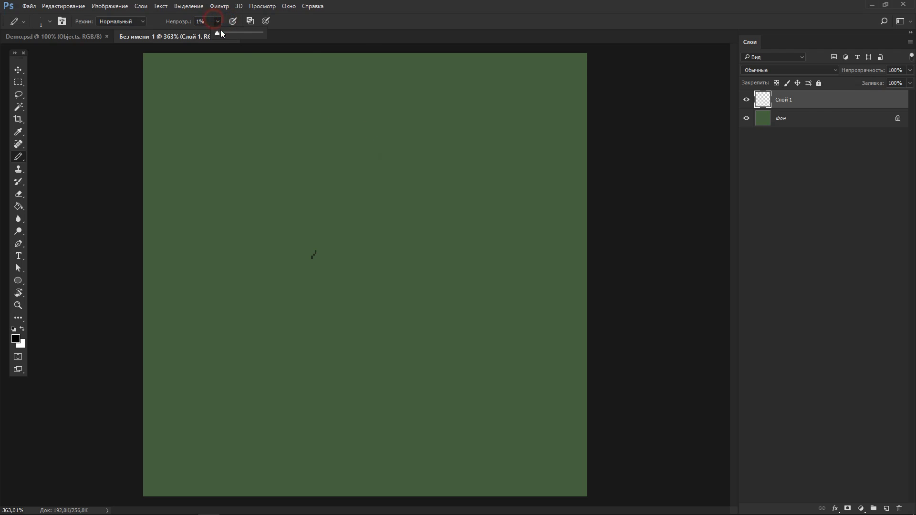
pyautogui.click(910, 70)
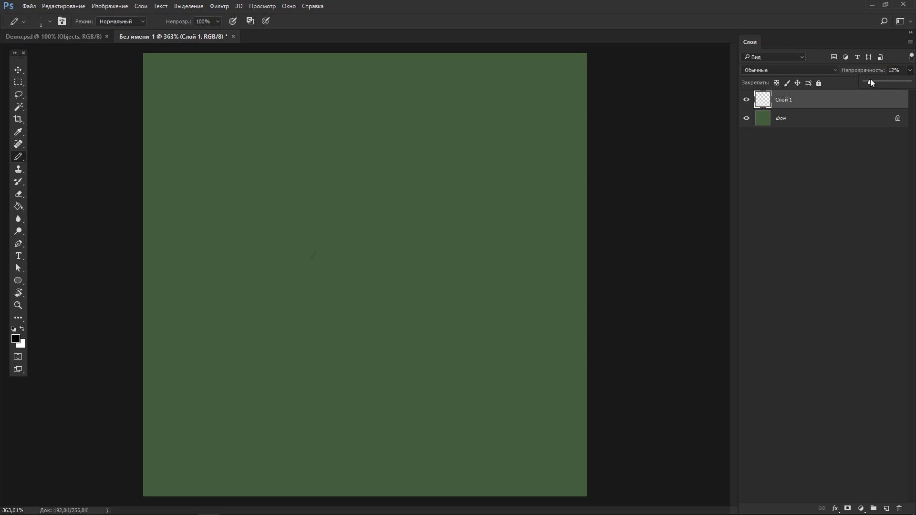
pyautogui.click(339, 230)
pyautogui.moveTo(299, 202); pyautogui.dragTo(290, 320)
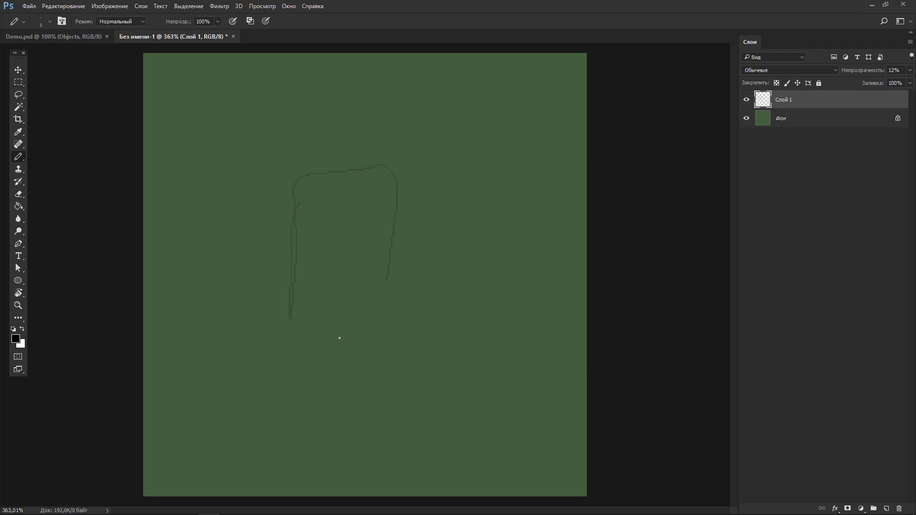
pyautogui.hotkey('ctrl', 'alt', 'z')
pyautogui.hotkey('ctrl', 'alt', 'z')
# Sketch the rectangular hull outline, inner panel and corner diagonals in pencil
pyautogui.moveTo(296, 303)
pyautogui.mouseDown()
pyautogui.moveTo(368, 182)
pyautogui.moveTo(403, 256)
pyautogui.moveTo(297, 324)
pyautogui.mouseUp()
pyautogui.moveTo(310, 193); pyautogui.dragTo(313, 235)
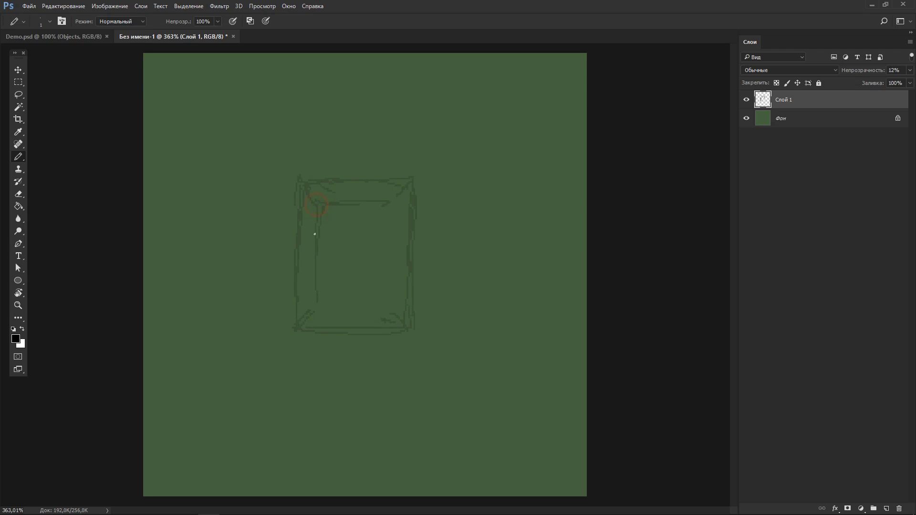
pyautogui.moveTo(388, 229); pyautogui.dragTo(388, 286)
pyautogui.moveTo(323, 308); pyautogui.dragTo(383, 308)
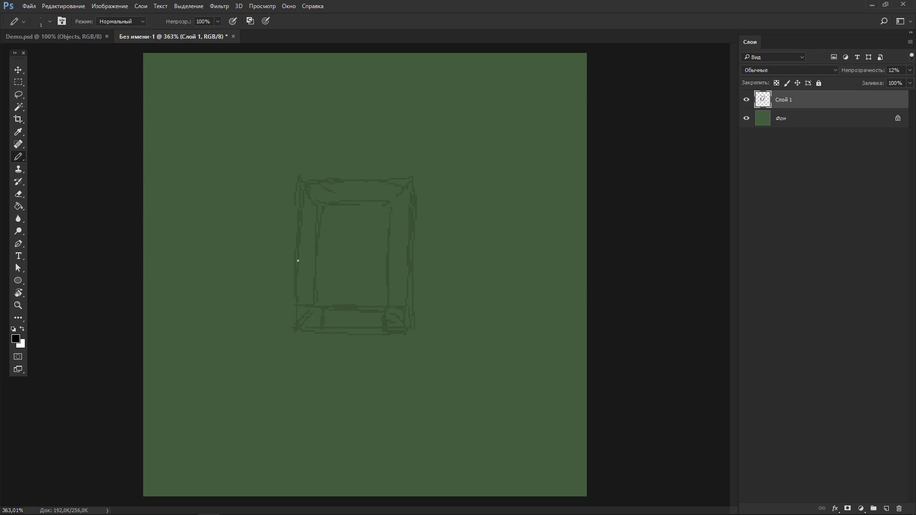
pyautogui.press('l')
pyautogui.moveTo(301, 198)
pyautogui.mouseDown()
pyautogui.moveTo(300, 287)
pyautogui.moveTo(405, 248)
pyautogui.mouseUp()
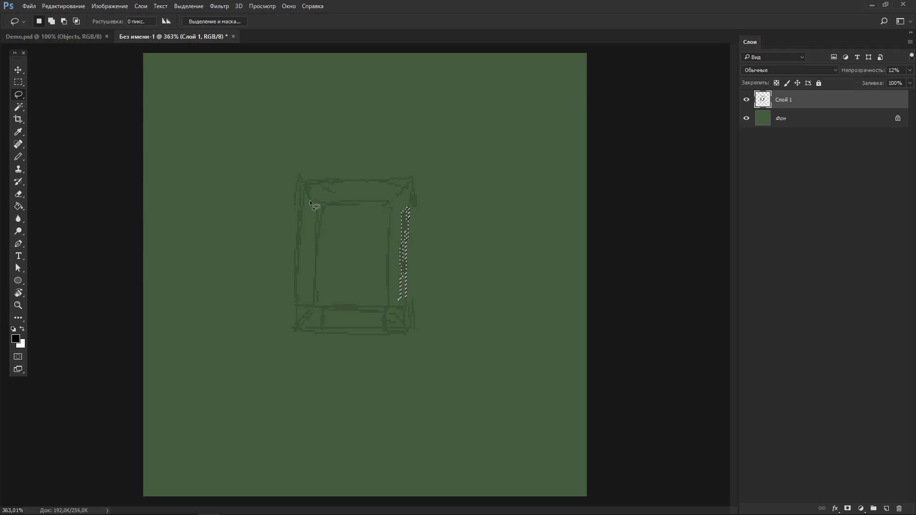
pyautogui.hotkey('ctrl', 'z')
pyautogui.hotkey('ctrl', 'd')
pyautogui.press('b')
# Add a short top line and inner detail lines to the hull sketch
pyautogui.moveTo(376, 188); pyautogui.dragTo(334, 194)
pyautogui.press('e')
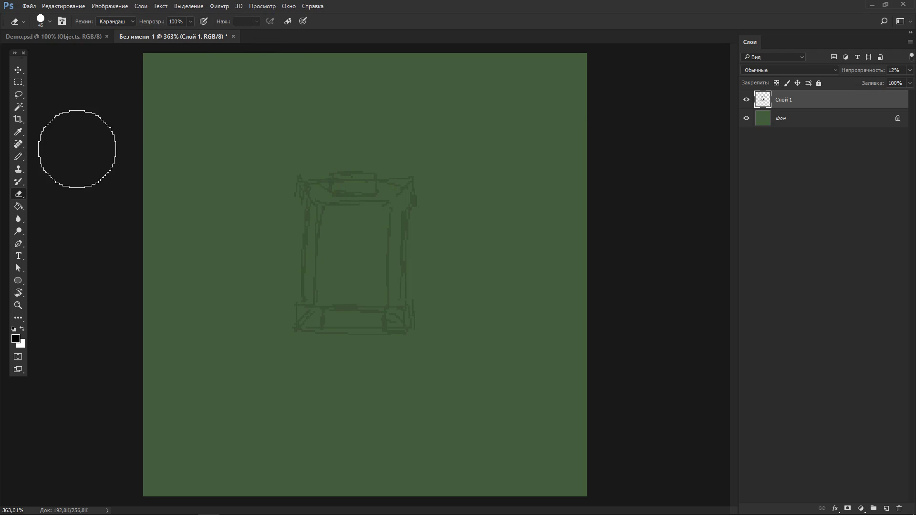
pyautogui.click(122, 22)
pyautogui.press('b')
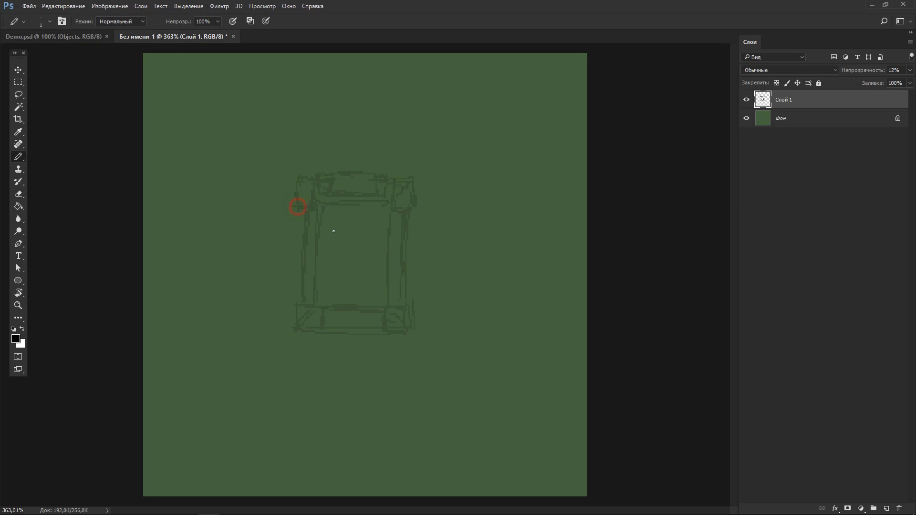
pyautogui.moveTo(336, 223); pyautogui.dragTo(373, 224)
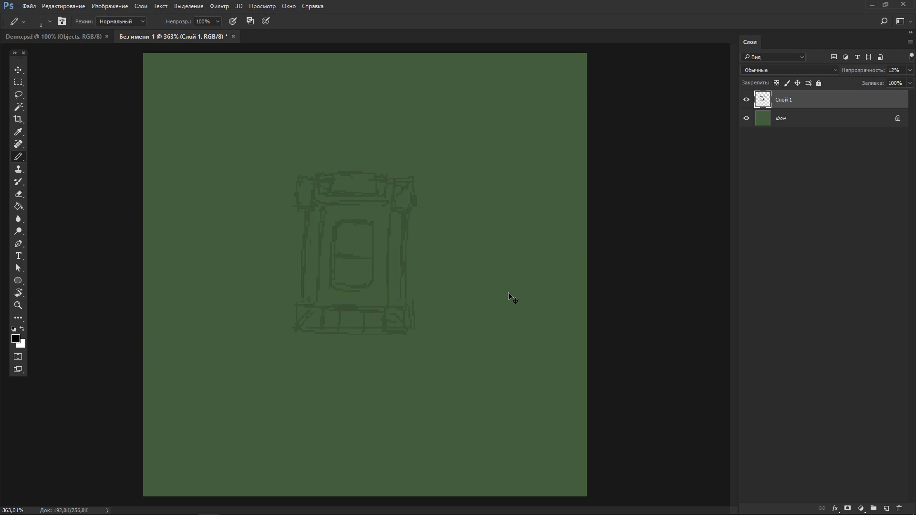
pyautogui.hotkey('ctrl', 'shift', 'n')
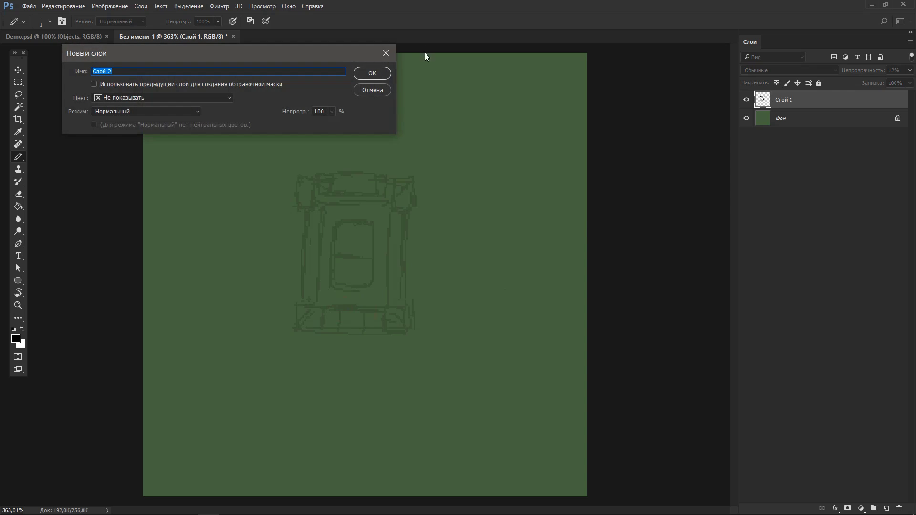
# Create layer Слой 2 with 37% opacity
pyautogui.click(374, 73)
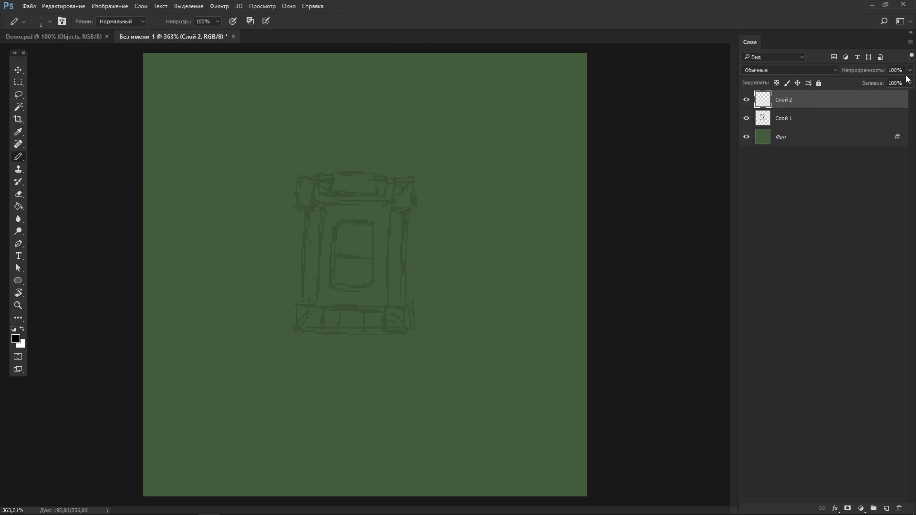
pyautogui.moveTo(907, 75); pyautogui.dragTo(881, 81)
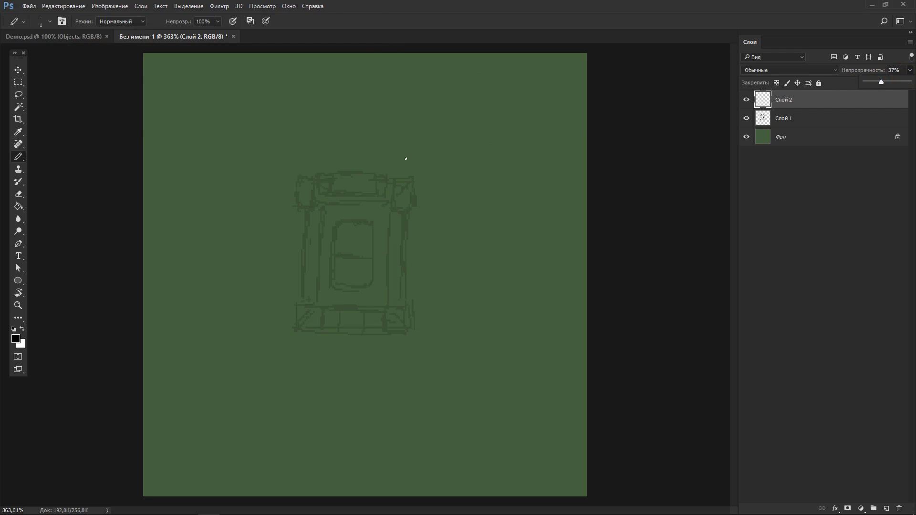
pyautogui.click(327, 276)
# Trace the inner rounded panel darker and sketch a circle with an arc below
pyautogui.moveTo(336, 230)
pyautogui.mouseDown()
pyautogui.moveTo(337, 296)
pyautogui.moveTo(336, 213)
pyautogui.moveTo(374, 214)
pyautogui.moveTo(378, 261)
pyautogui.mouseUp()
pyautogui.moveTo(377, 212); pyautogui.dragTo(376, 281)
pyautogui.moveTo(378, 239); pyautogui.dragTo(358, 288)
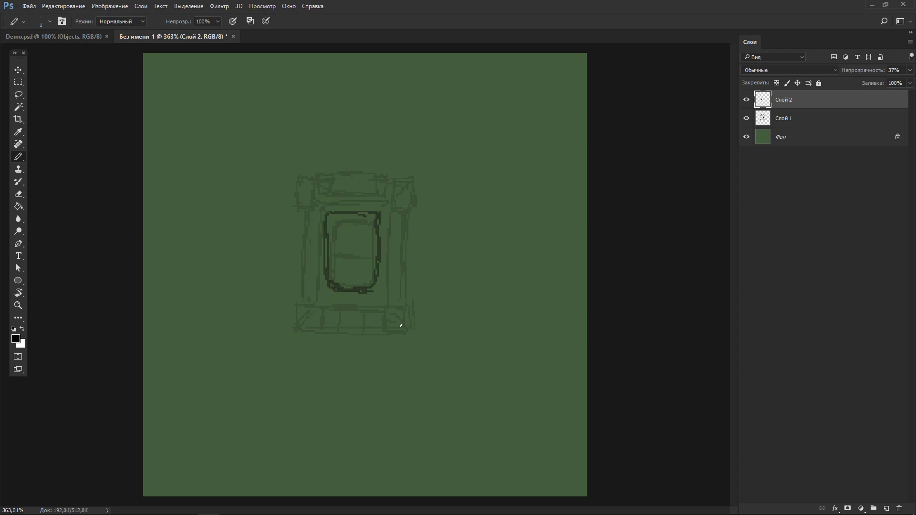
pyautogui.moveTo(203, 468); pyautogui.dragTo(241, 473)
pyautogui.moveTo(177, 460)
pyautogui.mouseDown()
pyautogui.moveTo(230, 471)
pyautogui.moveTo(276, 396)
pyautogui.moveTo(331, 403)
pyautogui.moveTo(335, 432)
pyautogui.moveTo(276, 464)
pyautogui.moveTo(309, 470)
pyautogui.mouseUp()
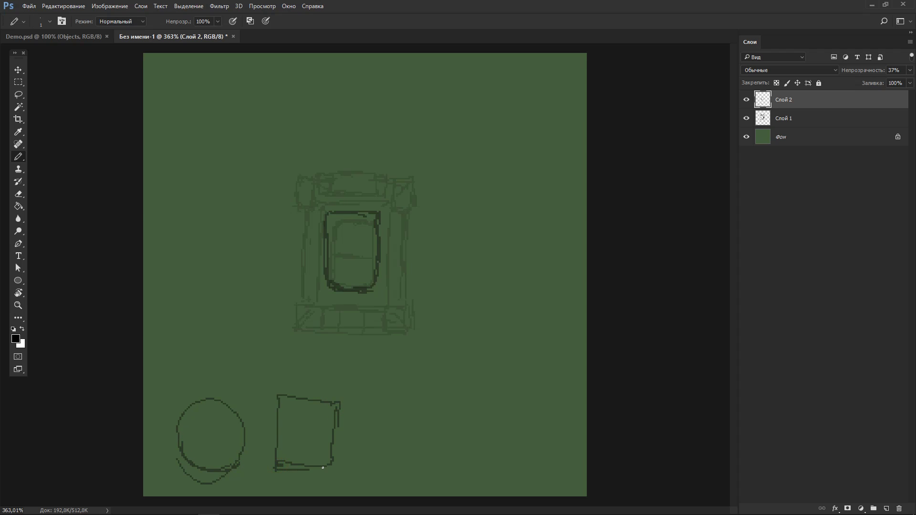
# Free Transform the square sketch taller, move it onto the circle, and commit with Nearest Neighbor
pyautogui.press('l')
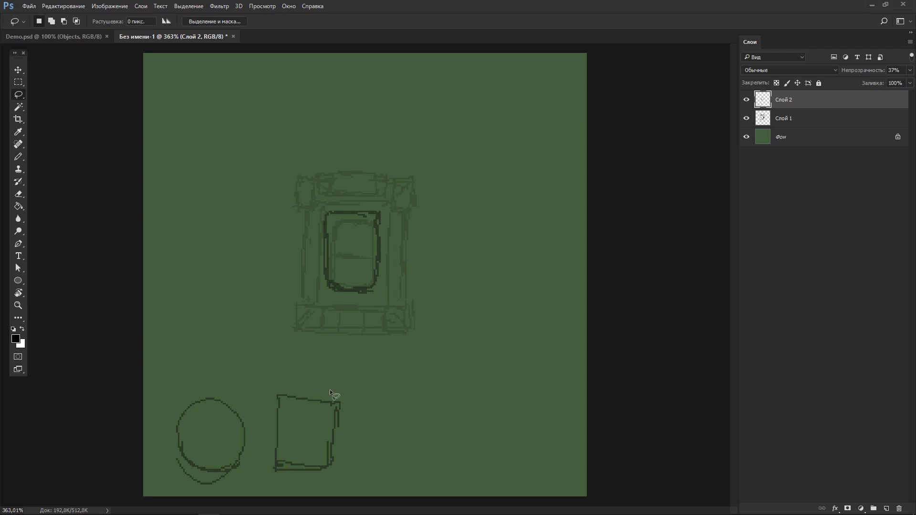
pyautogui.moveTo(331, 389); pyautogui.dragTo(334, 382)
pyautogui.click(64, 6)
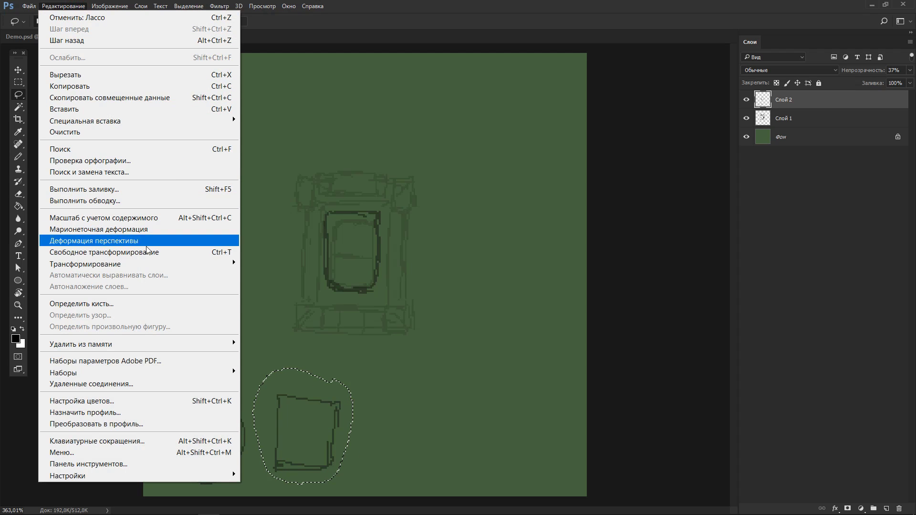
pyautogui.click(154, 253)
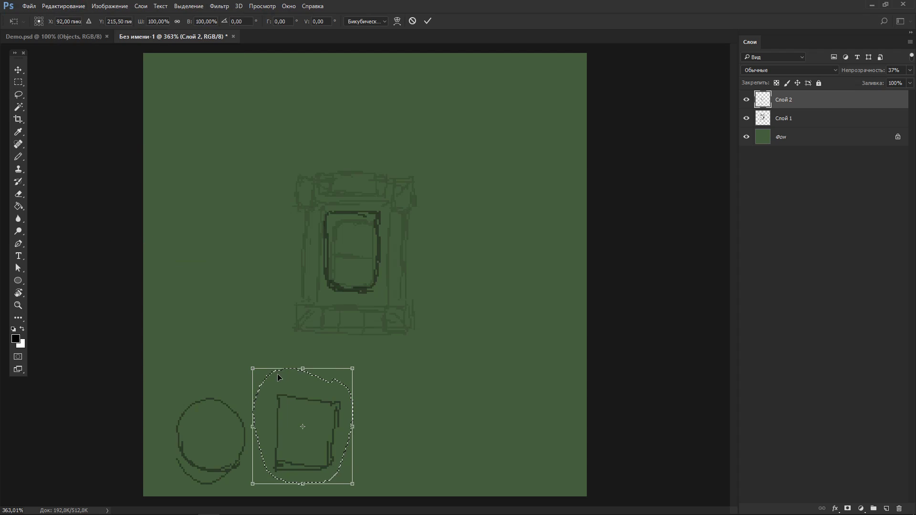
pyautogui.moveTo(303, 369); pyautogui.dragTo(314, 371)
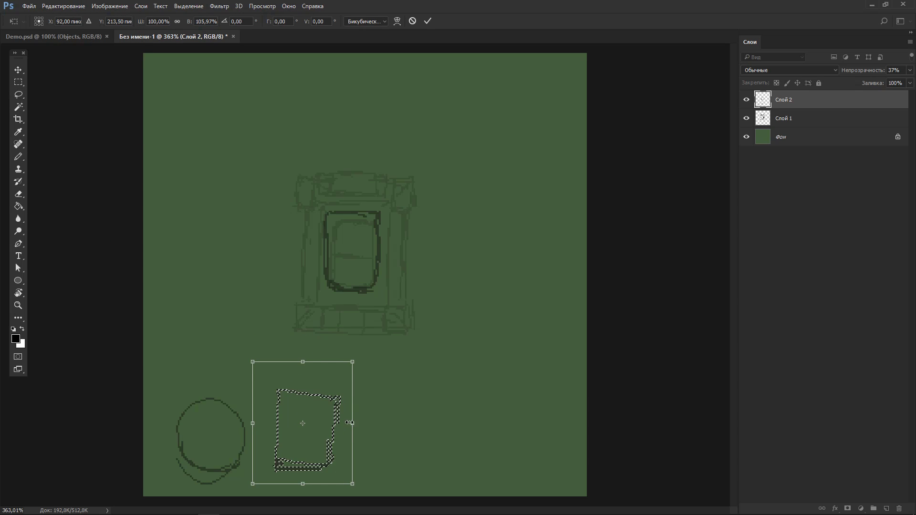
pyautogui.moveTo(353, 423); pyautogui.dragTo(365, 410)
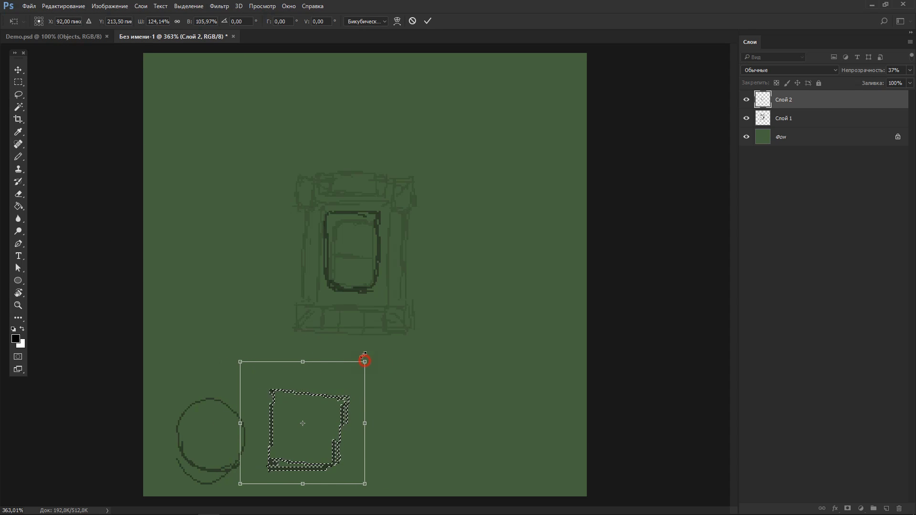
pyautogui.moveTo(364, 362); pyautogui.dragTo(354, 348)
pyautogui.moveTo(339, 399); pyautogui.dragTo(232, 360)
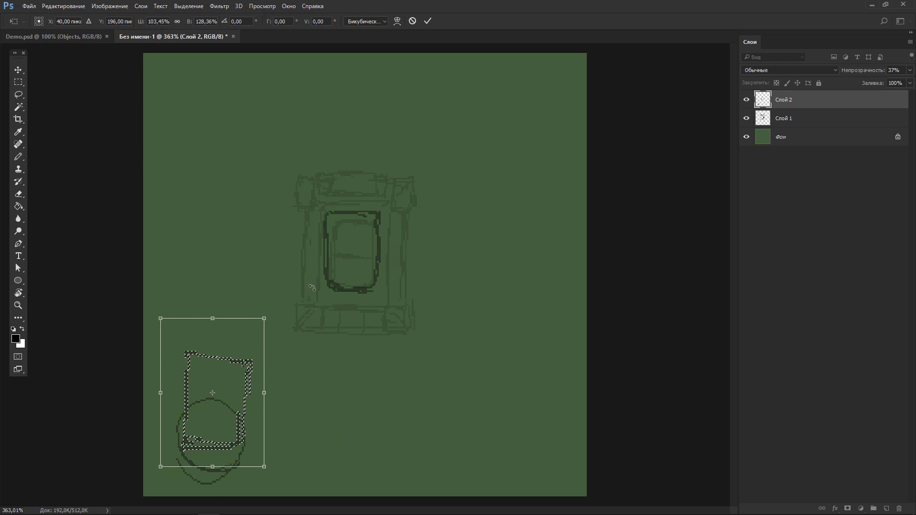
pyautogui.click(374, 22)
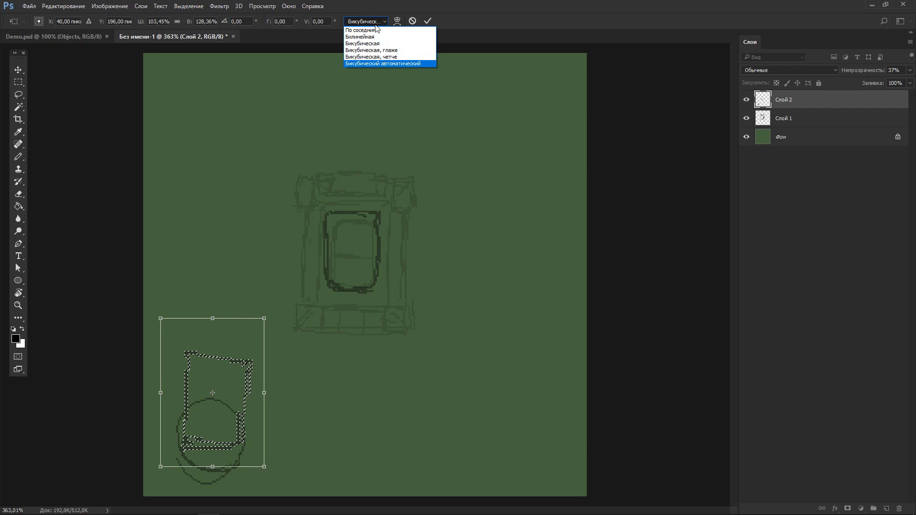
pyautogui.click(372, 31)
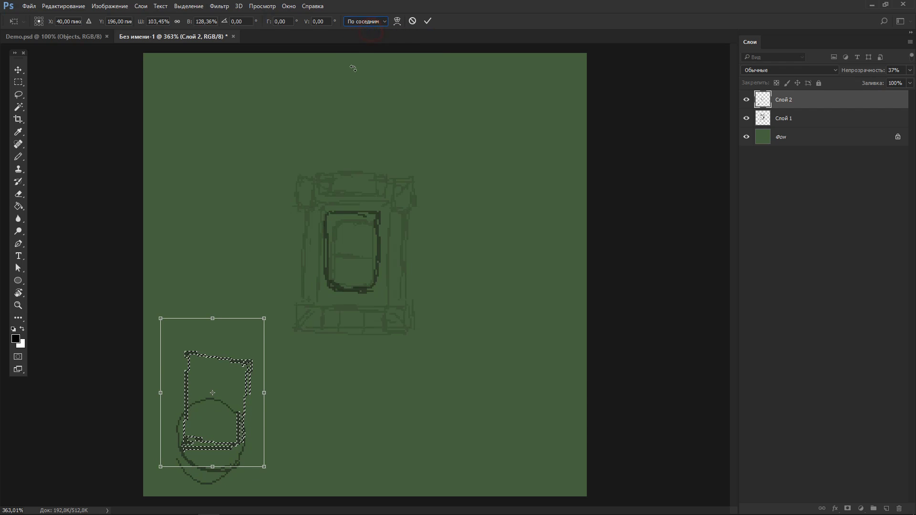
pyautogui.press('Return')
pyautogui.hotkey('ctrl', 'd')
# Lasso and delete the bottle sketch at the lower left
pyautogui.press('e')
pyautogui.moveTo(196, 442); pyautogui.dragTo(186, 405)
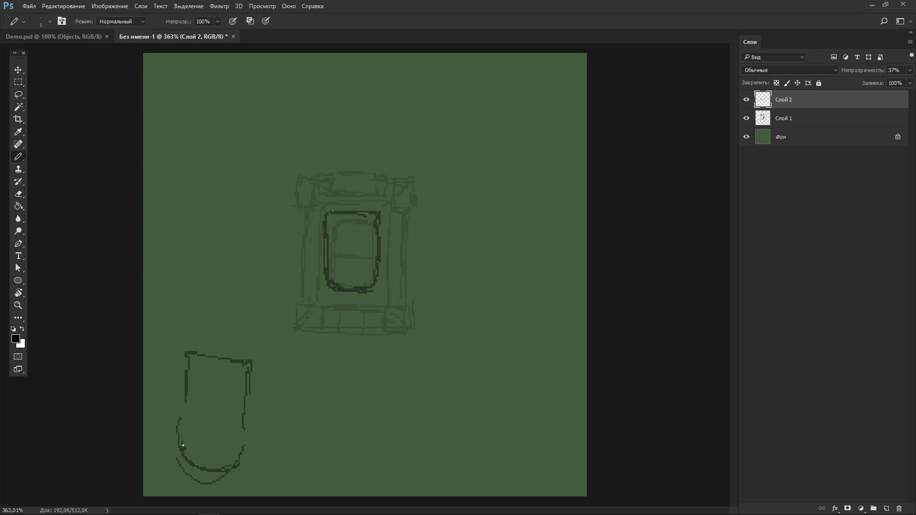
pyautogui.press('l')
pyautogui.moveTo(224, 334); pyautogui.dragTo(243, 342)
pyautogui.press('Delete')
pyautogui.hotkey('ctrl', 'd')
pyautogui.press('b')
# Pencil the turret frame, a round hatch with small circle, and downward barrel lines
pyautogui.moveTo(324, 240)
pyautogui.mouseDown()
pyautogui.moveTo(334, 200)
pyautogui.moveTo(389, 241)
pyautogui.mouseUp()
pyautogui.scroll(2, 341, 291)
pyautogui.moveTo(305, 205)
pyautogui.mouseDown()
pyautogui.moveTo(334, 305)
pyautogui.moveTo(415, 211)
pyautogui.mouseUp()
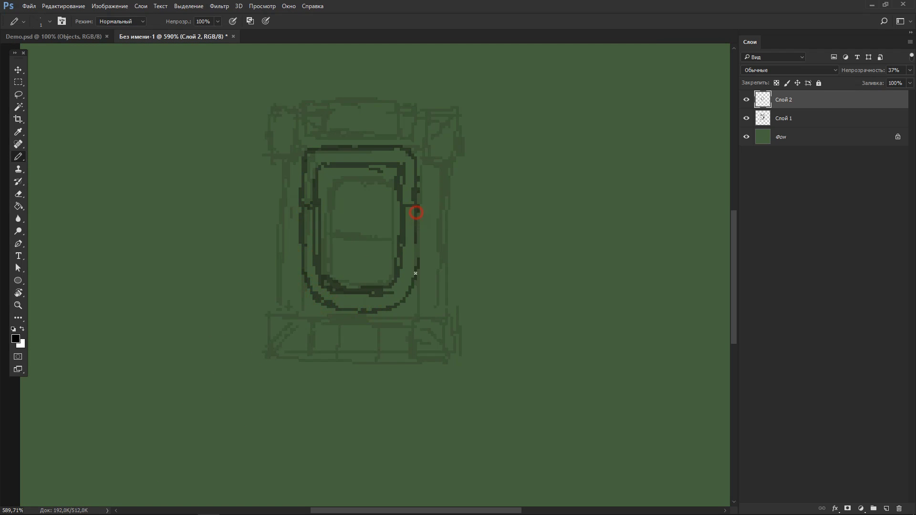
pyautogui.moveTo(324, 289); pyautogui.dragTo(397, 298)
pyautogui.moveTo(330, 204); pyautogui.dragTo(328, 213)
pyautogui.moveTo(362, 263)
pyautogui.mouseDown()
pyautogui.moveTo(367, 270)
pyautogui.moveTo(363, 262)
pyautogui.mouseUp()
pyautogui.moveTo(363, 262)
pyautogui.mouseDown()
pyautogui.moveTo(376, 208)
pyautogui.moveTo(389, 251)
pyautogui.moveTo(363, 331)
pyautogui.moveTo(383, 401)
pyautogui.mouseUp()
pyautogui.moveTo(363, 330)
pyautogui.mouseDown()
pyautogui.moveTo(356, 411)
pyautogui.moveTo(389, 401)
pyautogui.mouseUp()
pyautogui.scroll(-2, 377, 401)
pyautogui.moveTo(350, 180)
pyautogui.mouseDown()
pyautogui.moveTo(363, 162)
pyautogui.moveTo(421, 189)
pyautogui.moveTo(375, 163)
pyautogui.moveTo(358, 193)
pyautogui.moveTo(410, 189)
pyautogui.mouseUp()
# Adjust the frame's top and the barrel area using rectangular selections
pyautogui.press('m')
pyautogui.moveTo(303, 129); pyautogui.dragTo(454, 229)
pyautogui.moveTo(377, 210); pyautogui.dragTo(377, 226)
pyautogui.click(376, 316)
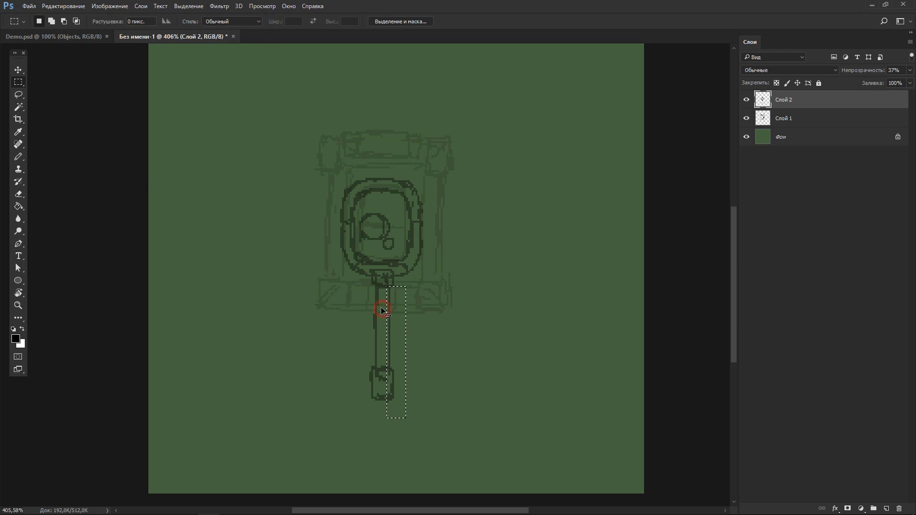
pyautogui.moveTo(372, 281); pyautogui.dragTo(404, 405)
pyautogui.hotkey('ctrl', 'd')
pyautogui.press('b')
pyautogui.hotkey('alt', '[')
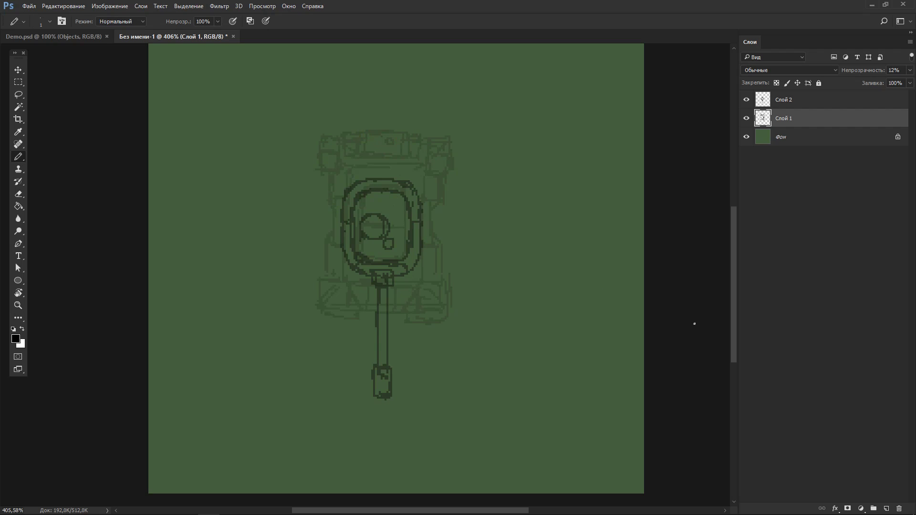
# Merge Слой 2 into Слой 1, shift the drawing left, and add a new empty layer
pyautogui.click(807, 99)
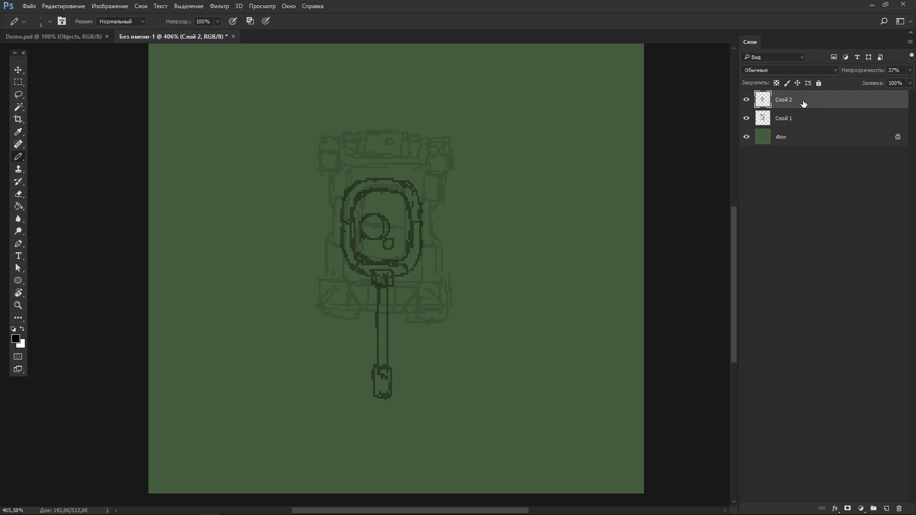
pyautogui.hotkey('ctrl', 'e')
pyautogui.press('v')
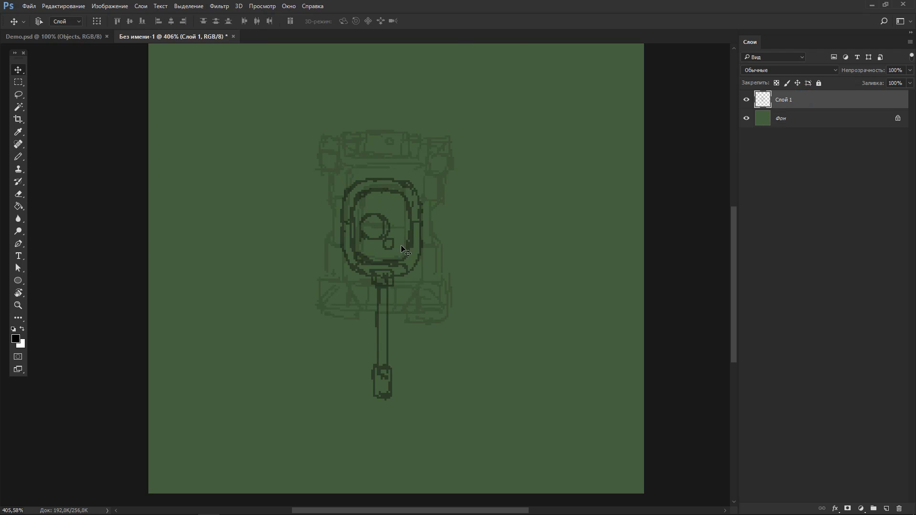
pyautogui.moveTo(406, 256); pyautogui.dragTo(279, 258)
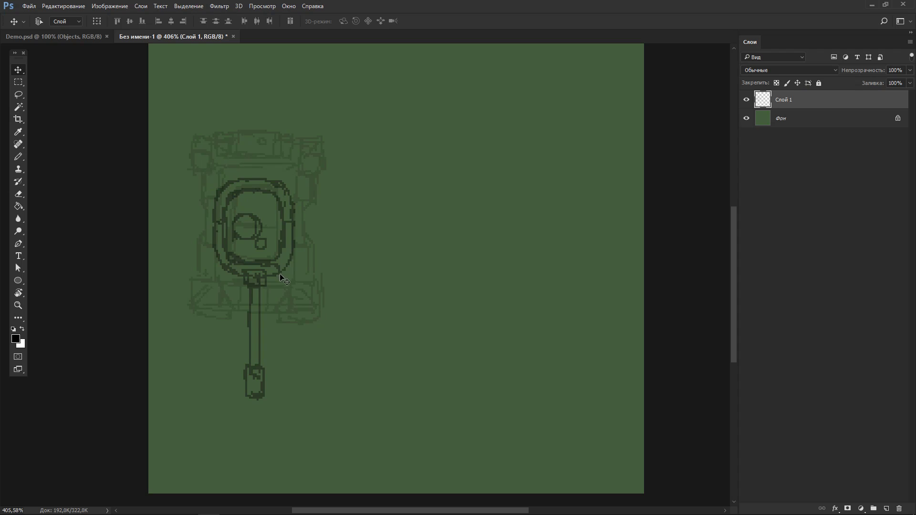
pyautogui.moveTo(282, 276); pyautogui.dragTo(269, 276)
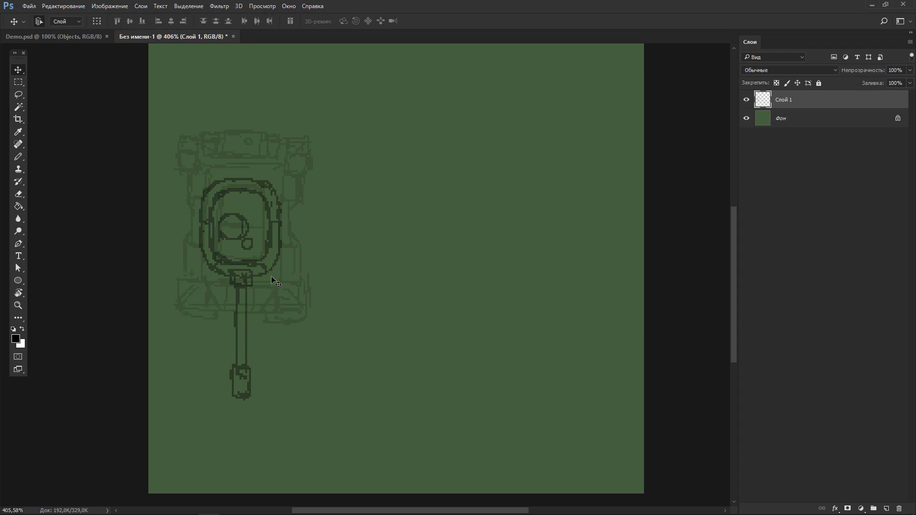
pyautogui.hotkey('ctrl', 'shift', 'n')
pyautogui.press('Return')
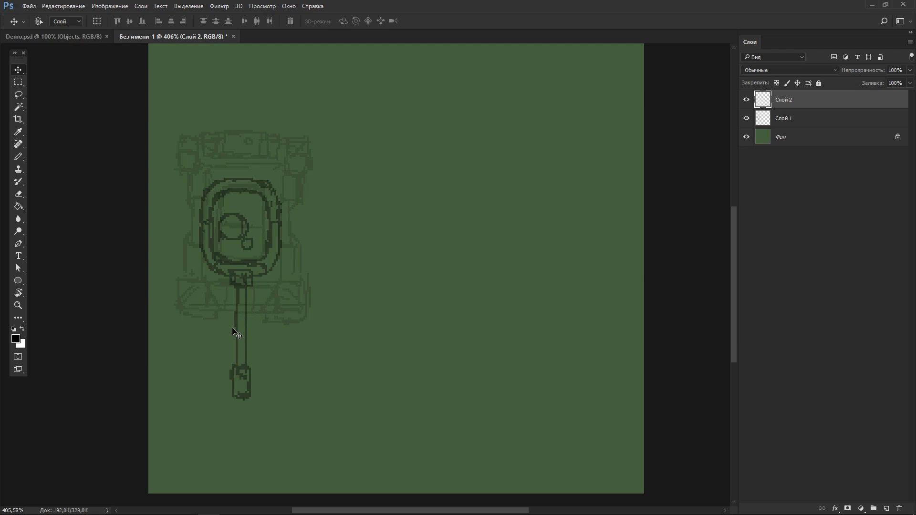
# Draw a black Pixels-mode rectangle over the hull sketch with the Rectangle tool
pyautogui.click(24, 283)
pyautogui.click(62, 281)
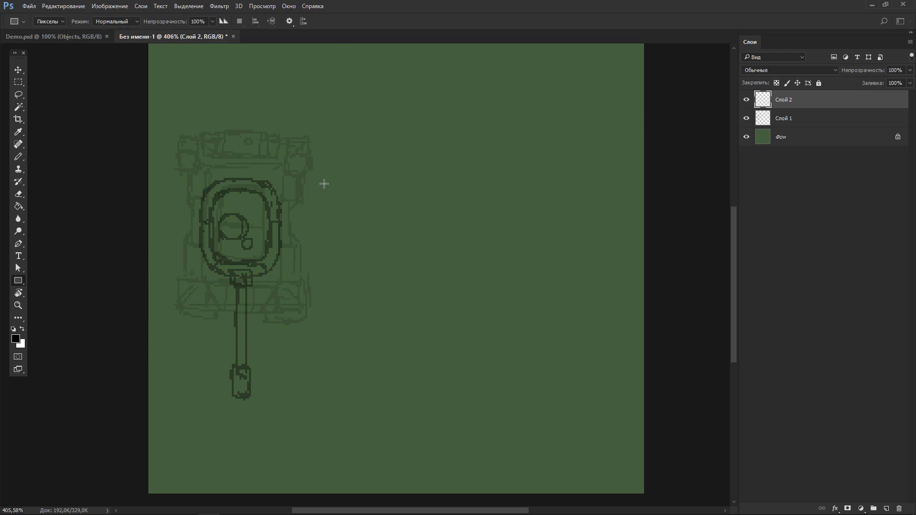
pyautogui.click(58, 22)
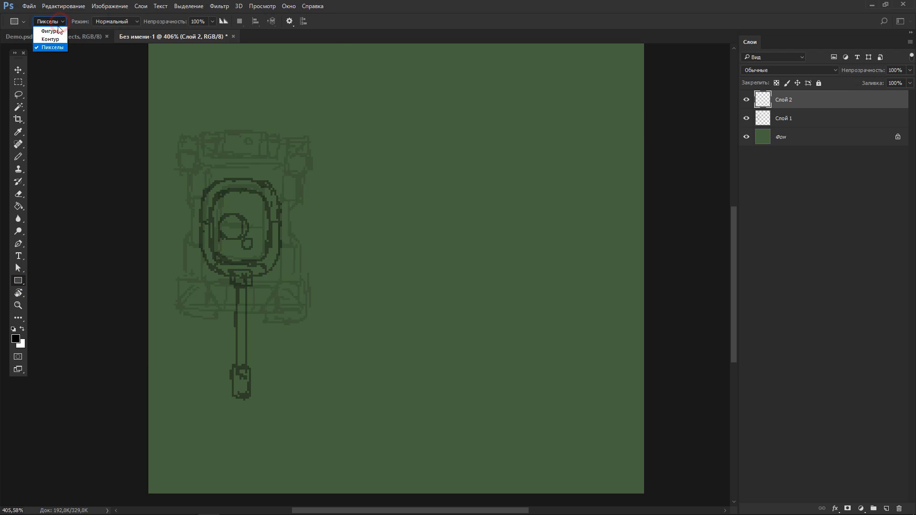
pyautogui.click(56, 48)
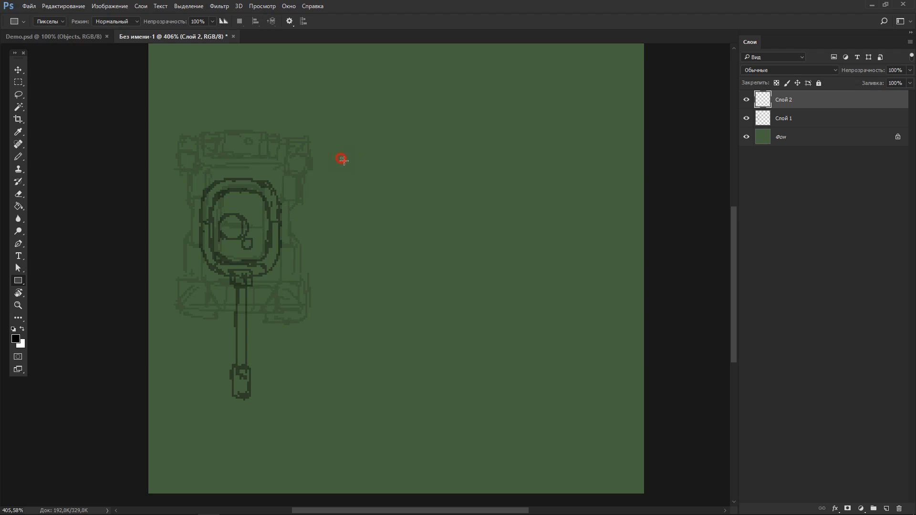
pyautogui.moveTo(342, 159); pyautogui.dragTo(428, 308)
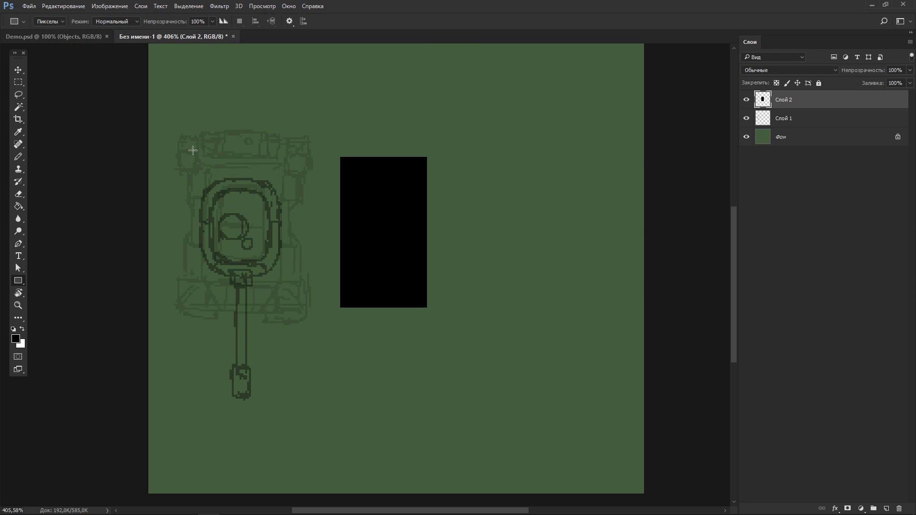
pyautogui.hotkey('ctrl', 'z')
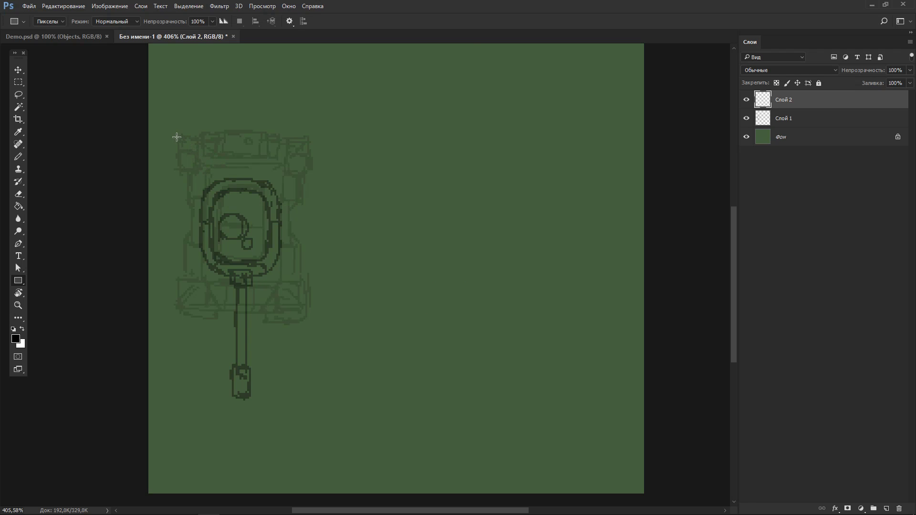
pyautogui.moveTo(179, 136)
pyautogui.mouseDown()
pyautogui.moveTo(255, 265)
pyautogui.moveTo(305, 323)
pyautogui.mouseUp()
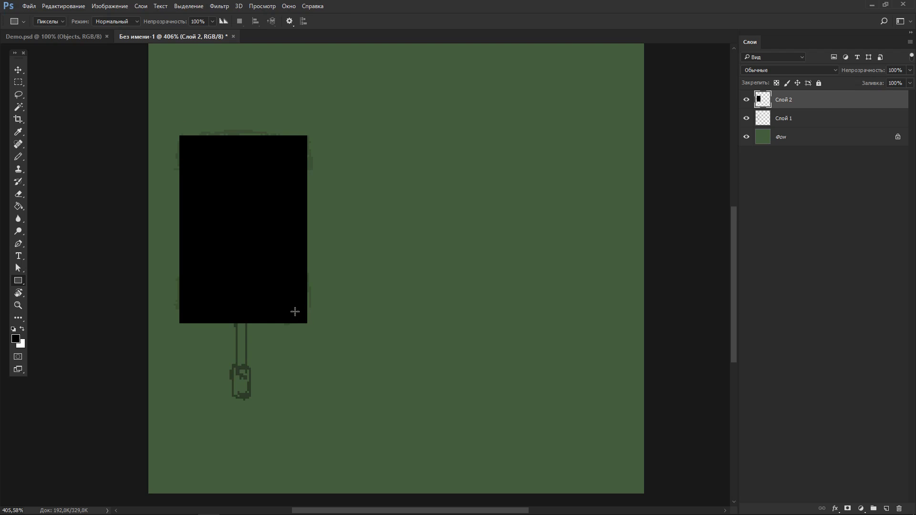
# Try moving the rectangle right and erasing its edge, then undo back over the hull
pyautogui.press('v')
pyautogui.moveTo(288, 291)
pyautogui.mouseDown()
pyautogui.moveTo(438, 290)
pyautogui.moveTo(431, 286)
pyautogui.mouseUp()
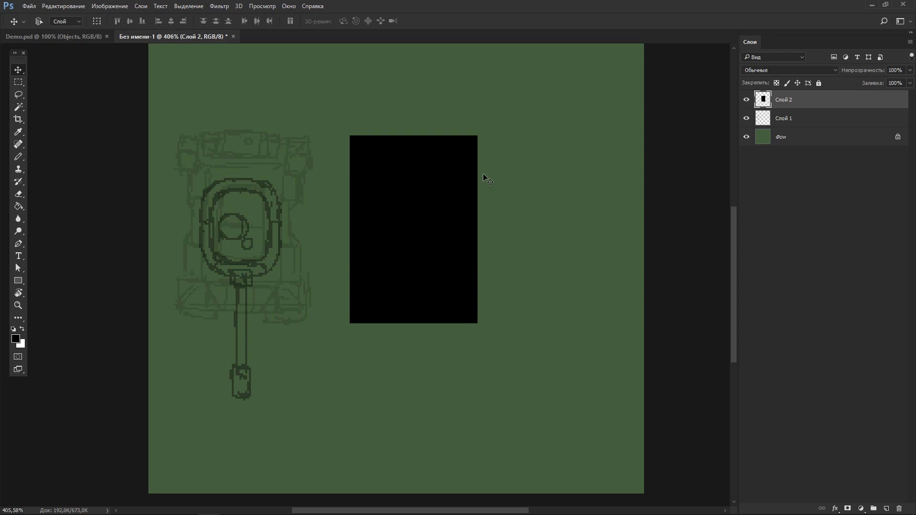
pyautogui.press('e')
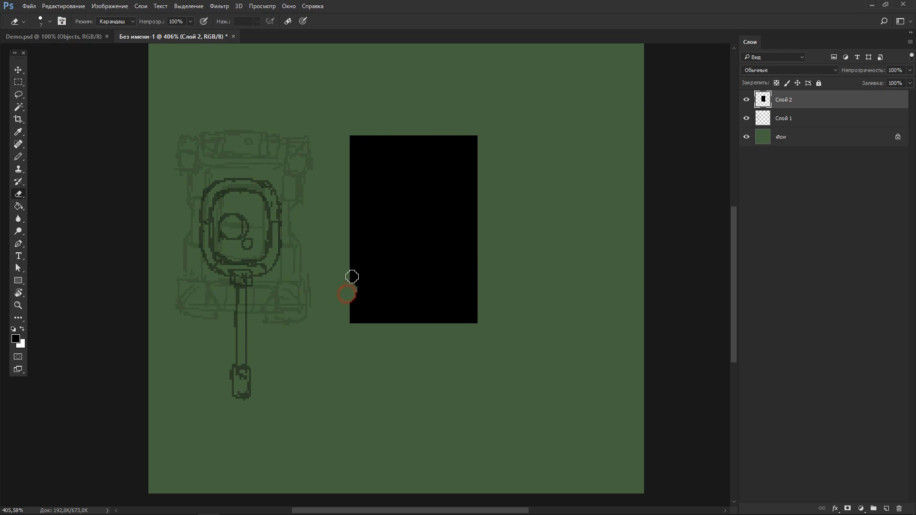
pyautogui.moveTo(348, 296); pyautogui.dragTo(355, 228)
pyautogui.hotkey('ctrl', 'z')
pyautogui.press('v')
pyautogui.hotkey('ctrl', 'z')
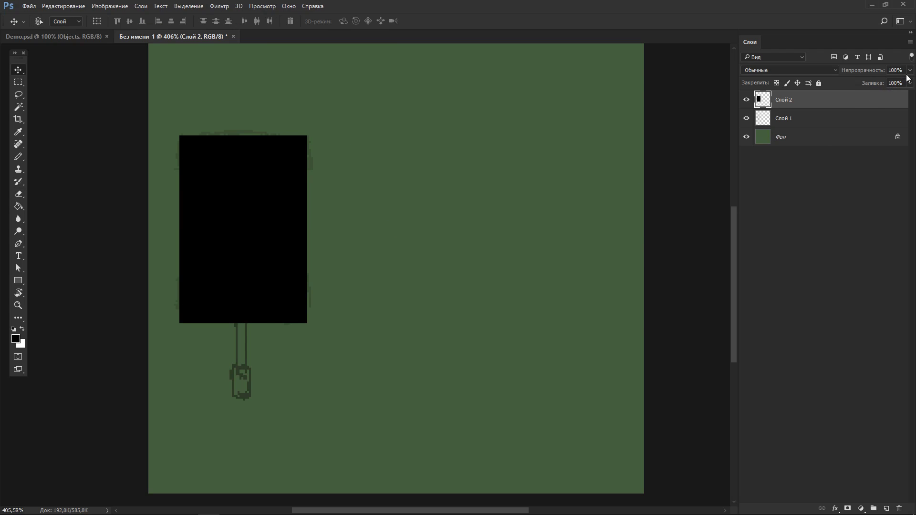
# Lower Слой 2's opacity to 58% and set up a 1-pixel eraser
pyautogui.click(907, 74)
pyautogui.moveTo(901, 82); pyautogui.dragTo(897, 84)
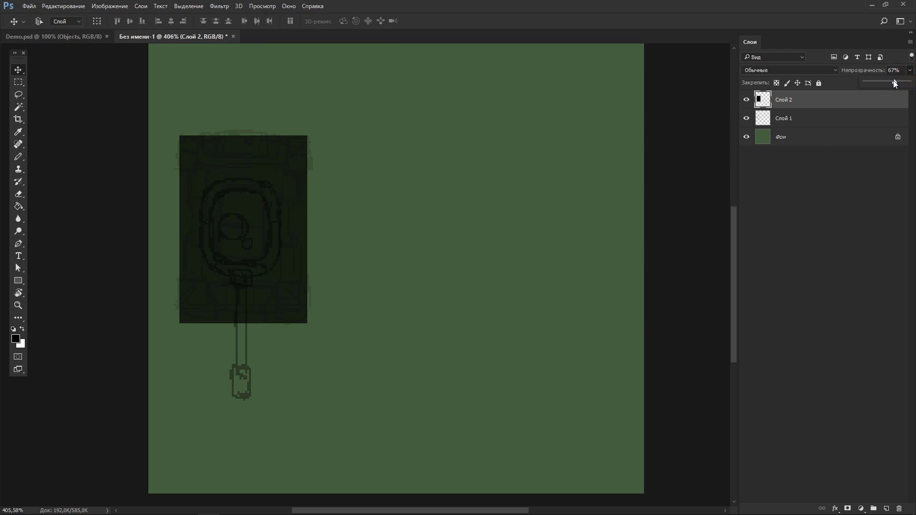
pyautogui.moveTo(155, 177); pyautogui.dragTo(258, 157)
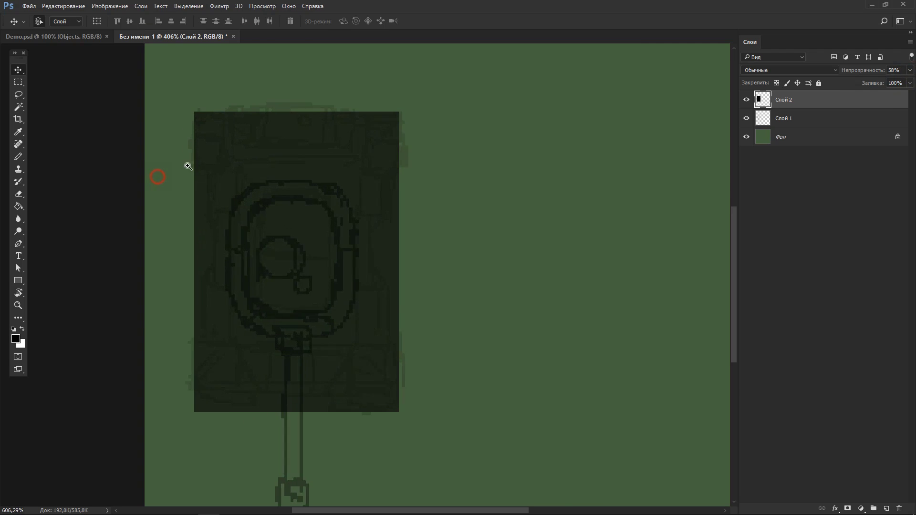
pyautogui.press('e')
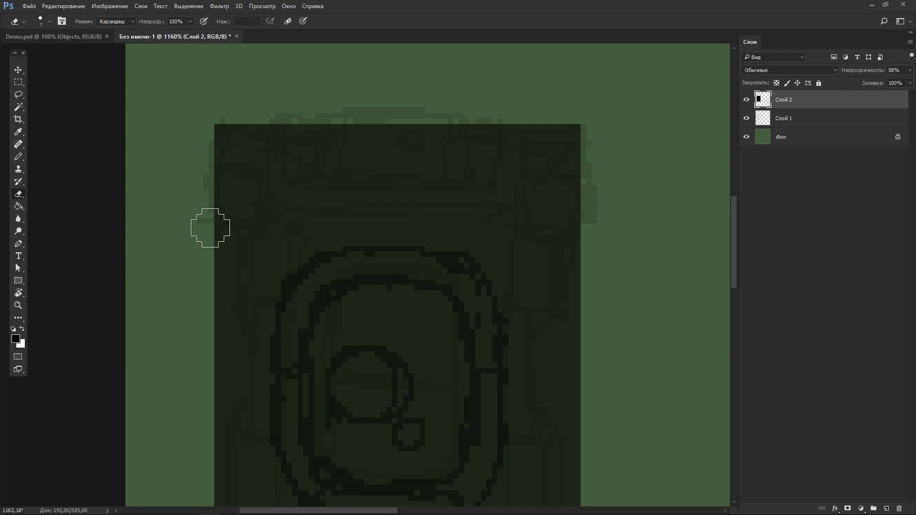
pyautogui.press('[')
pyautogui.press('[')
pyautogui.press('[')
# Erase a thin stepped 1px line down the black rectangle's left edge
pyautogui.scroll(1, 224, 223)
pyautogui.moveTo(220, 219)
pyautogui.mouseDown()
pyautogui.moveTo(236, 344)
pyautogui.moveTo(258, 409)
pyautogui.moveTo(241, 402)
pyautogui.moveTo(240, 434)
pyautogui.mouseUp()
pyautogui.scroll(-1, 240, 417)
pyautogui.click(255, 386)
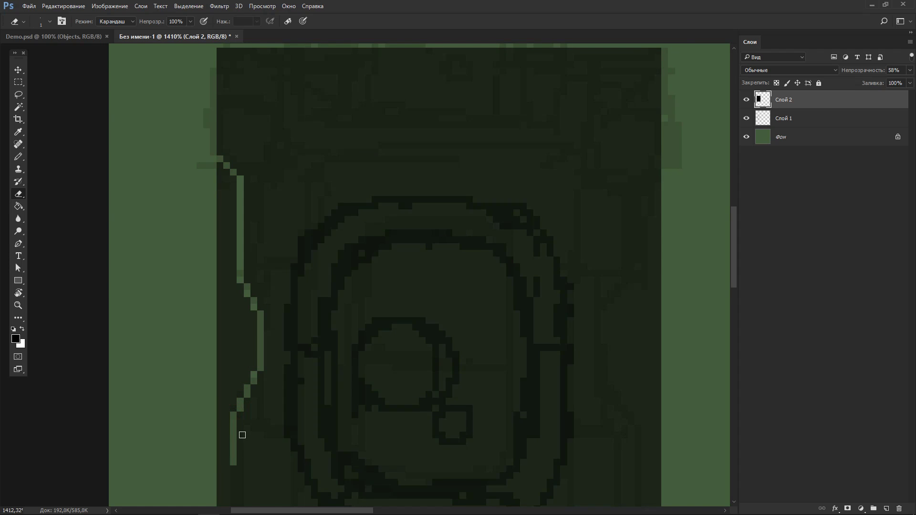
pyautogui.scroll(-2, 240, 434)
pyautogui.moveTo(239, 344); pyautogui.dragTo(237, 450)
pyautogui.scroll(-2, 237, 450)
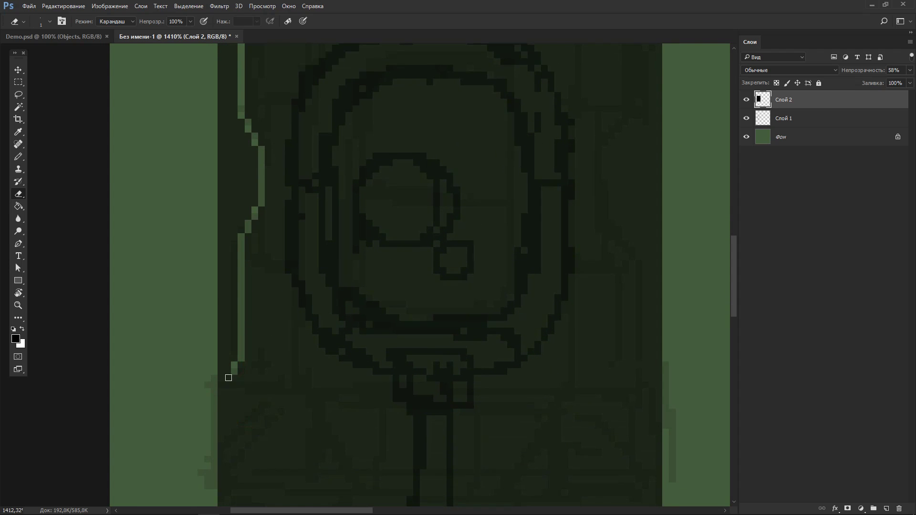
pyautogui.scroll(-1, 262, 349)
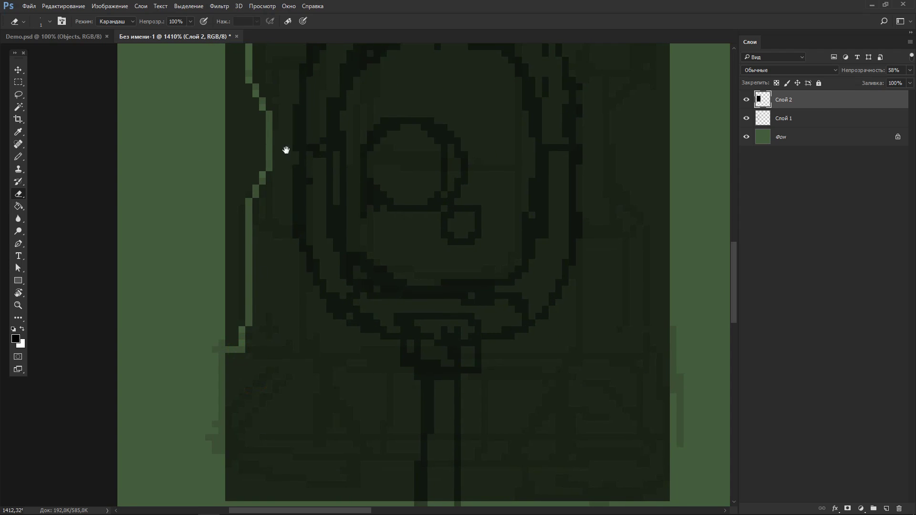
pyautogui.scroll(4, 283, 321)
# Delete the dark strip along the hull fill's left edge using a tolerance-1 Magic Wand selection
pyautogui.press('w')
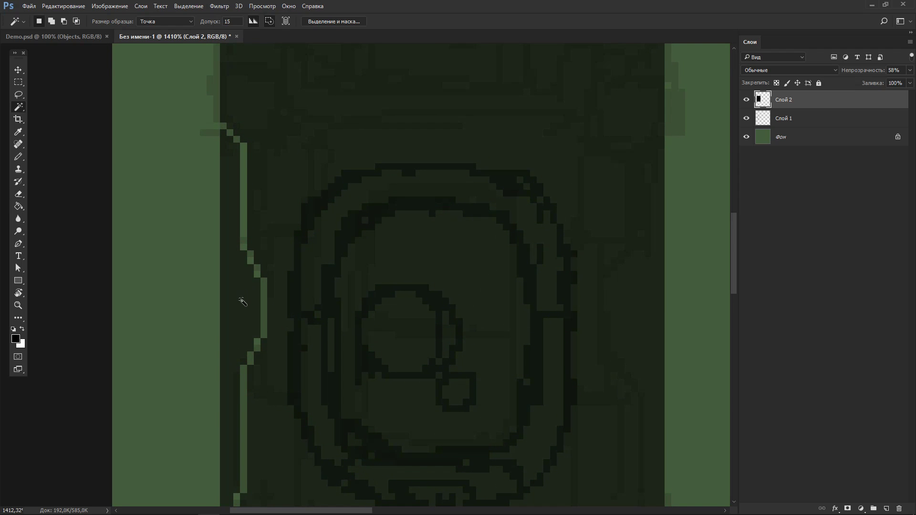
pyautogui.click(250, 308)
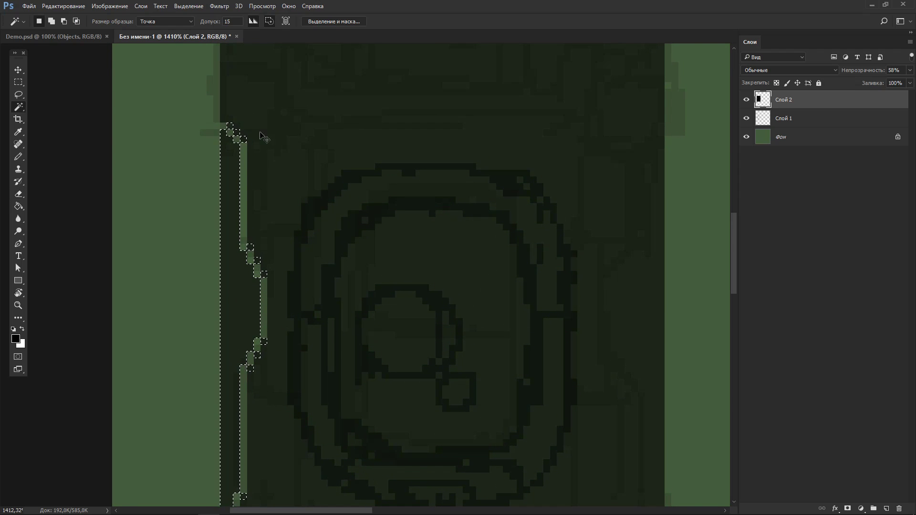
pyautogui.hotkey('ctrl', 's')
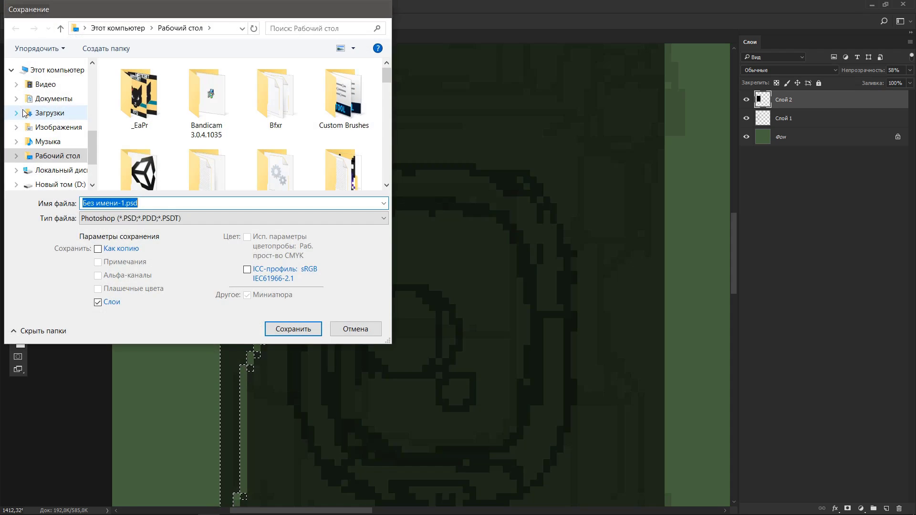
pyautogui.press('Escape')
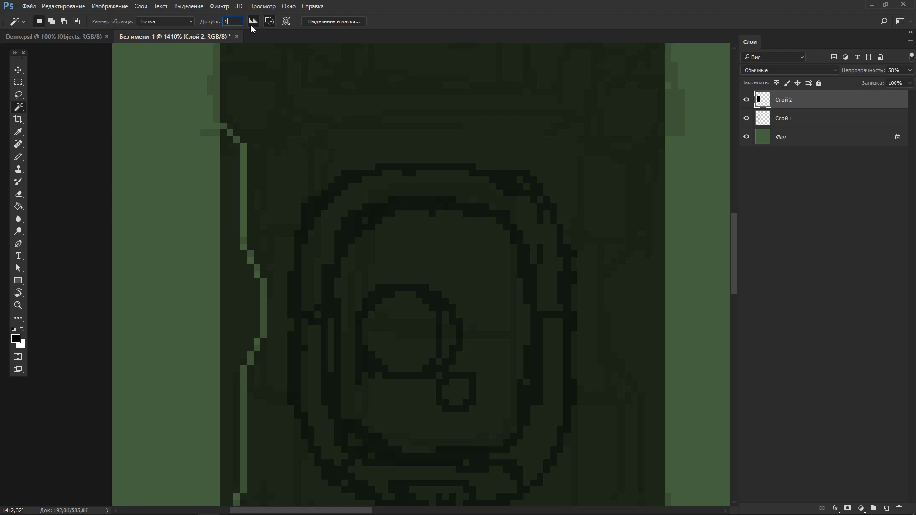
pyautogui.click(251, 23)
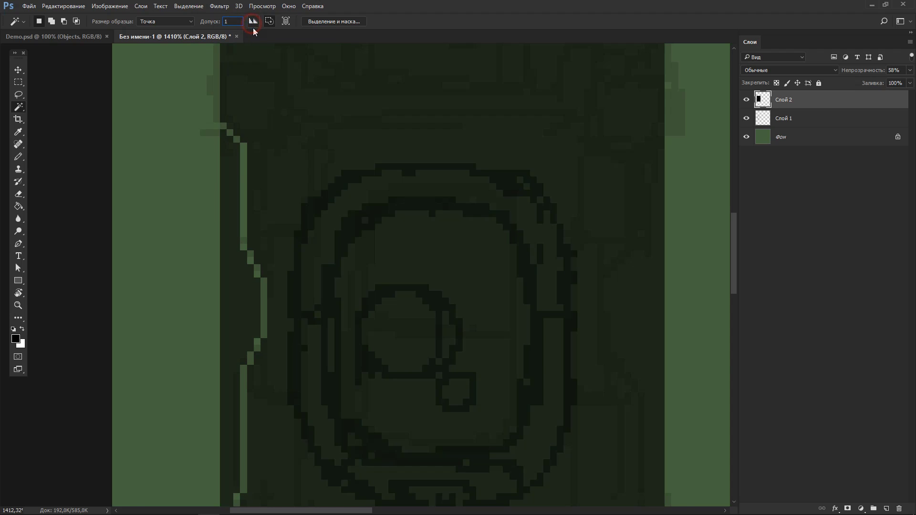
pyautogui.click(228, 247)
pyautogui.press('Delete')
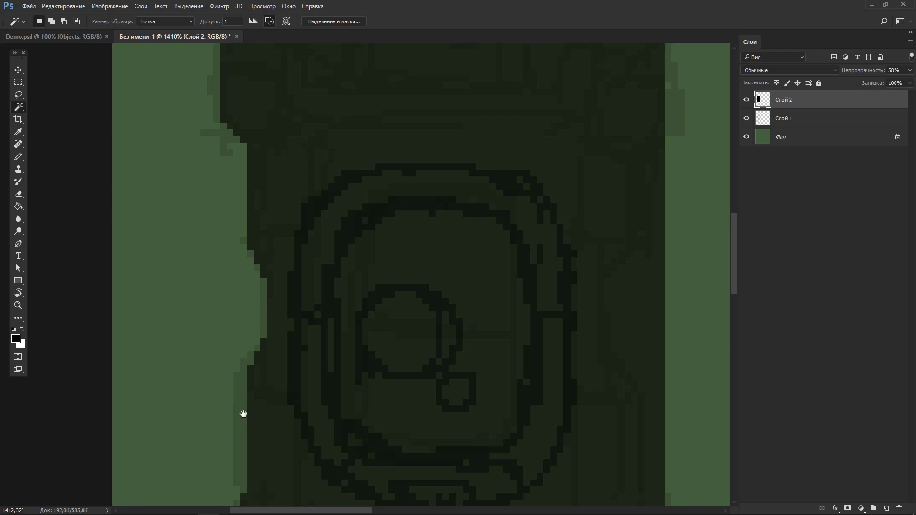
# Erase and delete the stray dark rows along the bottom of the hull fill
pyautogui.moveTo(244, 415); pyautogui.dragTo(260, 228)
pyautogui.press('e')
pyautogui.moveTo(242, 478); pyautogui.dragTo(256, 456)
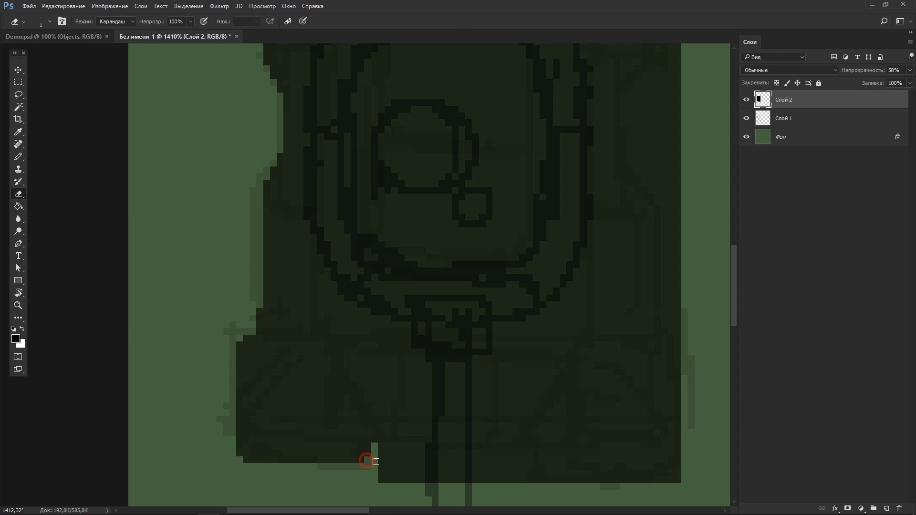
pyautogui.moveTo(368, 460)
pyautogui.mouseDown()
pyautogui.moveTo(289, 430)
pyautogui.moveTo(599, 416)
pyautogui.mouseUp()
pyautogui.press('w')
pyautogui.click(304, 426)
pyautogui.press('Delete')
# Deselect and erase the stray top row of the dark fill, undoing an accidental stroke
pyautogui.scroll(-2, 334, 262)
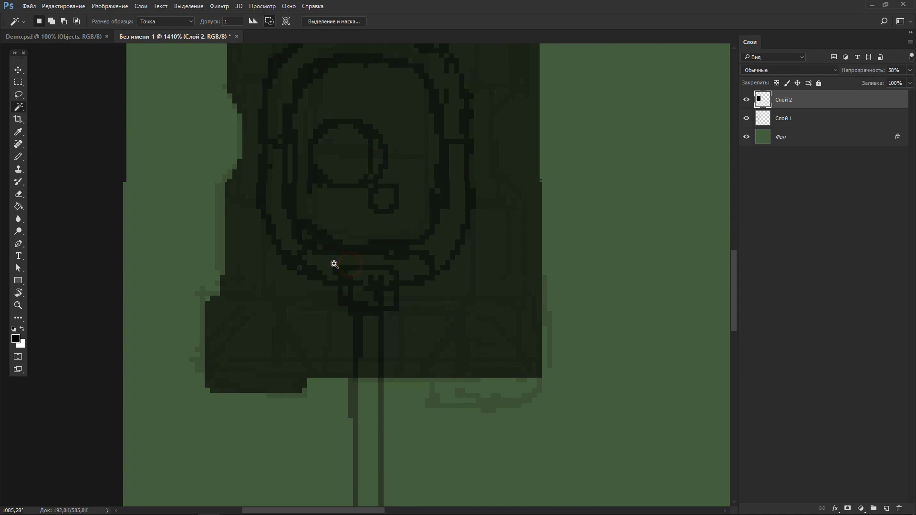
pyautogui.scroll(-2, 348, 358)
pyautogui.hotkey('ctrl', 'd')
pyautogui.press('e')
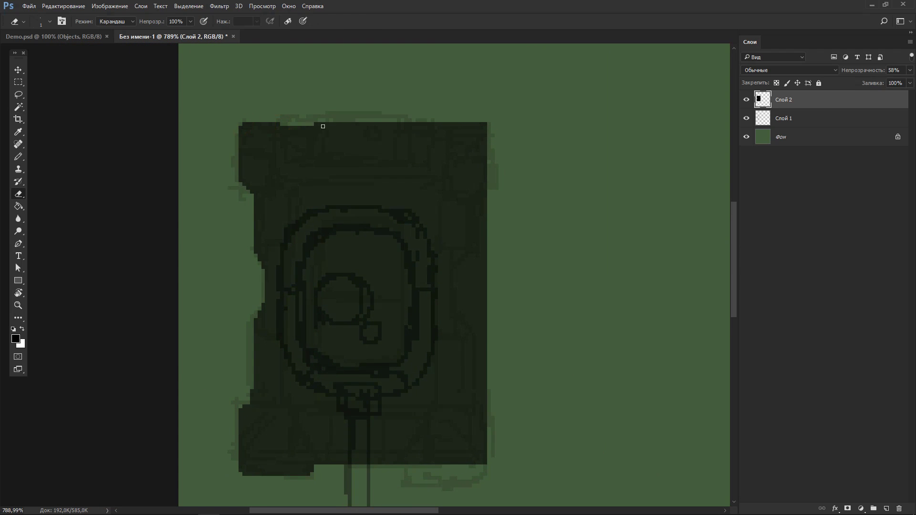
pyautogui.moveTo(323, 126); pyautogui.dragTo(443, 126)
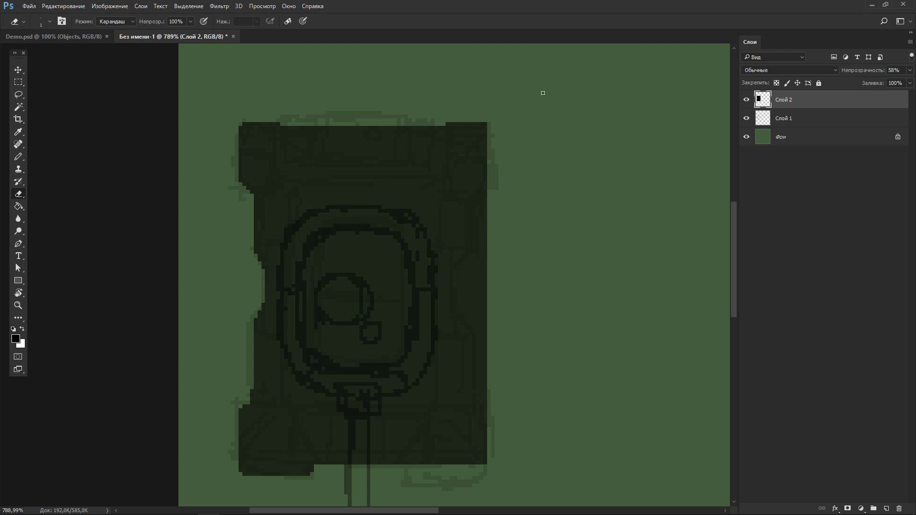
pyautogui.moveTo(487, 140)
pyautogui.mouseDown()
pyautogui.moveTo(406, 258)
pyautogui.moveTo(356, 396)
pyautogui.mouseUp()
pyautogui.hotkey('ctrl', 'z')
# Delete the right half of the hull fill with a marquee selection and set layer opacity to 100%
pyautogui.press('m')
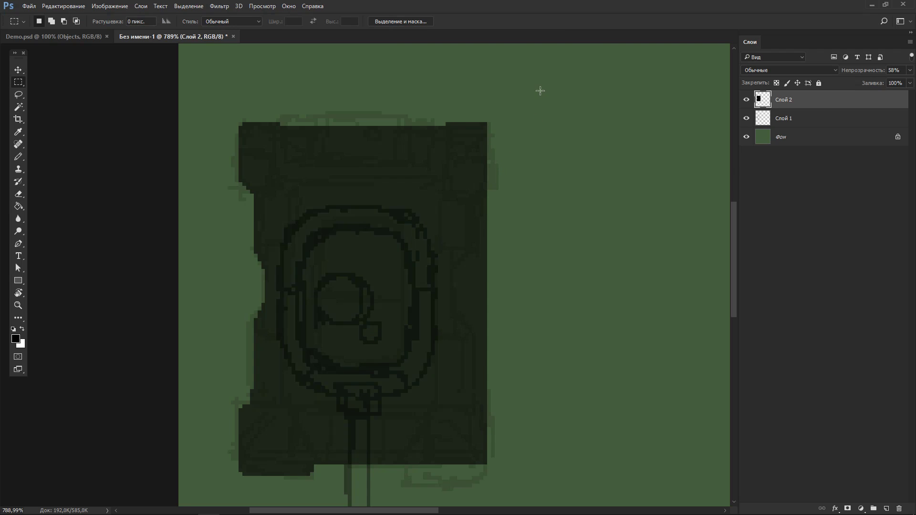
pyautogui.moveTo(559, 81); pyautogui.dragTo(365, 495)
pyautogui.press('Delete')
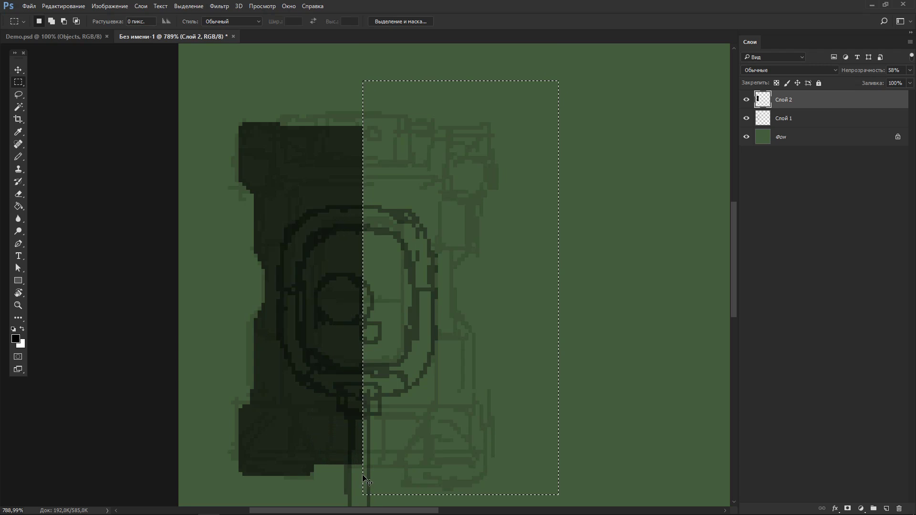
pyautogui.hotkey('ctrl', 'd')
pyautogui.click(912, 70)
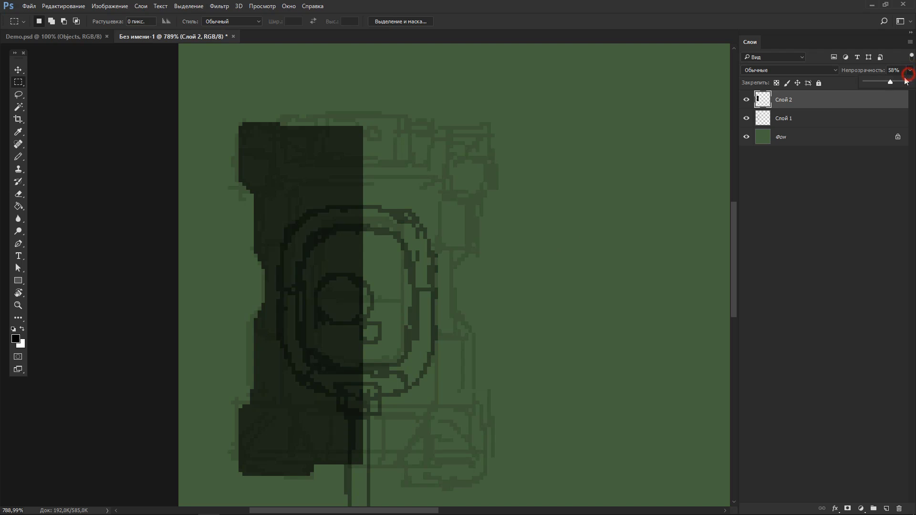
pyautogui.moveTo(890, 82); pyautogui.dragTo(910, 82)
# Lighten the black hull fill to dark grey with Hue/Saturation Lightness +20
pyautogui.press('g')
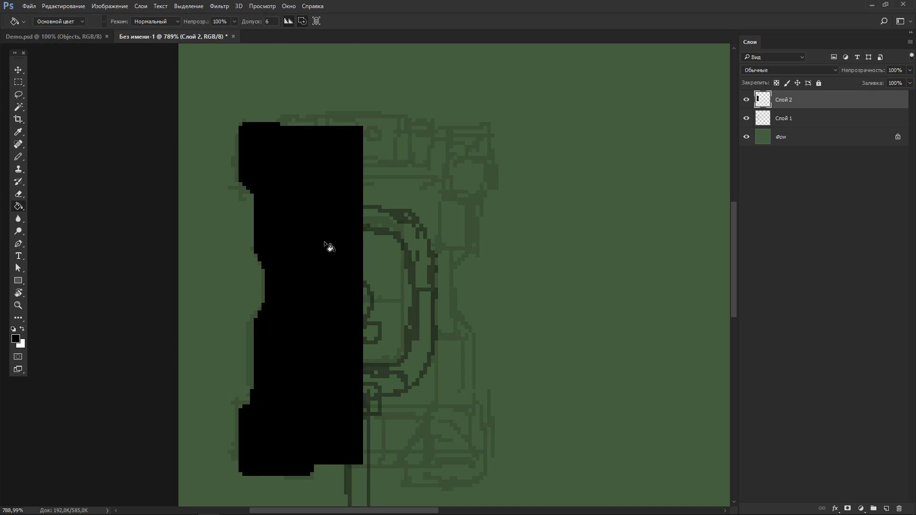
pyautogui.keyDown('alt'); pyautogui.click(302, 249); pyautogui.keyUp('alt')
pyautogui.hotkey('ctrl', 'u')
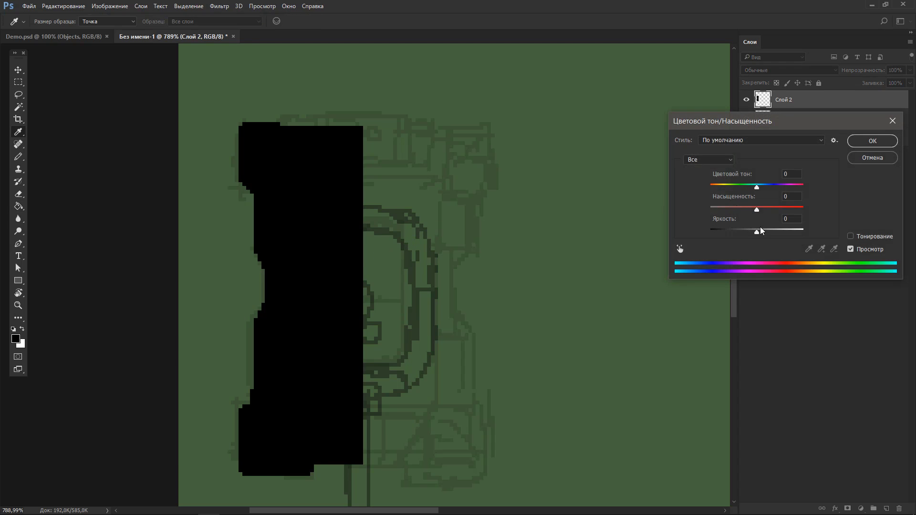
pyautogui.moveTo(758, 231); pyautogui.dragTo(765, 231)
pyautogui.click(866, 142)
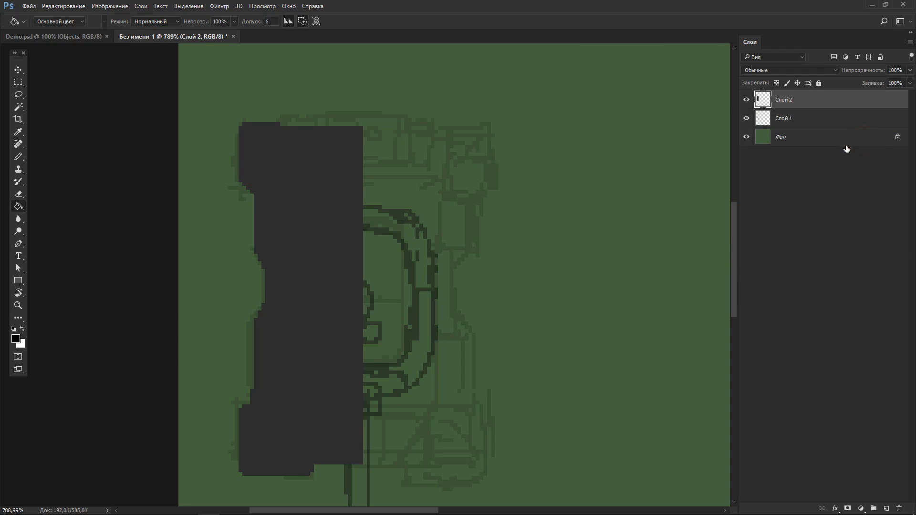
# Lower the layer opacity so the sketch shows through and zoom in on the hull's left side
pyautogui.press('b')
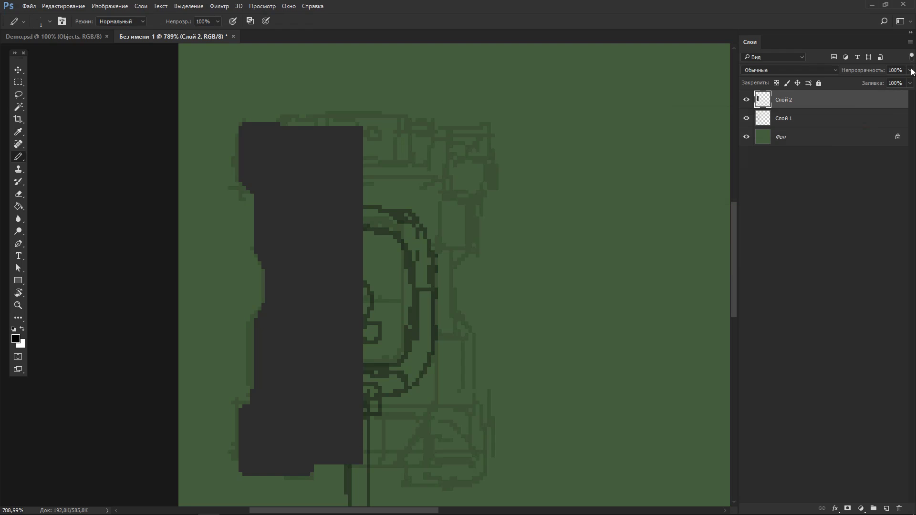
pyautogui.click(910, 70)
pyautogui.moveTo(892, 84)
pyautogui.mouseDown()
pyautogui.moveTo(883, 84)
pyautogui.moveTo(893, 83)
pyautogui.mouseUp()
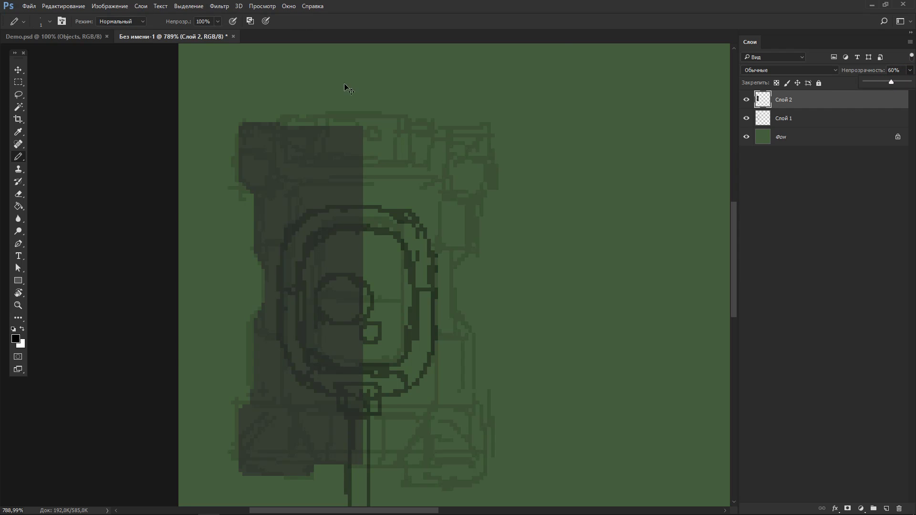
pyautogui.moveTo(252, 139); pyautogui.dragTo(268, 139)
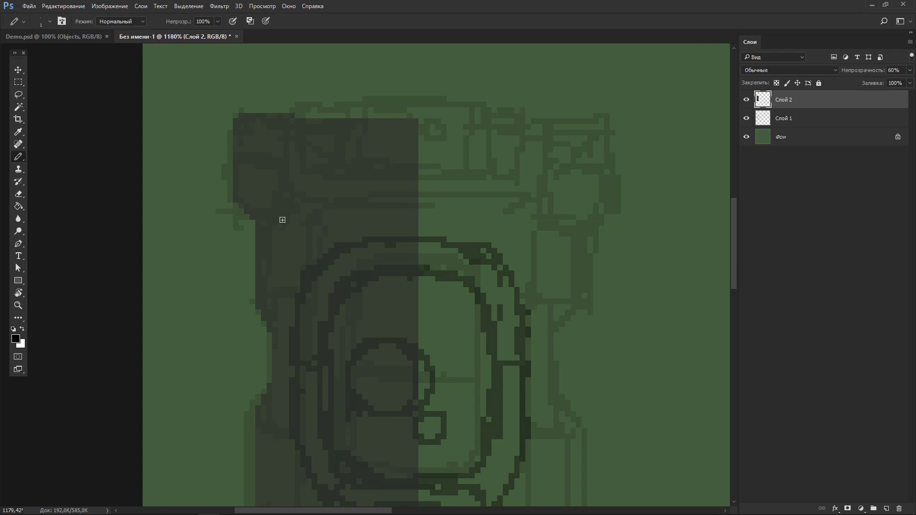
# Draw black pencil outlines along the hull's left side, top, bottom and the lower box's stepped edge
pyautogui.moveTo(270, 227); pyautogui.dragTo(287, 228)
pyautogui.moveTo(233, 203)
pyautogui.mouseDown()
pyautogui.moveTo(235, 123)
pyautogui.moveTo(308, 107)
pyautogui.moveTo(437, 108)
pyautogui.mouseUp()
pyautogui.moveTo(239, 207)
pyautogui.mouseDown()
pyautogui.moveTo(255, 227)
pyautogui.moveTo(274, 366)
pyautogui.moveTo(266, 433)
pyautogui.moveTo(275, 436)
pyautogui.moveTo(273, 296)
pyautogui.moveTo(275, 424)
pyautogui.moveTo(244, 465)
pyautogui.moveTo(240, 333)
pyautogui.mouseUp()
pyautogui.moveTo(223, 341)
pyautogui.mouseDown()
pyautogui.moveTo(225, 419)
pyautogui.moveTo(337, 457)
pyautogui.moveTo(438, 437)
pyautogui.moveTo(305, 347)
pyautogui.moveTo(315, 365)
pyautogui.mouseUp()
pyautogui.click(355, 429)
pyautogui.moveTo(352, 422); pyautogui.dragTo(315, 365)
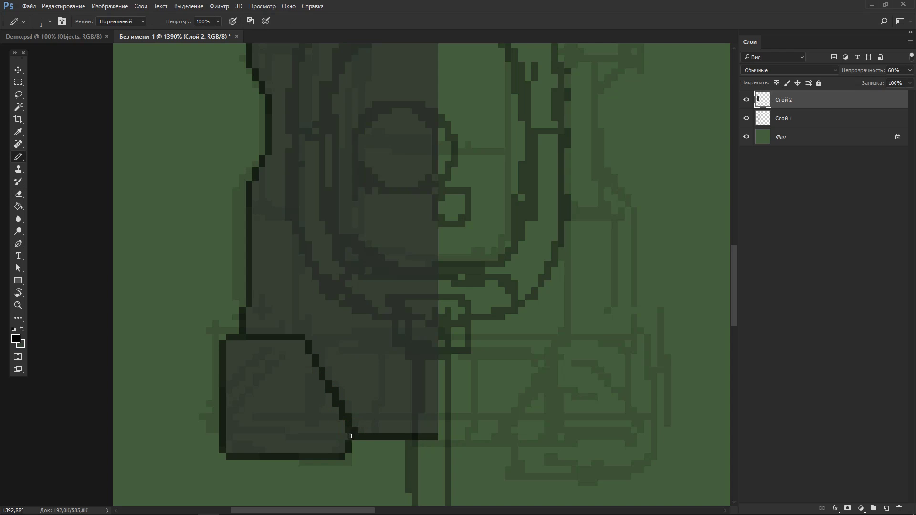
pyautogui.moveTo(347, 425); pyautogui.dragTo(348, 436)
# Set Слой 2 opacity to 43% and draw horizontal and diagonal detail lines inside the lower box
pyautogui.press('0')
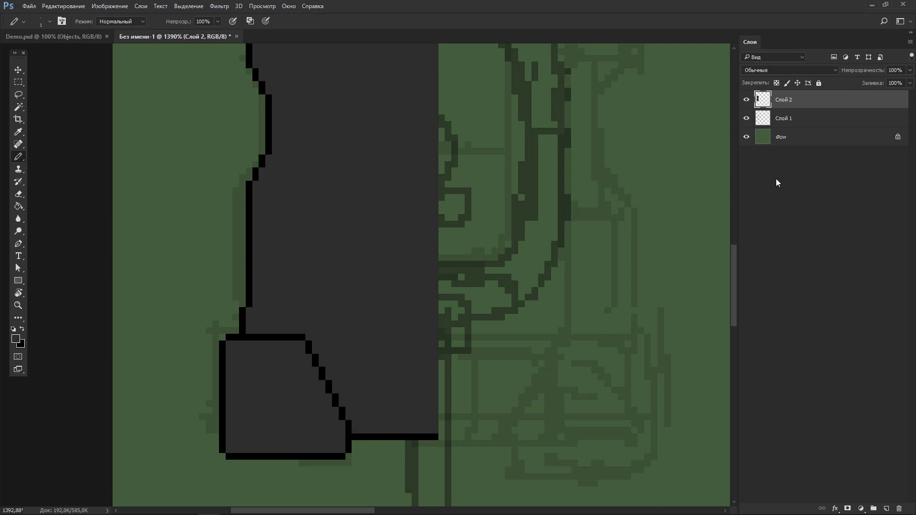
pyautogui.click(910, 70)
pyautogui.moveTo(910, 83); pyautogui.dragTo(885, 83)
pyautogui.moveTo(234, 432); pyautogui.dragTo(336, 432)
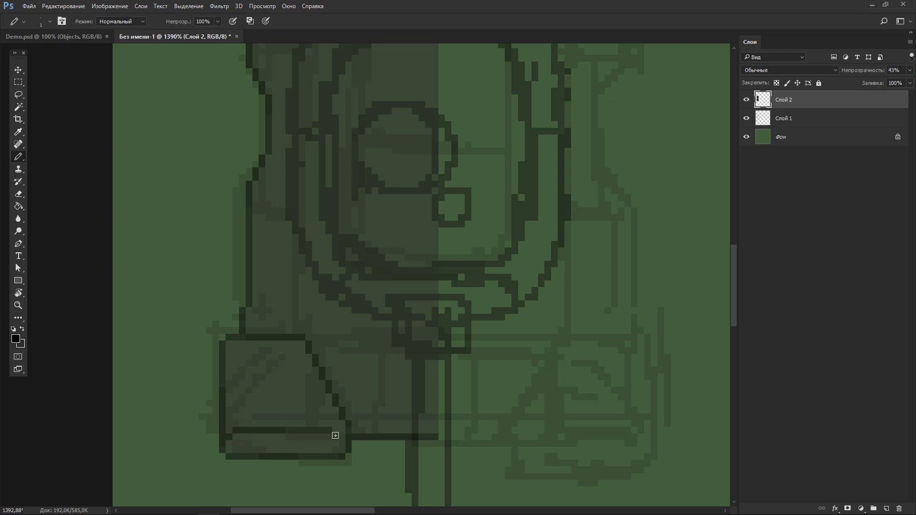
pyautogui.keyDown('shift'); pyautogui.click(294, 347); pyautogui.keyUp('shift')
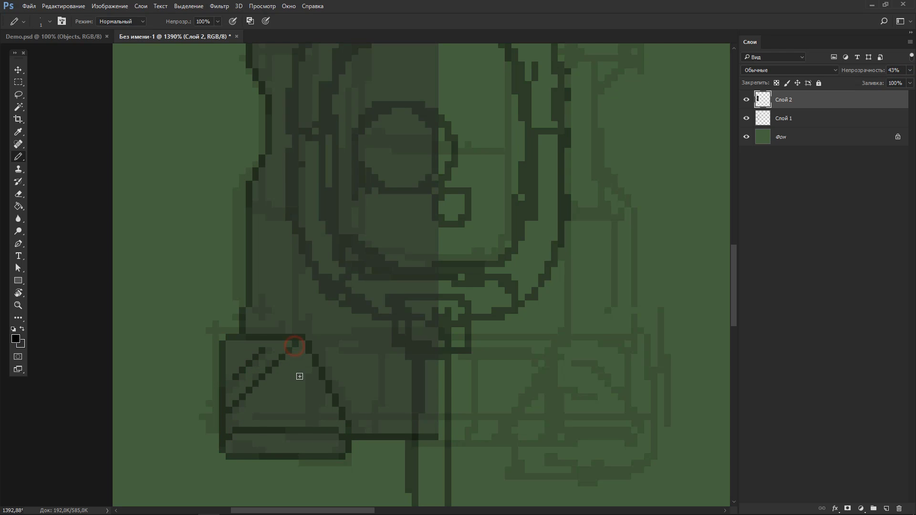
pyautogui.moveTo(255, 311); pyautogui.dragTo(283, 311)
# Add a short upper line, extend the left-edge outline, and draw a line along the hull top
pyautogui.scroll(2, 298, 297)
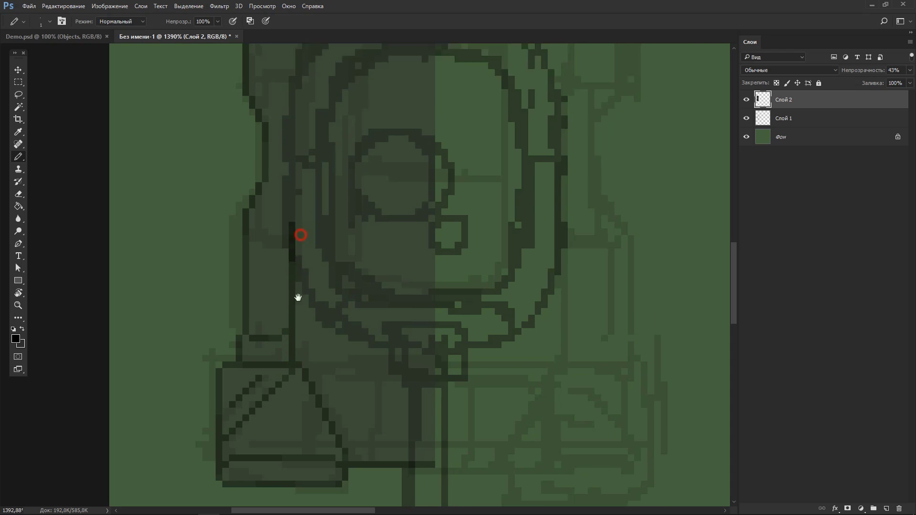
pyautogui.scroll(2, 303, 275)
pyautogui.scroll(2, 248, 176)
pyautogui.moveTo(260, 172); pyautogui.dragTo(286, 174)
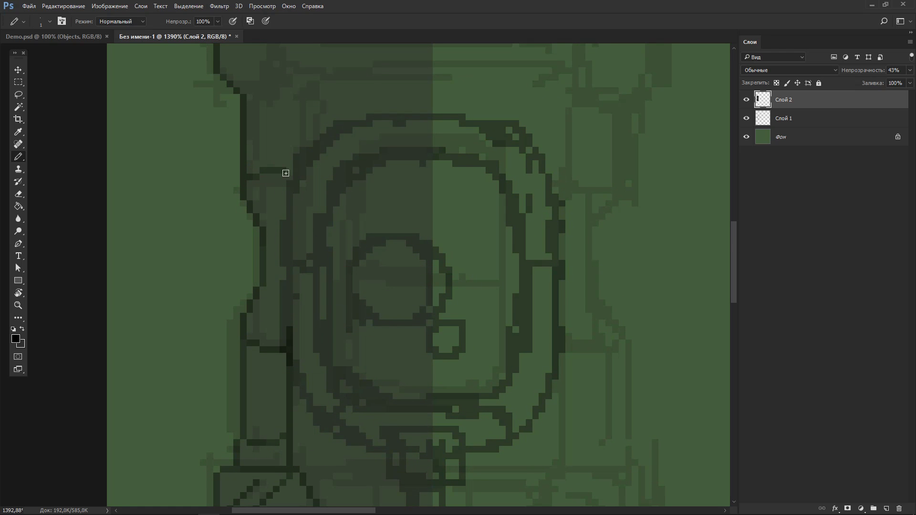
pyautogui.moveTo(288, 329); pyautogui.dragTo(285, 191)
pyautogui.scroll(3, 285, 191)
pyautogui.moveTo(292, 246)
pyautogui.mouseDown()
pyautogui.moveTo(303, 168)
pyautogui.moveTo(317, 152)
pyautogui.moveTo(484, 142)
pyautogui.mouseUp()
# Remove the stray part of the new line and save the file as a PSD
pyautogui.press('w')
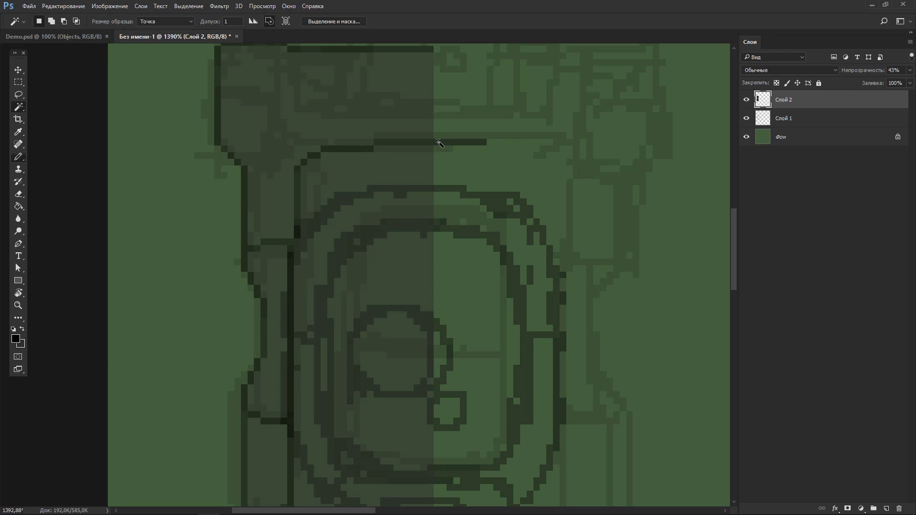
pyautogui.click(435, 147)
pyautogui.hotkey('ctrl', 'alt', 'z')
pyautogui.hotkey('ctrl', 'alt', 'z')
pyautogui.press('b')
pyautogui.hotkey('ctrl', 's')
pyautogui.press('Return')
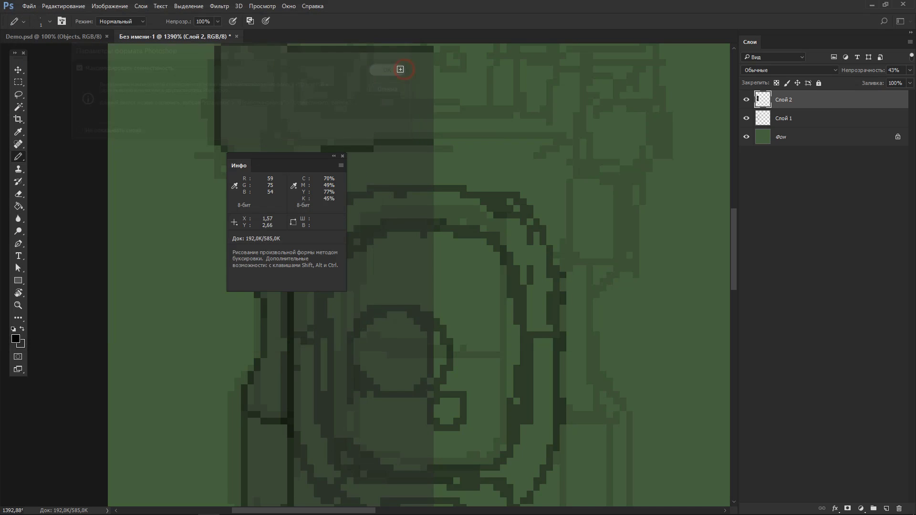
pyautogui.press('Return')
# Draw vertical and horizontal detail lines near the top hatch, undoing misplaced strokes
pyautogui.scroll(3, 289, 121)
pyautogui.moveTo(289, 125)
pyautogui.mouseDown()
pyautogui.moveTo(286, 164)
pyautogui.moveTo(280, 117)
pyautogui.mouseUp()
pyautogui.hotkey('ctrl', 'z')
pyautogui.moveTo(280, 230); pyautogui.dragTo(234, 222)
pyautogui.hotkey('ctrl', 'z')
pyautogui.moveTo(281, 193); pyautogui.dragTo(281, 221)
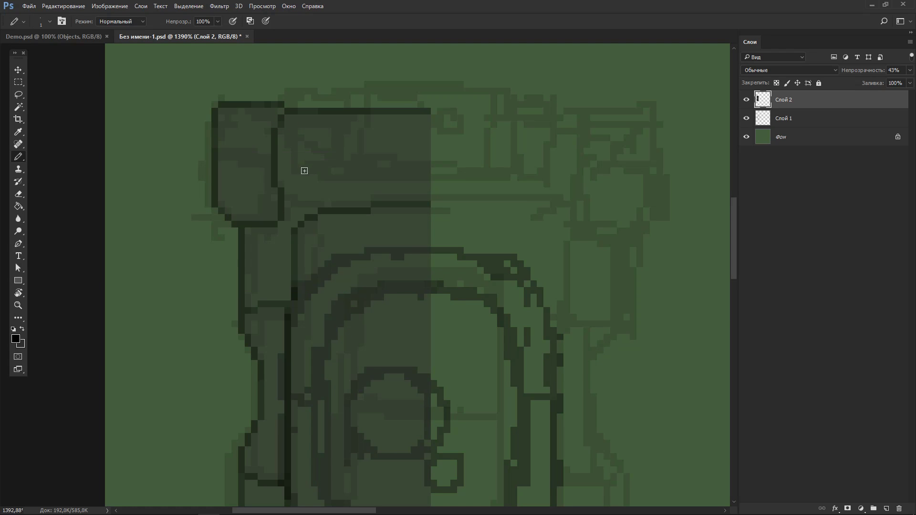
# Trace the top hatch block with more vertical and horizontal pencil lines
pyautogui.moveTo(305, 171); pyautogui.dragTo(304, 97)
pyautogui.moveTo(308, 172)
pyautogui.mouseDown()
pyautogui.moveTo(321, 184)
pyautogui.moveTo(321, 85)
pyautogui.mouseUp()
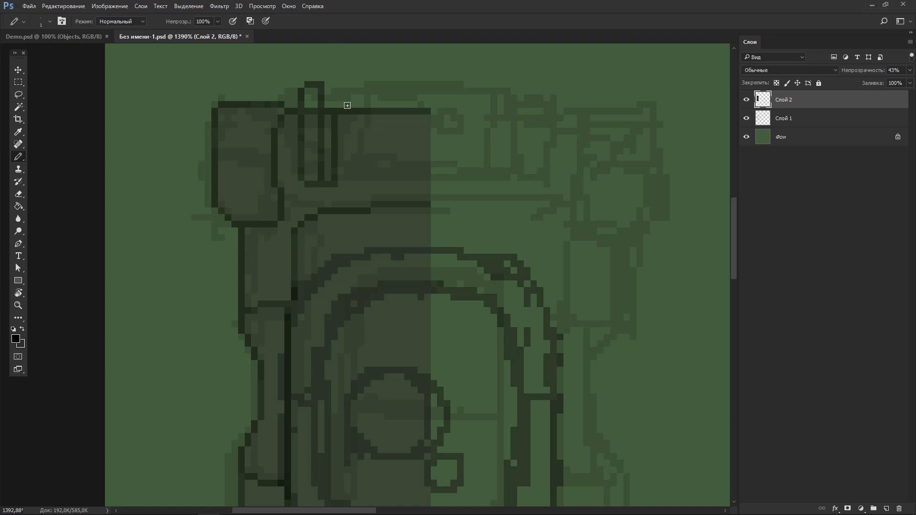
pyautogui.moveTo(334, 183)
pyautogui.mouseDown()
pyautogui.moveTo(334, 85)
pyautogui.moveTo(424, 78)
pyautogui.moveTo(430, 200)
pyautogui.mouseUp()
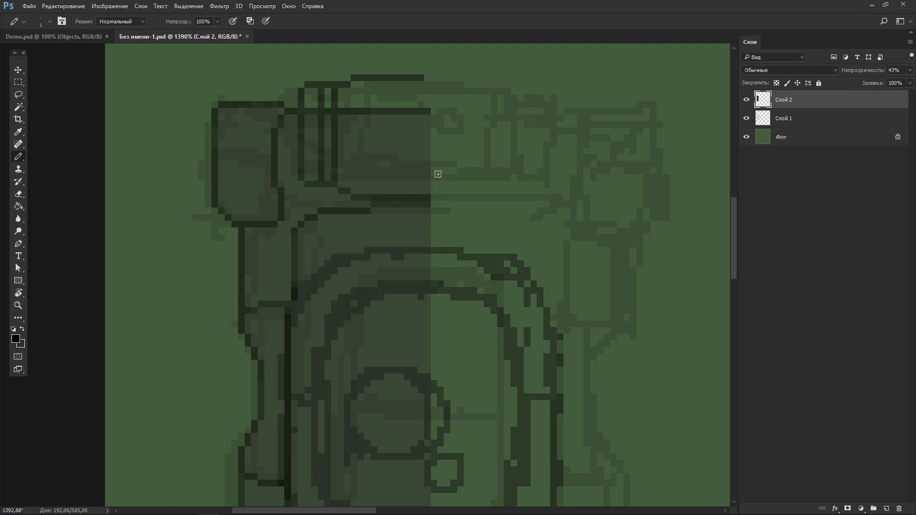
pyautogui.moveTo(348, 84); pyautogui.dragTo(341, 82)
pyautogui.click(339, 190)
pyautogui.moveTo(341, 189); pyautogui.dragTo(431, 191)
pyautogui.moveTo(344, 88)
pyautogui.mouseDown()
pyautogui.moveTo(431, 85)
pyautogui.moveTo(353, 88)
pyautogui.mouseUp()
# Fill an area near the top of the hull with the Paint Bucket
pyautogui.press('g')
pyautogui.click(289, 21)
pyautogui.click(327, 105)
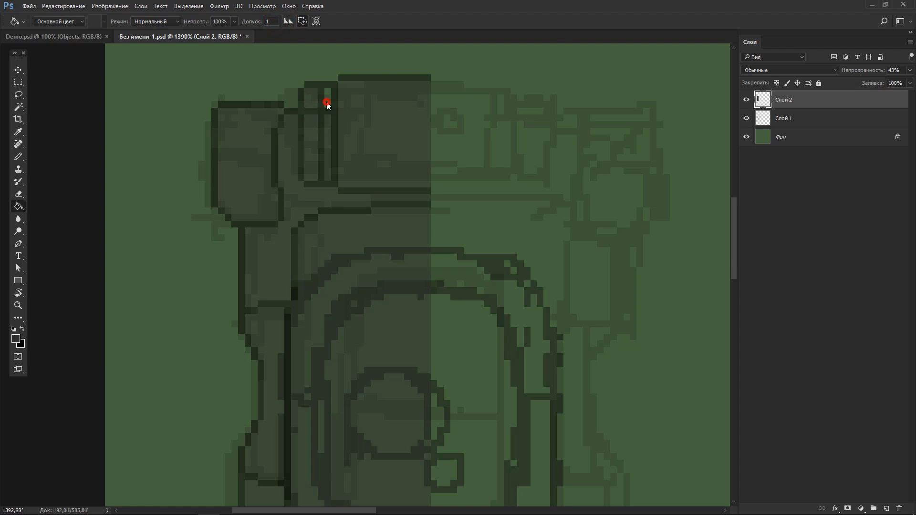
pyautogui.press('b')
pyautogui.scroll(-3, 403, 175)
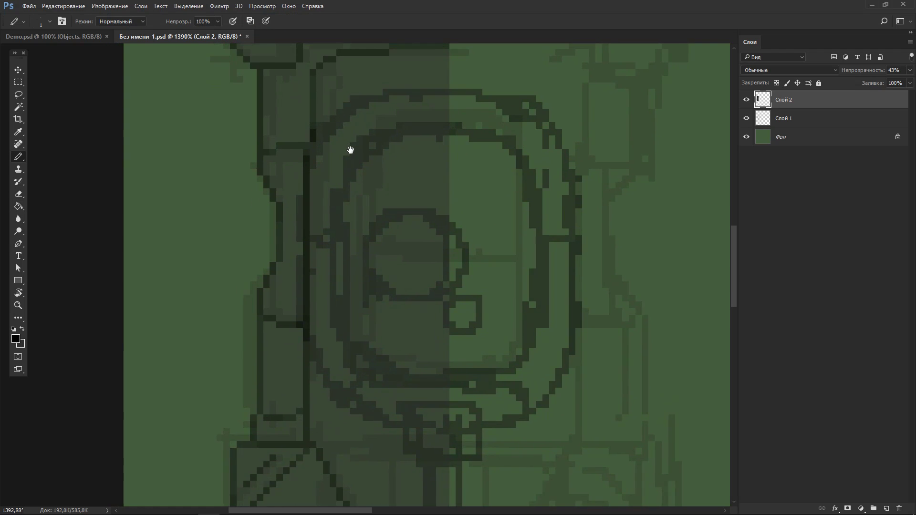
pyautogui.scroll(-2, 351, 149)
# Draw a horizontal edge and short vertical strokes across the lower box, undoing stray ones
pyautogui.moveTo(314, 324)
pyautogui.mouseDown()
pyautogui.moveTo(314, 351)
pyautogui.moveTo(384, 346)
pyautogui.moveTo(433, 362)
pyautogui.mouseUp()
pyautogui.hotkey('ctrl', 'z')
pyautogui.hotkey('ctrl', 'z')
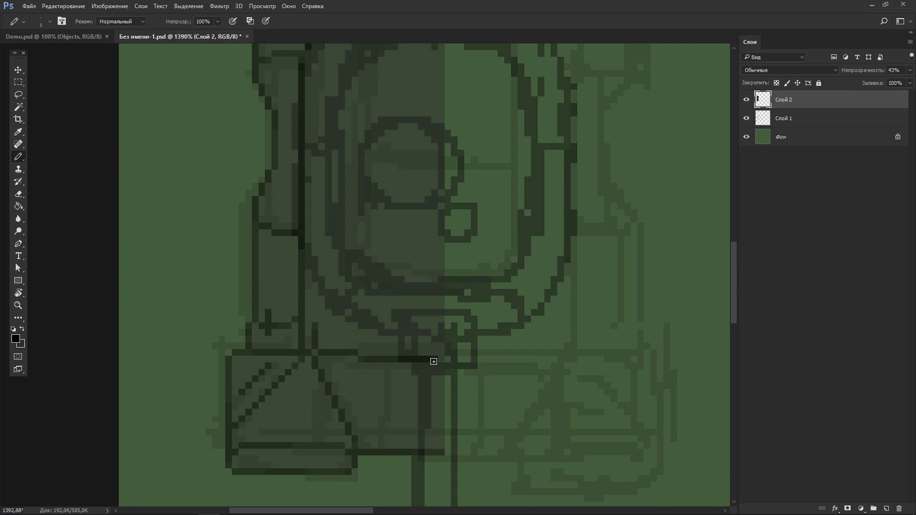
pyautogui.moveTo(353, 423)
pyautogui.mouseDown()
pyautogui.moveTo(444, 424)
pyautogui.moveTo(389, 369)
pyautogui.mouseUp()
pyautogui.hotkey('ctrl', 'z')
pyautogui.moveTo(396, 424); pyautogui.dragTo(401, 370)
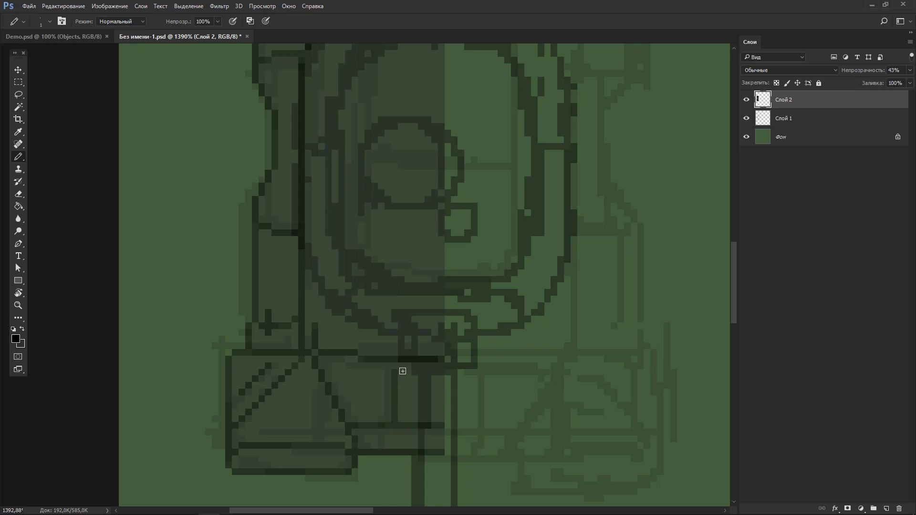
pyautogui.hotkey('ctrl', 'z')
pyautogui.moveTo(409, 420); pyautogui.dragTo(411, 368)
# Hide the rough sketch layer Слой 1 and sample the dark outline colour
pyautogui.scroll(3, 406, 239)
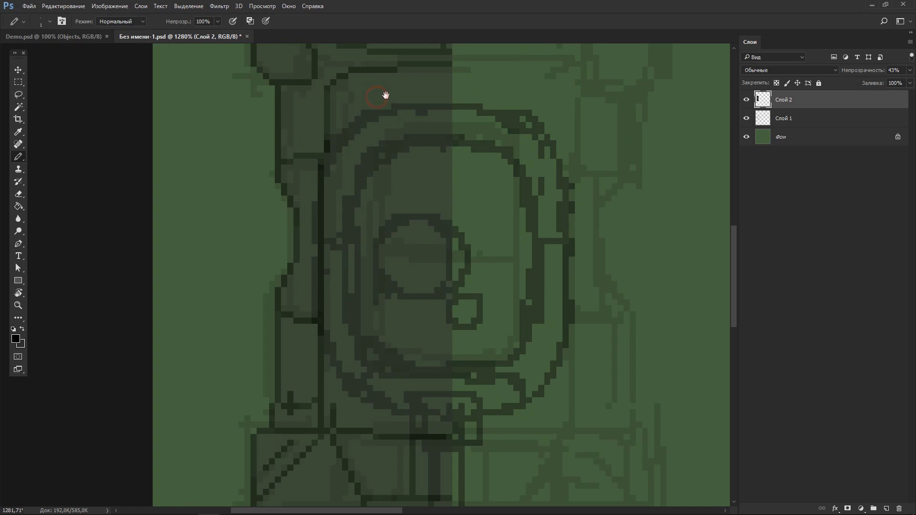
pyautogui.moveTo(451, 156); pyautogui.dragTo(399, 290)
pyautogui.hotkey('ctrl', ',')
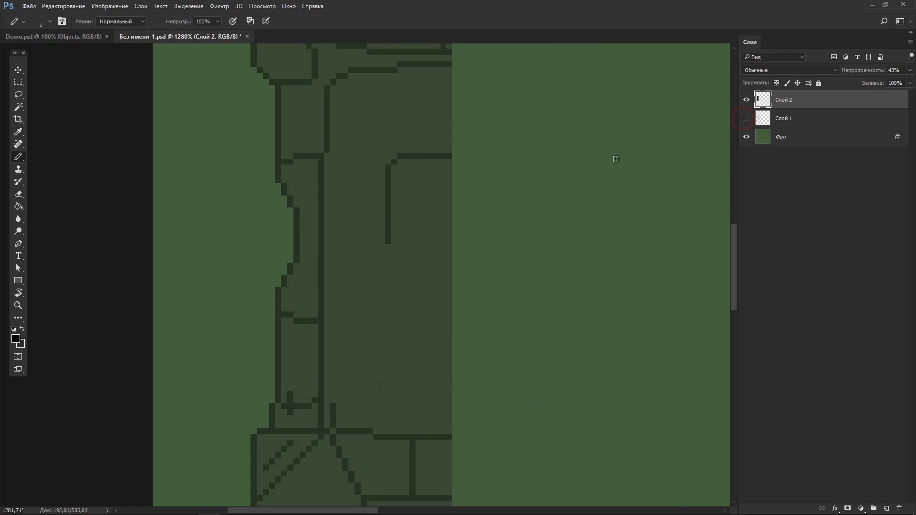
pyautogui.scroll(-3, 468, 272)
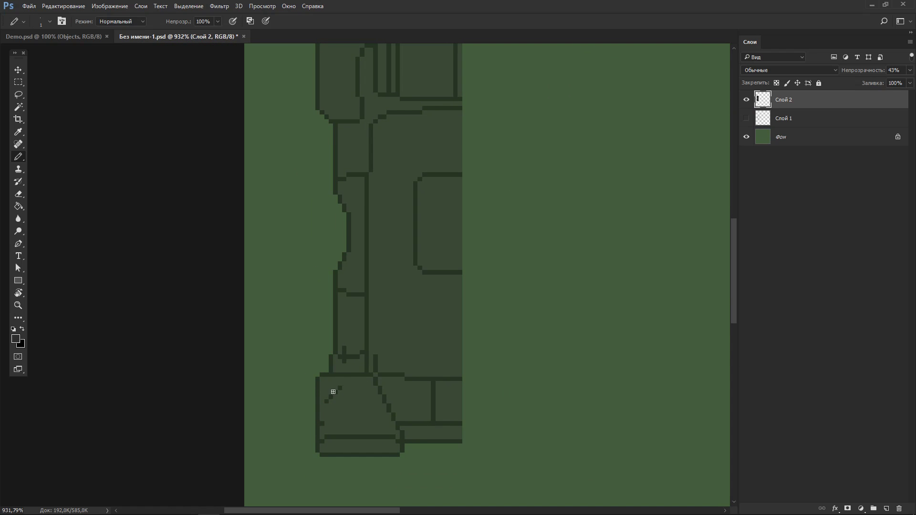
pyautogui.keyDown('alt'); pyautogui.click(334, 407); pyautogui.keyUp('alt')
pyautogui.keyDown('alt'); pyautogui.click(374, 359); pyautogui.keyUp('alt')
# Raise Слой 2 opacity from 43% to 100% and select the entire canvas
pyautogui.scroll(-2, 441, 333)
pyautogui.scroll(-1, 430, 310)
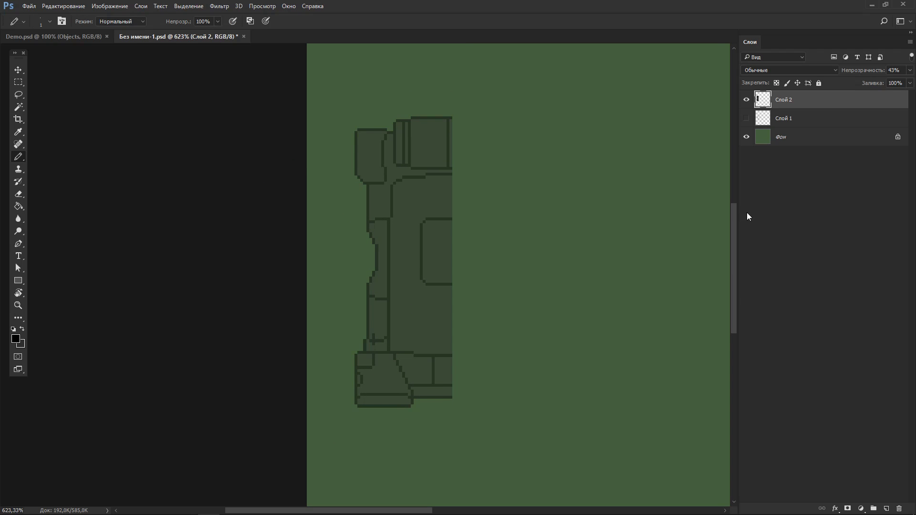
pyautogui.click(910, 70)
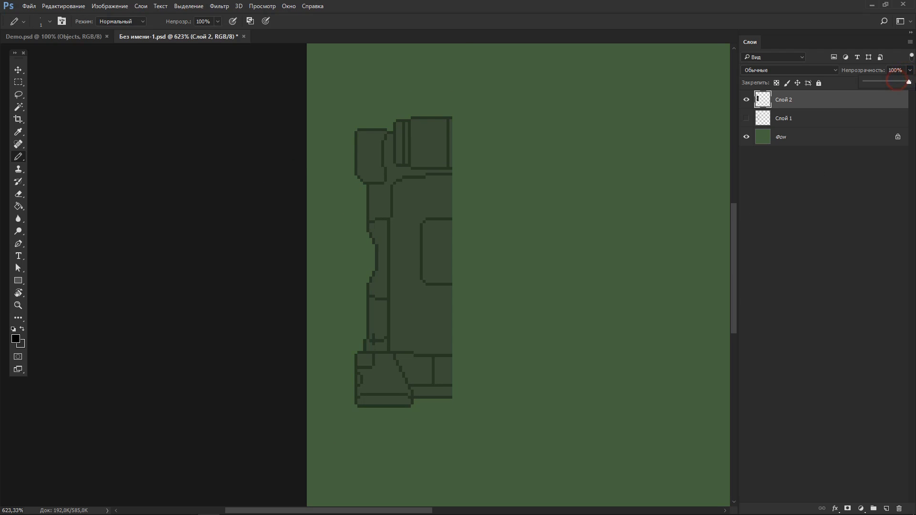
pyautogui.moveTo(885, 81); pyautogui.dragTo(909, 81)
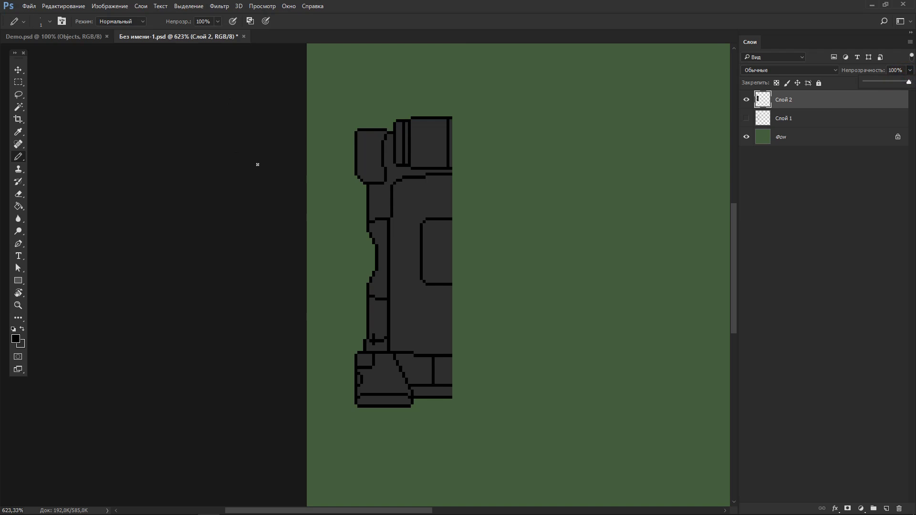
pyautogui.hotkey('ctrl', 'a')
# Duplicate the half hull, flip it horizontally, and join it to the original half
pyautogui.moveTo(396, 253); pyautogui.dragTo(563, 255)
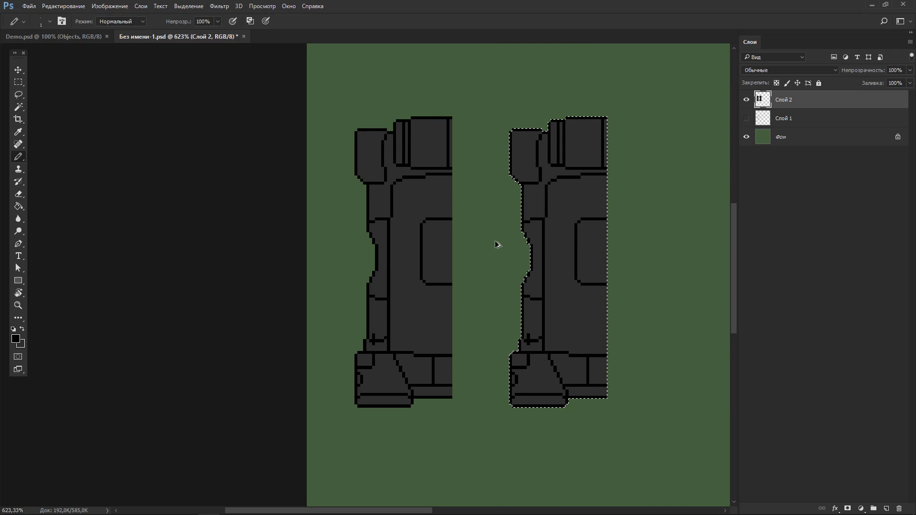
pyautogui.click(61, 6)
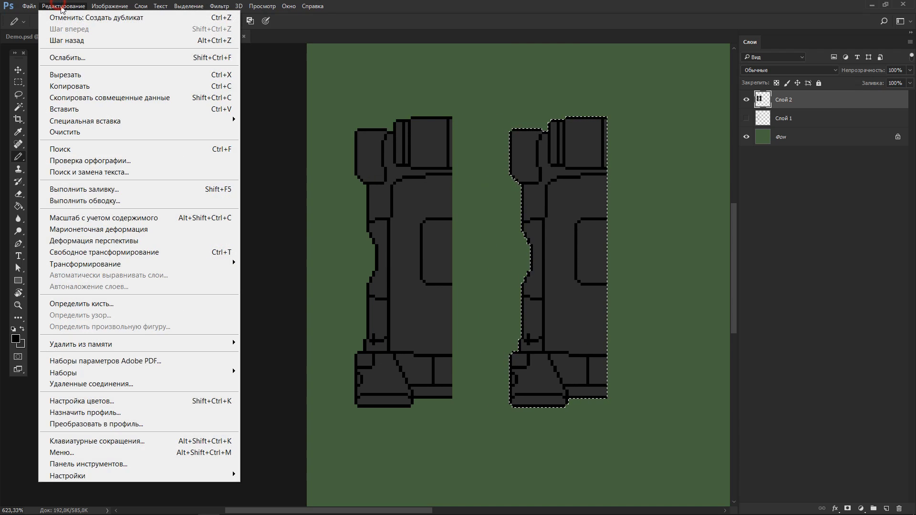
pyautogui.moveTo(136, 264)
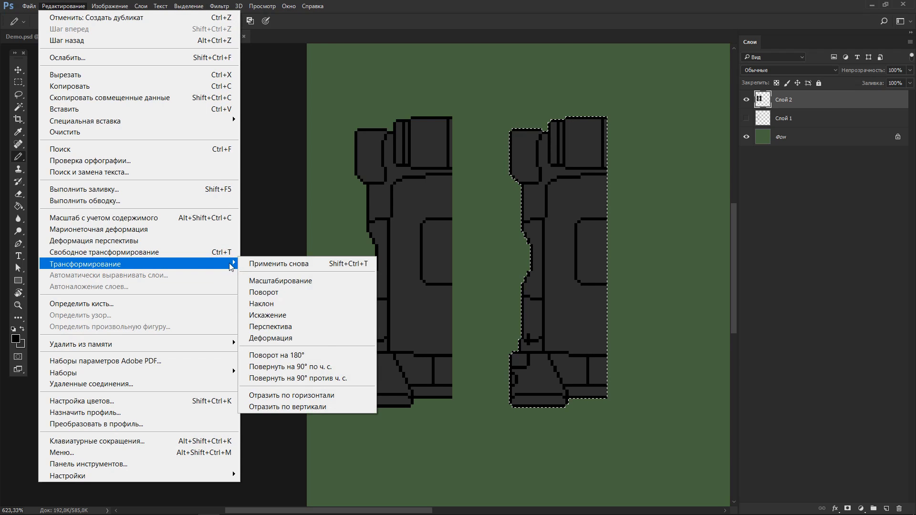
pyautogui.click(328, 395)
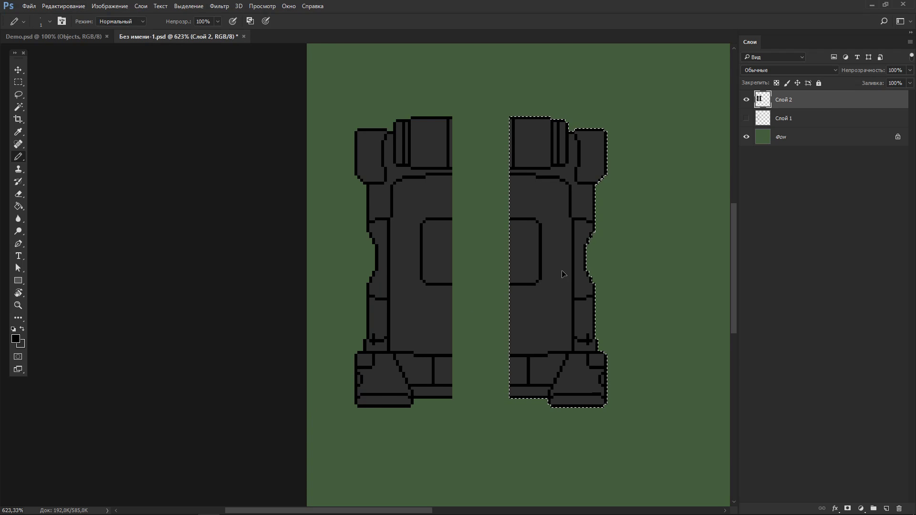
pyautogui.moveTo(562, 271); pyautogui.dragTo(517, 263)
pyautogui.moveTo(508, 259); pyautogui.dragTo(508, 260)
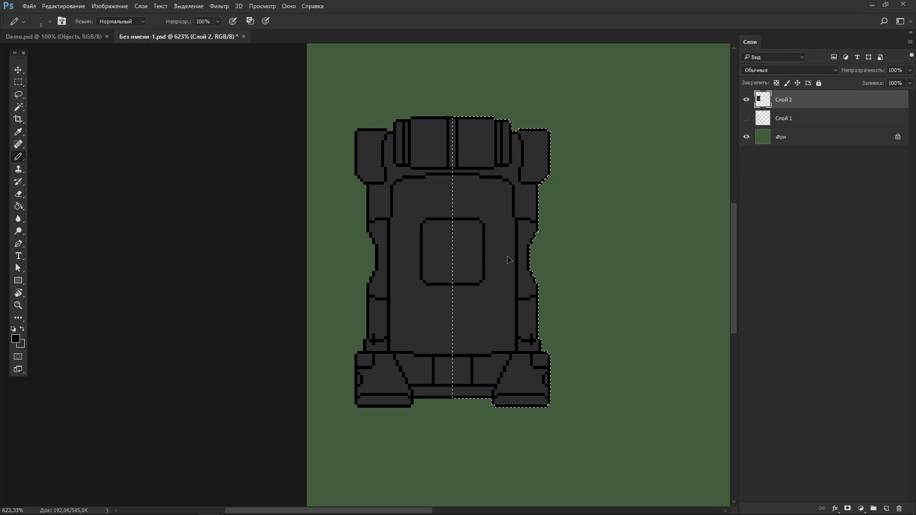
pyautogui.hotkey('ctrl', 'd')
# Show the sketch layer again, move the finished hull beside it, and save
pyautogui.click(747, 118)
pyautogui.scroll(-2, 645, 153)
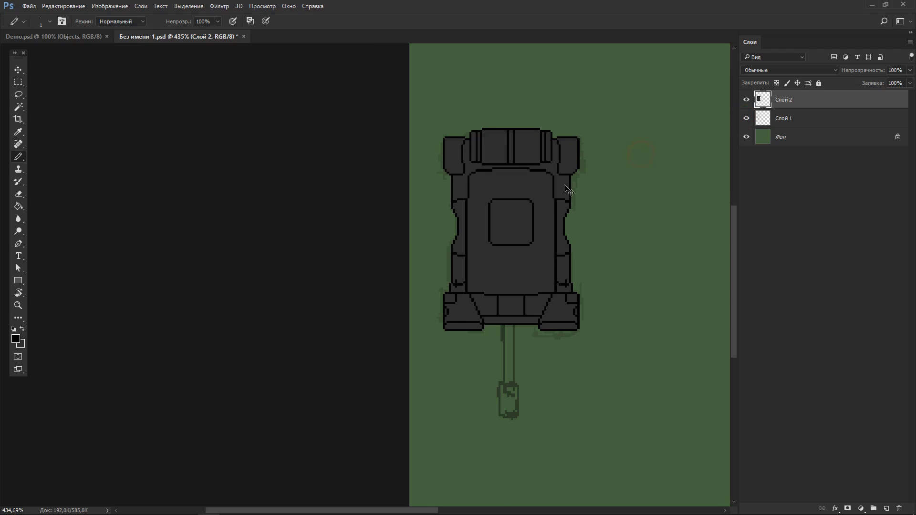
pyautogui.press('v')
pyautogui.moveTo(504, 232)
pyautogui.mouseDown()
pyautogui.moveTo(670, 231)
pyautogui.moveTo(331, 237)
pyautogui.mouseUp()
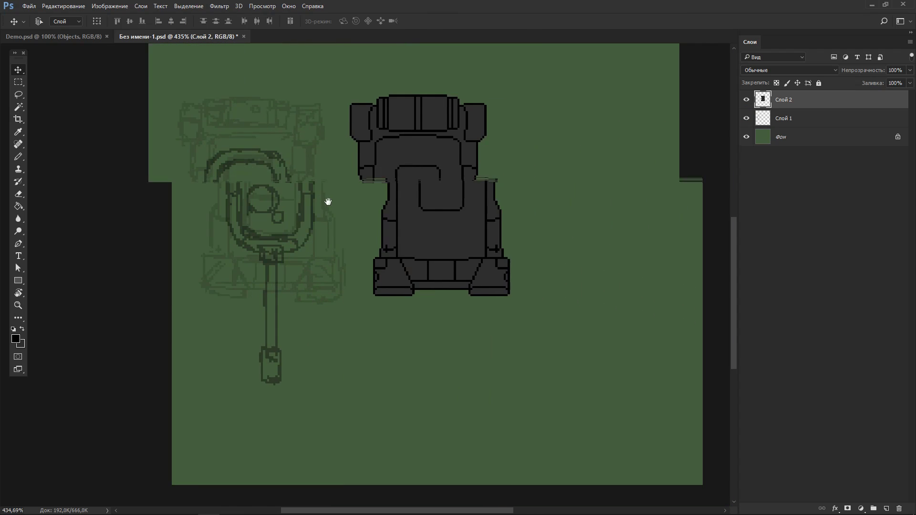
pyautogui.hotkey('ctrl', 's')
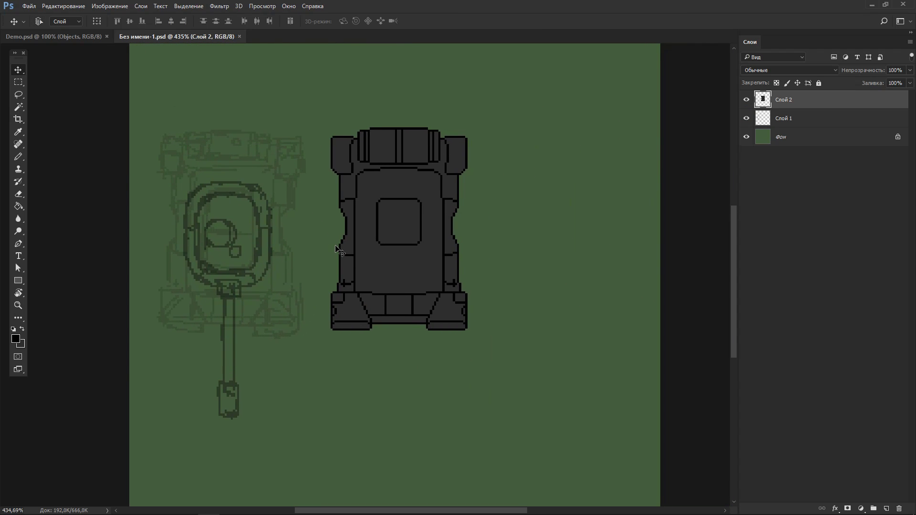
pyautogui.press('g')
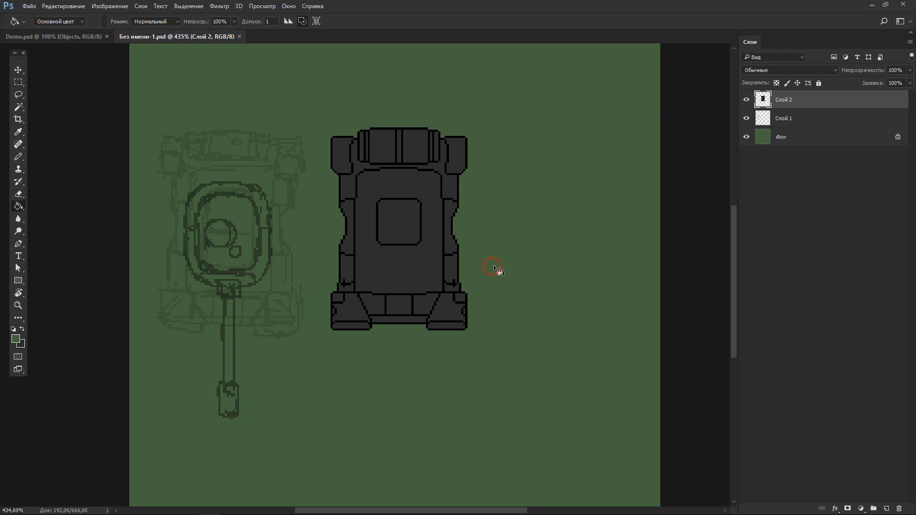
# Pick a green in the Color panel, duplicate the hull layer and hide the original
pyautogui.press('F6')
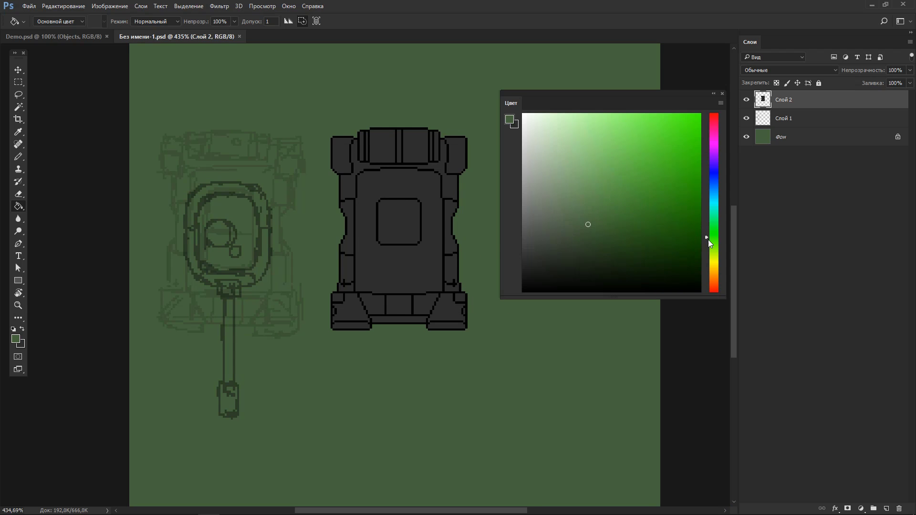
pyautogui.click(610, 174)
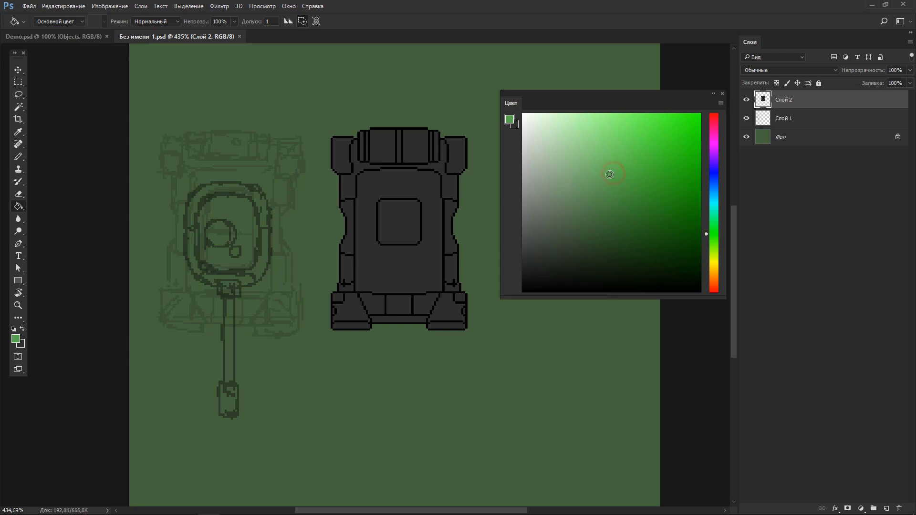
pyautogui.click(631, 179)
pyautogui.hotkey('ctrl', 'j')
pyautogui.click(747, 118)
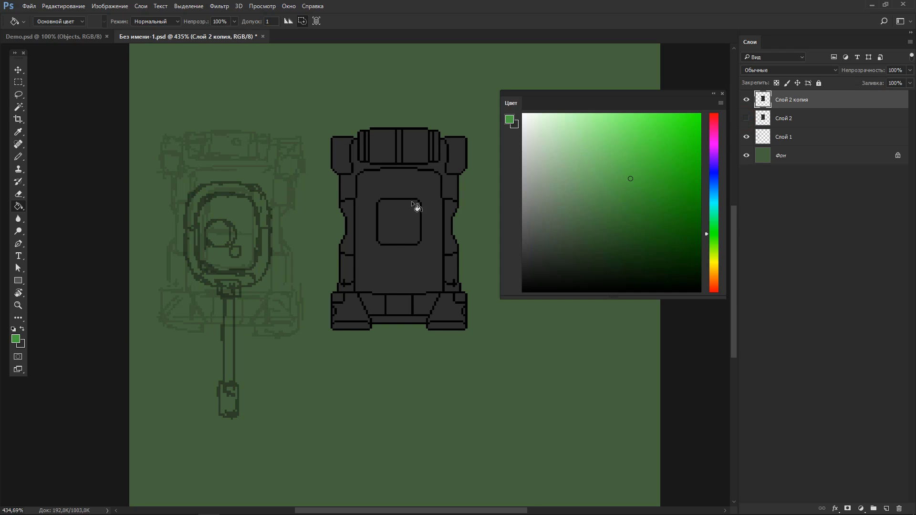
# Test bright and pale green Paint Bucket fills on the hull body and ears, then undo them
pyautogui.scroll(2, 392, 191)
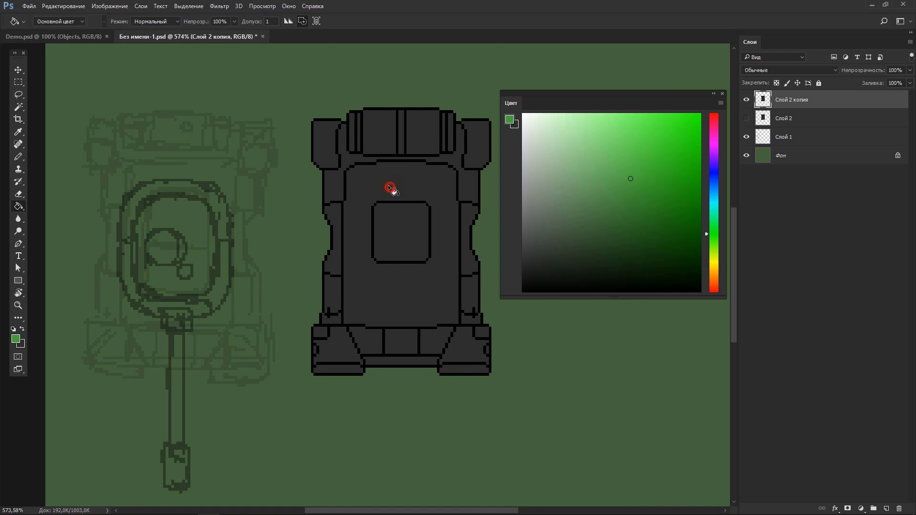
pyautogui.click(390, 187)
pyautogui.click(337, 184)
pyautogui.click(330, 152)
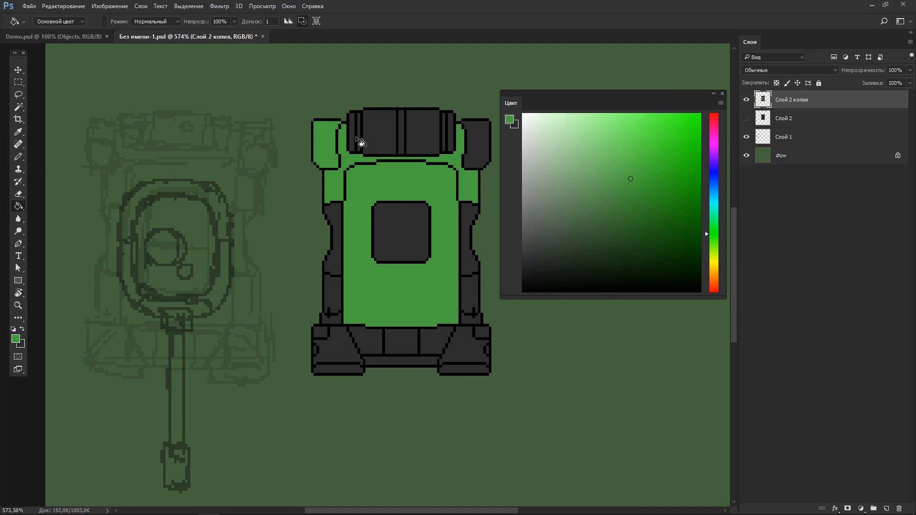
pyautogui.click(470, 144)
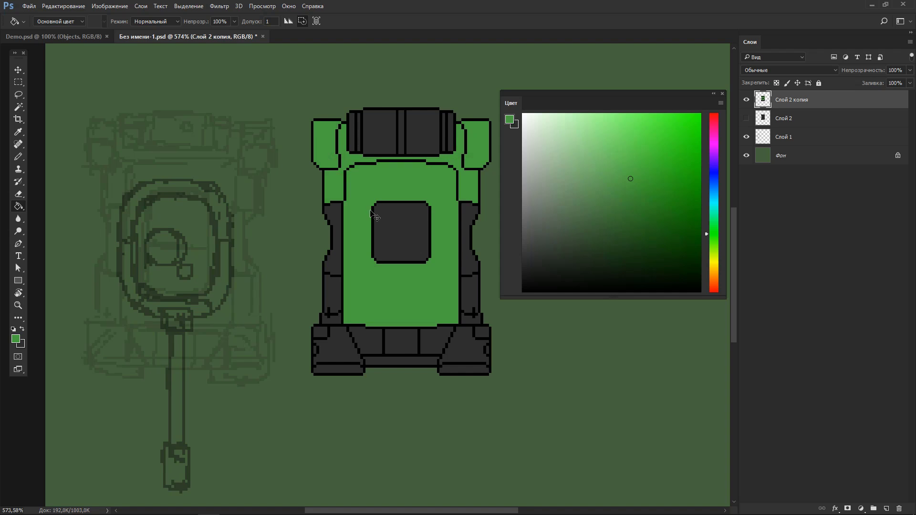
pyautogui.click(587, 178)
pyautogui.click(375, 185)
pyautogui.click(330, 176)
pyautogui.click(330, 148)
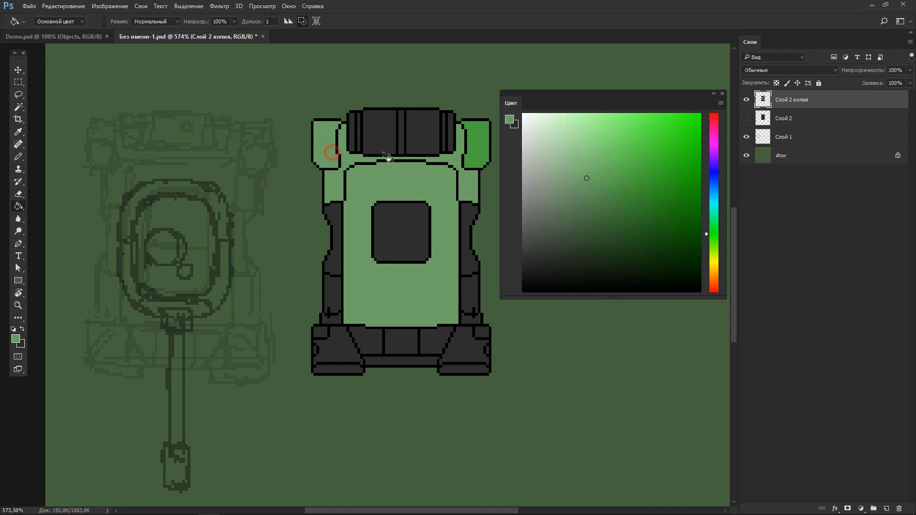
pyautogui.click(474, 147)
pyautogui.hotkey('ctrl', 'alt', 'z')
pyautogui.hotkey('ctrl', 'alt', 'z')
pyautogui.hotkey('ctrl', 'alt', 'z')
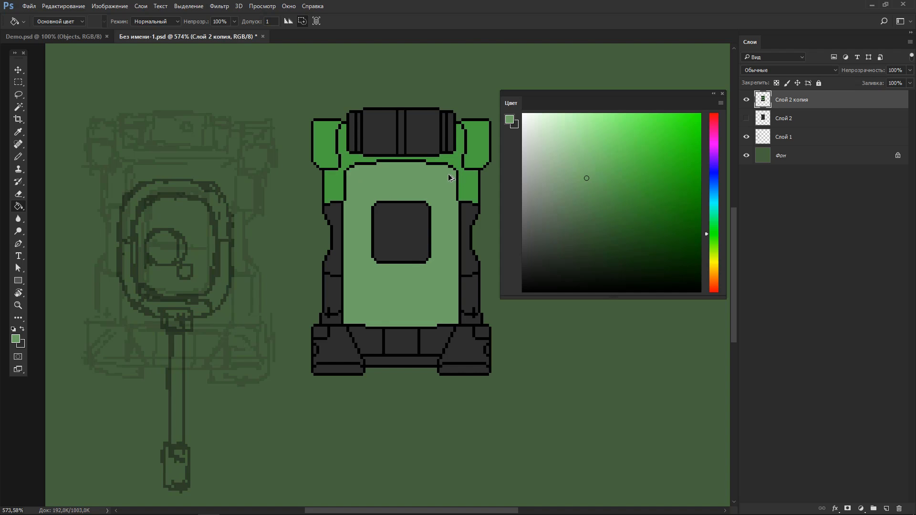
pyautogui.hotkey('ctrl', 'alt', 'z')
pyautogui.hotkey('ctrl', 'alt', 'z')
pyautogui.hotkey('ctrl', 'alt', 'z')
pyautogui.hotkey('ctrl', 'alt', 'z')
pyautogui.hotkey('ctrl', 'alt', 'z')
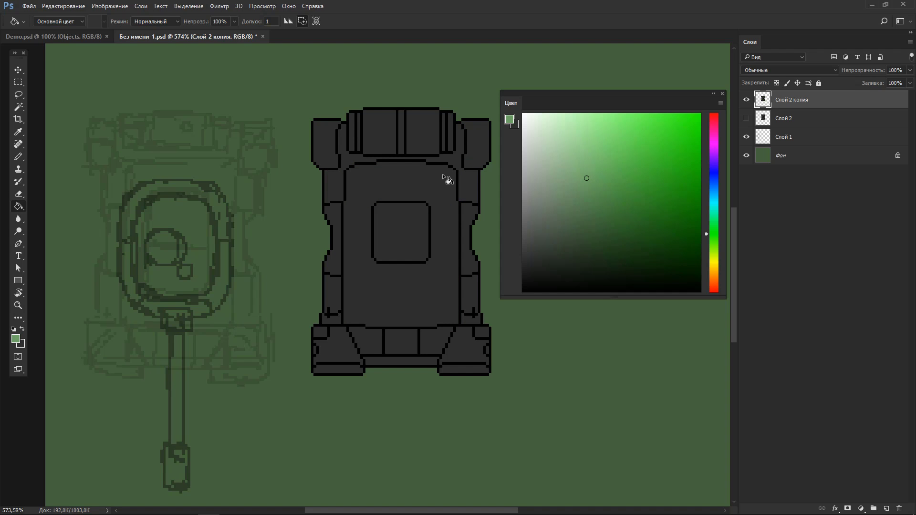
pyautogui.hotkey('ctrl', 'b')
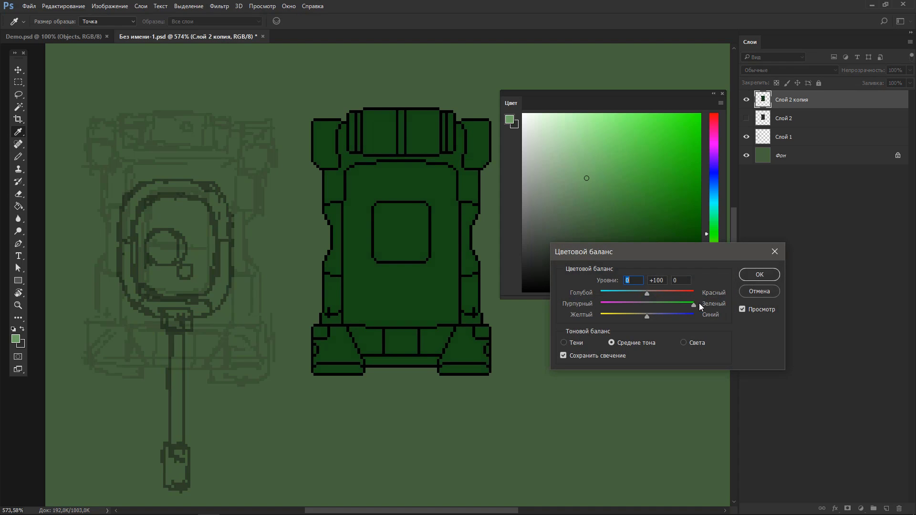
# Apply the green Color Balance to the hull copy, nudging yellow–blue slightly toward yellow
pyautogui.moveTo(700, 303); pyautogui.dragTo(709, 302)
pyautogui.moveTo(645, 316)
pyautogui.mouseDown()
pyautogui.moveTo(624, 319)
pyautogui.moveTo(658, 294)
pyautogui.moveTo(674, 295)
pyautogui.moveTo(662, 297)
pyautogui.mouseUp()
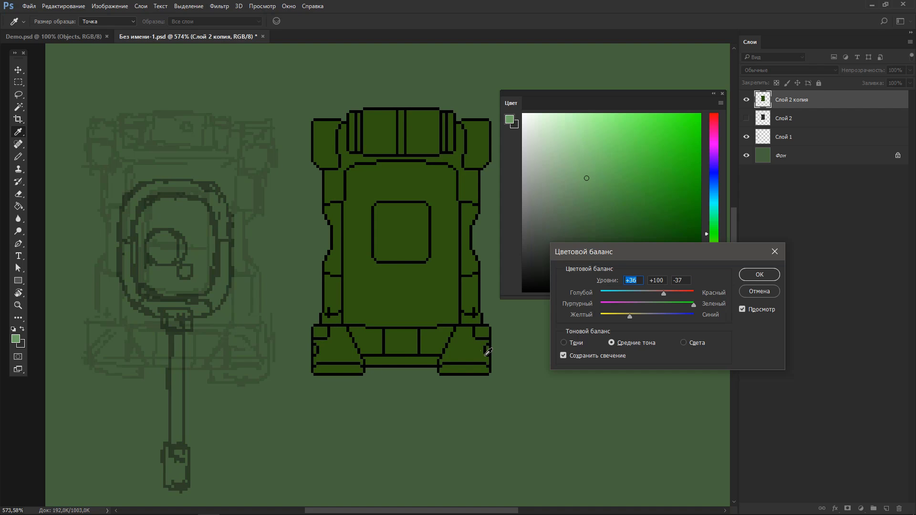
pyautogui.click(753, 275)
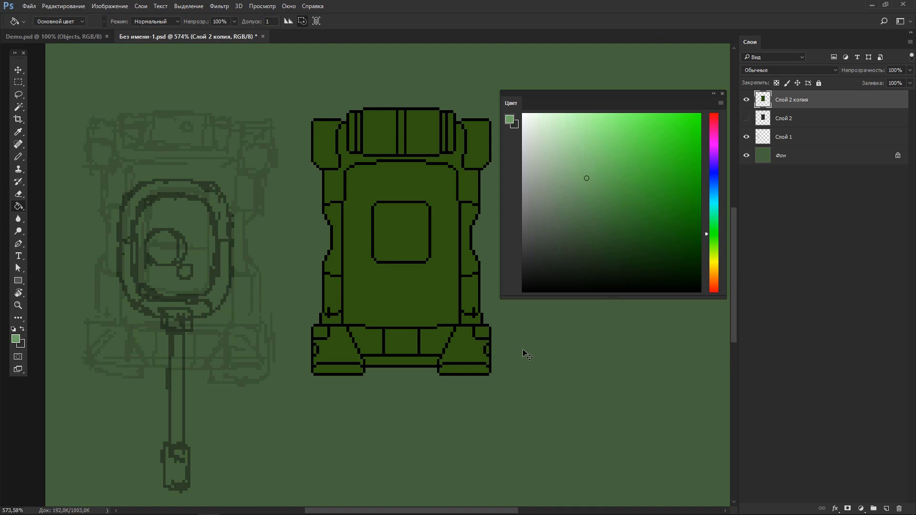
# Brighten the tank hull by bending the RGB Curves upward
pyautogui.hotkey('ctrl', 'm')
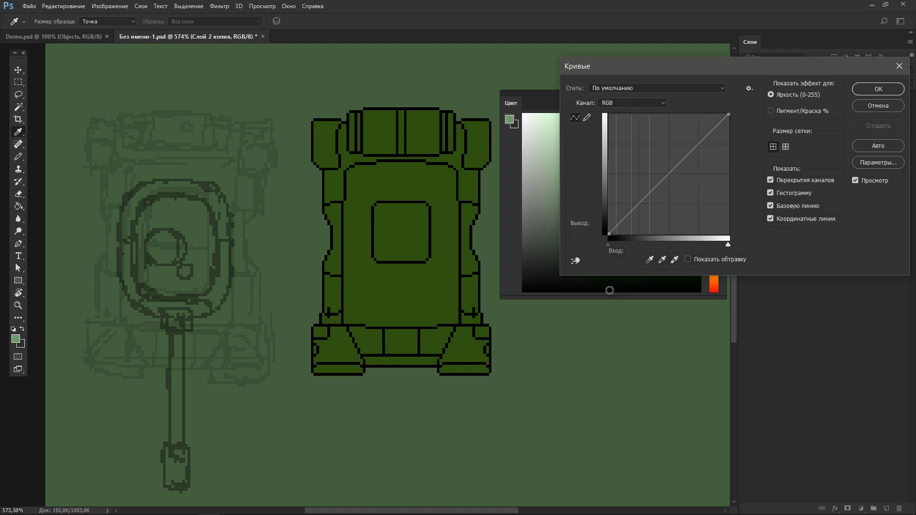
pyautogui.moveTo(660, 181); pyautogui.dragTo(677, 153)
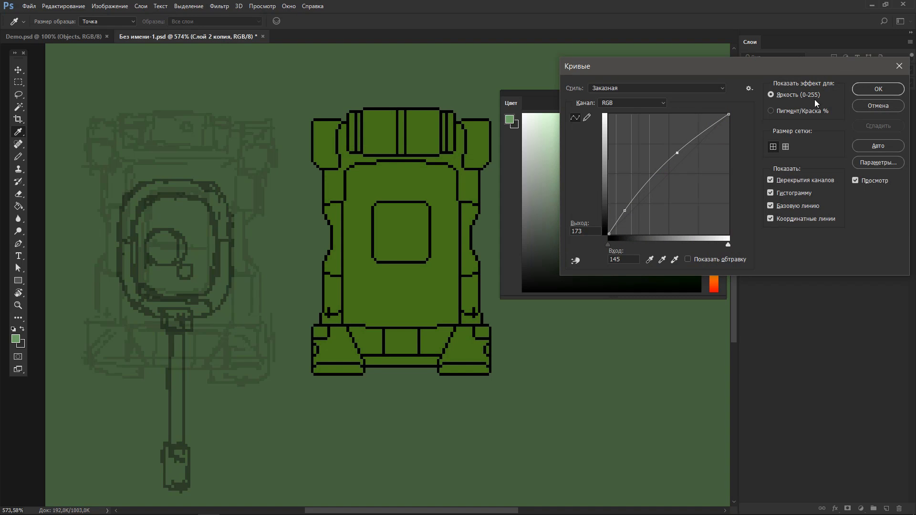
pyautogui.click(870, 93)
# Mute the green toward olive with Hue/Saturation Hue -12, Saturation -16
pyautogui.press('g')
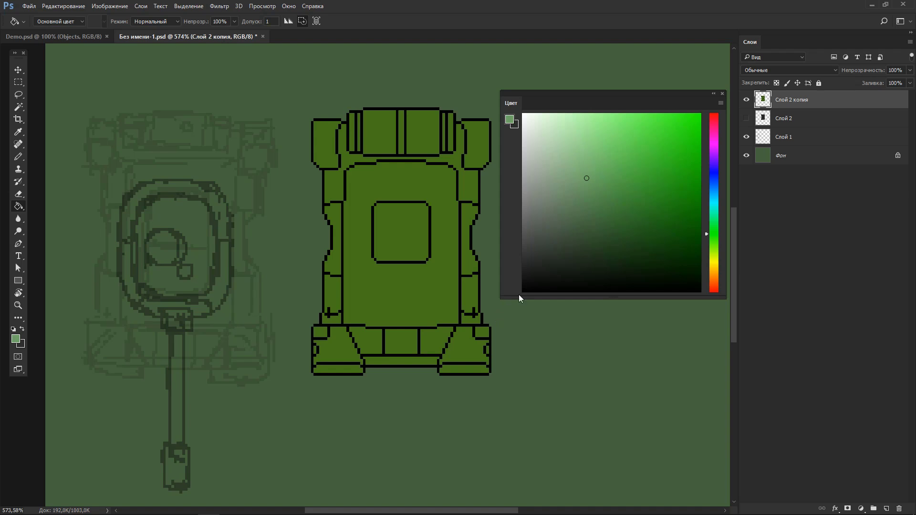
pyautogui.hotkey('ctrl', 'u')
pyautogui.moveTo(756, 209)
pyautogui.mouseDown()
pyautogui.moveTo(710, 209)
pyautogui.moveTo(750, 211)
pyautogui.moveTo(735, 185)
pyautogui.moveTo(750, 185)
pyautogui.mouseUp()
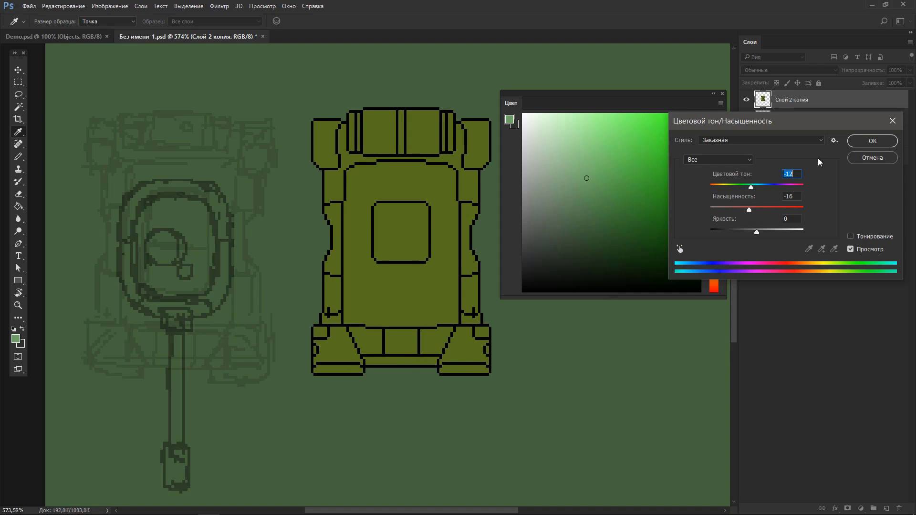
pyautogui.click(867, 141)
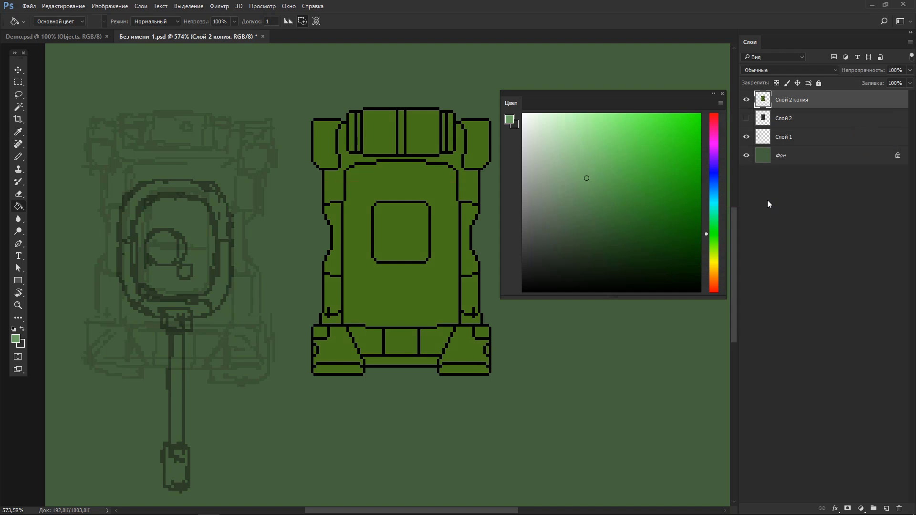
# Sample the tank's olive with a larger pencil and dab an olive swatch on the background
pyautogui.scroll(-3, 616, 318)
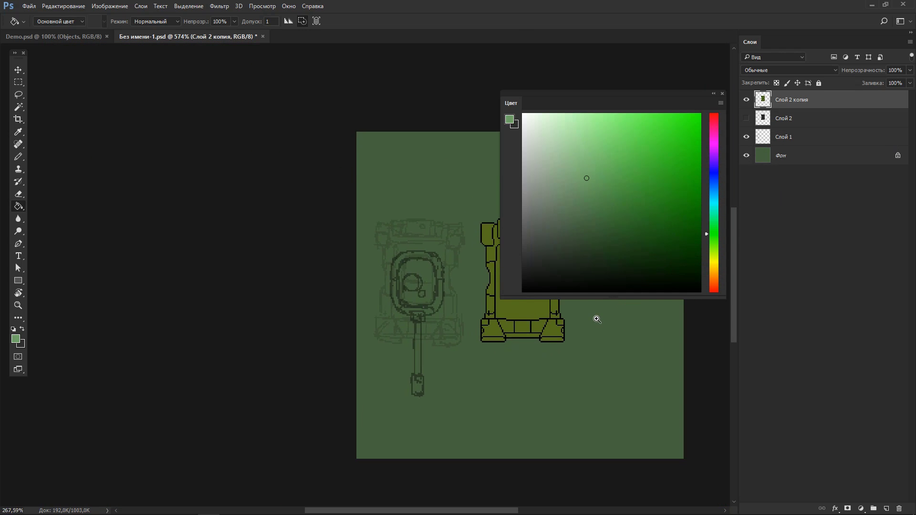
pyautogui.scroll(2, 597, 317)
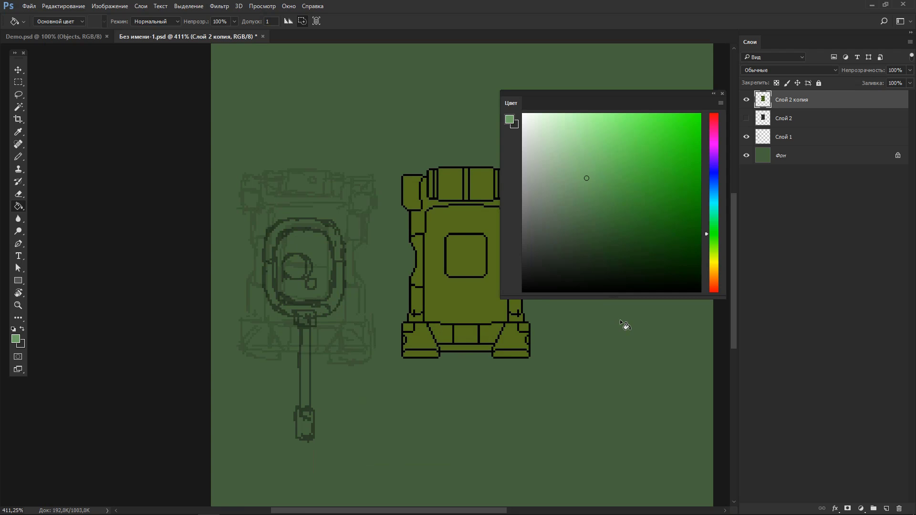
pyautogui.press('b')
pyautogui.keyDown('alt'); pyautogui.click(428, 306); pyautogui.keyUp('alt')
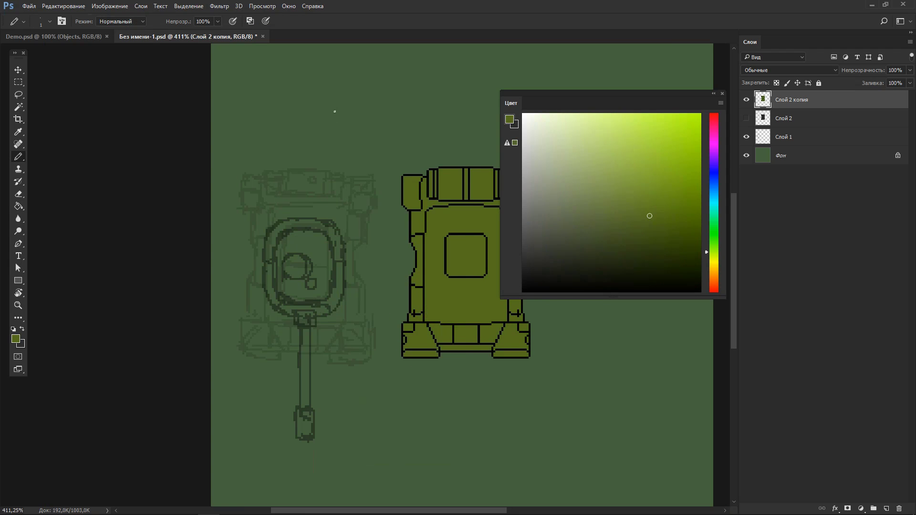
pyautogui.press(']')
pyautogui.press(']')
pyautogui.press(']')
pyautogui.click(296, 90)
# Add a lighter olive swatch beside the first one
pyautogui.scroll(2, 460, 204)
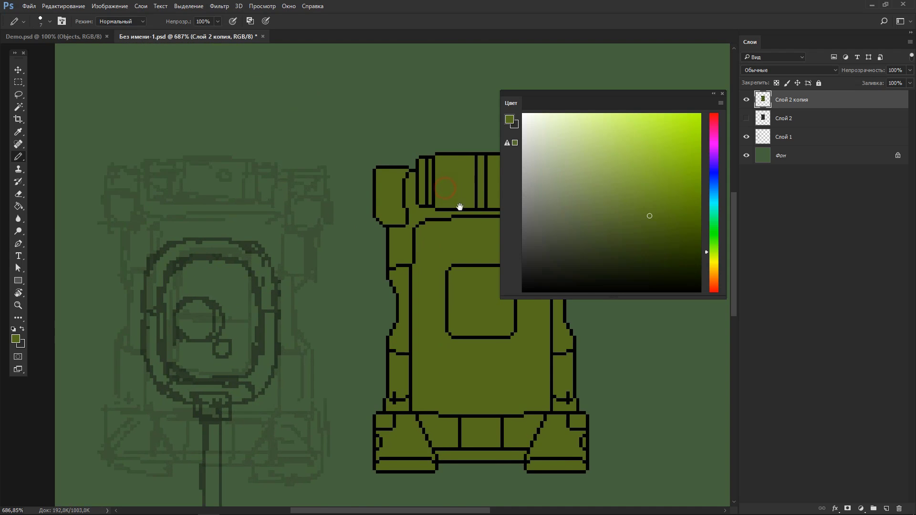
pyautogui.scroll(1, 343, 221)
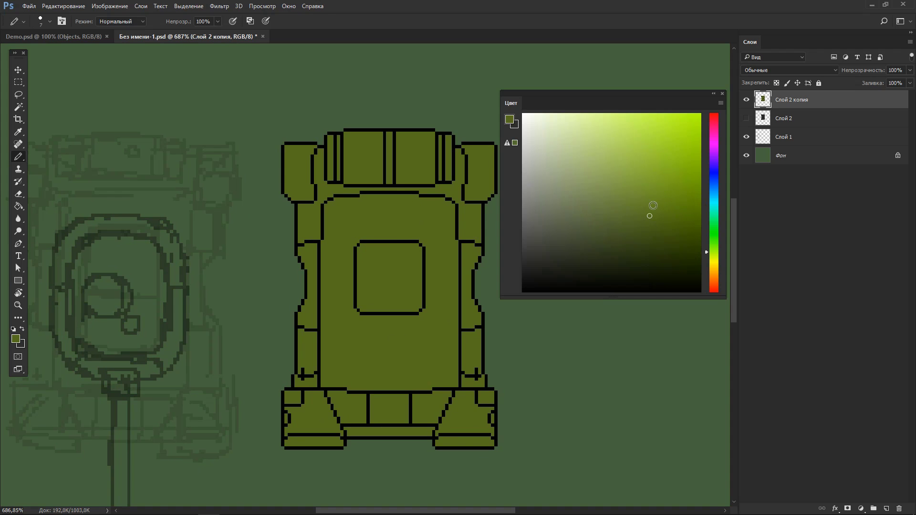
pyautogui.moveTo(650, 206); pyautogui.dragTo(652, 204)
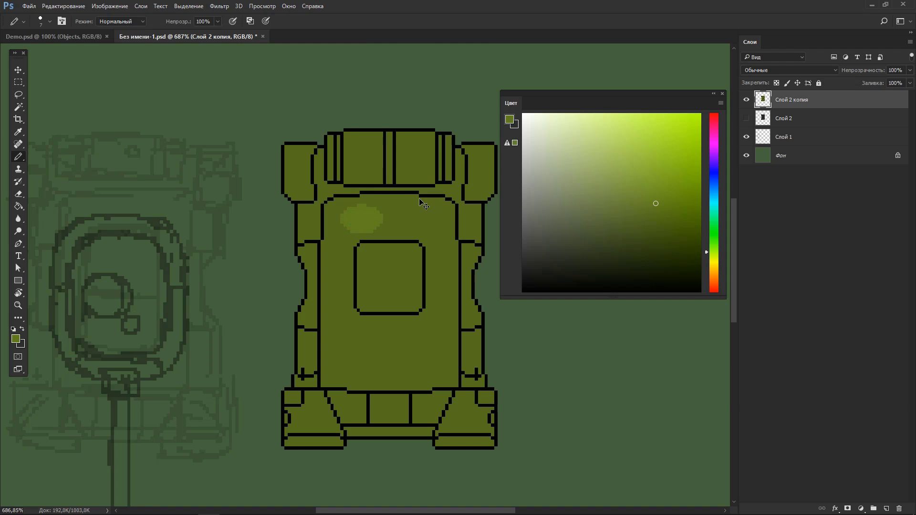
pyautogui.moveTo(277, 152); pyautogui.dragTo(309, 253)
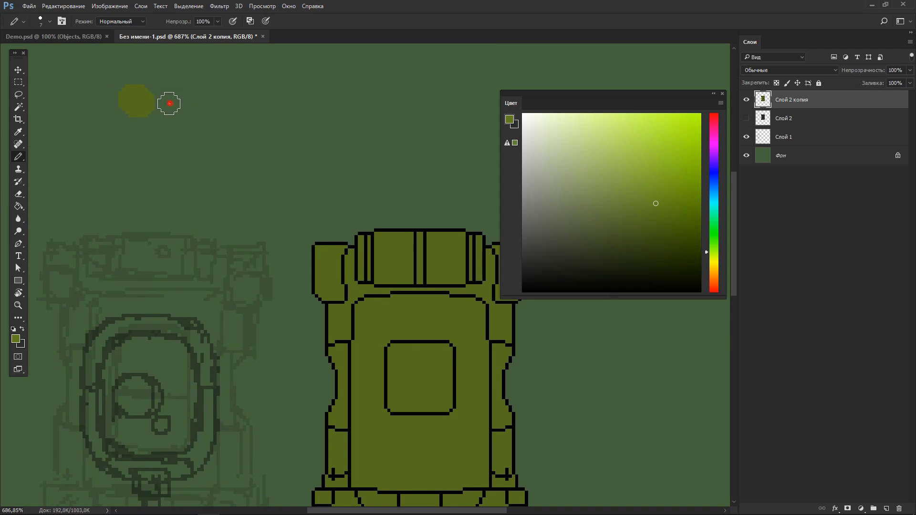
pyautogui.click(172, 102)
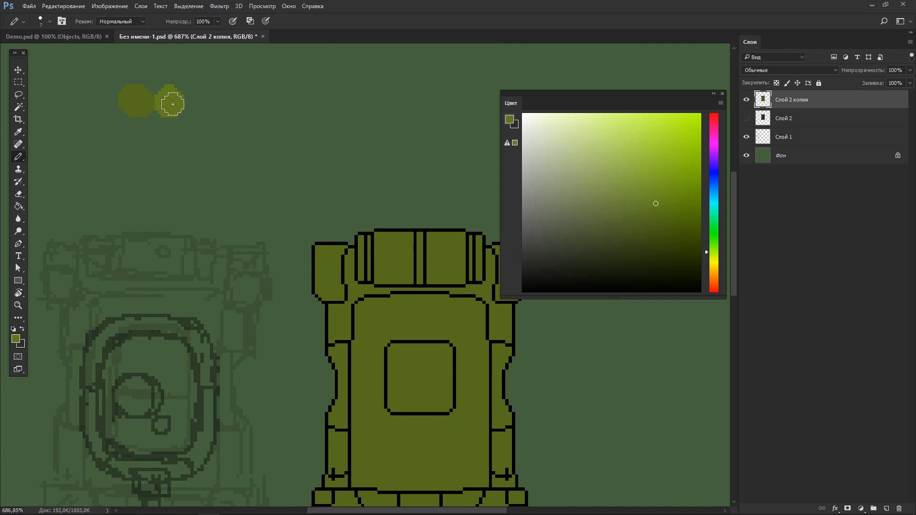
# Test a darker olive shade, then add it as a swatch left of the others
pyautogui.keyDown('alt'); pyautogui.click(388, 319); pyautogui.keyUp('alt')
pyautogui.moveTo(649, 227); pyautogui.dragTo(637, 235)
pyautogui.click(643, 233)
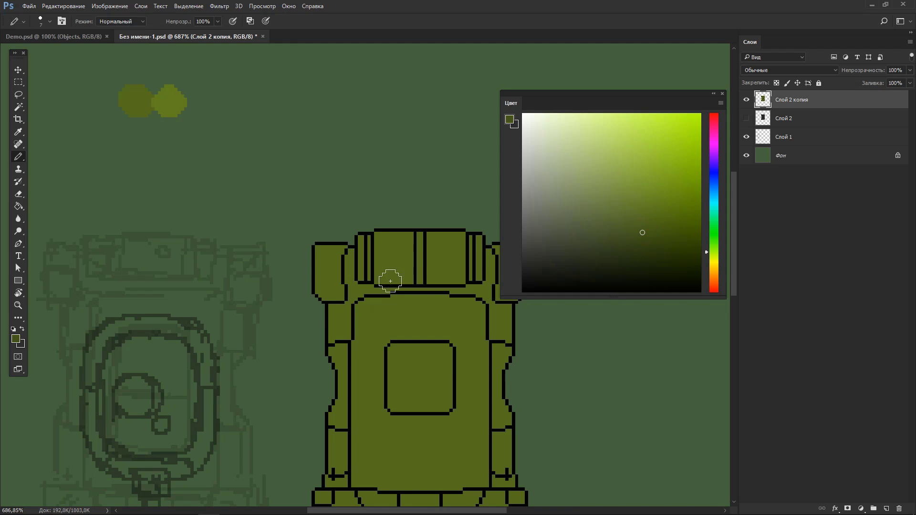
pyautogui.moveTo(394, 313); pyautogui.dragTo(451, 320)
pyautogui.hotkey('ctrl', 'z')
pyautogui.click(106, 102)
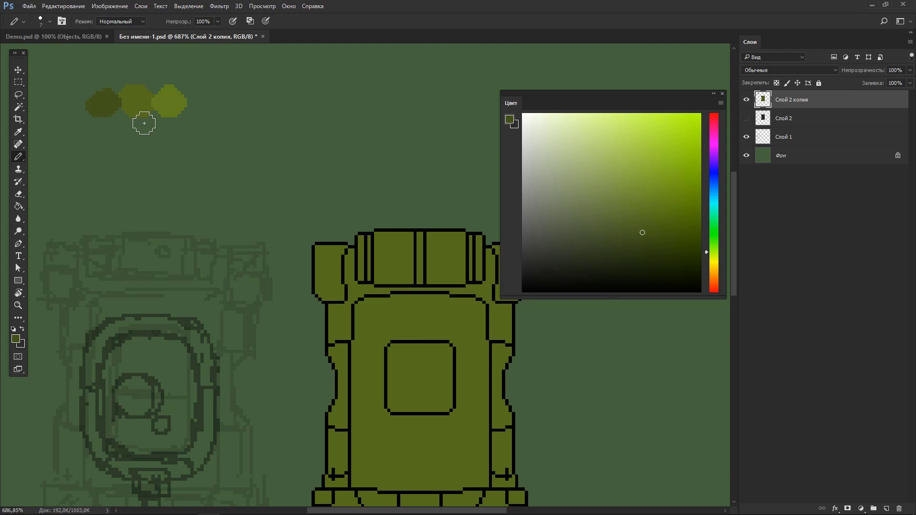
# Test an orange-brown colour and add a brown swatch below the olive ones
pyautogui.click(714, 274)
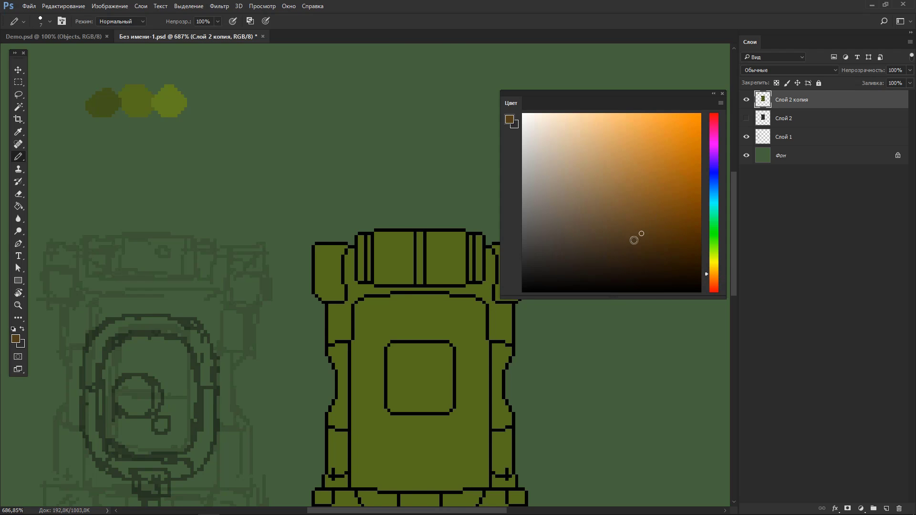
pyautogui.moveTo(387, 309); pyautogui.dragTo(426, 311)
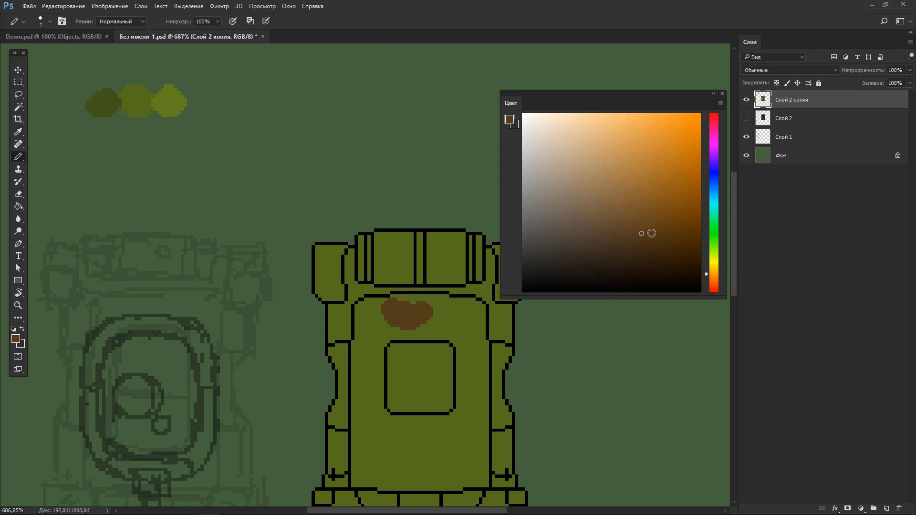
pyautogui.hotkey('ctrl', 'z')
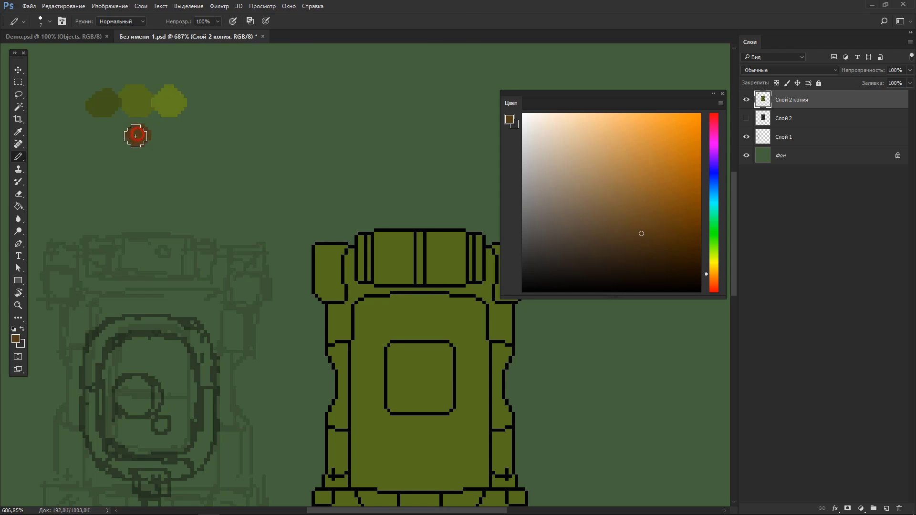
pyautogui.click(135, 136)
# Add an enlarged darker brown swatch beside the brown one
pyautogui.click(607, 249)
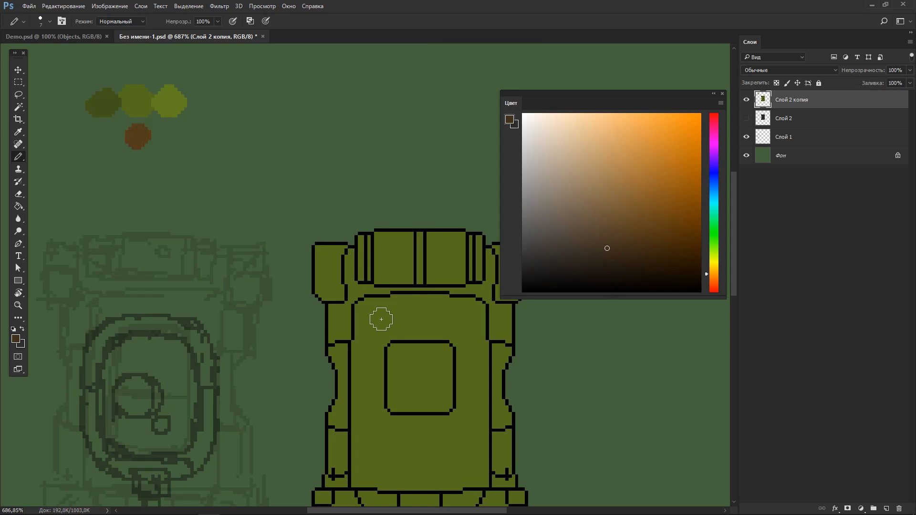
pyautogui.moveTo(381, 319); pyautogui.dragTo(408, 316)
pyautogui.hotkey('ctrl', 'z')
pyautogui.click(108, 138)
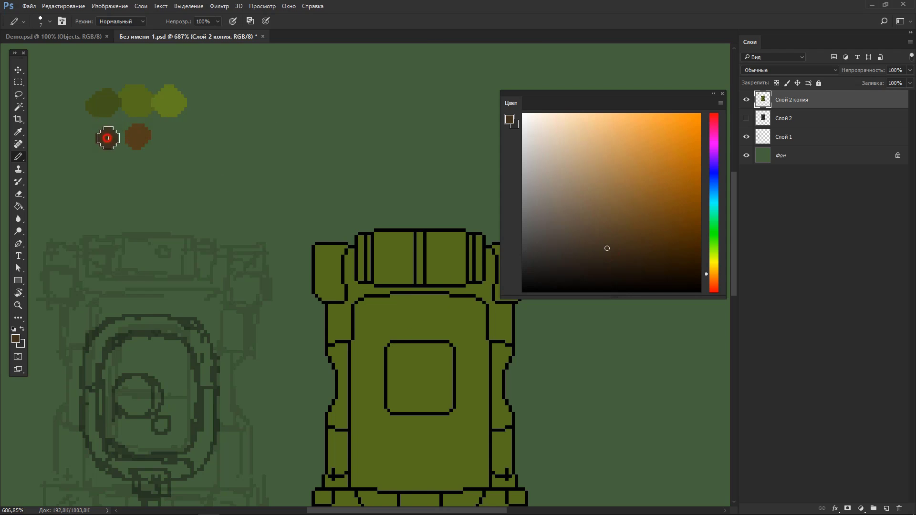
pyautogui.moveTo(108, 138); pyautogui.dragTo(79, 139)
# Pick a very dark grey and test it inside the hull's inner square, then undo
pyautogui.click(559, 267)
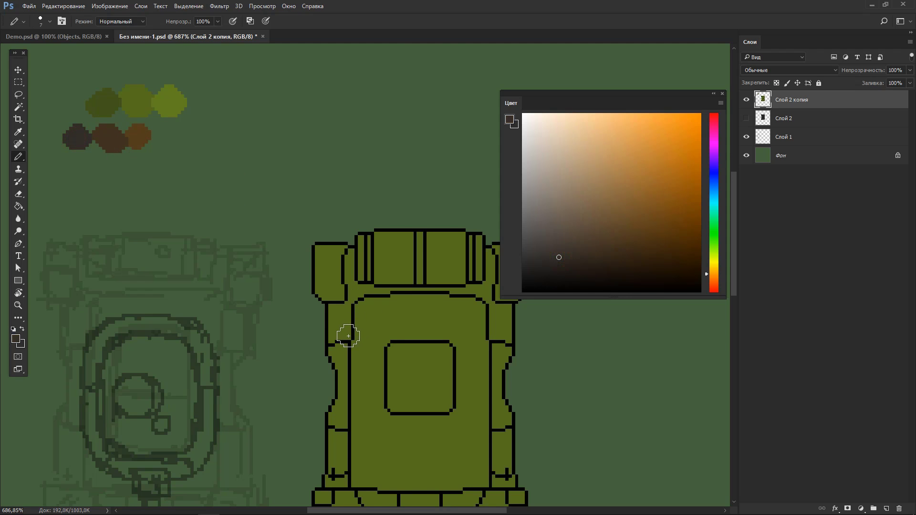
pyautogui.click(539, 261)
pyautogui.moveTo(405, 370); pyautogui.dragTo(427, 382)
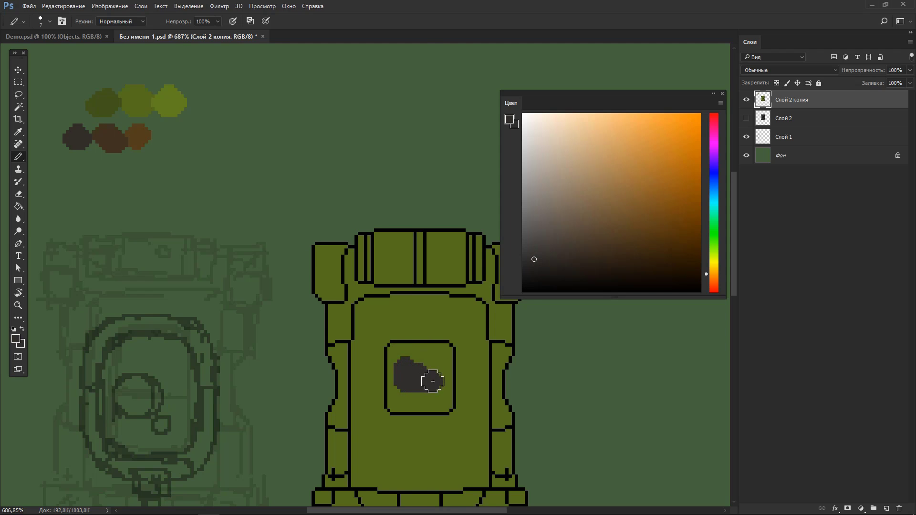
pyautogui.hotkey('ctrl', 'z')
# Fill the hull's inner square dark grey and add a dark grey swatch under the palette
pyautogui.press('g')
pyautogui.click(423, 382)
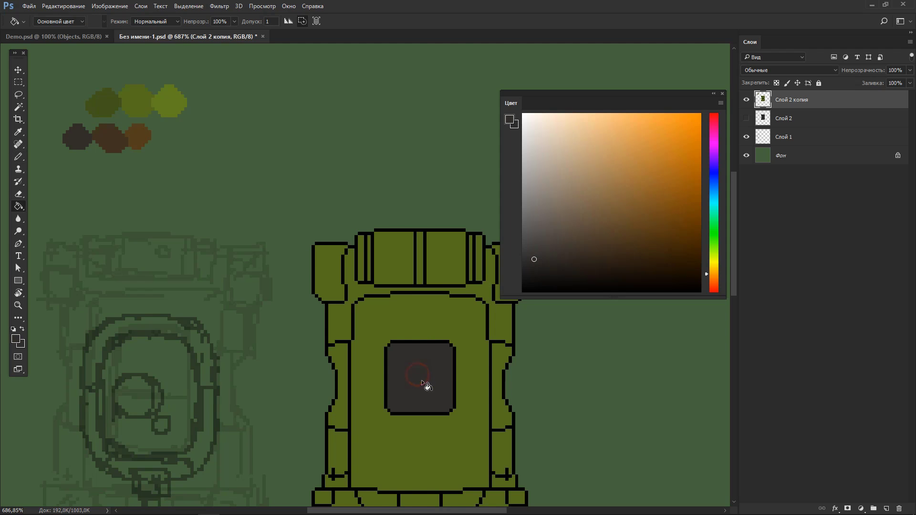
pyautogui.press('b')
pyautogui.moveTo(119, 180); pyautogui.dragTo(114, 175)
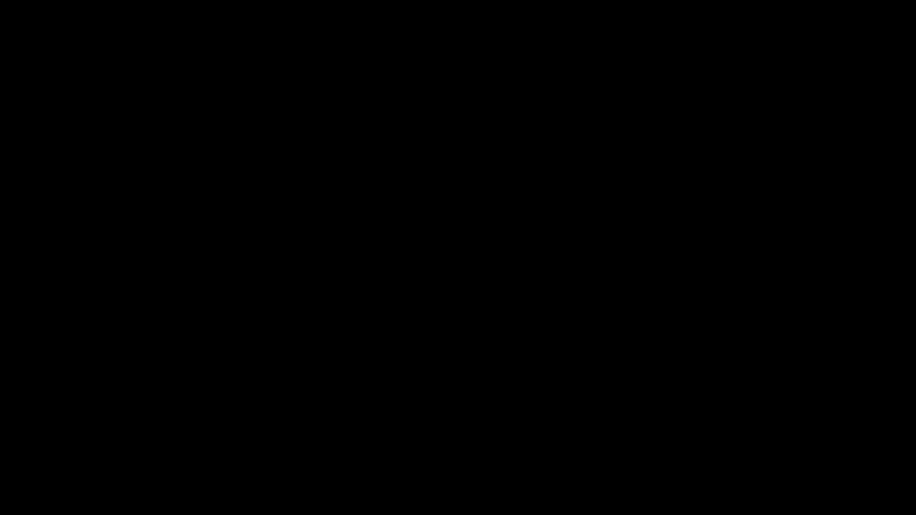
# Fill the middle, right and left strips on the front block dark grey
pyautogui.press('g')
pyautogui.click(419, 277)
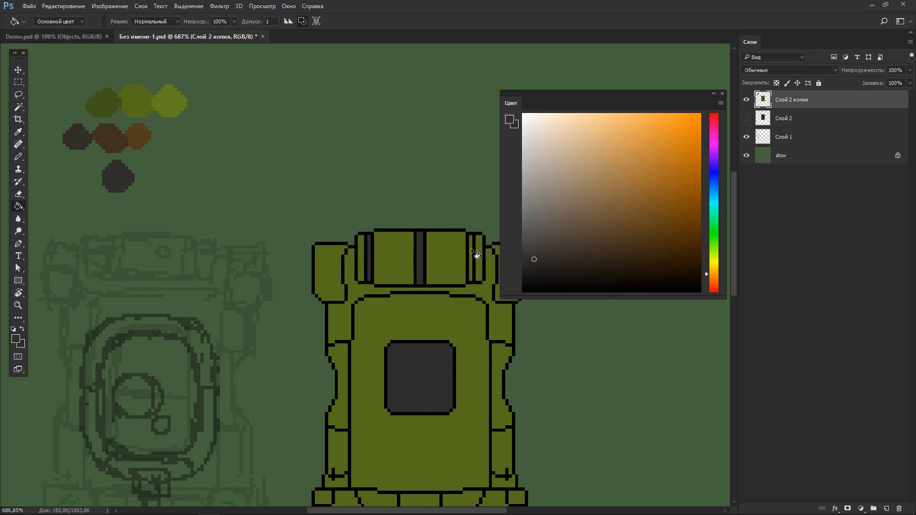
pyautogui.click(479, 255)
pyautogui.click(369, 258)
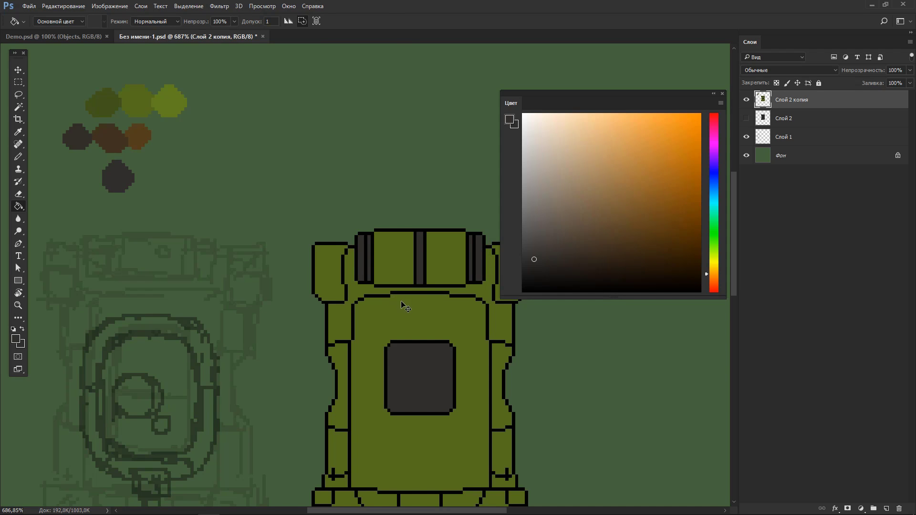
# Pick the lighter olive swatch for the pencil and bring the whole tank into view
pyautogui.press('b')
pyautogui.scroll(-1, 280, 272)
pyautogui.keyDown('alt'); pyautogui.click(304, 374); pyautogui.keyUp('alt')
pyautogui.moveTo(283, 325); pyautogui.dragTo(230, 220)
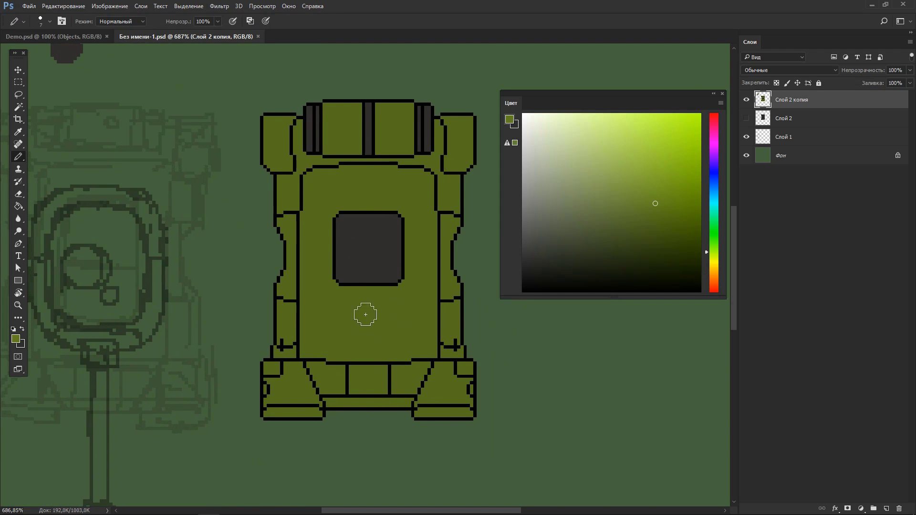
# Brighten the lower-left and lower-right track blocks with lighter olive
pyautogui.click(296, 383)
pyautogui.click(466, 393)
pyautogui.press('[')
pyautogui.press('[')
pyautogui.press('[')
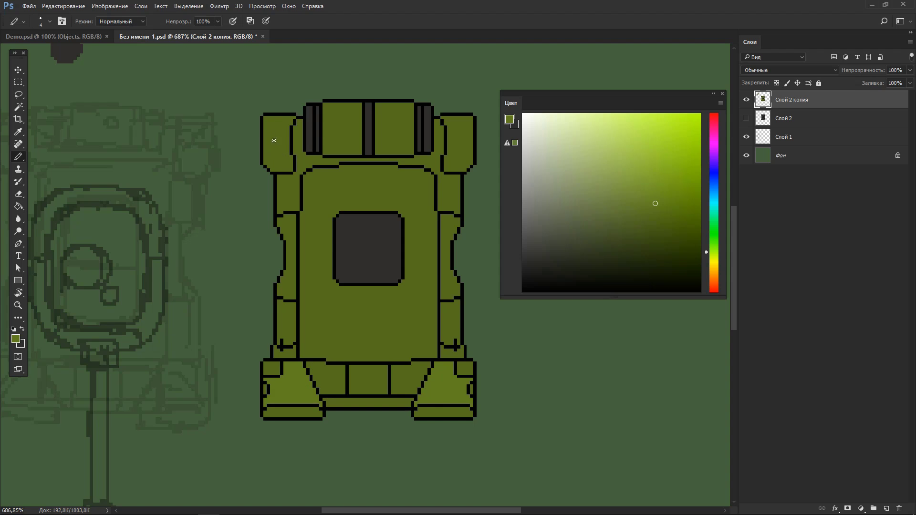
pyautogui.scroll(3, 290, 145)
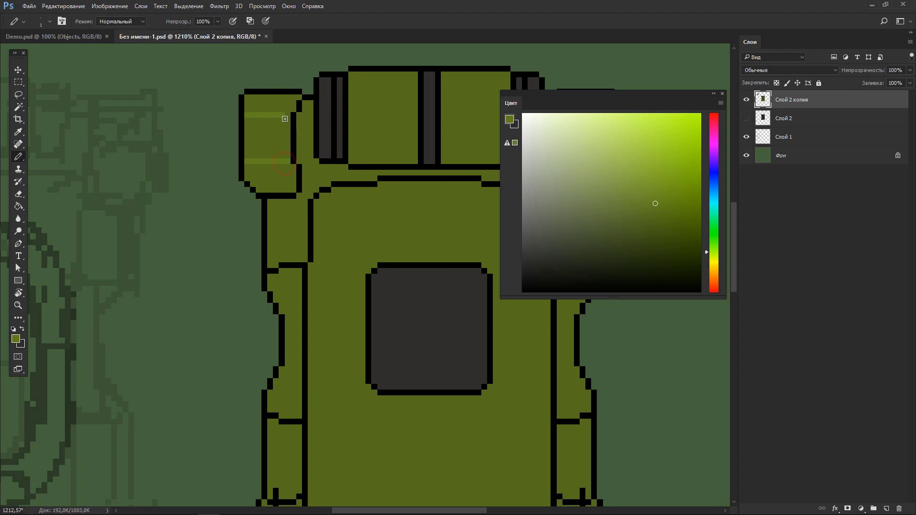
pyautogui.hscroll(5, 305, 144)
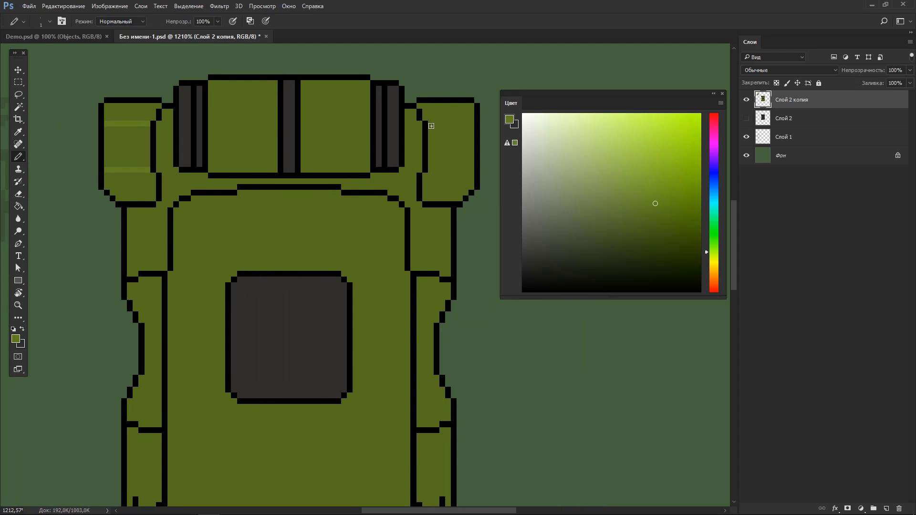
# Draw two highlight lines on the right side block and fill the bands between them in both side blocks
pyautogui.moveTo(429, 123); pyautogui.dragTo(470, 123)
pyautogui.moveTo(433, 170); pyautogui.dragTo(469, 171)
pyautogui.press('g')
pyautogui.click(449, 148)
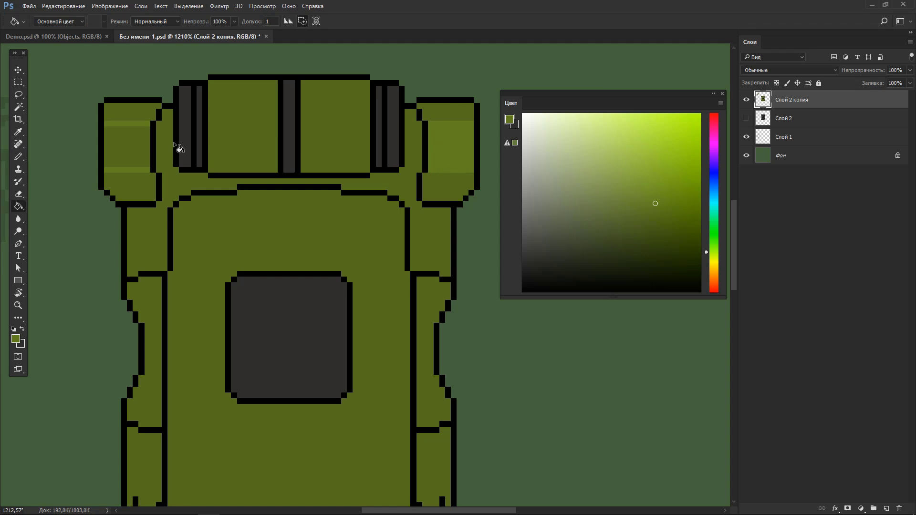
pyautogui.click(127, 147)
pyautogui.press('b')
# Add lighter olive highlight lines across the side and middle blocks and fill the three turret boxes
pyautogui.moveTo(209, 94); pyautogui.dragTo(365, 94)
pyautogui.moveTo(370, 147); pyautogui.dragTo(208, 146)
pyautogui.click(243, 130)
pyautogui.click(334, 120)
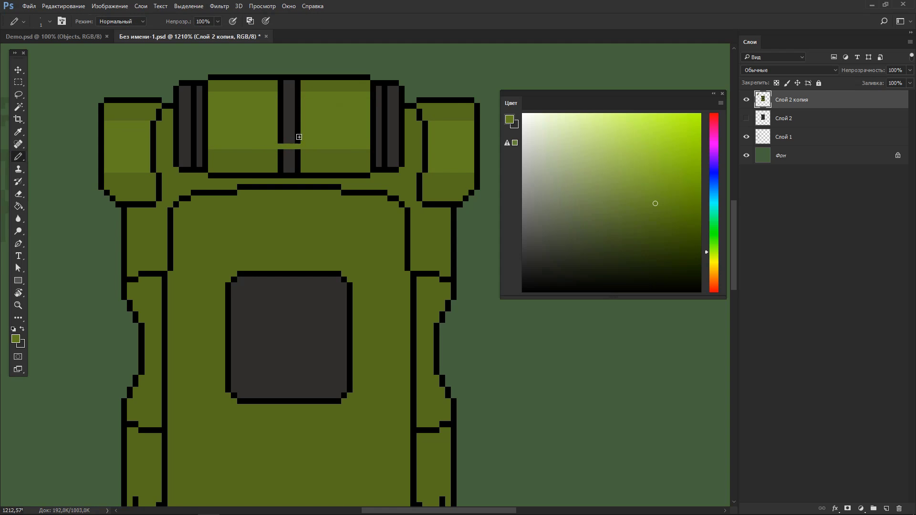
pyautogui.keyDown('alt'); pyautogui.click(292, 137); pyautogui.keyUp('alt')
pyautogui.click(291, 145)
# Trace a highlight along the hull's inner left and top edge and add a black pixel on the outline step
pyautogui.scroll(-2, 423, 239)
pyautogui.moveTo(408, 216); pyautogui.dragTo(405, 474)
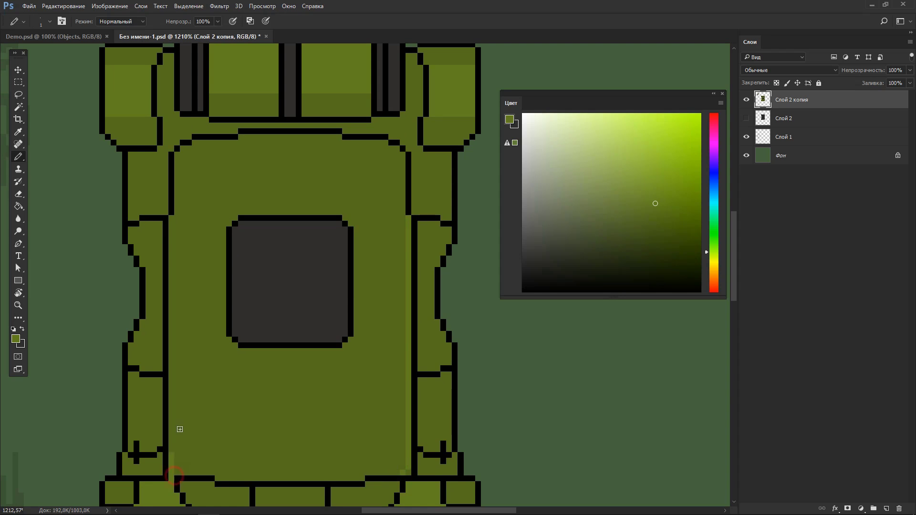
pyautogui.moveTo(171, 475)
pyautogui.mouseDown()
pyautogui.moveTo(182, 173)
pyautogui.moveTo(242, 141)
pyautogui.moveTo(358, 143)
pyautogui.moveTo(403, 153)
pyautogui.moveTo(404, 183)
pyautogui.mouseUp()
pyautogui.keyDown('alt'); pyautogui.click(397, 142); pyautogui.keyUp('alt')
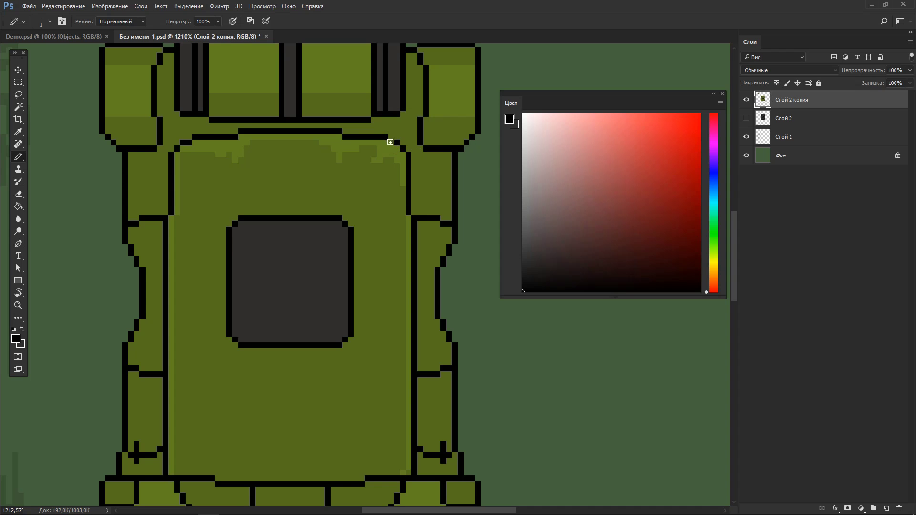
pyautogui.click(392, 138)
# Sample the hull green, choose a darker green and try a dark stroke on the right hull edge
pyautogui.keyDown('alt'); pyautogui.click(358, 186); pyautogui.keyUp('alt')
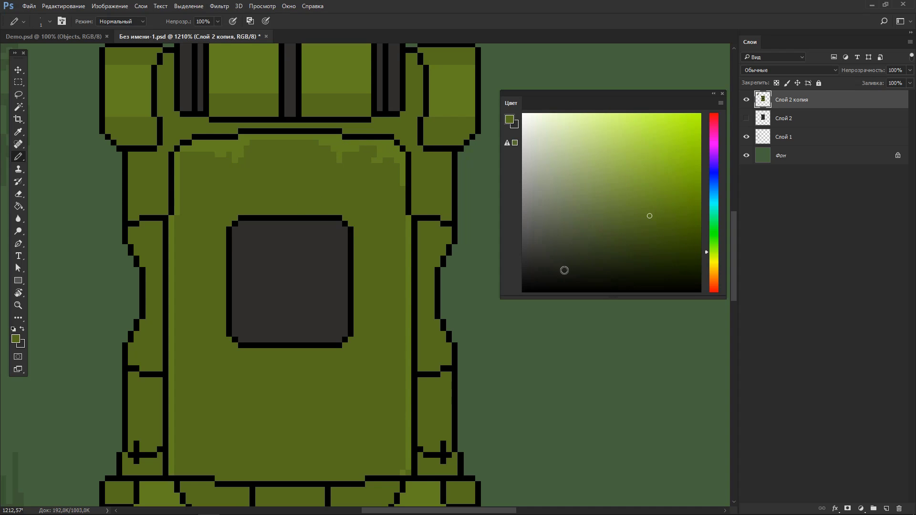
pyautogui.click(560, 270)
pyautogui.moveTo(560, 270); pyautogui.dragTo(561, 275)
pyautogui.moveTo(380, 200); pyautogui.dragTo(410, 222)
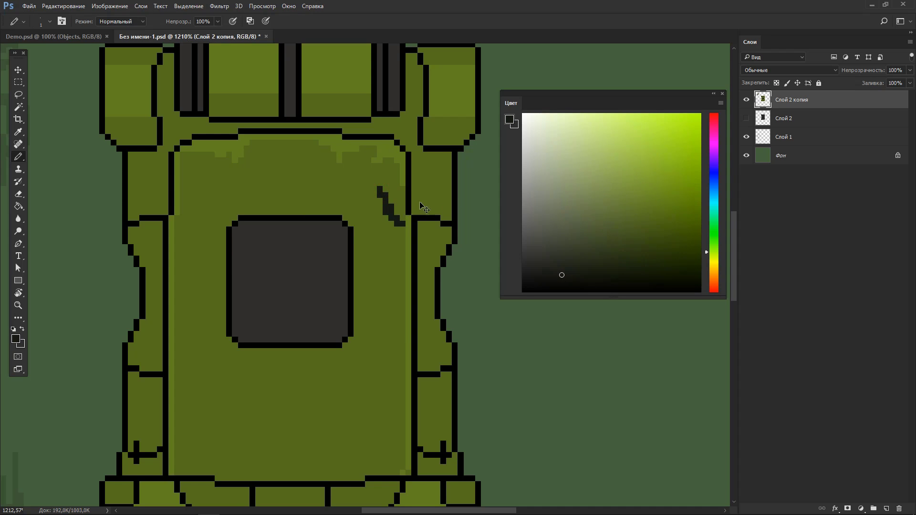
# Try dark shades, settle on a dark green and repaint the right inner outline column
pyautogui.hotkey('ctrl', 'z')
pyautogui.click(583, 268)
pyautogui.moveTo(412, 175); pyautogui.dragTo(413, 214)
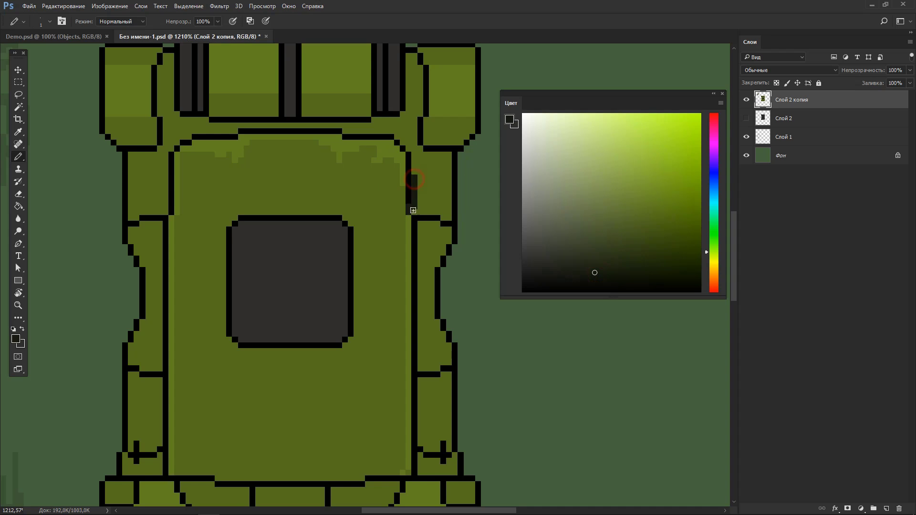
pyautogui.hotkey('ctrl', 'z')
pyautogui.click(605, 260)
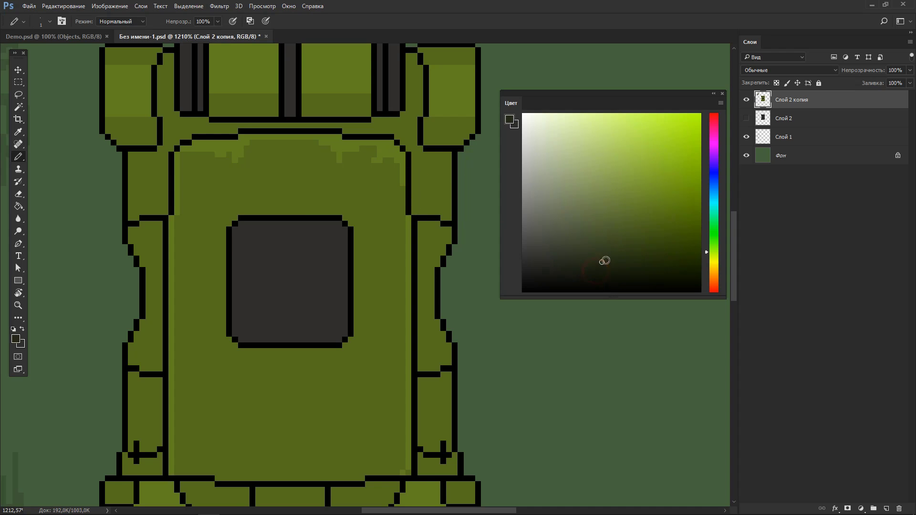
pyautogui.click(407, 205)
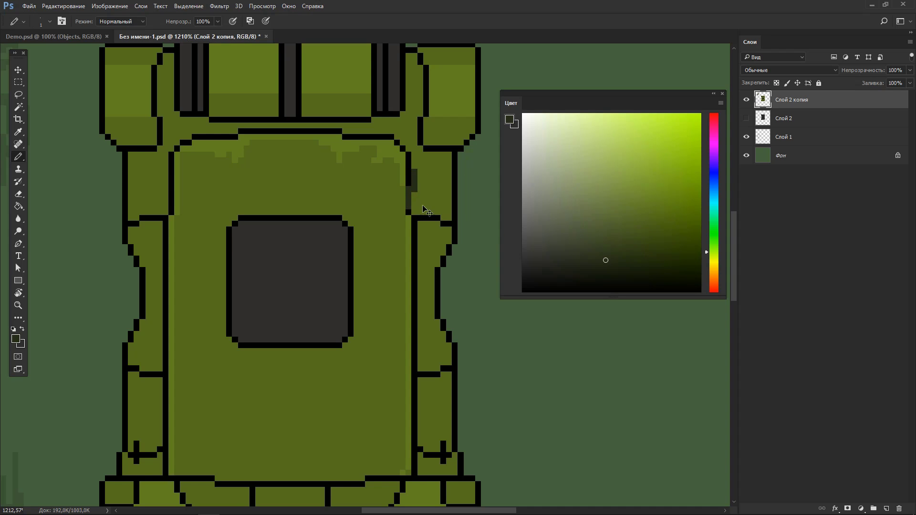
pyautogui.moveTo(408, 153); pyautogui.dragTo(410, 207)
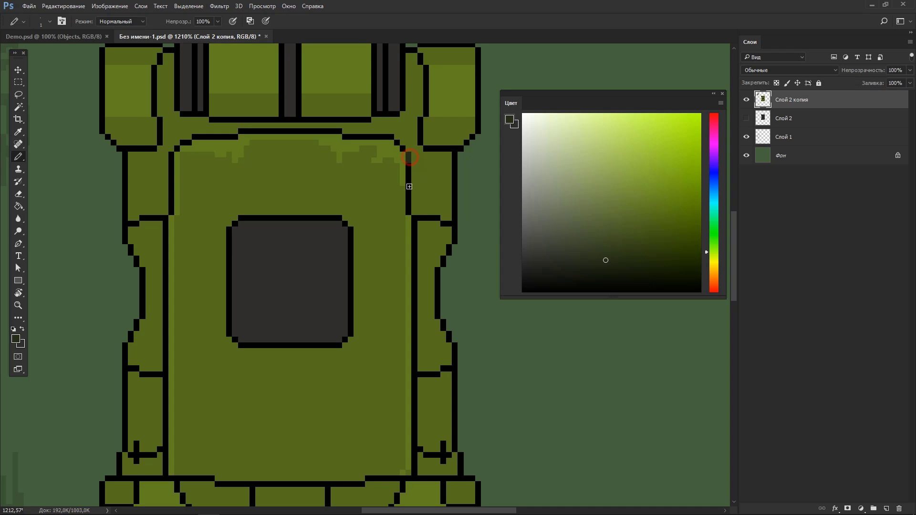
# Recolour the right-side outline segments dark green with fills and pencil strokes
pyautogui.press('g')
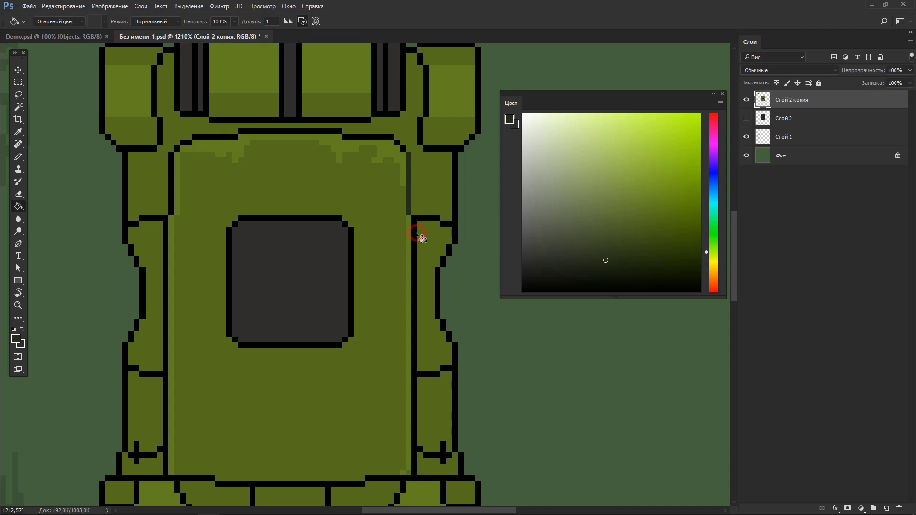
pyautogui.click(414, 233)
pyautogui.click(450, 224)
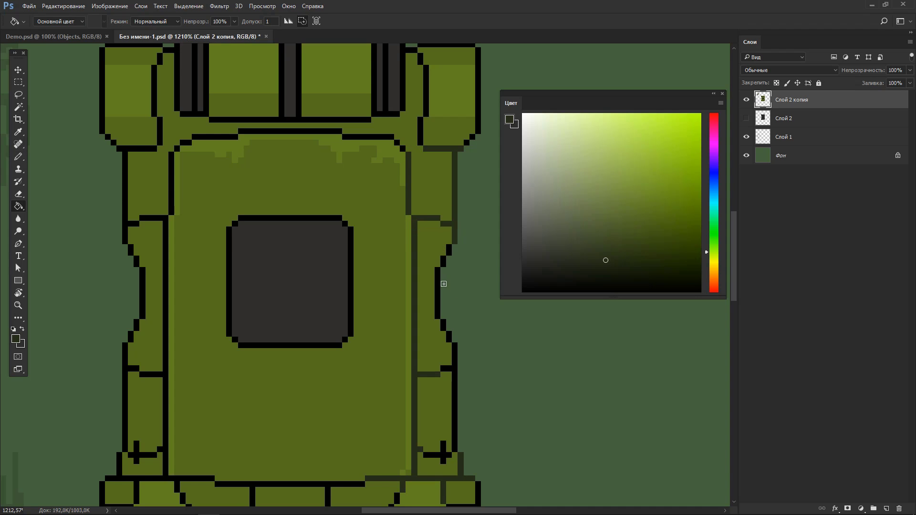
pyautogui.press('b')
pyautogui.moveTo(437, 270); pyautogui.dragTo(436, 313)
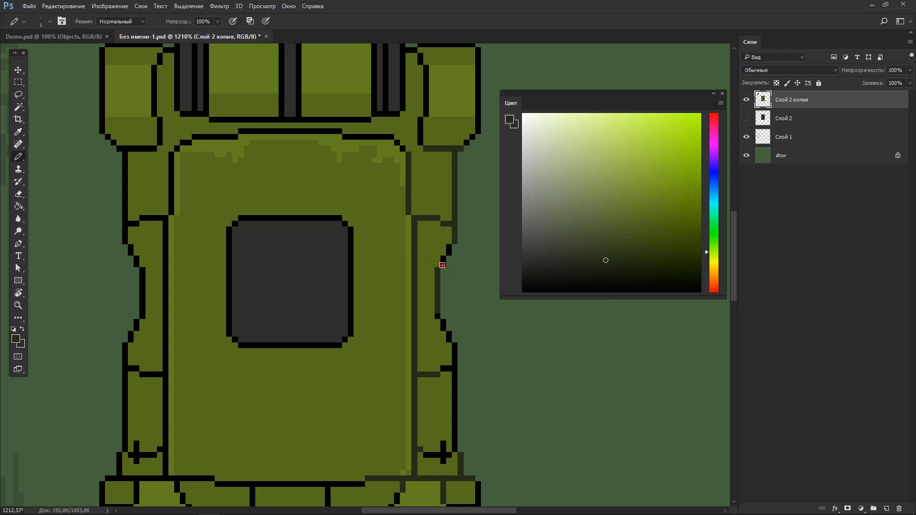
pyautogui.press('g')
pyautogui.click(448, 343)
# Recolour the left-side and top outline segments dark olive
pyautogui.click(143, 445)
pyautogui.click(141, 284)
pyautogui.click(156, 221)
pyautogui.click(259, 133)
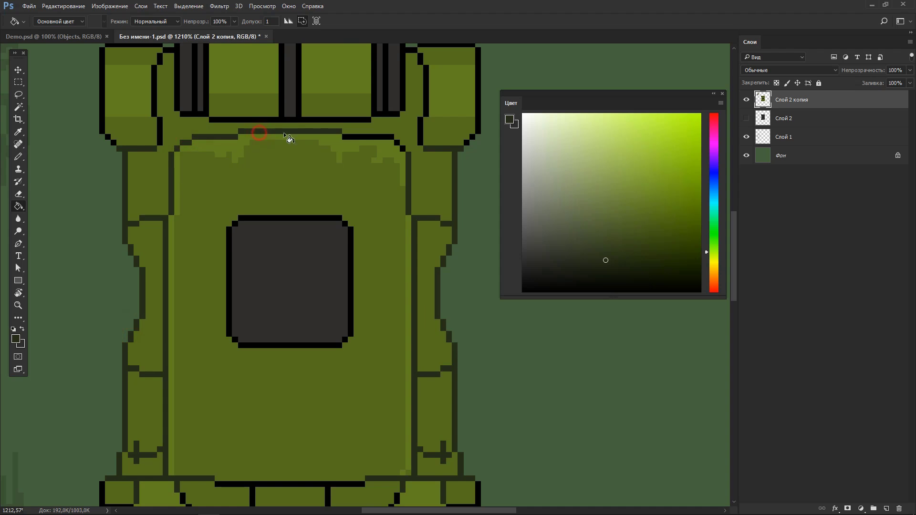
pyautogui.click(368, 137)
# Recolour the lower-hull, base block, diagonal and right base outlines dark olive
pyautogui.scroll(-3, 305, 380)
pyautogui.click(116, 396)
pyautogui.click(135, 448)
pyautogui.click(202, 374)
pyautogui.click(220, 411)
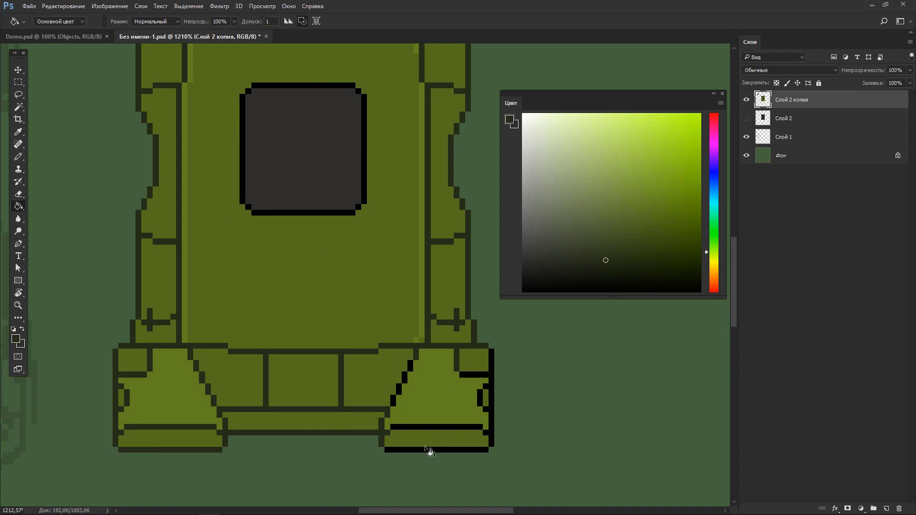
pyautogui.click(429, 451)
pyautogui.click(395, 406)
# Recolour the right turret bump's outlines, undoing the fill that spilled into the column
pyautogui.scroll(3, 433, 349)
pyautogui.click(431, 110)
pyautogui.click(434, 60)
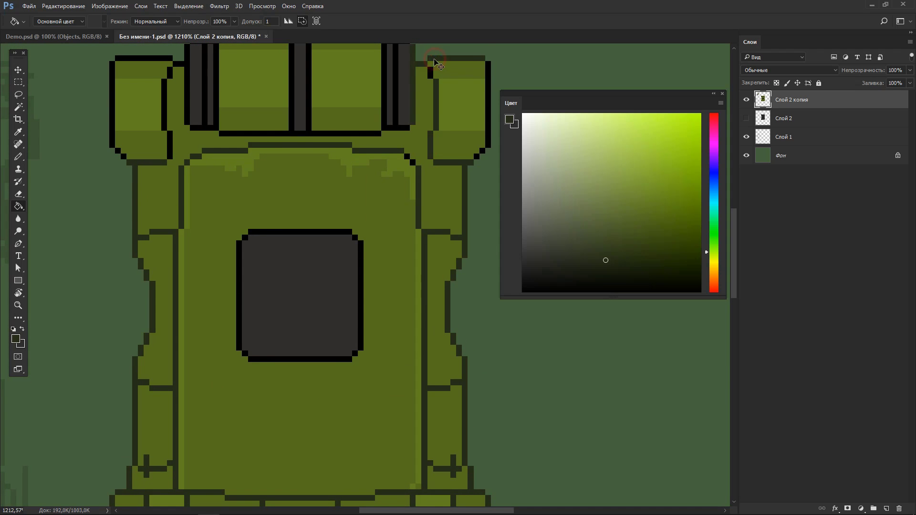
pyautogui.hotkey('ctrl', 'z')
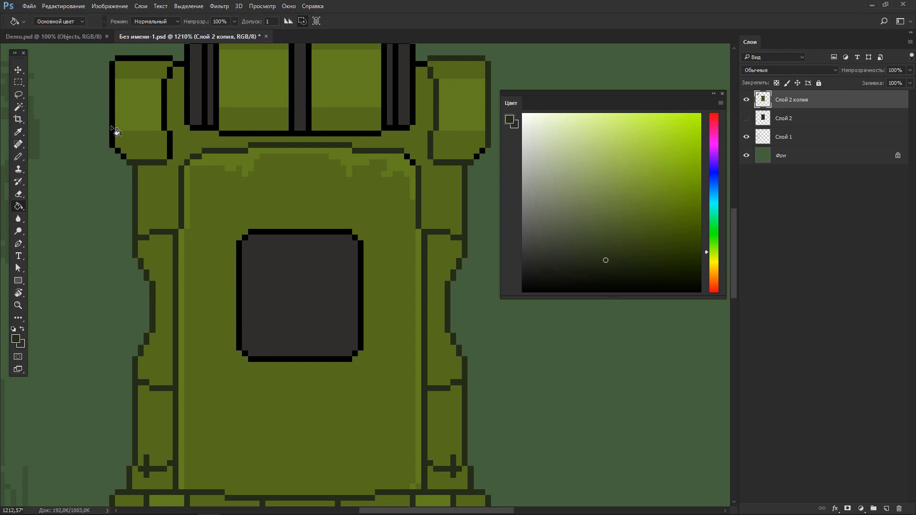
# Recolour the left turret bump's outline and corner pixels, then sample the hull olive
pyautogui.click(113, 127)
pyautogui.click(117, 150)
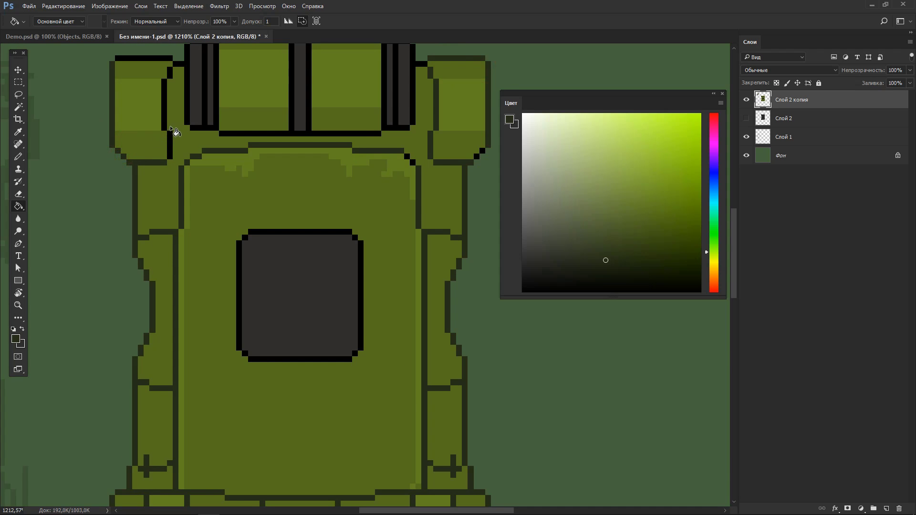
pyautogui.click(148, 57)
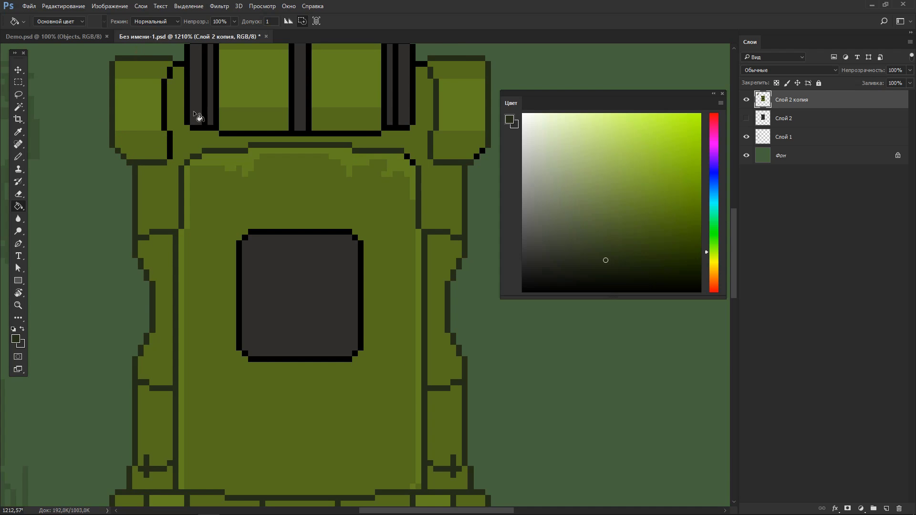
pyautogui.click(170, 142)
pyautogui.click(166, 103)
# Fill the left and right side columns and bottom-middle panels darker olive
pyautogui.scroll(-3, 204, 88)
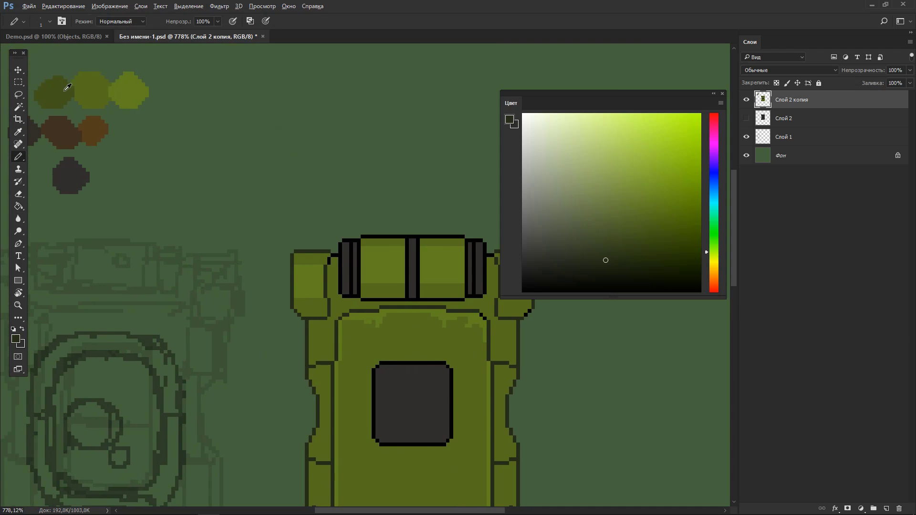
pyautogui.scroll(1, 262, 315)
pyautogui.click(260, 313)
pyautogui.click(268, 351)
pyautogui.click(349, 382)
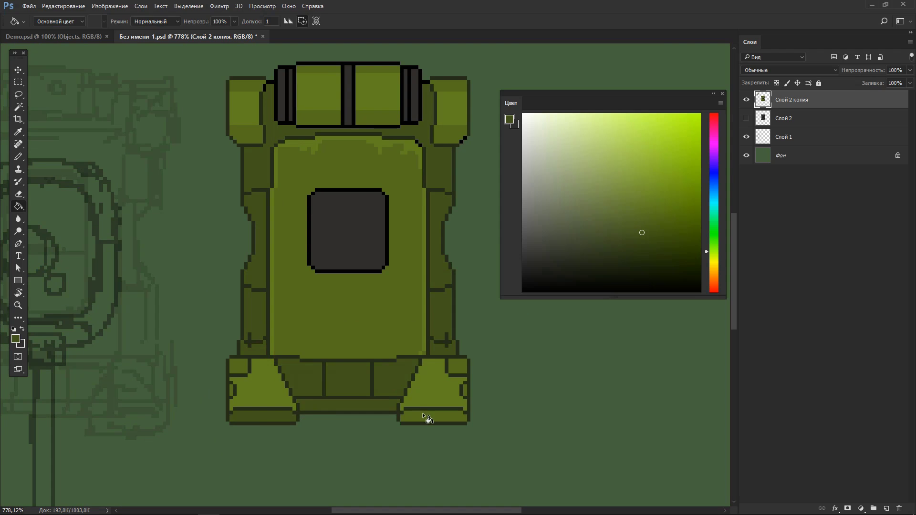
# Draw lighter olive pixel strokes along the lower hull and across the bottom-middle panels
pyautogui.keyDown('alt'); pyautogui.click(288, 313); pyautogui.keyUp('alt')
pyautogui.press('b')
pyautogui.moveTo(280, 343); pyautogui.dragTo(398, 343)
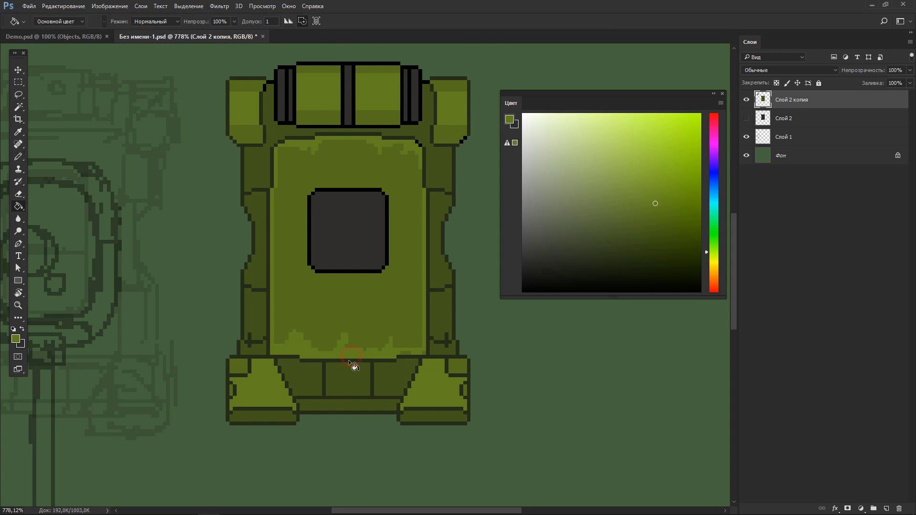
pyautogui.keyDown('alt'); pyautogui.click(349, 359); pyautogui.keyUp('alt')
pyautogui.scroll(1, 343, 367)
pyautogui.keyDown('alt'); pyautogui.click(258, 365); pyautogui.keyUp('alt')
pyautogui.moveTo(257, 365); pyautogui.dragTo(442, 365)
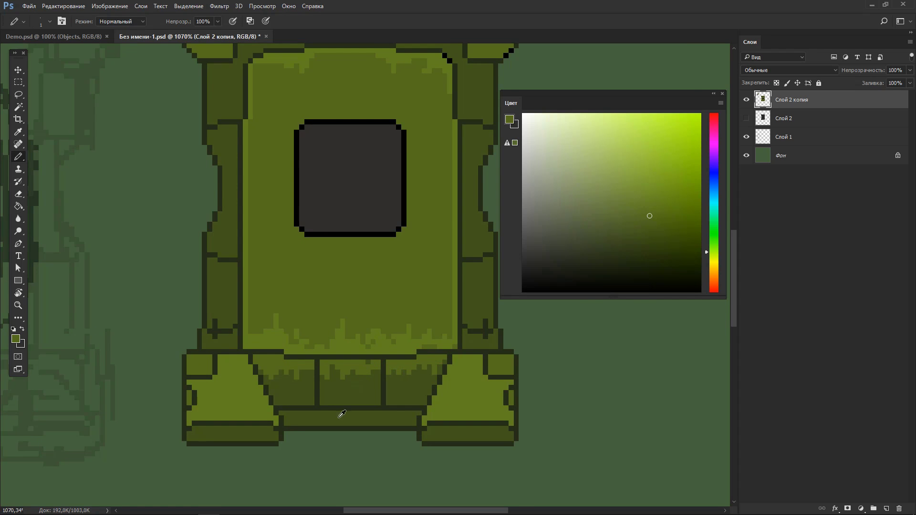
# Paint brown dirt pixels along the bottom strip and into the hull panels
pyautogui.scroll(-3, 342, 414)
pyautogui.keyDown('alt'); pyautogui.click(72, 62); pyautogui.keyUp('alt')
pyautogui.scroll(3, 291, 399)
pyautogui.moveTo(286, 403); pyautogui.dragTo(477, 401)
pyautogui.click(403, 365)
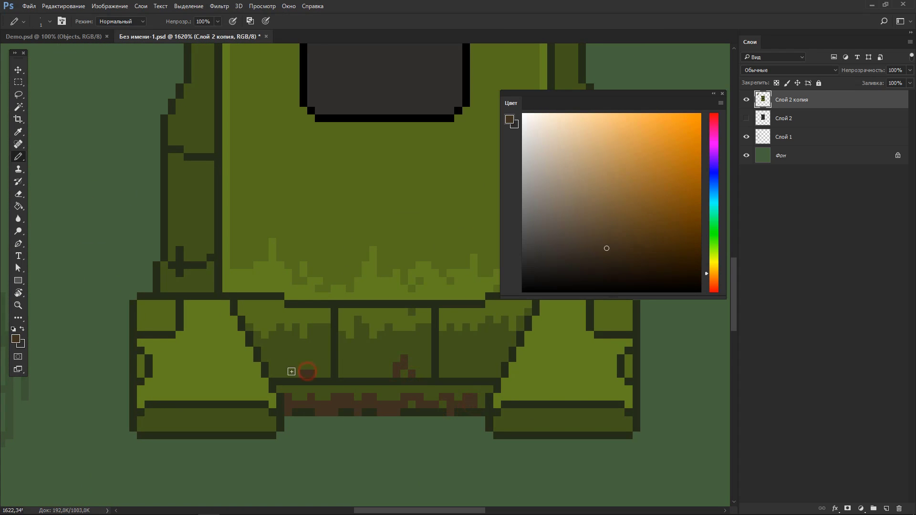
pyautogui.click(287, 371)
pyautogui.click(453, 367)
pyautogui.click(357, 372)
# Add darker brown dirt pixels along the bottom strip
pyautogui.click(403, 373)
pyautogui.keyDown('alt'); pyautogui.click(409, 394); pyautogui.keyUp('alt')
pyautogui.moveTo(288, 412); pyautogui.dragTo(451, 412)
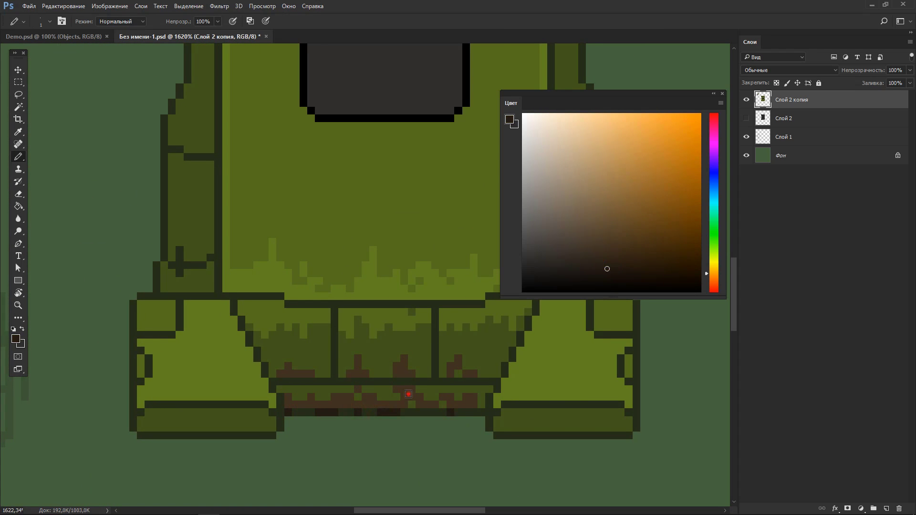
pyautogui.scroll(-3, 408, 394)
pyautogui.scroll(2, 306, 382)
# Draw a dark brown line under the left block and repaint the right foot's line green
pyautogui.keyDown('alt'); pyautogui.click(307, 383); pyautogui.keyUp('alt')
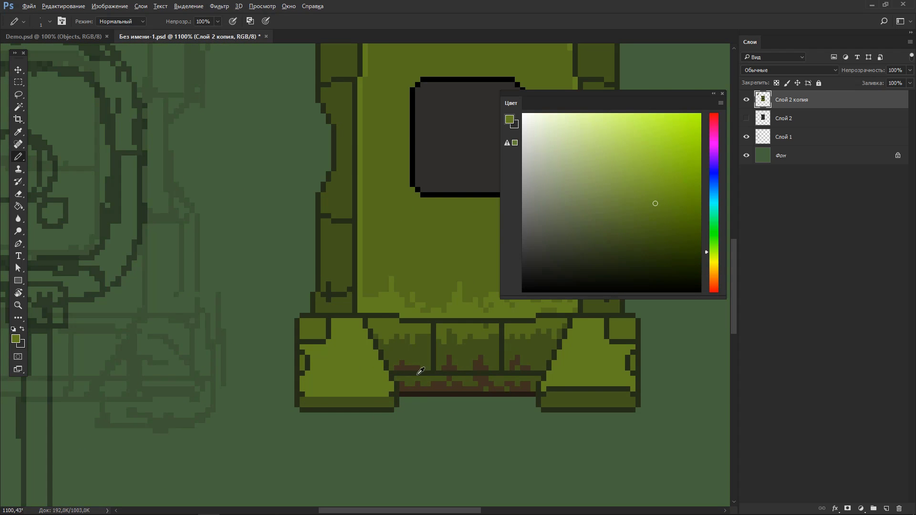
pyautogui.keyDown('alt'); pyautogui.click(405, 394); pyautogui.keyUp('alt')
pyautogui.moveTo(391, 409); pyautogui.dragTo(310, 409)
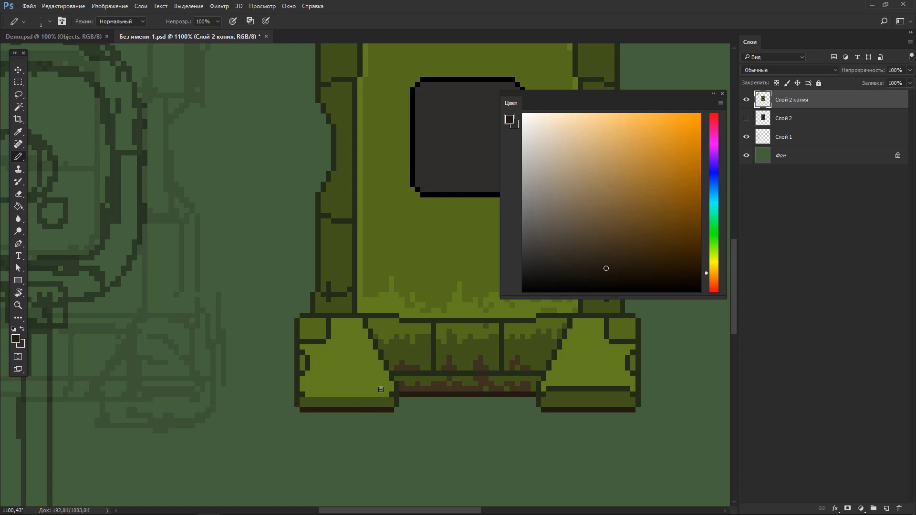
pyautogui.keyDown('alt'); pyautogui.click(566, 376); pyautogui.keyUp('alt')
pyautogui.moveTo(547, 389); pyautogui.dragTo(619, 389)
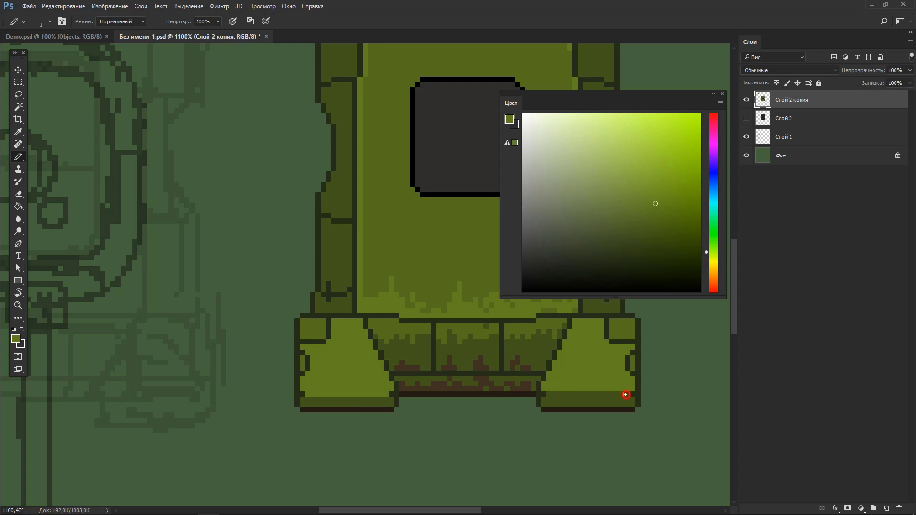
# Paint dark brown dirt along the bottoms of the left and right feet
pyautogui.keyDown('alt'); pyautogui.click(520, 386); pyautogui.keyUp('alt')
pyautogui.moveTo(302, 402); pyautogui.dragTo(384, 405)
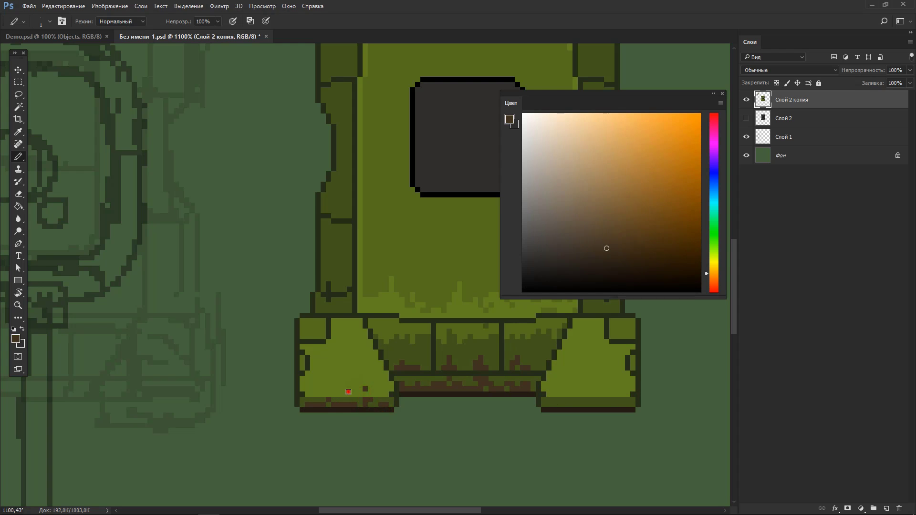
pyautogui.moveTo(567, 401)
pyautogui.mouseDown()
pyautogui.moveTo(606, 389)
pyautogui.moveTo(611, 407)
pyautogui.moveTo(490, 442)
pyautogui.mouseUp()
pyautogui.scroll(-2, 592, 385)
pyautogui.keyDown('alt'); pyautogui.click(354, 191); pyautogui.keyUp('alt')
# Reset the colour to black and pencil a black outline around the inside of the hatch
pyautogui.keyDown('alt'); pyautogui.click(420, 168); pyautogui.keyUp('alt')
pyautogui.moveTo(419, 168); pyautogui.dragTo(370, 173)
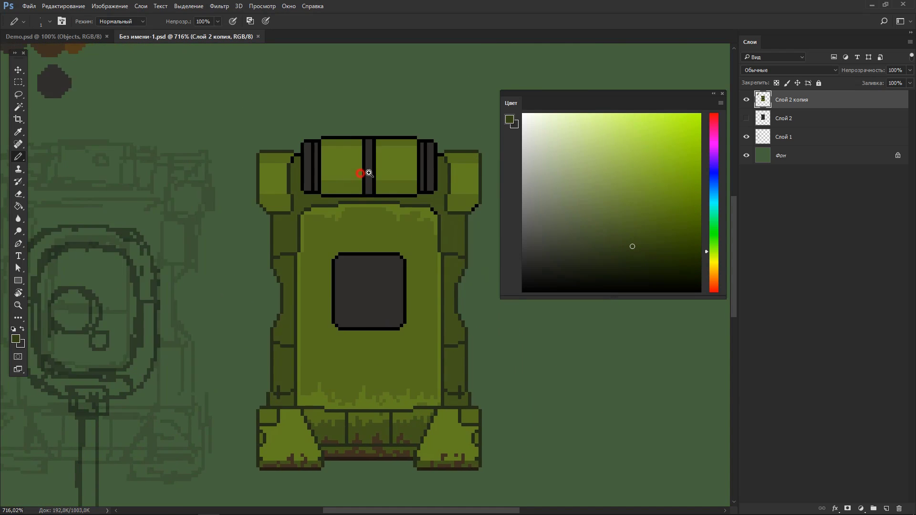
pyautogui.scroll(1, 370, 173)
pyautogui.click(467, 224)
pyautogui.keyDown('alt'); pyautogui.click(266, 455); pyautogui.keyUp('alt')
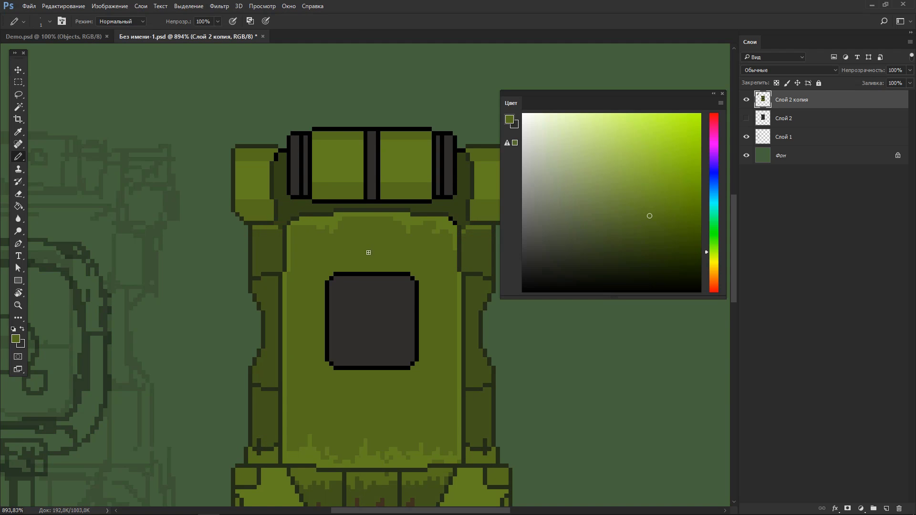
pyautogui.press('d')
pyautogui.click(335, 354)
pyautogui.keyDown('shift'); pyautogui.click(336, 282); pyautogui.keyUp('shift')
pyautogui.keyDown('shift'); pyautogui.click(409, 282); pyautogui.keyUp('shift')
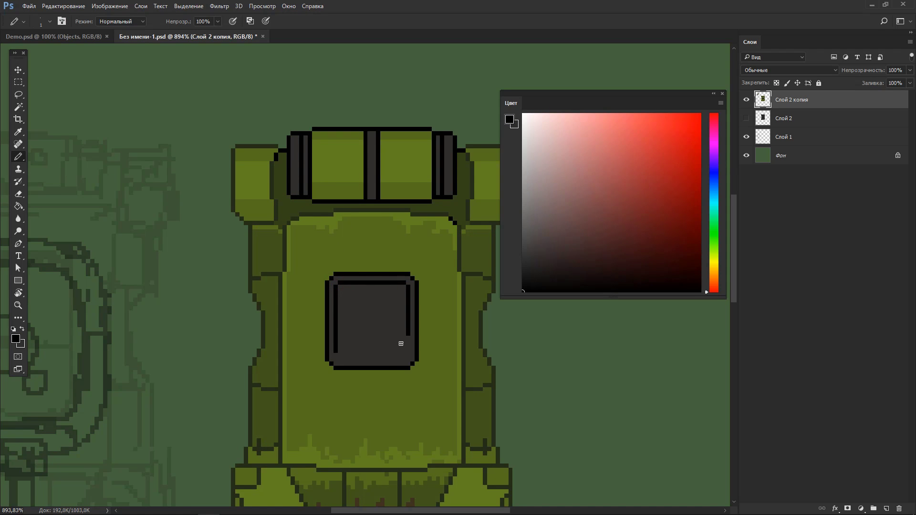
pyautogui.keyDown('shift'); pyautogui.click(408, 359); pyautogui.keyUp('shift')
pyautogui.keyDown('shift'); pyautogui.click(335, 354); pyautogui.keyUp('shift')
# Draw three horizontal black slat lines across the hatch
pyautogui.moveTo(339, 305); pyautogui.dragTo(406, 303)
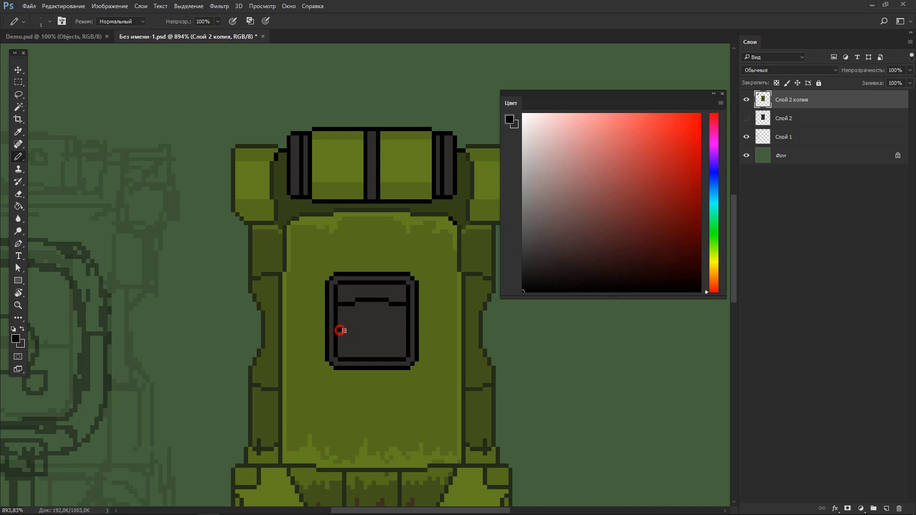
pyautogui.moveTo(339, 338); pyautogui.dragTo(408, 338)
pyautogui.moveTo(338, 321); pyautogui.dragTo(406, 321)
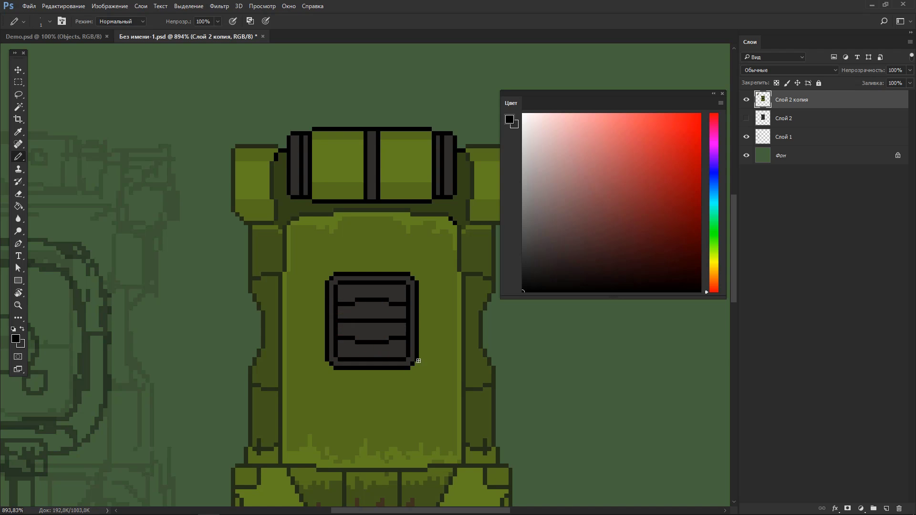
# Shade a dark olive border around the hatch and repaint the strip along the body's right edge
pyautogui.keyDown('alt'); pyautogui.click(324, 417); pyautogui.keyUp('alt')
pyautogui.moveTo(330, 382)
pyautogui.mouseDown()
pyautogui.moveTo(323, 282)
pyautogui.moveTo(350, 268)
pyautogui.moveTo(409, 273)
pyautogui.moveTo(422, 329)
pyautogui.moveTo(405, 367)
pyautogui.moveTo(375, 379)
pyautogui.moveTo(425, 327)
pyautogui.moveTo(317, 317)
pyautogui.moveTo(320, 275)
pyautogui.mouseUp()
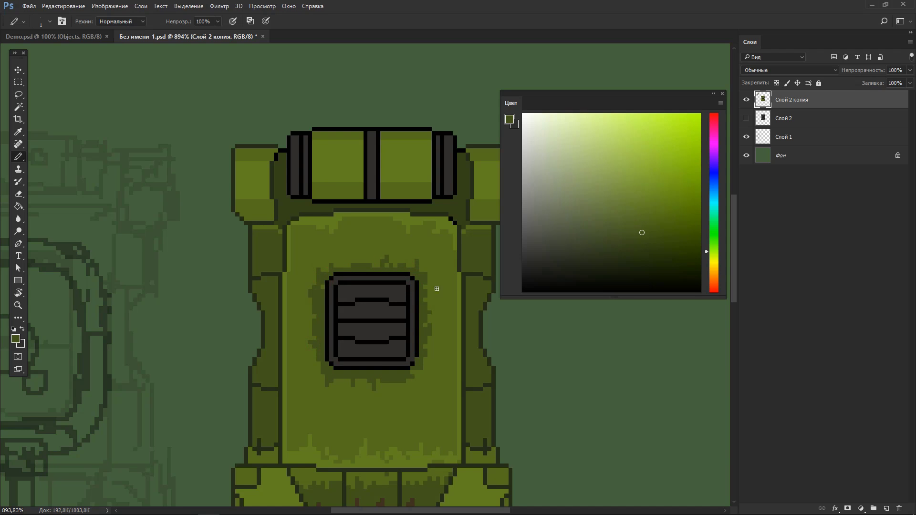
pyautogui.keyDown('alt'); pyautogui.click(416, 360); pyautogui.keyUp('alt')
pyautogui.keyDown('alt'); pyautogui.click(266, 364); pyautogui.keyUp('alt')
pyautogui.scroll(-1, 291, 373)
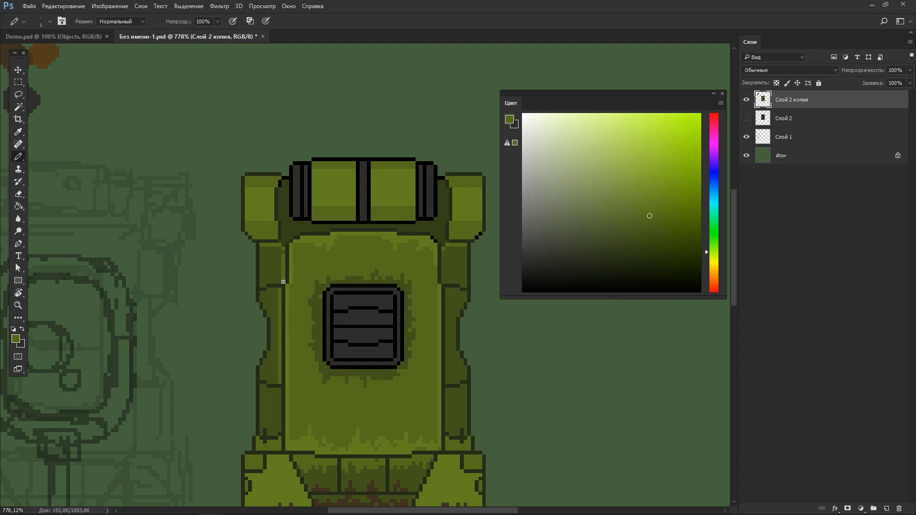
pyautogui.scroll(-5, 283, 282)
pyautogui.scroll(3, 305, 296)
pyautogui.scroll(3, 316, 309)
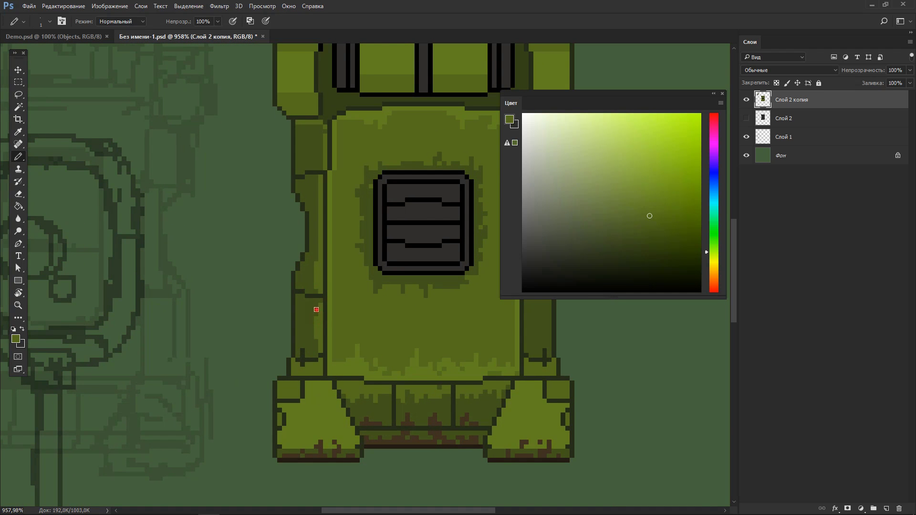
pyautogui.hscroll(5, 358, 139)
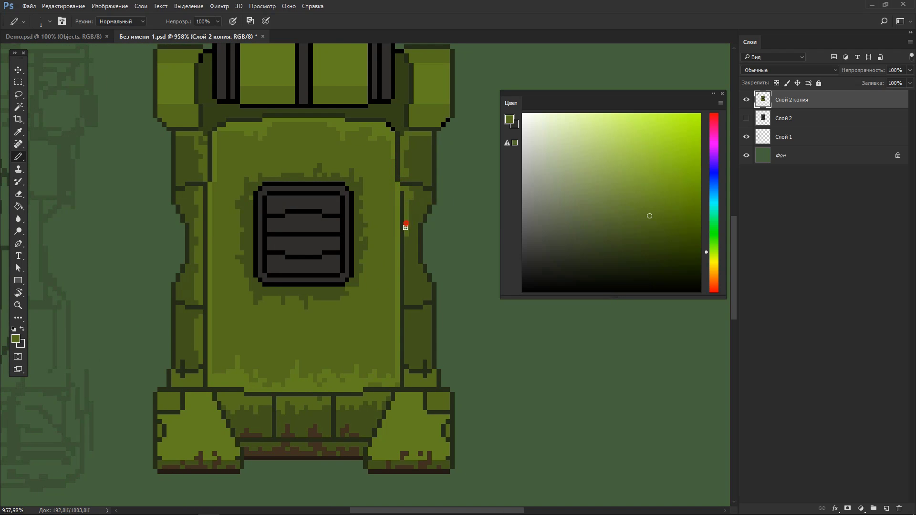
pyautogui.moveTo(406, 228); pyautogui.dragTo(407, 352)
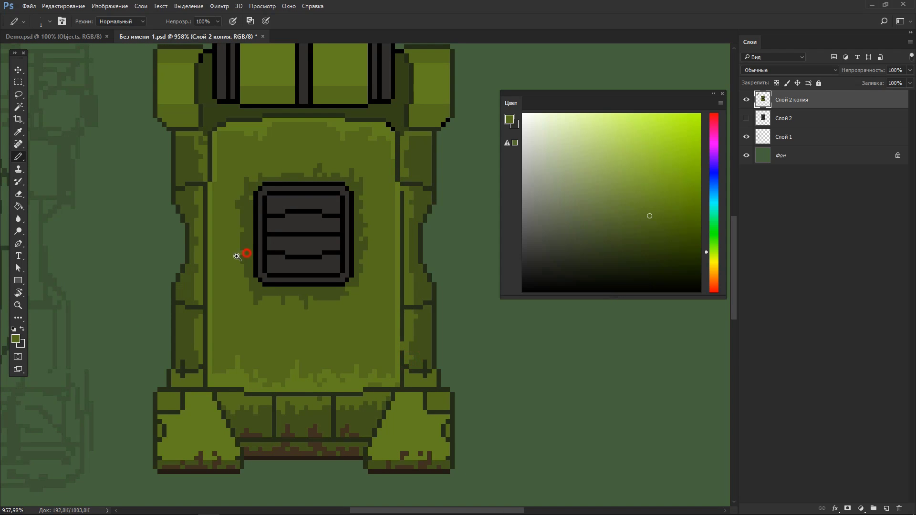
pyautogui.scroll(-3, 237, 256)
pyautogui.scroll(-1, 237, 257)
pyautogui.scroll(4, 239, 266)
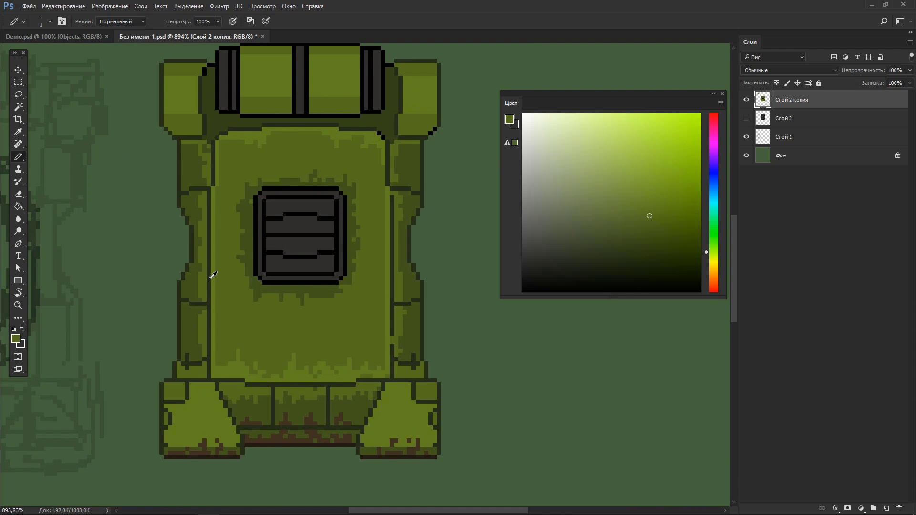
# Pick a bright yellow-green and pencil highlight lines down the panel's left and right edges
pyautogui.click(659, 175)
pyautogui.click(712, 256)
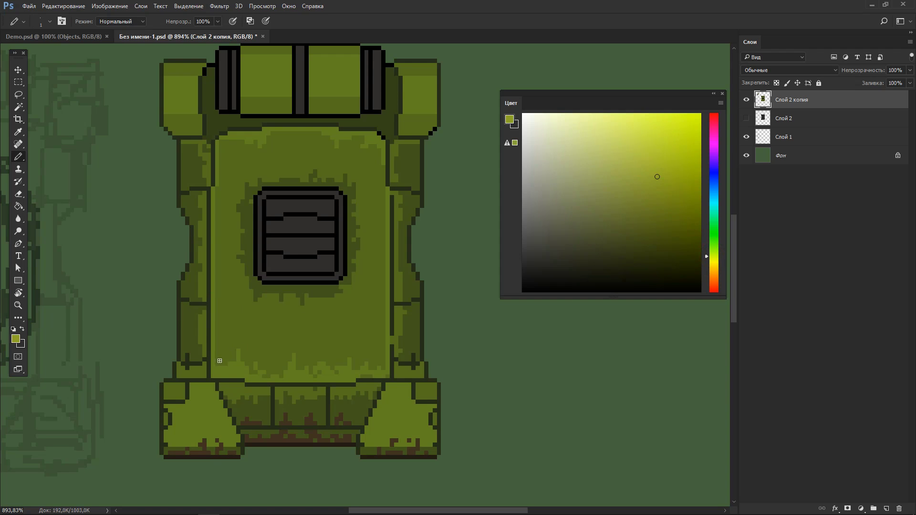
pyautogui.moveTo(212, 325); pyautogui.dragTo(246, 201)
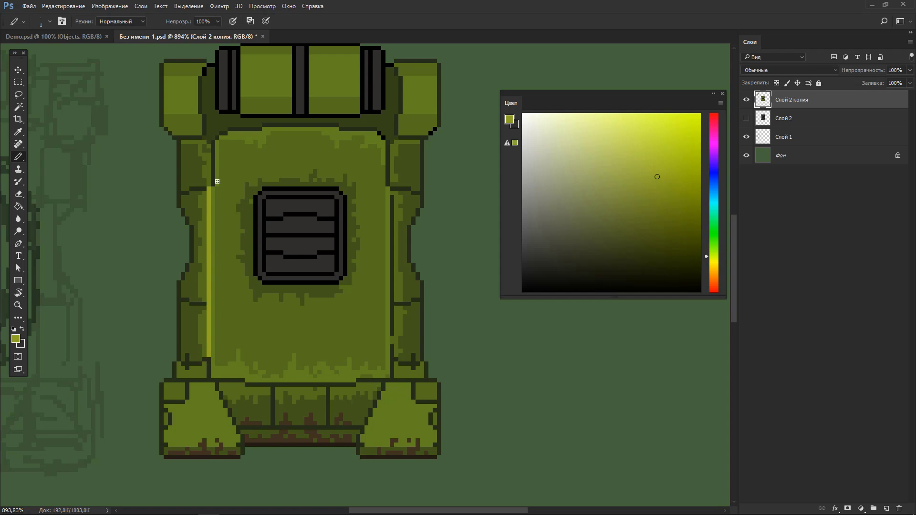
pyautogui.moveTo(213, 184); pyautogui.dragTo(217, 151)
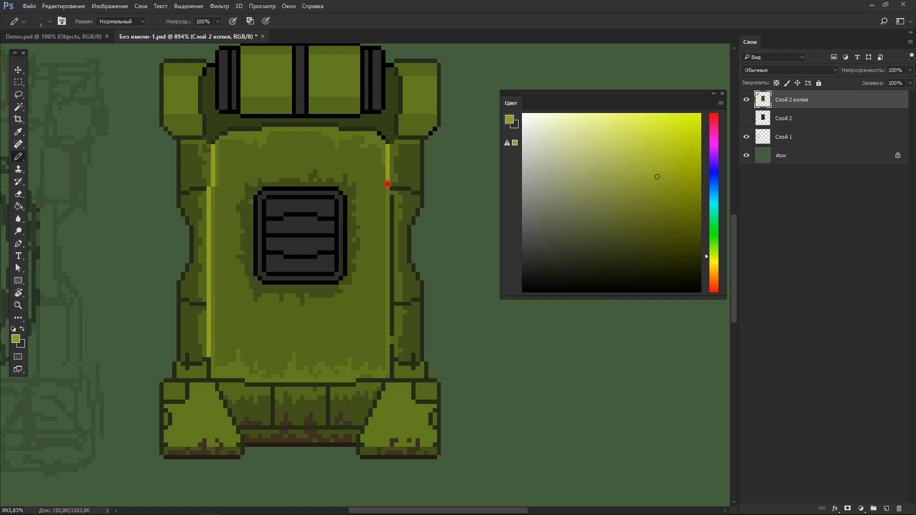
pyautogui.moveTo(392, 193); pyautogui.dragTo(392, 313)
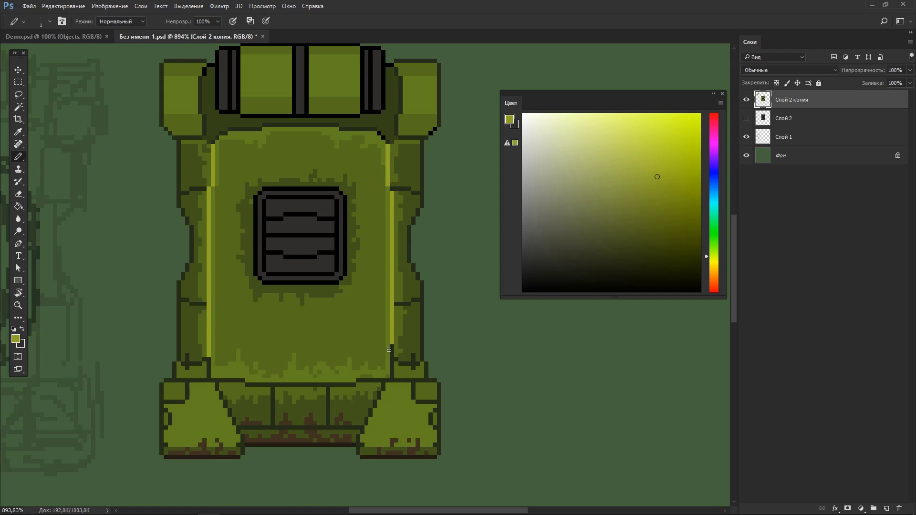
pyautogui.moveTo(396, 349)
pyautogui.mouseDown()
pyautogui.moveTo(373, 371)
pyautogui.moveTo(363, 362)
pyautogui.mouseUp()
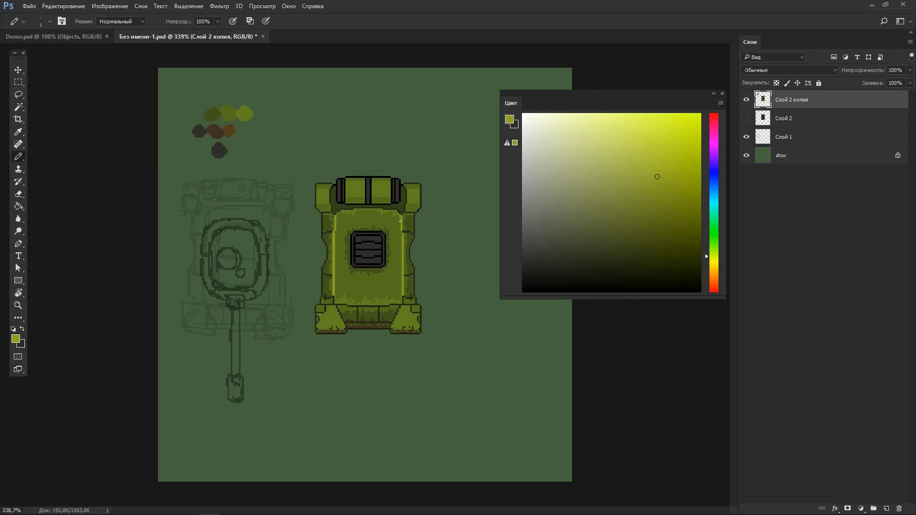
pyautogui.moveTo(378, 254); pyautogui.dragTo(438, 254)
# Try a Paint Bucket olive fill on the stripe, undo it, and recolour both highlight stripes
pyautogui.keyDown('alt'); pyautogui.click(447, 312); pyautogui.keyUp('alt')
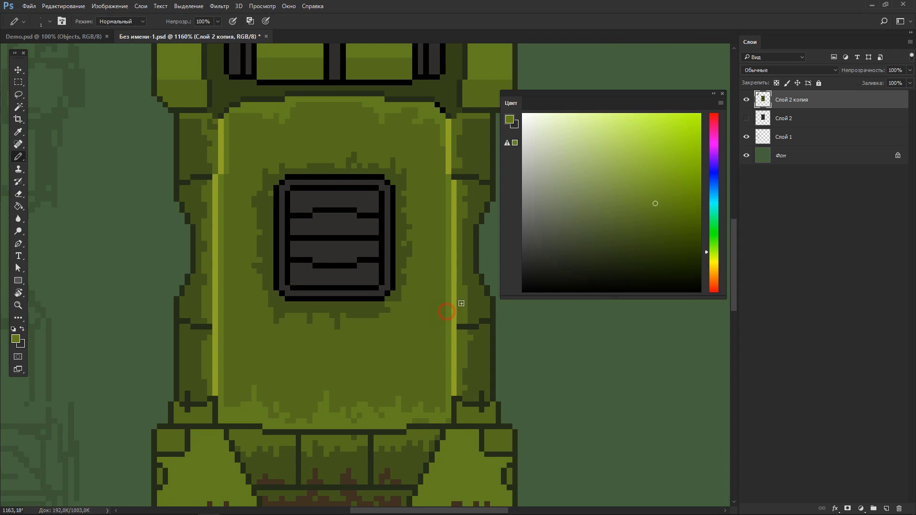
pyautogui.click(660, 186)
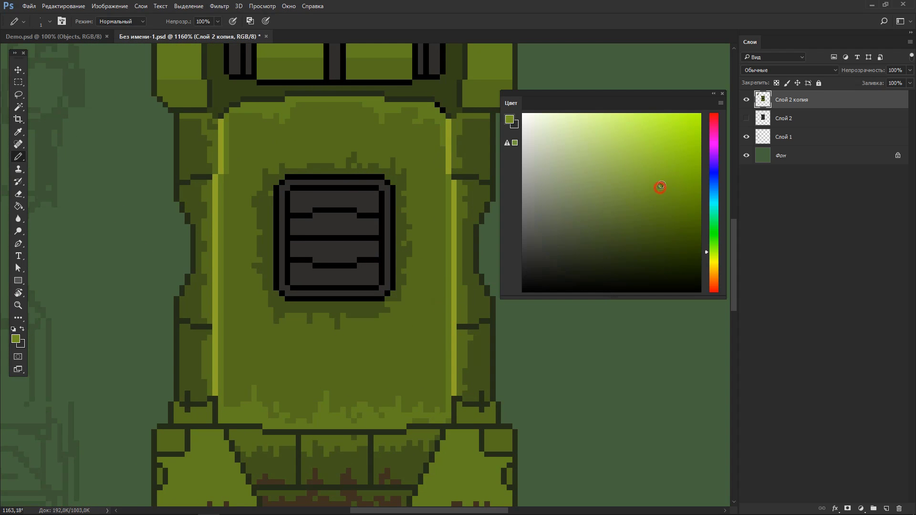
pyautogui.press('g')
pyautogui.click(454, 281)
pyautogui.hotkey('ctrl', 'z')
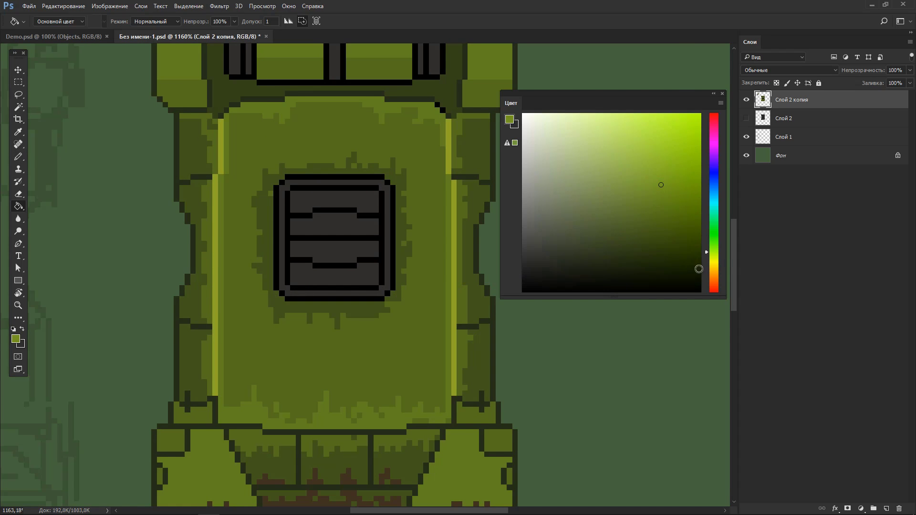
pyautogui.click(457, 271)
pyautogui.click(219, 280)
pyautogui.press('b')
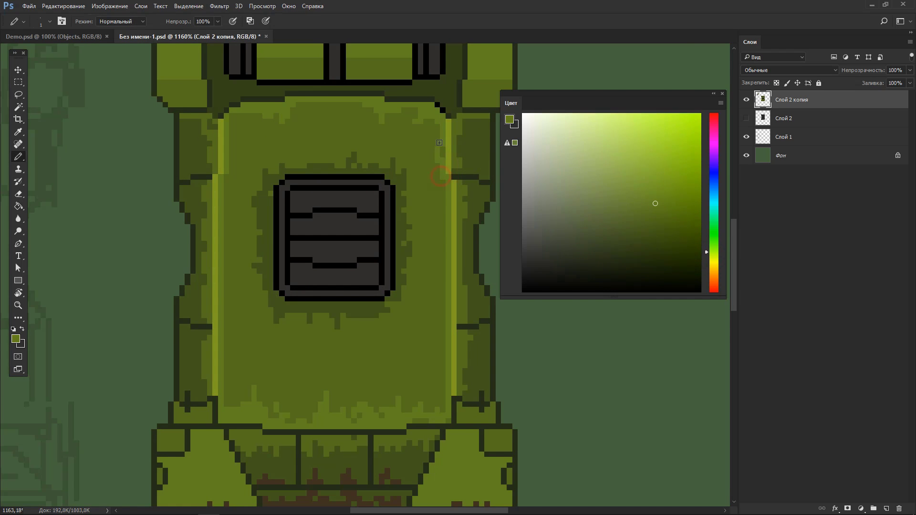
# Sample olive shades and draw a highlight line along the panel's bottom edge
pyautogui.scroll(-4, 295, 215)
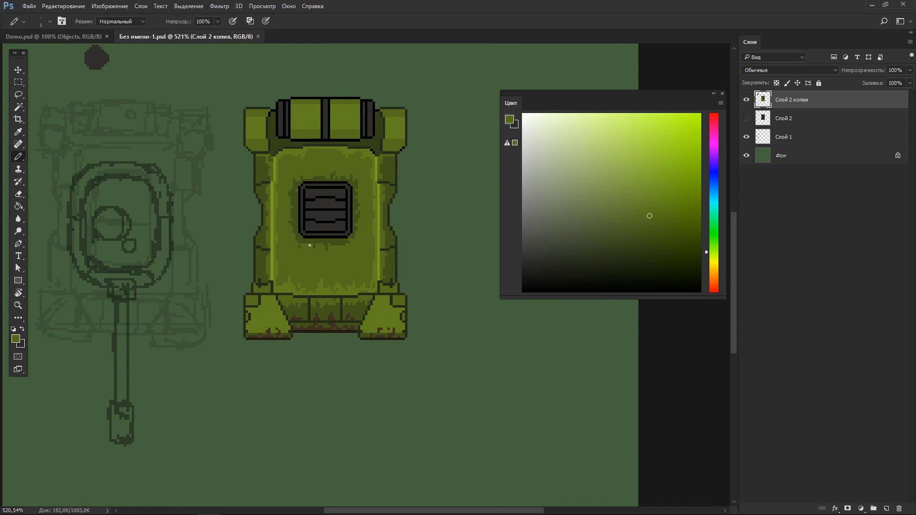
pyautogui.scroll(3, 288, 305)
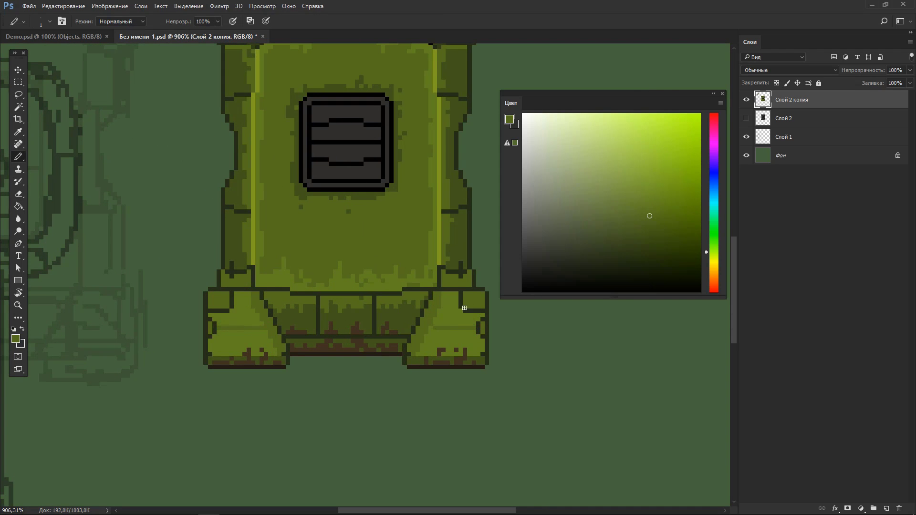
pyautogui.keyDown('alt'); pyautogui.click(458, 329); pyautogui.keyUp('alt')
pyautogui.scroll(-3, 341, 331)
pyautogui.scroll(3, 341, 331)
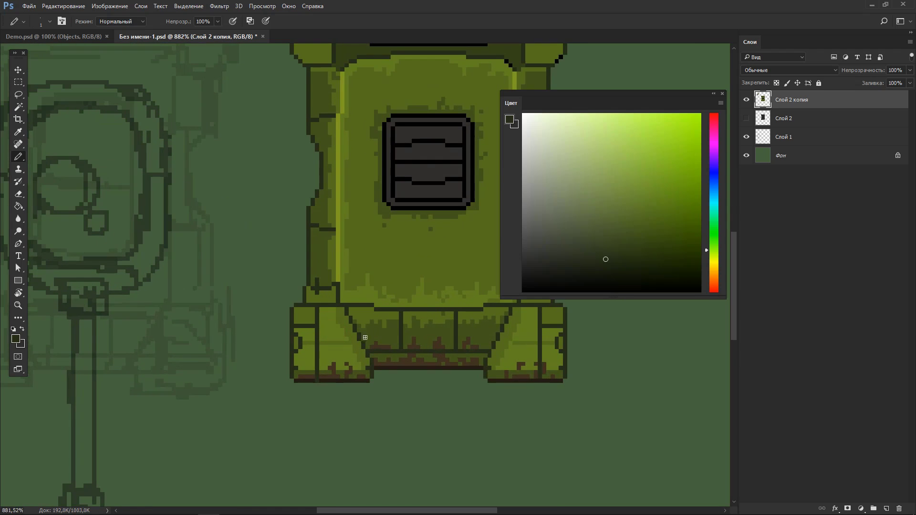
pyautogui.keyDown('alt'); pyautogui.click(545, 340); pyautogui.keyUp('alt')
pyautogui.moveTo(546, 337); pyautogui.dragTo(427, 402)
pyautogui.scroll(-1, 428, 402)
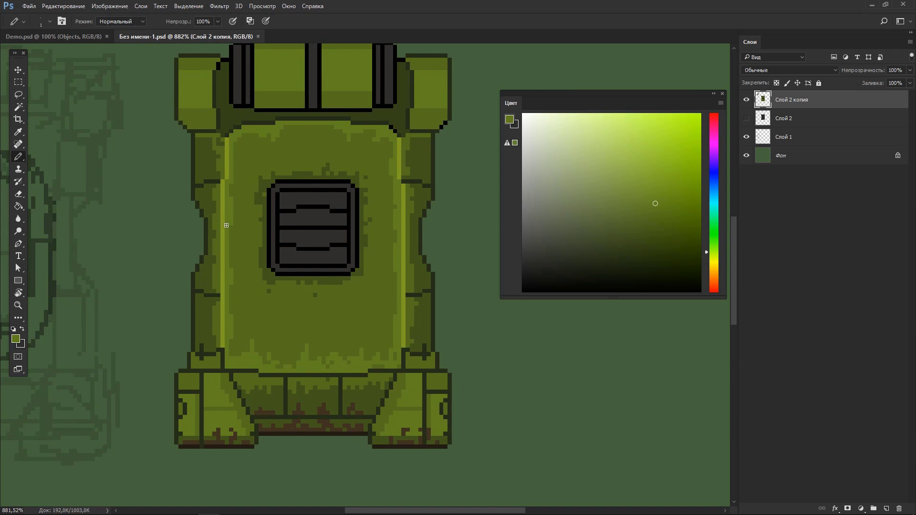
pyautogui.moveTo(258, 375); pyautogui.dragTo(393, 371)
# Add lighter bands across the top cylinders
pyautogui.scroll(-2, 292, 333)
pyautogui.scroll(1, 292, 333)
pyautogui.moveTo(265, 105)
pyautogui.mouseDown()
pyautogui.moveTo(355, 103)
pyautogui.moveTo(357, 111)
pyautogui.moveTo(311, 100)
pyautogui.mouseUp()
pyautogui.keyDown('alt'); pyautogui.click(311, 115); pyautogui.keyUp('alt')
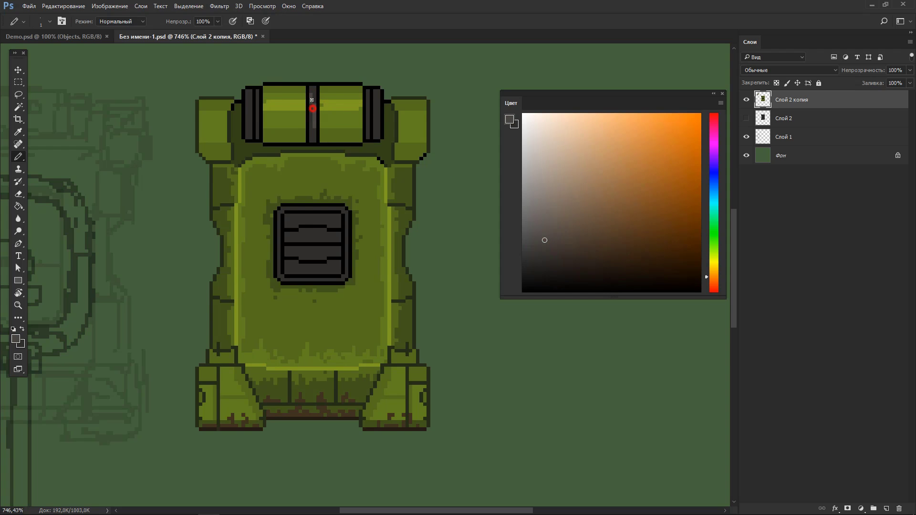
# Pencil grey shine lines onto the cylinders' dark bands
pyautogui.moveTo(375, 128); pyautogui.dragTo(374, 96)
pyautogui.moveTo(251, 128)
pyautogui.mouseDown()
pyautogui.moveTo(251, 97)
pyautogui.moveTo(254, 112)
pyautogui.mouseUp()
pyautogui.keyDown('alt'); pyautogui.click(251, 109); pyautogui.keyUp('alt')
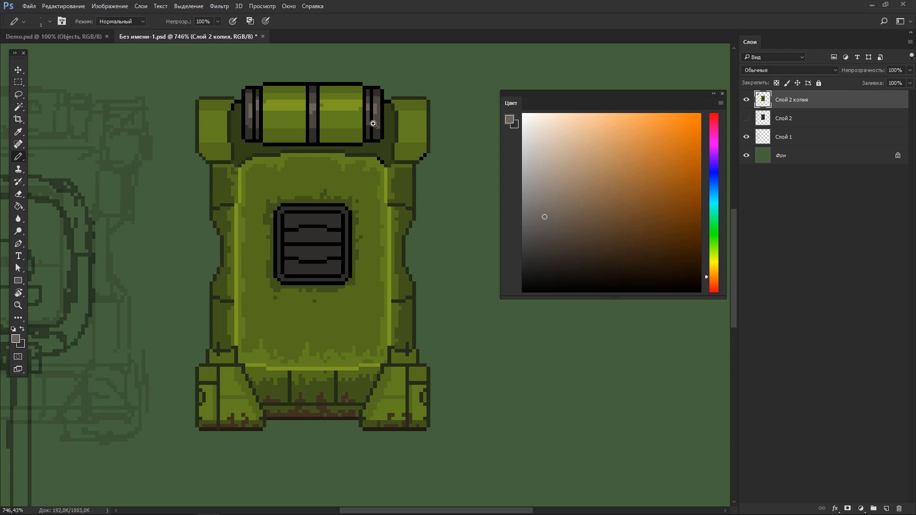
# At 50% opacity, draw dark shadow lines below the cylinders, then restore full opacity
pyautogui.keyDown('alt'); pyautogui.click(270, 136); pyautogui.keyUp('alt')
pyautogui.scroll(1, 261, 134)
pyautogui.press('5')
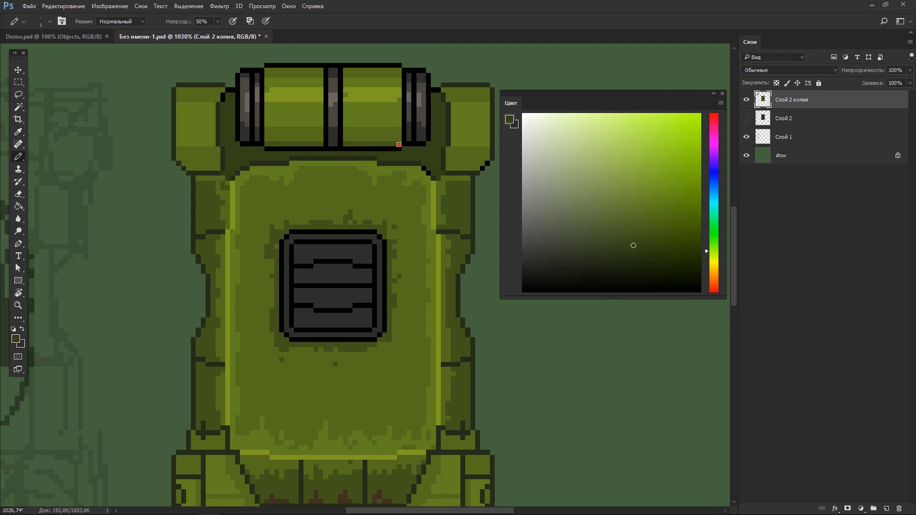
pyautogui.keyDown('alt'); pyautogui.click(347, 144); pyautogui.keyUp('alt')
pyautogui.moveTo(289, 163); pyautogui.dragTo(254, 164)
pyautogui.moveTo(416, 164); pyautogui.dragTo(377, 164)
pyautogui.keyDown('alt'); pyautogui.click(404, 151); pyautogui.keyUp('alt')
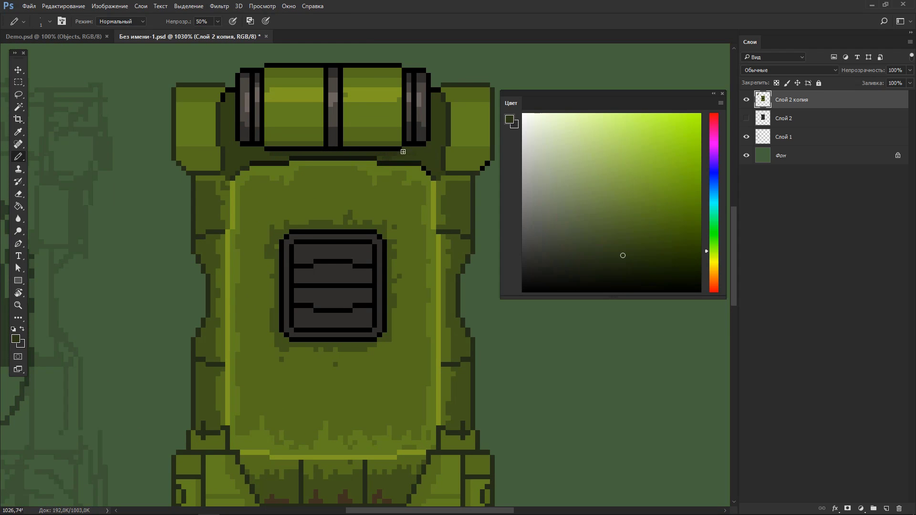
pyautogui.press('0')
# Draw black vertical outlines along both sides of the cylinders
pyautogui.keyDown('alt'); pyautogui.click(255, 153); pyautogui.keyUp('alt')
pyautogui.scroll(1, 366, 179)
pyautogui.keyDown('alt'); pyautogui.click(204, 86); pyautogui.keyUp('alt')
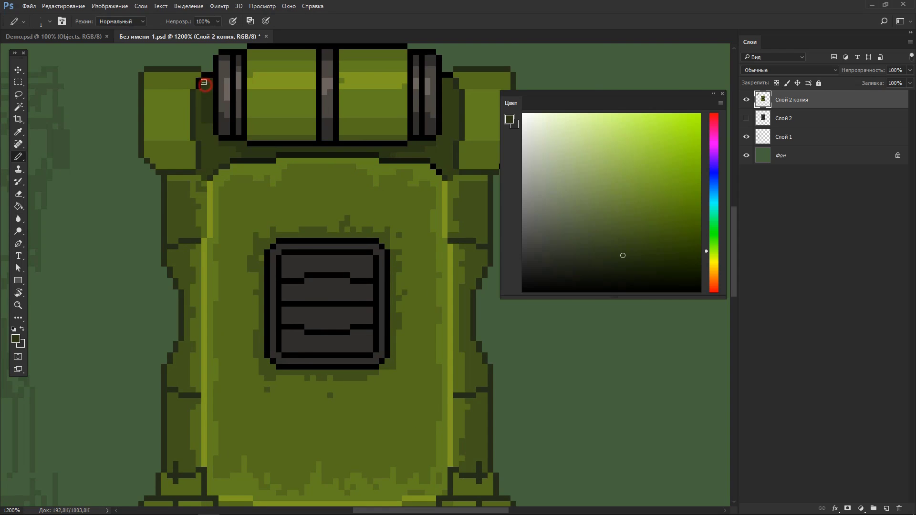
pyautogui.moveTo(192, 80); pyautogui.dragTo(192, 141)
pyautogui.moveTo(456, 78); pyautogui.dragTo(455, 169)
pyautogui.keyDown('alt'); pyautogui.click(447, 92); pyautogui.keyUp('alt')
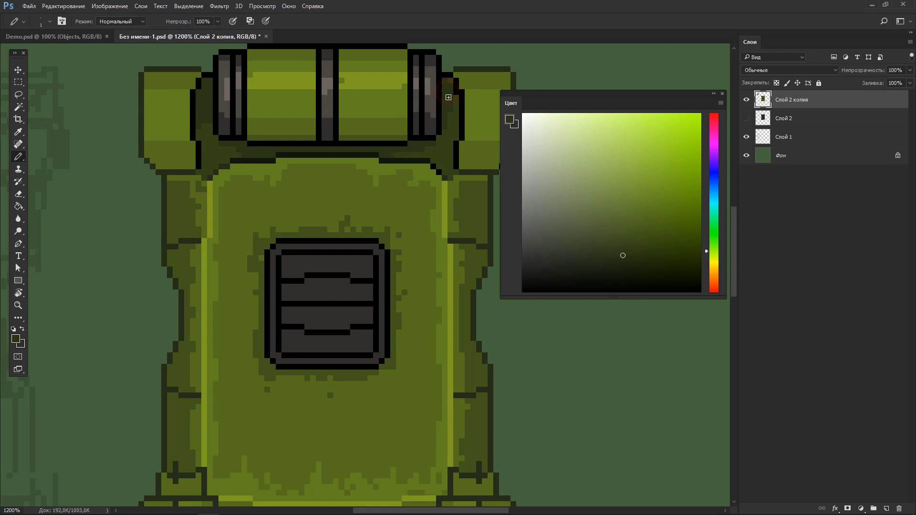
# Draw a lighter olive row across the top of the cylinders
pyautogui.scroll(-2, 265, 174)
pyautogui.keyDown('alt'); pyautogui.click(358, 138); pyautogui.keyUp('alt')
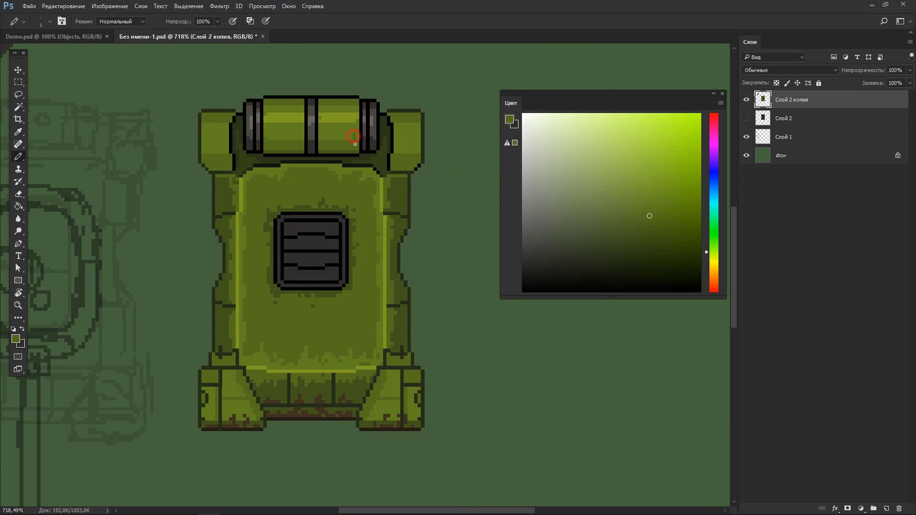
pyautogui.scroll(2, 262, 159)
pyautogui.keyDown('alt'); pyautogui.click(409, 106); pyautogui.keyUp('alt')
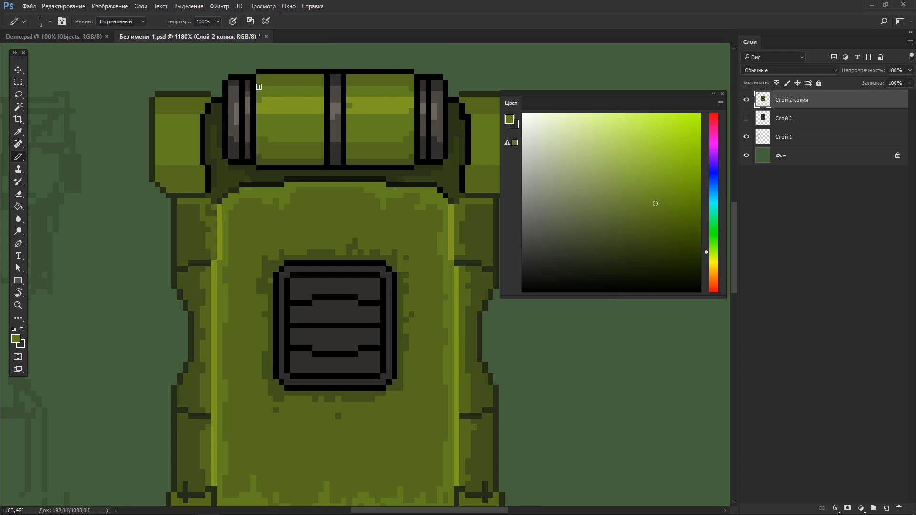
pyautogui.moveTo(260, 86); pyautogui.dragTo(410, 90)
pyautogui.scroll(-3, 409, 91)
pyautogui.scroll(3, 301, 138)
# Sample dark brown and paint dirt on the tank's left edge
pyautogui.keyDown('alt'); pyautogui.click(303, 139); pyautogui.keyUp('alt')
pyautogui.scroll(-3, 300, 138)
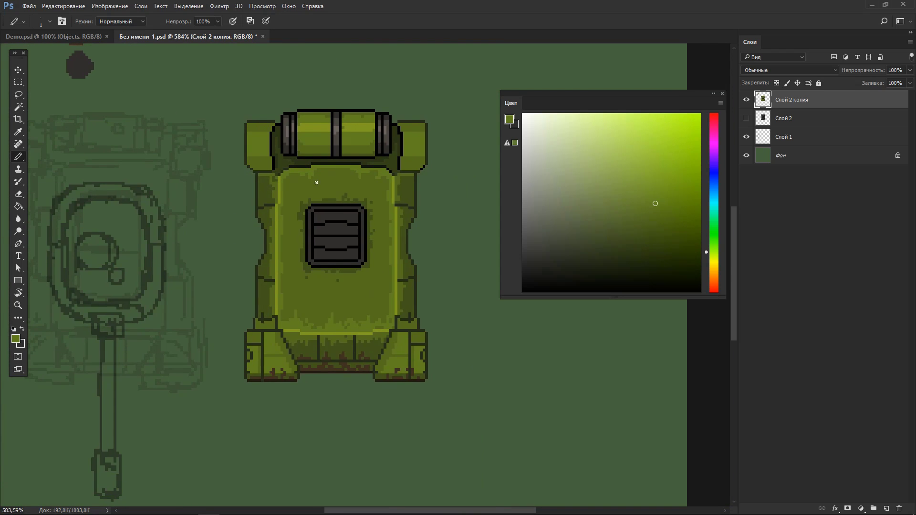
pyautogui.scroll(2, 280, 288)
pyautogui.moveTo(262, 272); pyautogui.dragTo(261, 254)
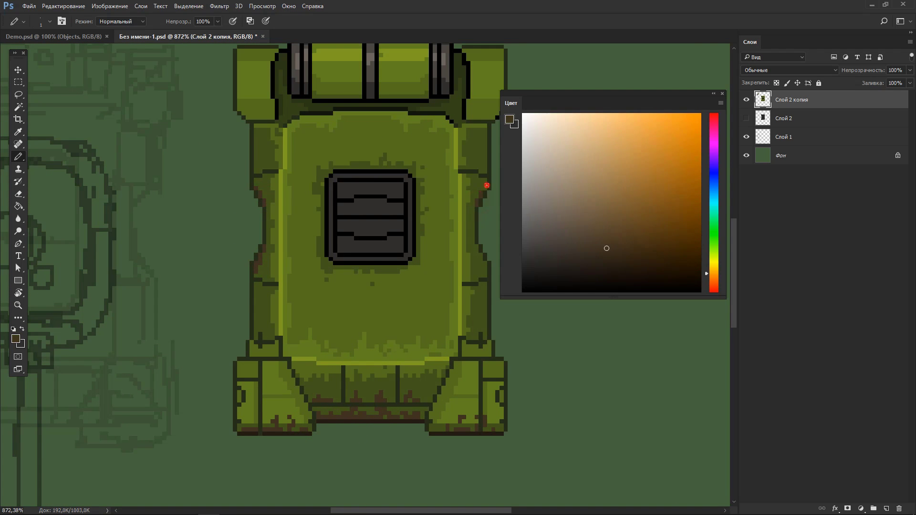
# Paint dark brown dirt pixels along both side edges of the hull
pyautogui.keyDown('alt'); pyautogui.click(489, 251); pyautogui.keyUp('alt')
pyautogui.scroll(2, 494, 193)
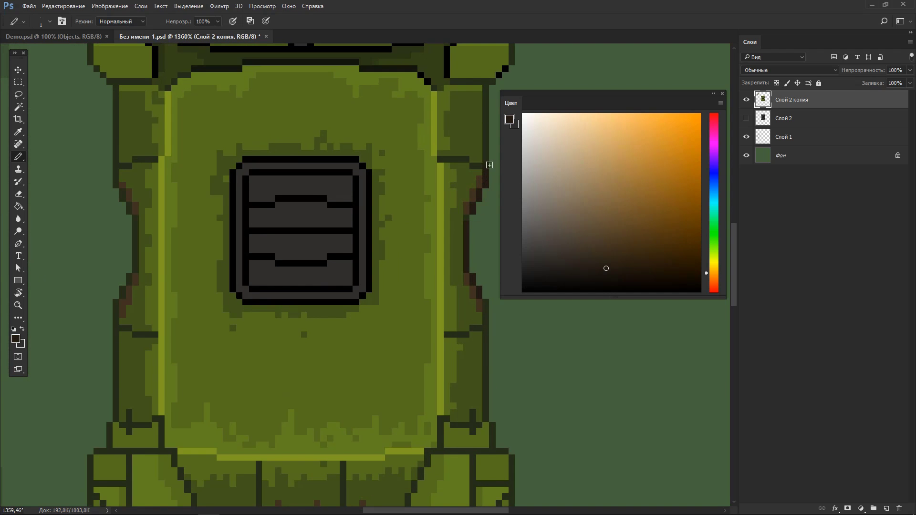
pyautogui.click(133, 215)
pyautogui.moveTo(112, 309); pyautogui.dragTo(114, 415)
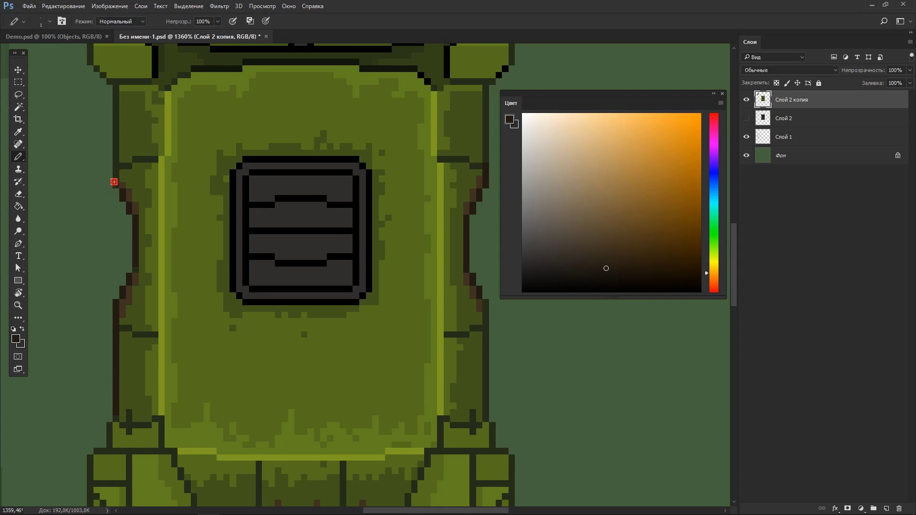
pyautogui.moveTo(114, 186); pyautogui.dragTo(114, 91)
pyautogui.moveTo(485, 163); pyautogui.dragTo(485, 91)
pyautogui.moveTo(485, 299); pyautogui.dragTo(485, 415)
pyautogui.keyDown('alt'); pyautogui.click(474, 340); pyautogui.keyUp('alt')
pyautogui.moveTo(480, 334); pyautogui.dragTo(480, 401)
pyautogui.moveTo(477, 164); pyautogui.dragTo(478, 97)
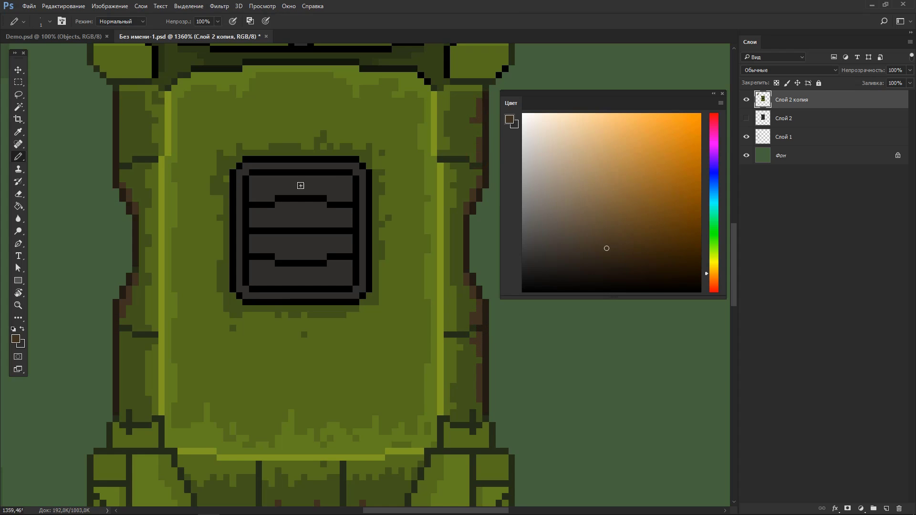
pyautogui.moveTo(122, 94); pyautogui.dragTo(122, 156)
pyautogui.moveTo(123, 338); pyautogui.dragTo(122, 396)
# Paint grey highlights along the hatch slats
pyautogui.scroll(-2, 123, 396)
pyautogui.scroll(2, 293, 245)
pyautogui.click(222, 270)
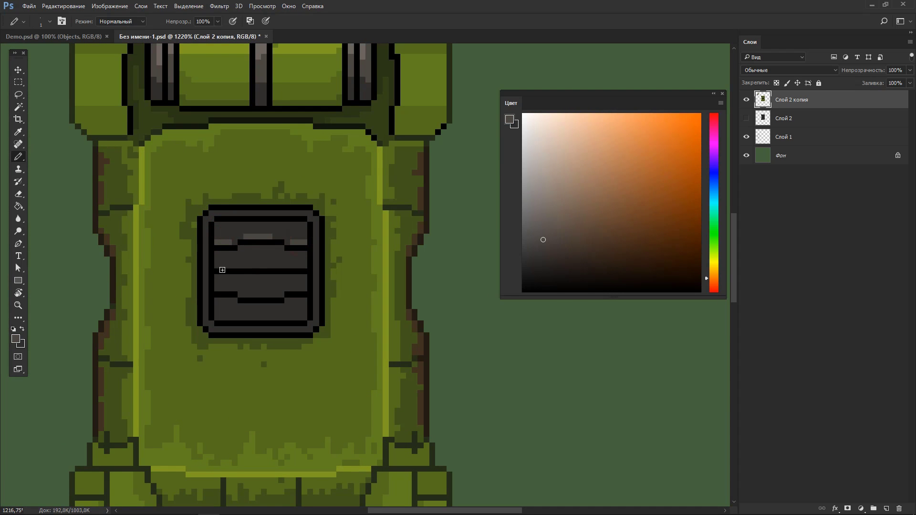
pyautogui.moveTo(222, 268); pyautogui.dragTo(299, 268)
pyautogui.moveTo(248, 306); pyautogui.dragTo(291, 305)
pyautogui.scroll(-2, 297, 266)
# Sample olive shades, then drop a stray marquee selection and return to the Pencil
pyautogui.click(661, 186)
pyautogui.click(588, 150)
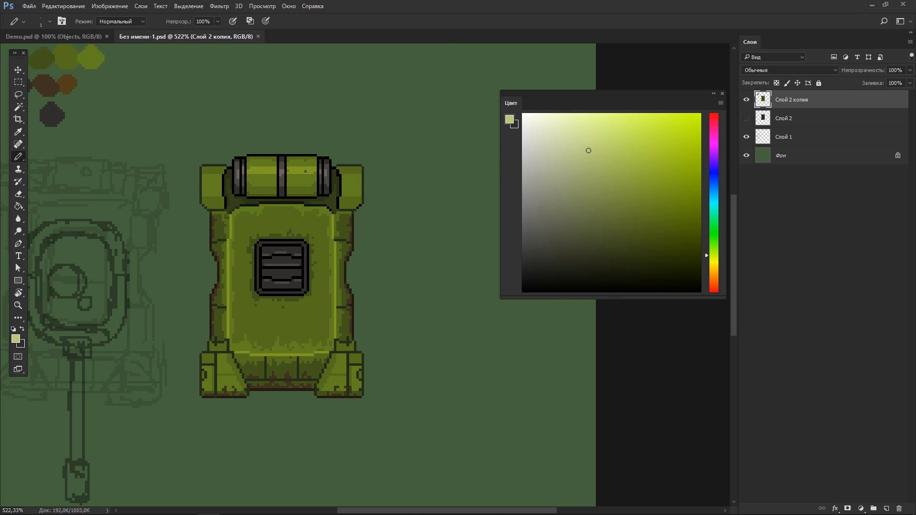
pyautogui.keyDown('alt'); pyautogui.click(305, 170); pyautogui.keyUp('alt')
pyautogui.scroll(2, 286, 176)
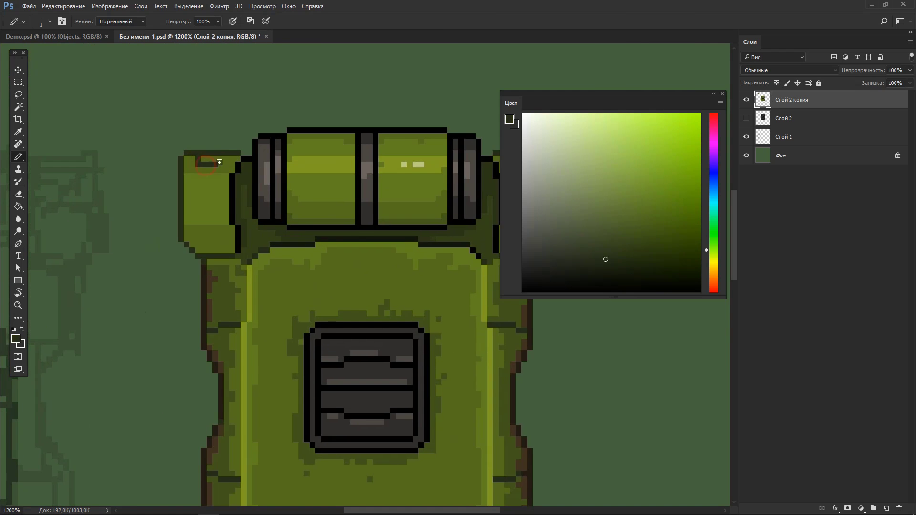
pyautogui.scroll(1, 287, 176)
pyautogui.press('m')
pyautogui.moveTo(417, 167); pyautogui.dragTo(439, 167)
pyautogui.hotkey('ctrl', 'd')
pyautogui.press('b')
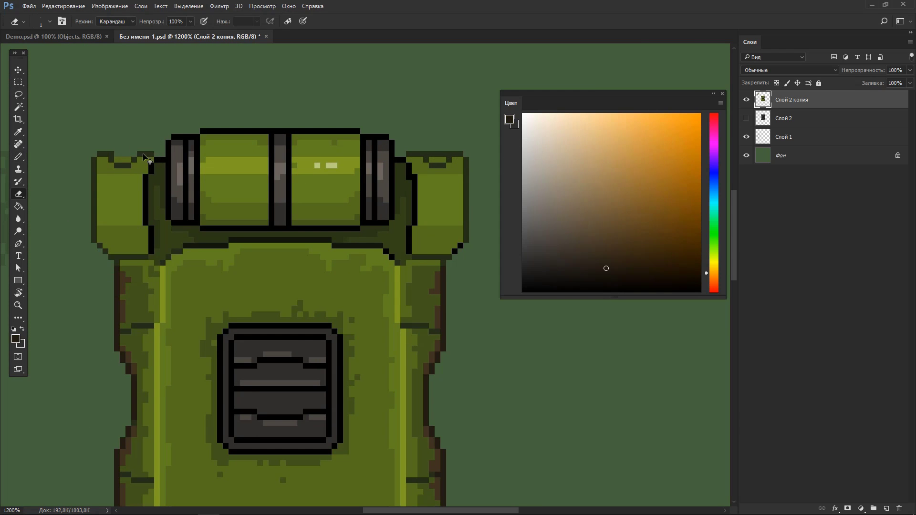
# Paint brown dirt pixels on the tops of the left and right shoulders
pyautogui.click(122, 159)
pyautogui.keyDown('alt'); pyautogui.click(119, 275); pyautogui.keyUp('alt')
pyautogui.click(115, 156)
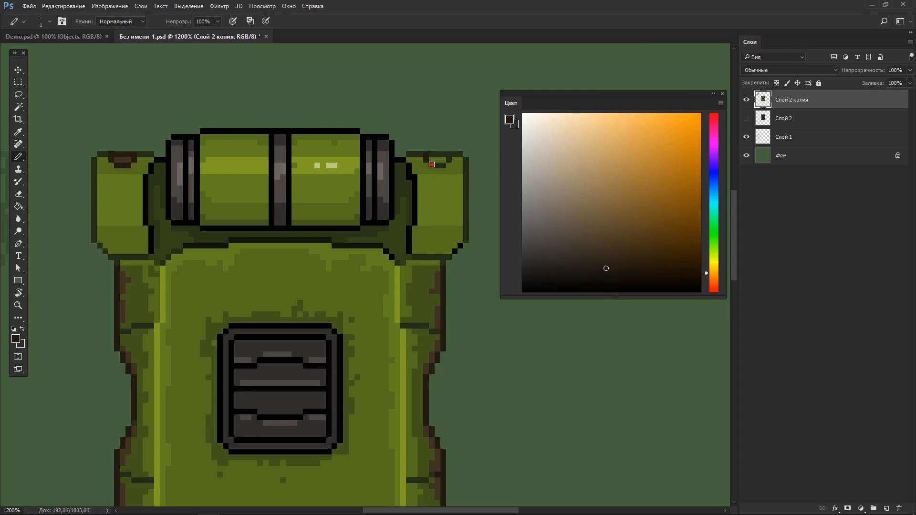
pyautogui.click(432, 164)
pyautogui.keyDown('alt'); pyautogui.click(408, 154); pyautogui.keyUp('alt')
# Sample hull greens, add more brown dirt to the left shoulder, and review the whole tank
pyautogui.keyDown('alt'); pyautogui.click(114, 250); pyautogui.keyUp('alt')
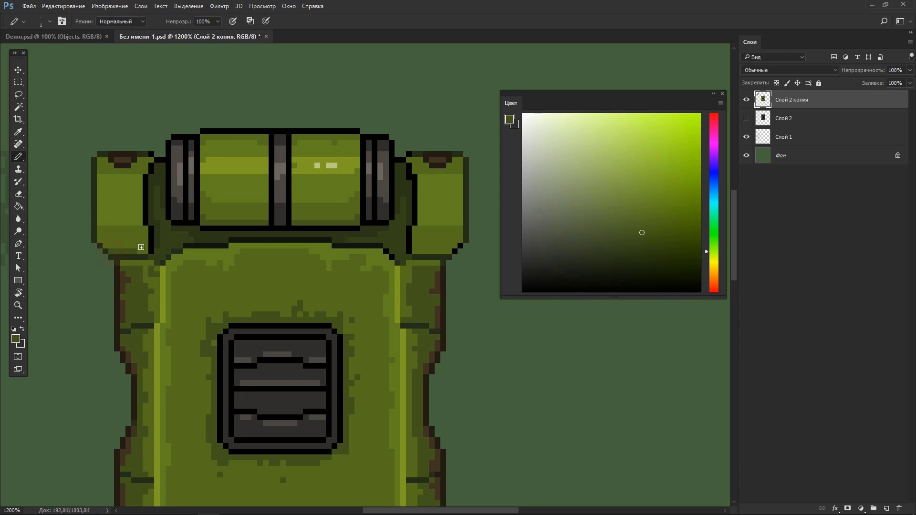
pyautogui.keyDown('alt'); pyautogui.click(140, 177); pyautogui.keyUp('alt')
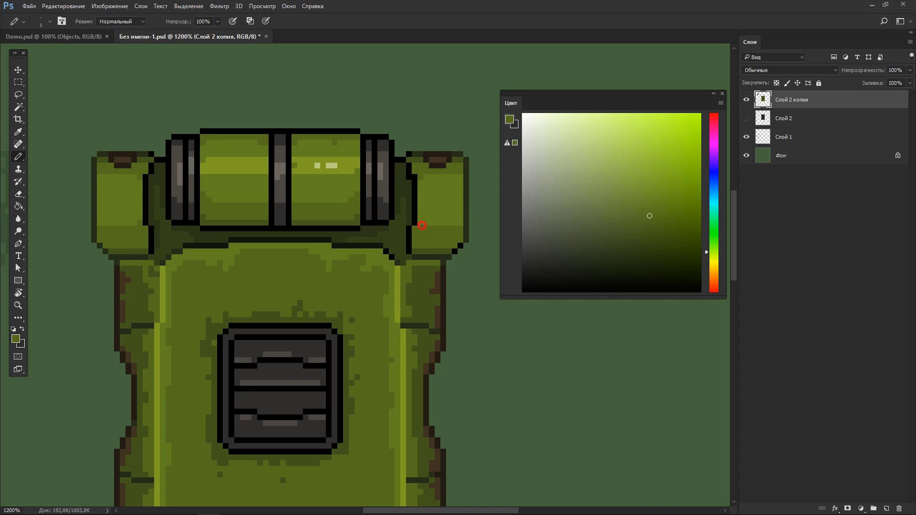
pyautogui.keyDown('alt'); pyautogui.click(225, 167); pyautogui.keyUp('alt')
pyautogui.keyDown('alt'); pyautogui.click(182, 267); pyautogui.keyUp('alt')
pyautogui.moveTo(449, 230)
pyautogui.mouseDown()
pyautogui.moveTo(369, 274)
pyautogui.moveTo(382, 274)
pyautogui.mouseUp()
pyautogui.keyDown('alt'); pyautogui.click(219, 231); pyautogui.keyUp('alt')
pyautogui.click(213, 196)
pyautogui.keyDown('alt'); pyautogui.click(199, 191); pyautogui.keyUp('alt')
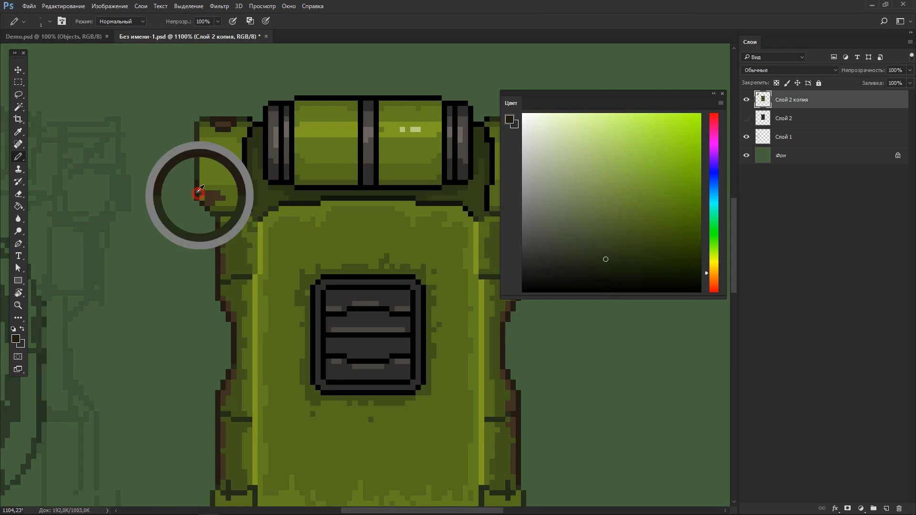
pyautogui.moveTo(253, 178); pyautogui.dragTo(239, 179)
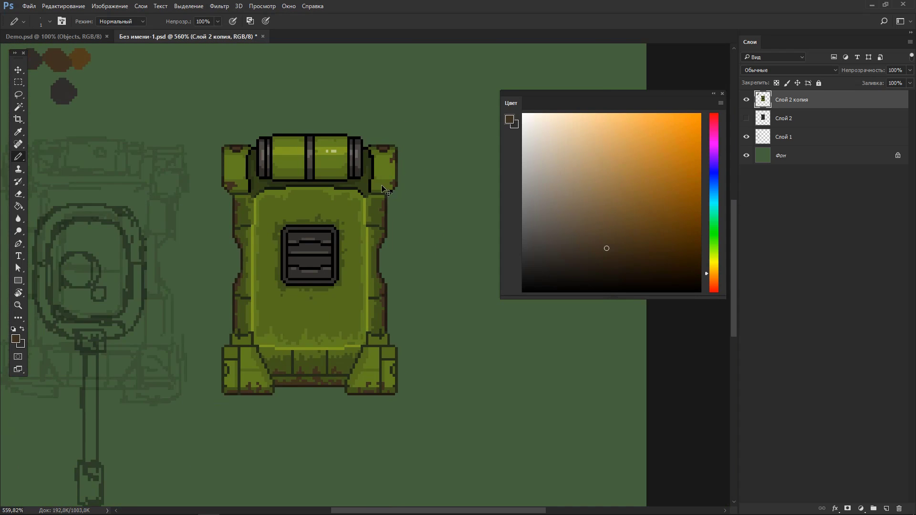
pyautogui.keyDown('alt'); pyautogui.click(385, 189); pyautogui.keyUp('alt')
pyautogui.moveTo(406, 118); pyautogui.dragTo(420, 117)
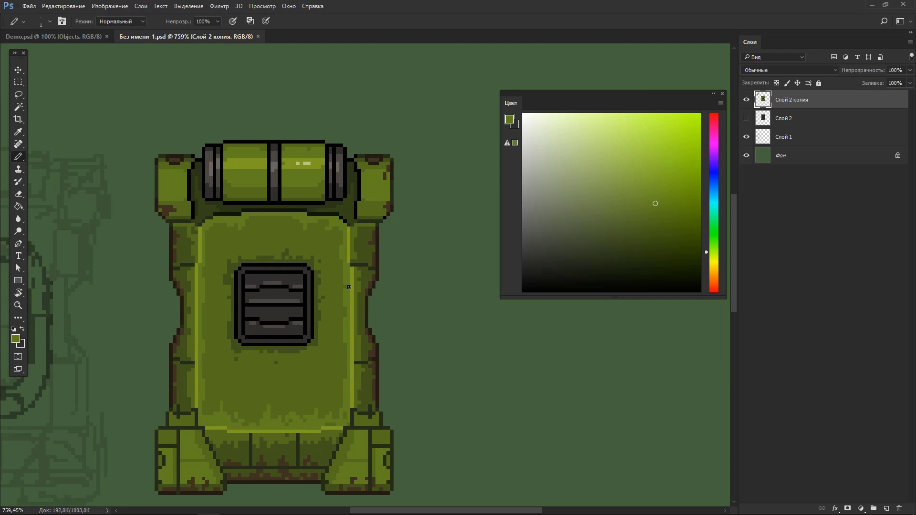
pyautogui.moveTo(412, 277); pyautogui.dragTo(386, 277)
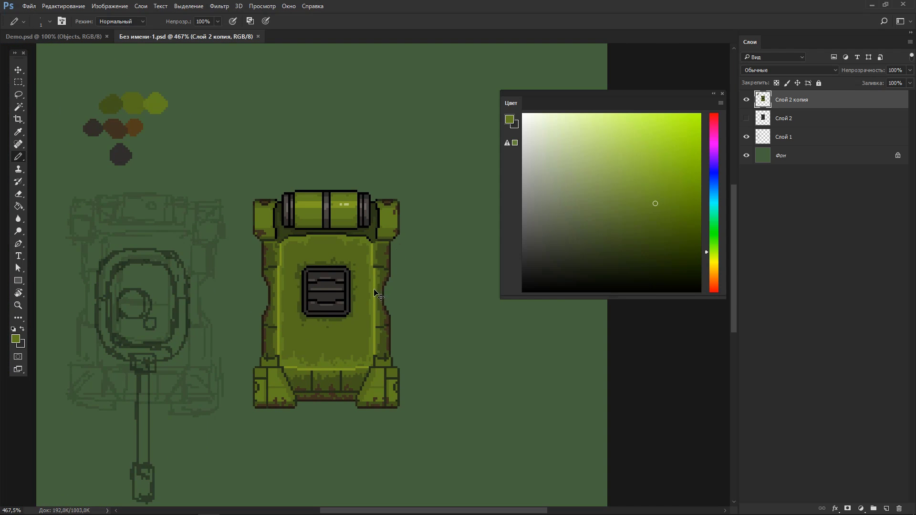
# Duplicate the hull layer into Слой 2 копия 2, hide Слой 1, and move the copy beside the original
pyautogui.hotkey('ctrl', 'j')
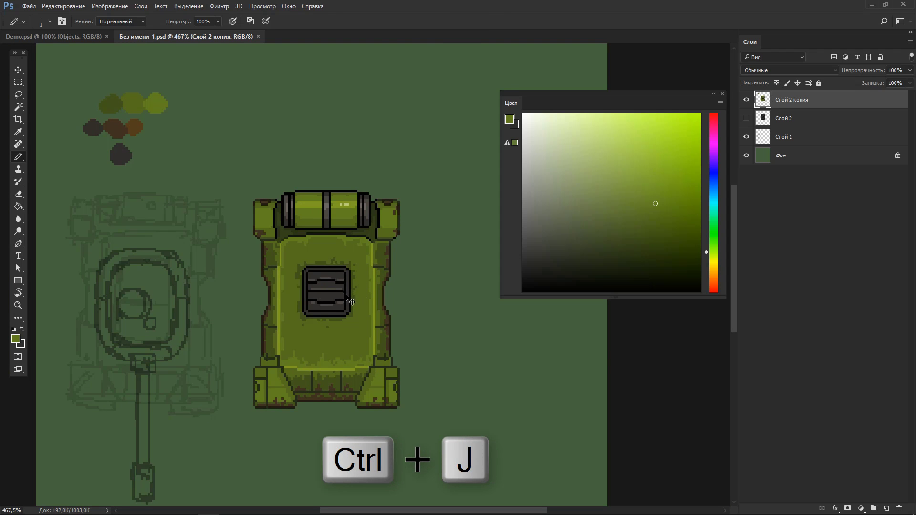
pyautogui.hotkey('ctrl', 'j')
pyautogui.press('v')
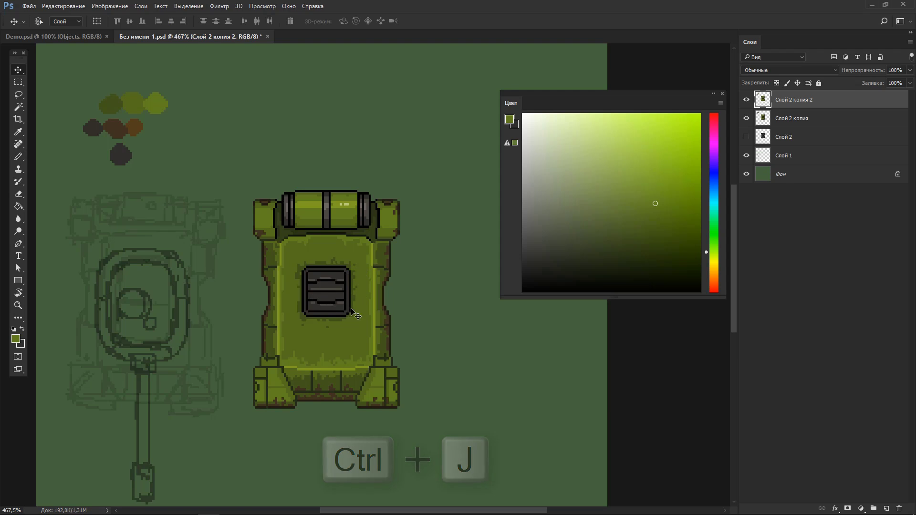
pyautogui.moveTo(354, 314); pyautogui.dragTo(178, 313)
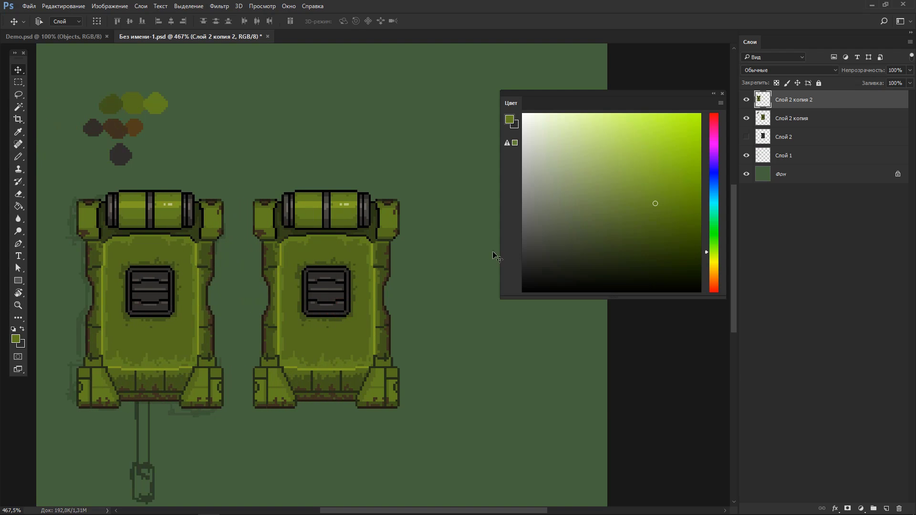
pyautogui.click(746, 156)
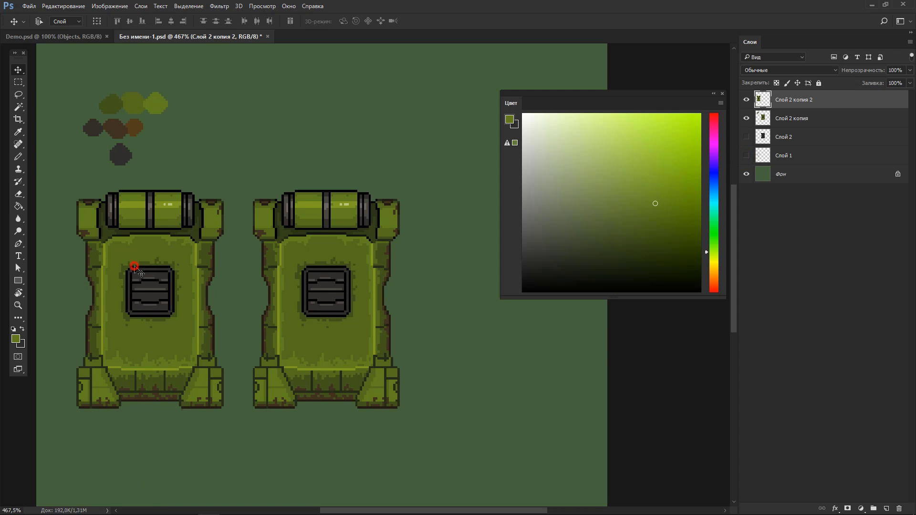
pyautogui.moveTo(147, 267); pyautogui.dragTo(305, 268)
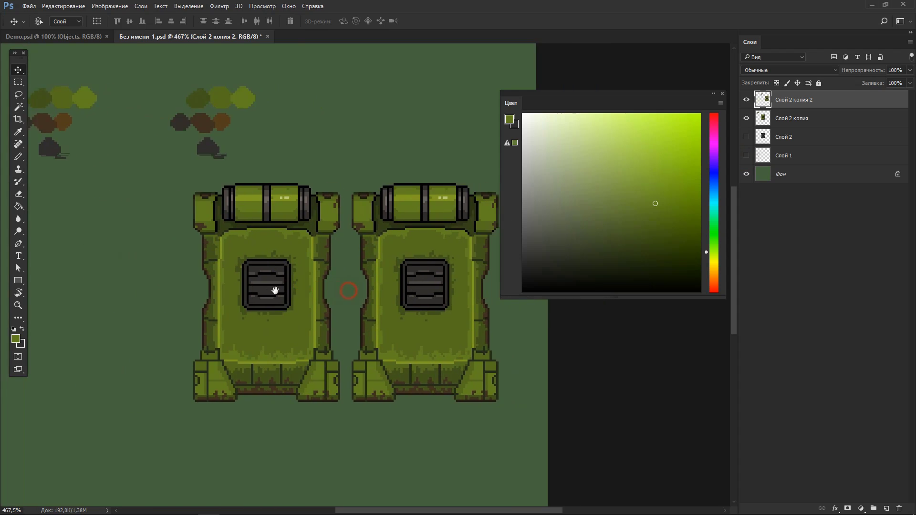
pyautogui.moveTo(400, 303); pyautogui.dragTo(299, 286)
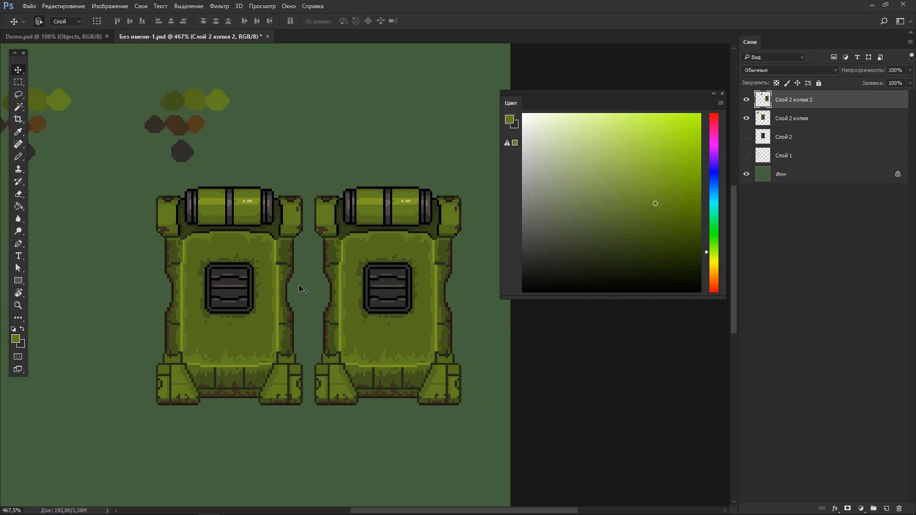
# In Color Balance (Ctrl+B), push the copied tank's shadows toward blue and magenta, then select Highlights
pyautogui.hotkey('ctrl', 'b')
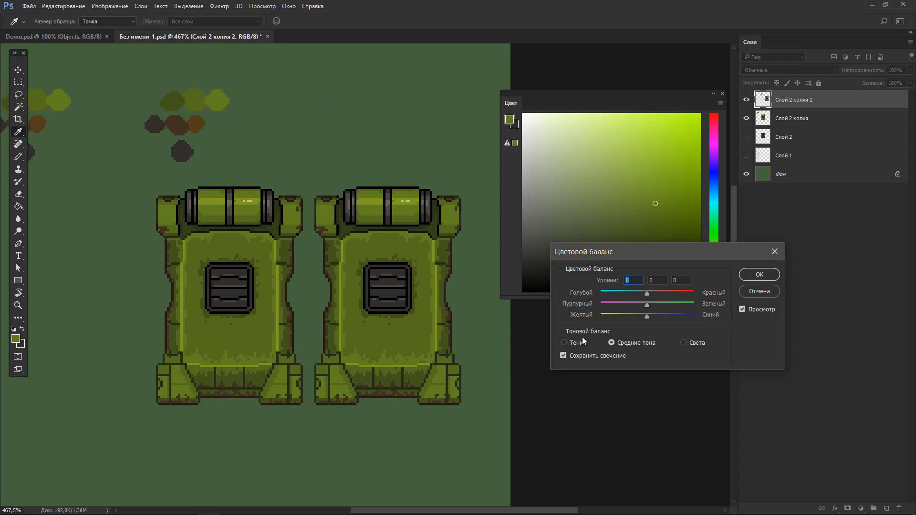
pyautogui.click(569, 343)
pyautogui.moveTo(648, 316); pyautogui.dragTo(652, 316)
pyautogui.moveTo(652, 316); pyautogui.dragTo(657, 317)
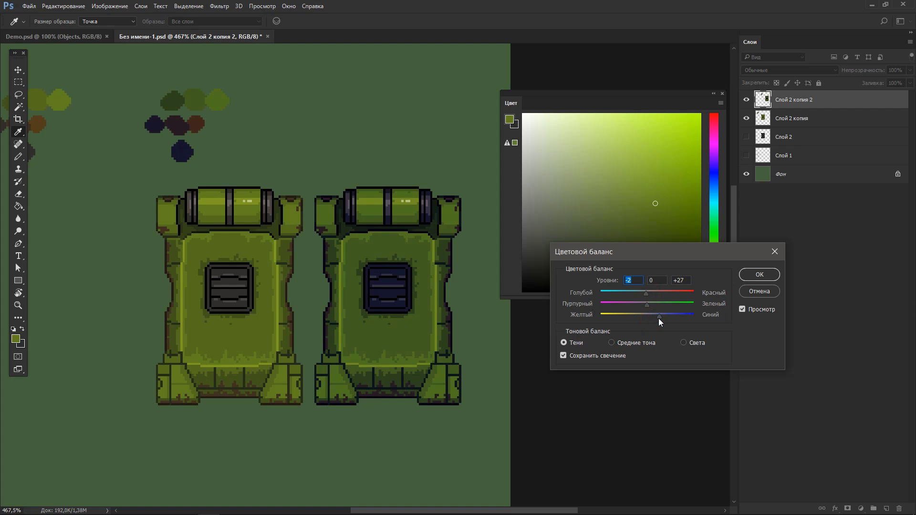
pyautogui.click(657, 318)
pyautogui.moveTo(646, 306); pyautogui.dragTo(645, 316)
pyautogui.click(684, 343)
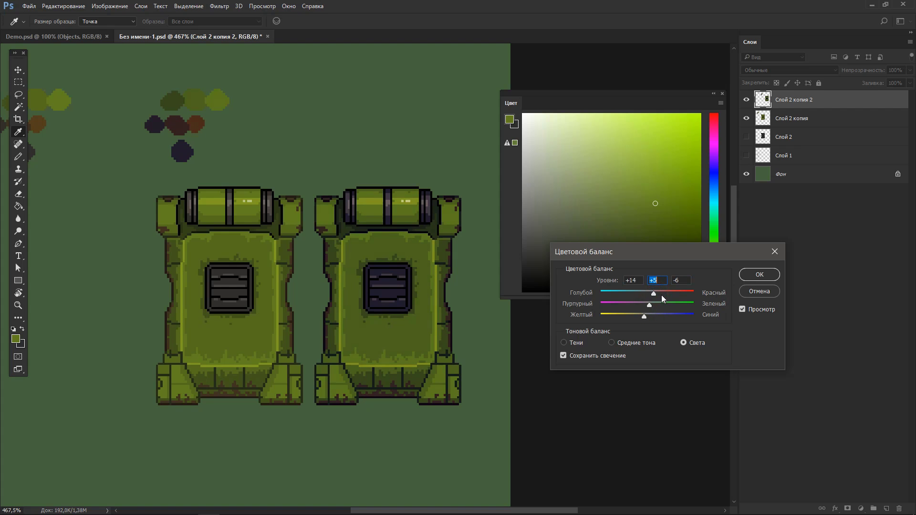
# Apply Color Balance midtones +5, -3, +10 to the right tank copy, then review both tanks
pyautogui.hotkey('shift', 'Tab')
pyautogui.click(647, 338)
pyautogui.moveTo(651, 313); pyautogui.dragTo(652, 315)
pyautogui.moveTo(646, 304); pyautogui.dragTo(645, 305)
pyautogui.click(755, 275)
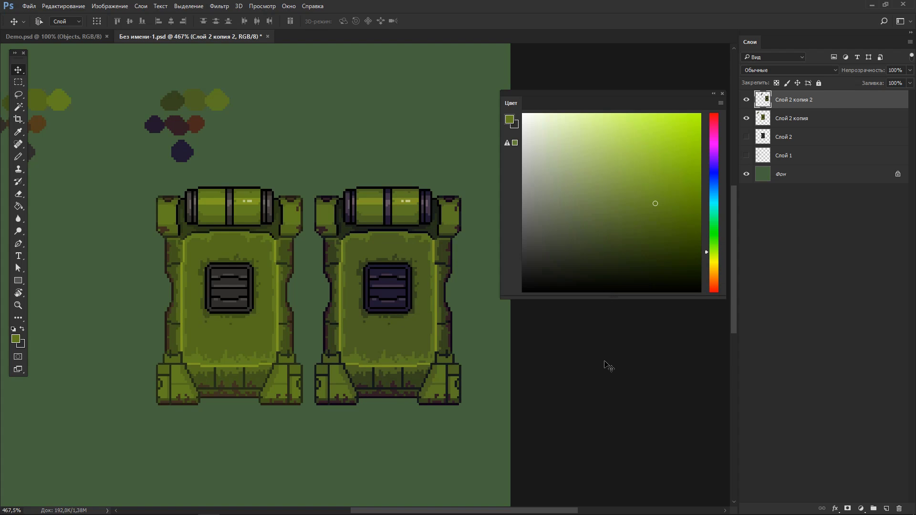
pyautogui.moveTo(337, 319)
pyautogui.mouseDown()
pyautogui.moveTo(315, 321)
pyautogui.moveTo(411, 275)
pyautogui.mouseUp()
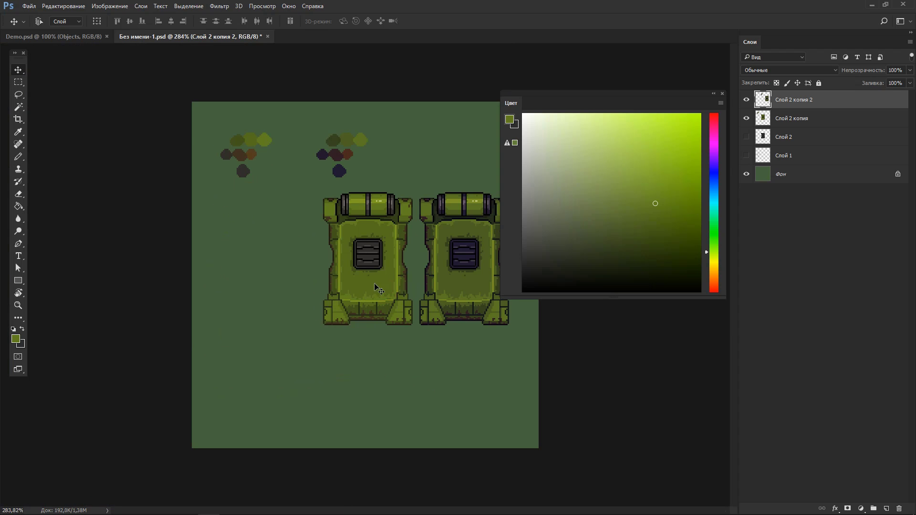
pyautogui.moveTo(581, 93); pyautogui.dragTo(622, 98)
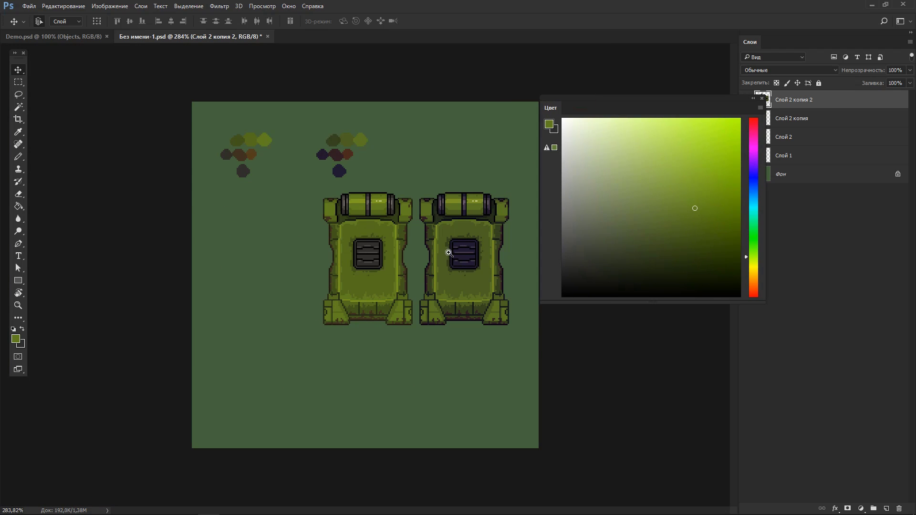
pyautogui.moveTo(459, 244); pyautogui.dragTo(489, 244)
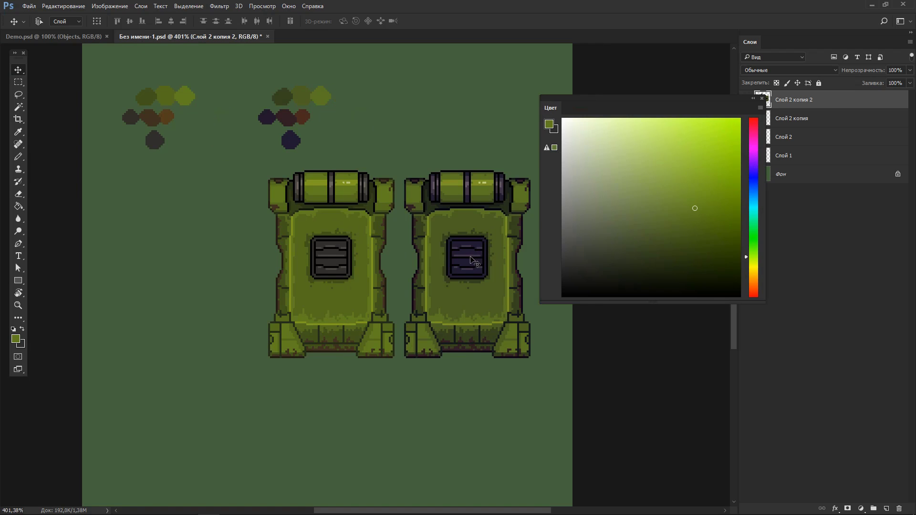
# Apply Levels with input black point 10 and white point 236 to the right tank
pyautogui.hotkey('ctrl', 'l')
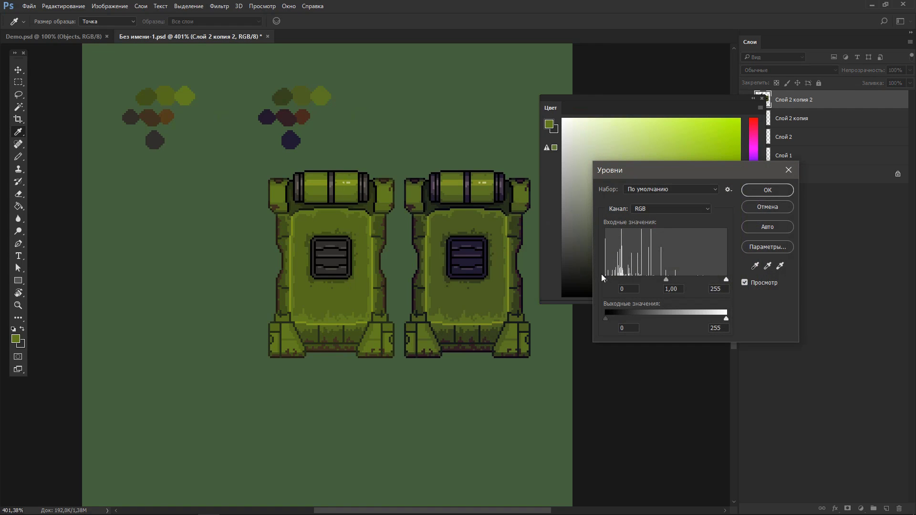
pyautogui.moveTo(606, 280); pyautogui.dragTo(610, 281)
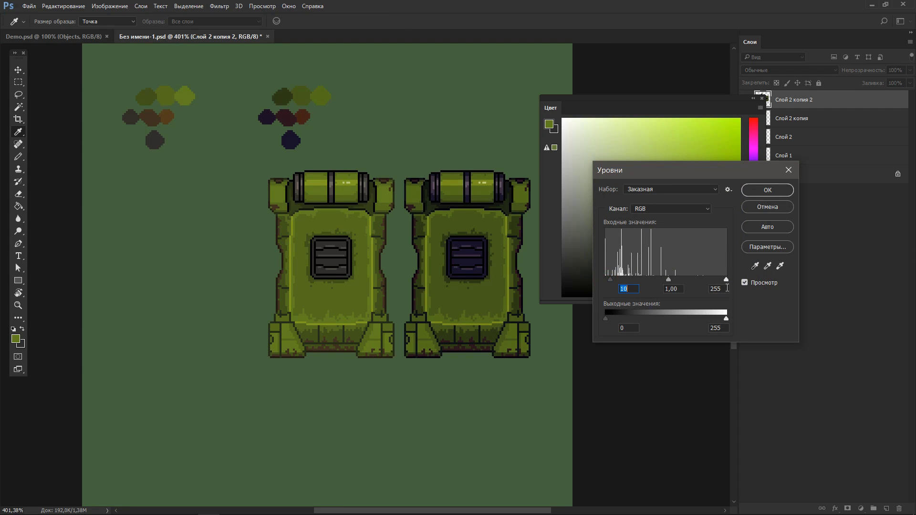
pyautogui.moveTo(726, 281); pyautogui.dragTo(663, 280)
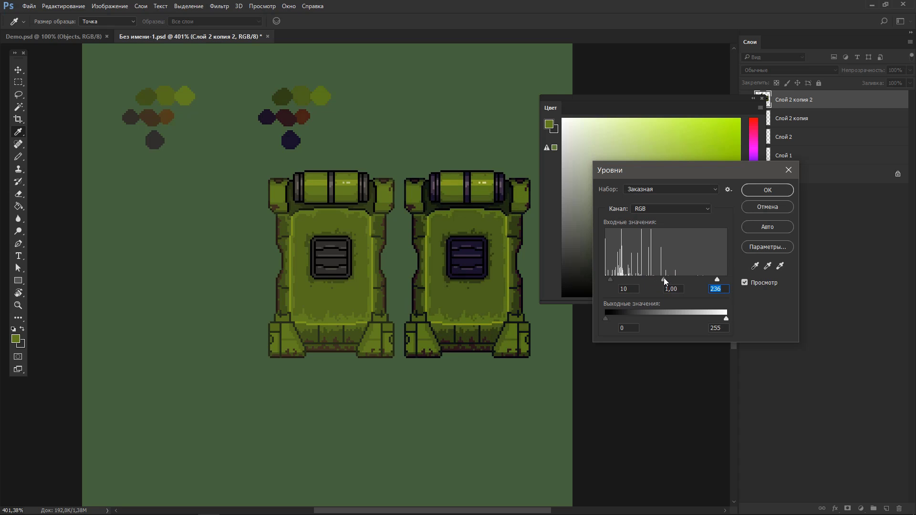
pyautogui.click(773, 190)
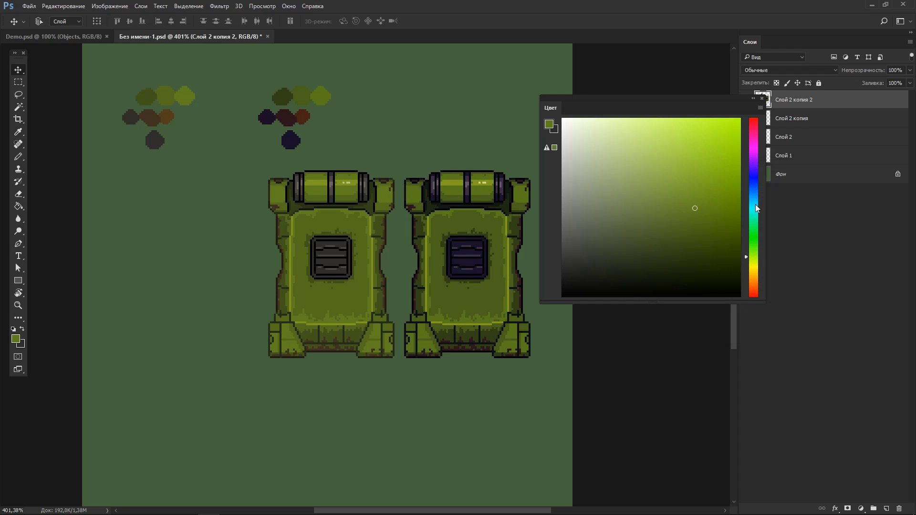
# Try a Curves midtone lift on the tank, then cancel it
pyautogui.press('v')
pyautogui.press('i')
pyautogui.hotkey('ctrl', 'm')
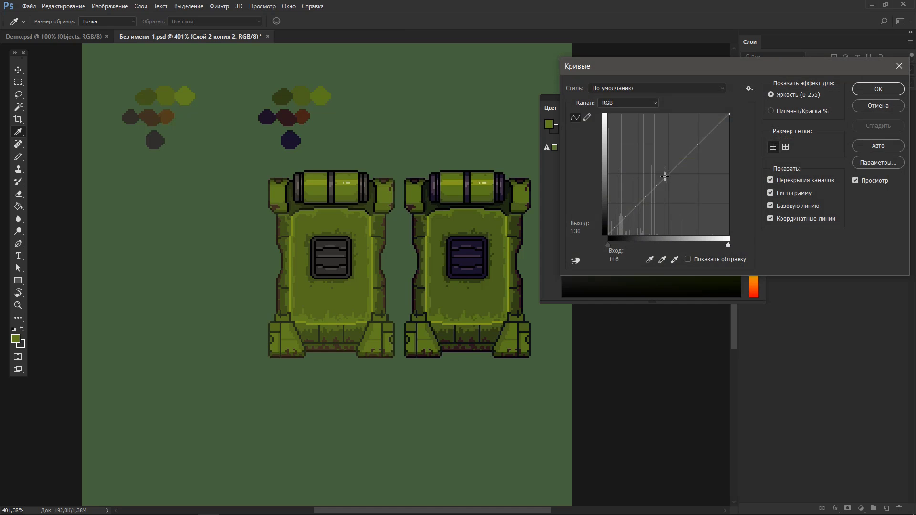
pyautogui.moveTo(663, 181); pyautogui.dragTo(663, 174)
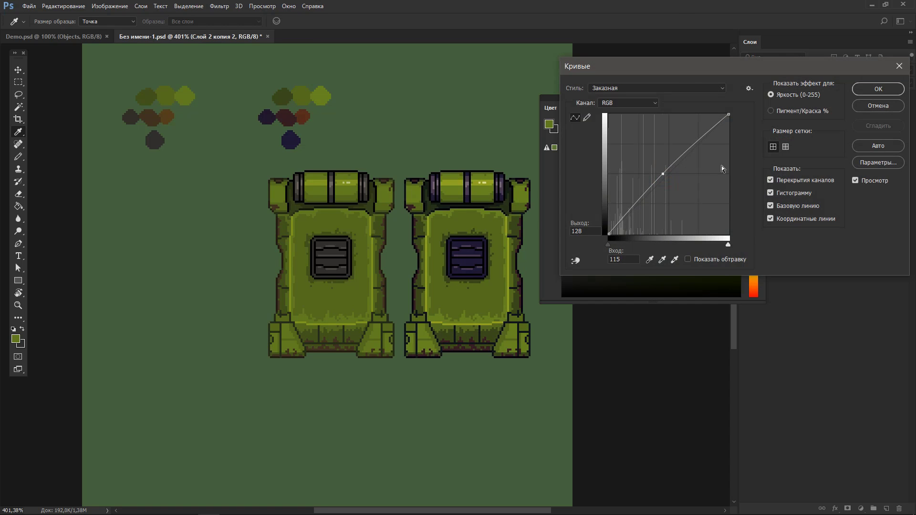
pyautogui.click(868, 107)
pyautogui.press('v')
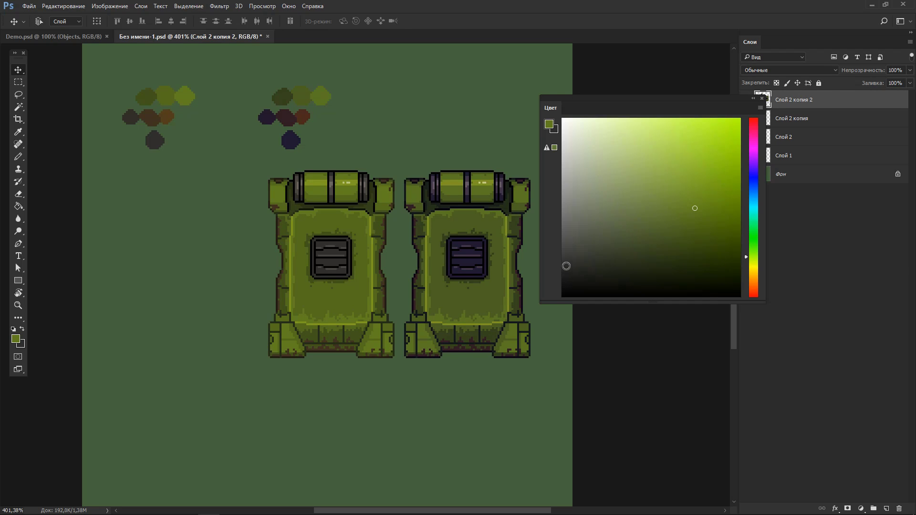
# Apply Hue/Saturation with hue 3 and saturation -26 to the right tank
pyautogui.hotkey('ctrl', 'u')
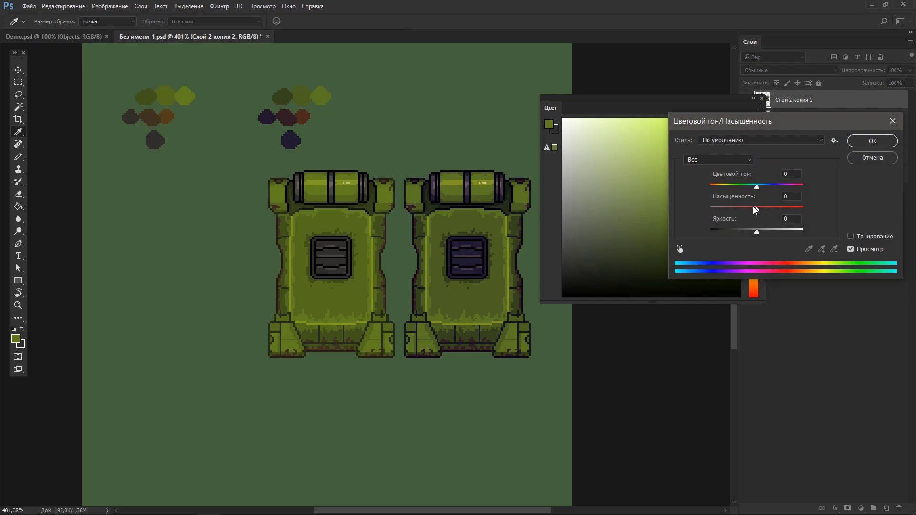
pyautogui.moveTo(753, 206)
pyautogui.mouseDown()
pyautogui.moveTo(739, 208)
pyautogui.moveTo(759, 187)
pyautogui.mouseUp()
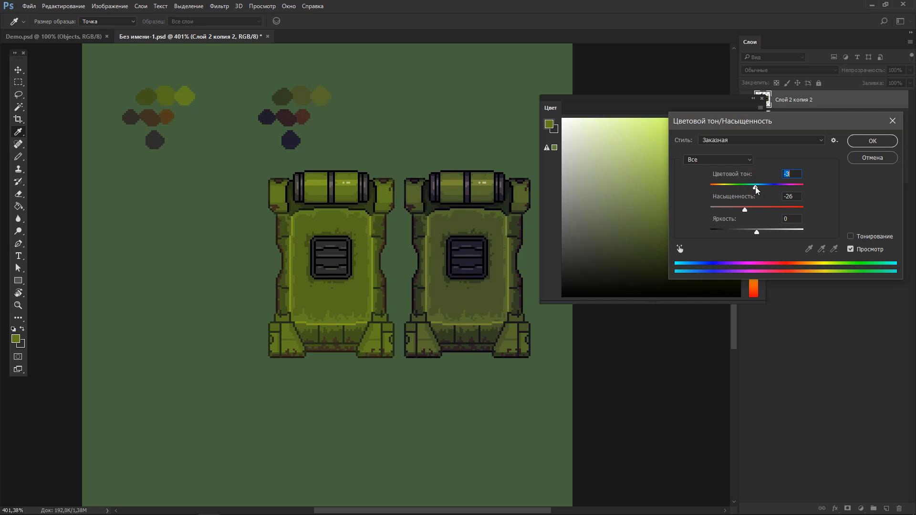
pyautogui.click(871, 141)
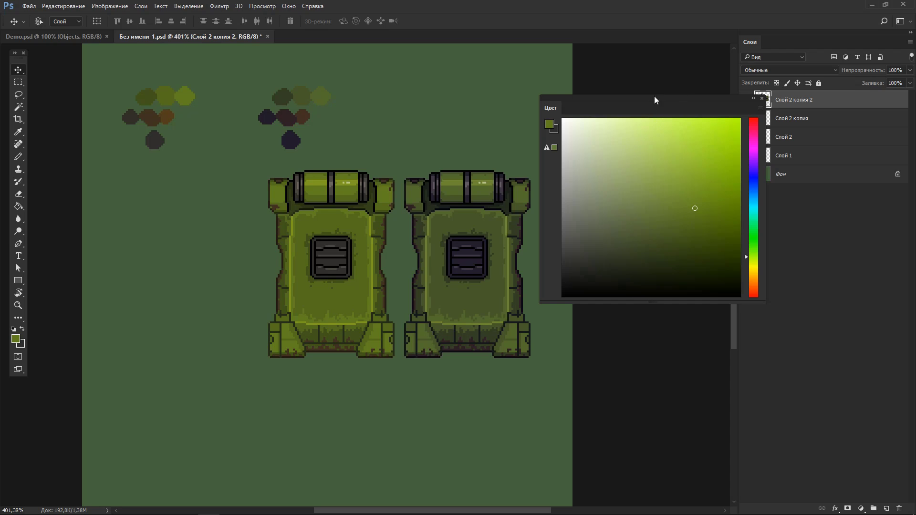
# Show the sketch layer Слой 1 and add new layer Слой 3, with Pencil and default black/white colours
pyautogui.click(747, 157)
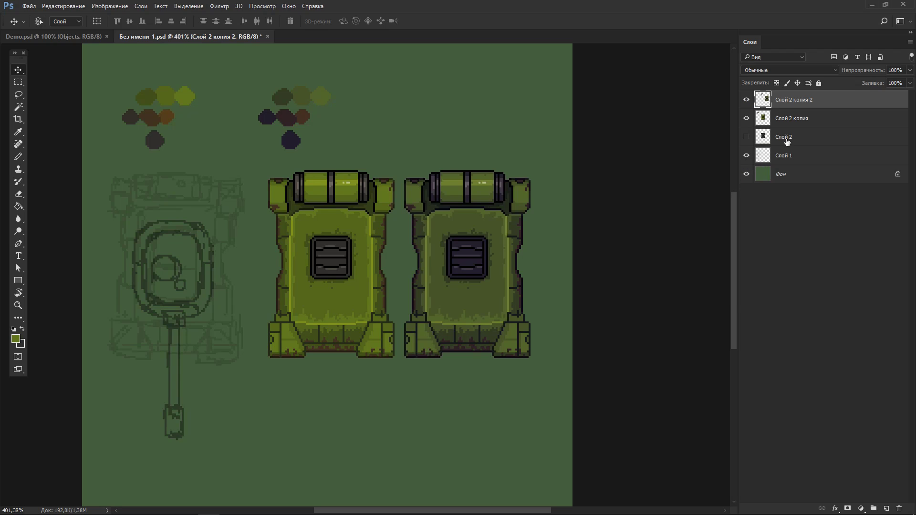
pyautogui.hotkey('ctrl', 'shift', 'n')
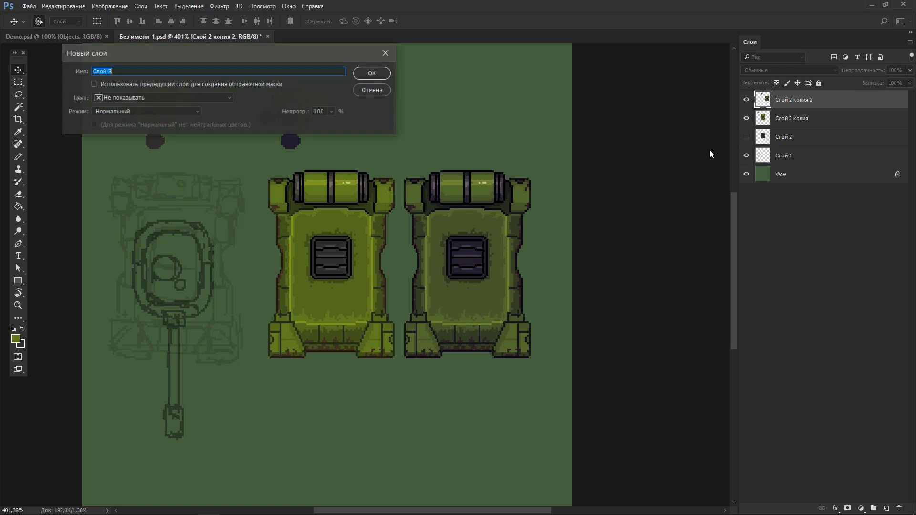
pyautogui.press('Return')
pyautogui.press('b')
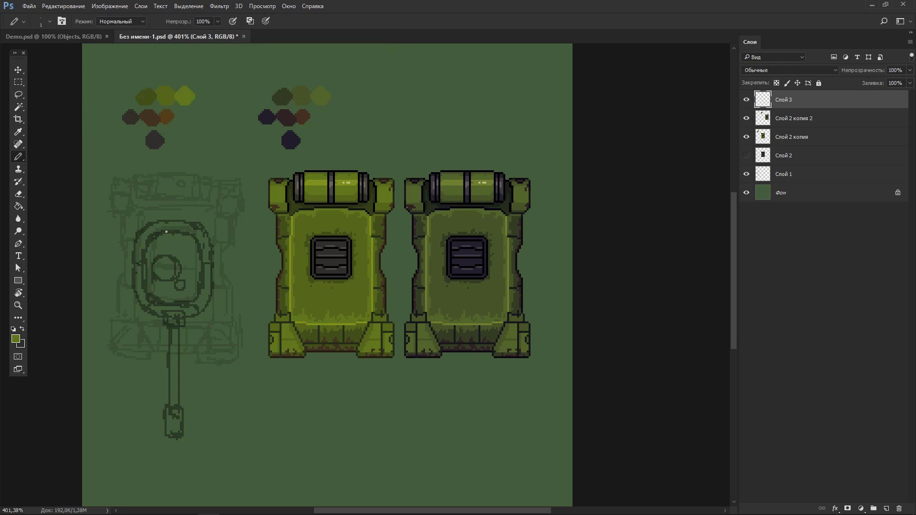
pyautogui.press('d')
# Zoom to the turret sketch and pencil a rectangle outline beside it
pyautogui.scroll(5, 247, 232)
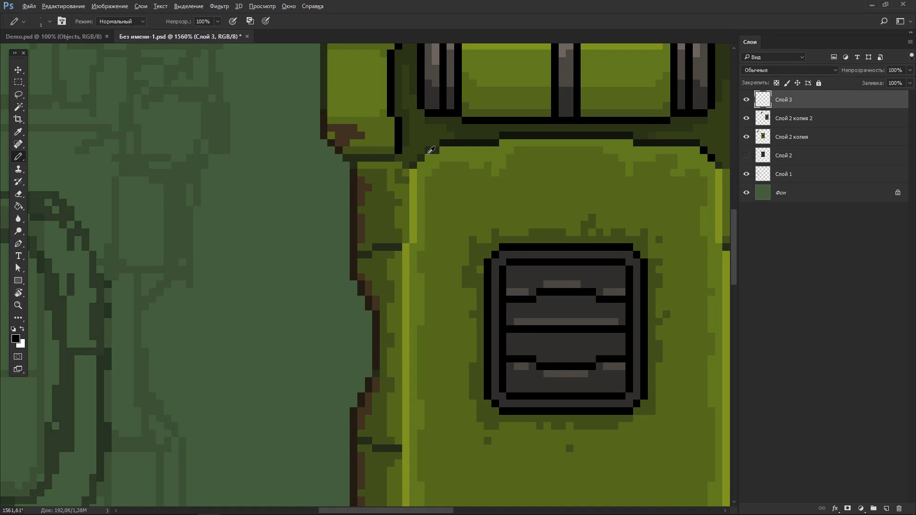
pyautogui.keyDown('alt'); pyautogui.click(452, 143); pyautogui.keyUp('alt')
pyautogui.moveTo(131, 296); pyautogui.dragTo(420, 205)
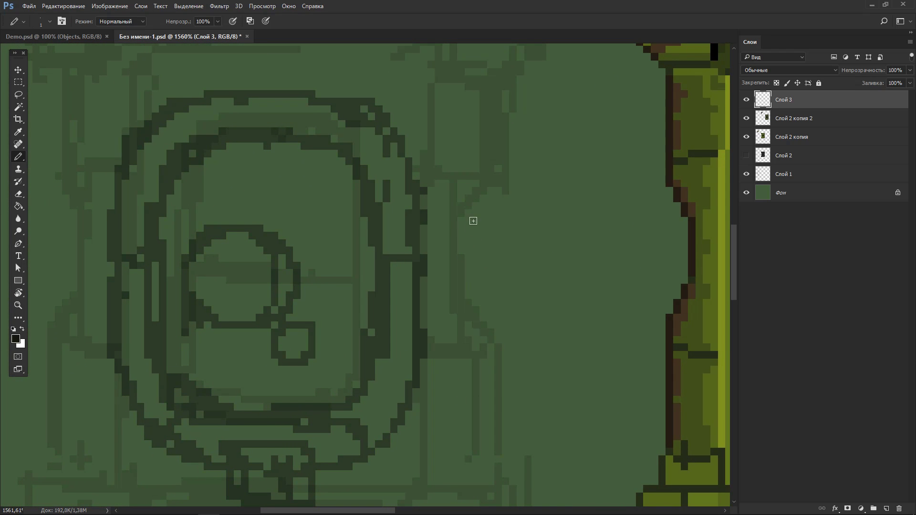
pyautogui.moveTo(476, 138); pyautogui.dragTo(476, 318)
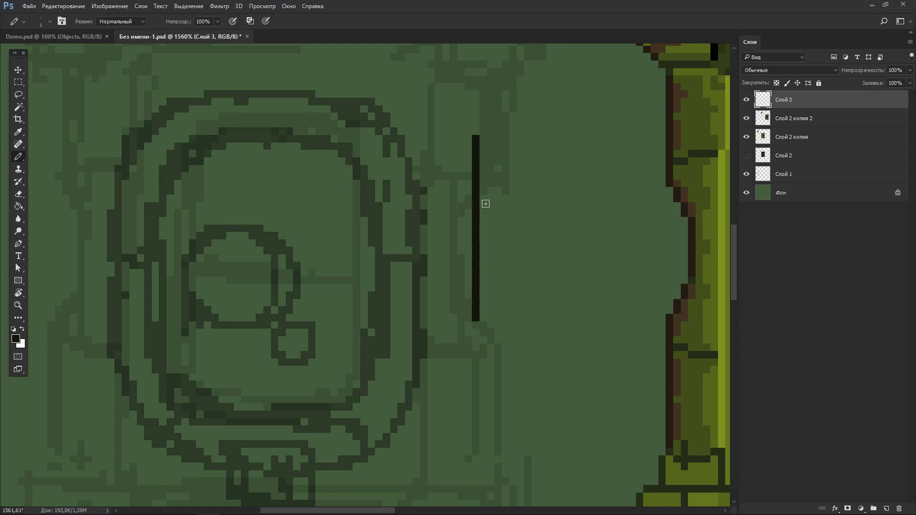
pyautogui.moveTo(483, 131)
pyautogui.mouseDown()
pyautogui.moveTo(551, 132)
pyautogui.moveTo(564, 304)
pyautogui.mouseUp()
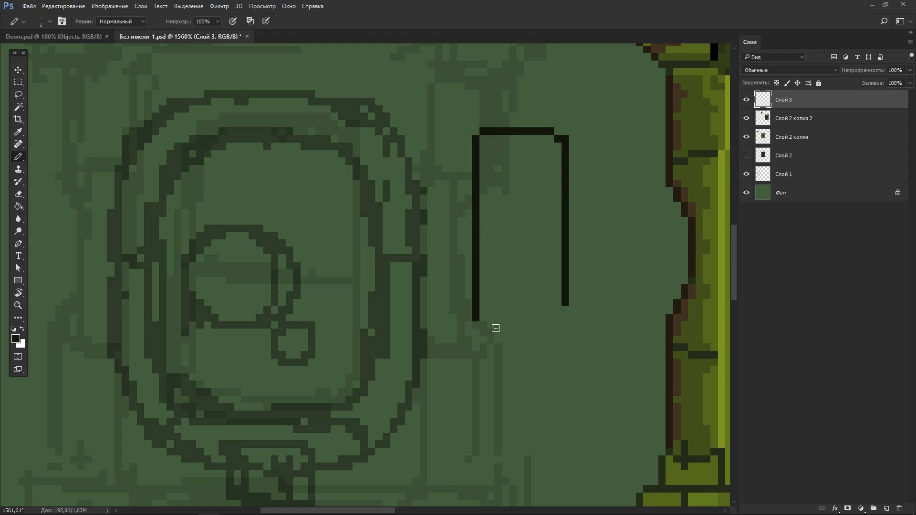
pyautogui.moveTo(491, 318); pyautogui.dragTo(565, 316)
pyautogui.hotkey('ctrl', 'z')
pyautogui.hotkey('ctrl', 'z')
pyautogui.hotkey('ctrl', 'z')
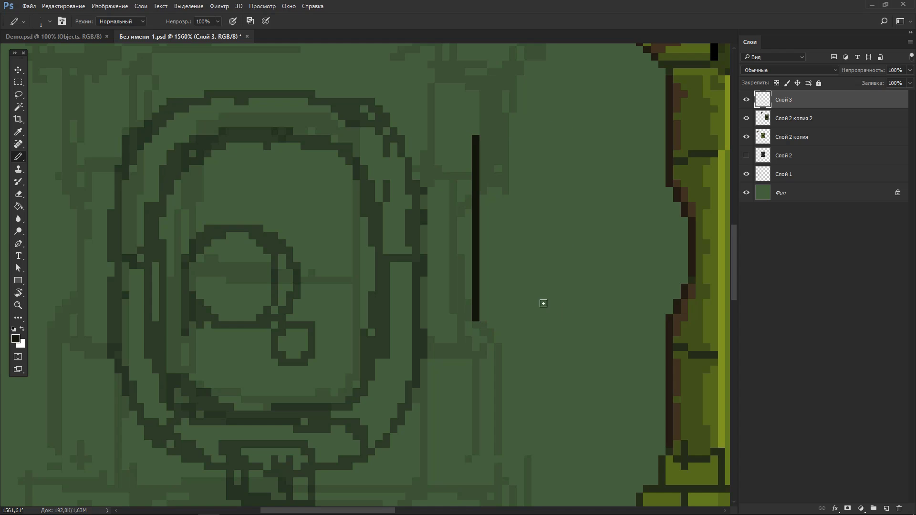
pyautogui.hotkey('ctrl', 'shift', 'z')
pyautogui.hotkey('ctrl', 'shift', 'z')
pyautogui.hotkey('ctrl', 'shift', 'z')
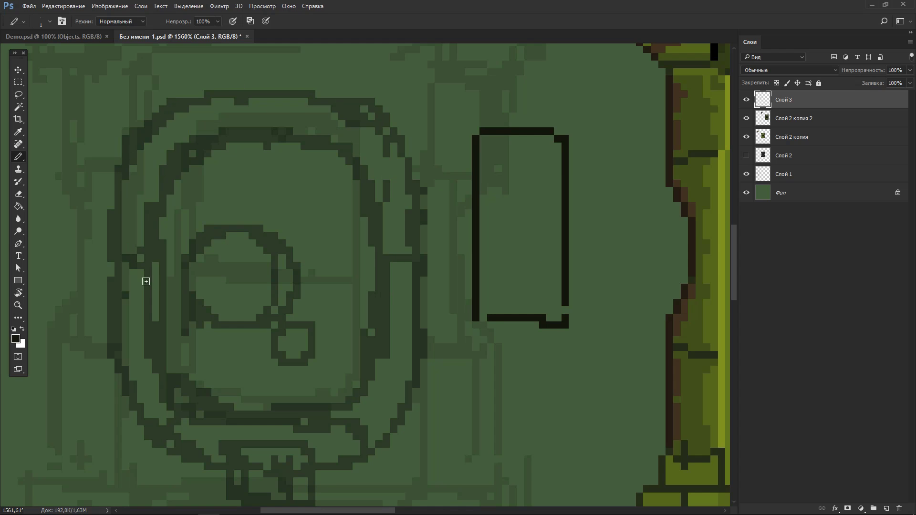
# Trace the turret's upper-left, left-side and bottom outline in black pixels
pyautogui.moveTo(111, 260)
pyautogui.mouseDown()
pyautogui.moveTo(141, 120)
pyautogui.moveTo(263, 94)
pyautogui.mouseUp()
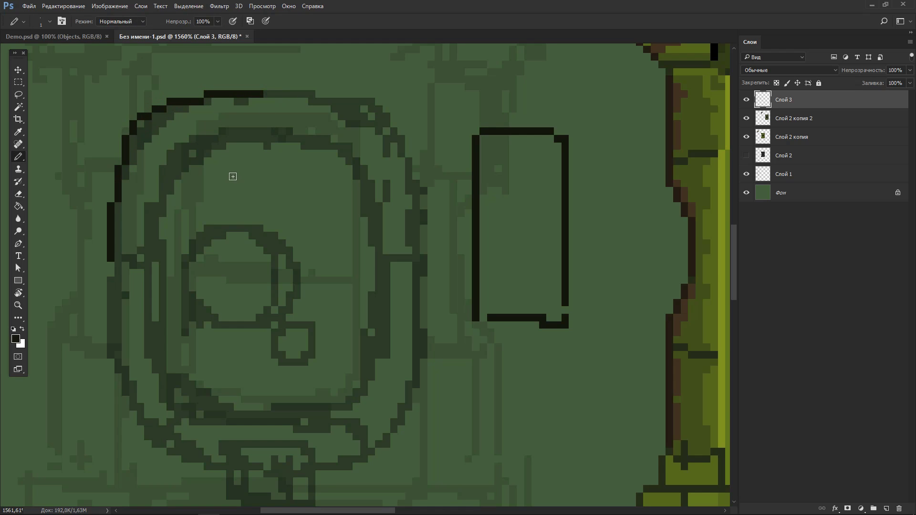
pyautogui.moveTo(120, 258)
pyautogui.mouseDown()
pyautogui.moveTo(151, 262)
pyautogui.moveTo(111, 309)
pyautogui.moveTo(118, 376)
pyautogui.moveTo(145, 427)
pyautogui.moveTo(213, 463)
pyautogui.moveTo(246, 467)
pyautogui.mouseUp()
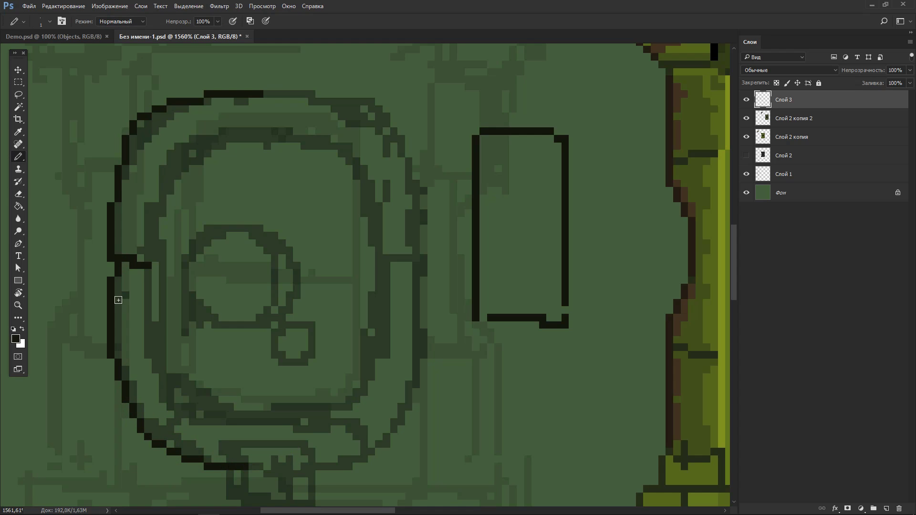
pyautogui.moveTo(117, 297)
pyautogui.mouseDown()
pyautogui.moveTo(137, 292)
pyautogui.moveTo(160, 242)
pyautogui.moveTo(163, 358)
pyautogui.moveTo(178, 380)
pyautogui.moveTo(221, 417)
pyautogui.moveTo(314, 414)
pyautogui.mouseUp()
pyautogui.press('e')
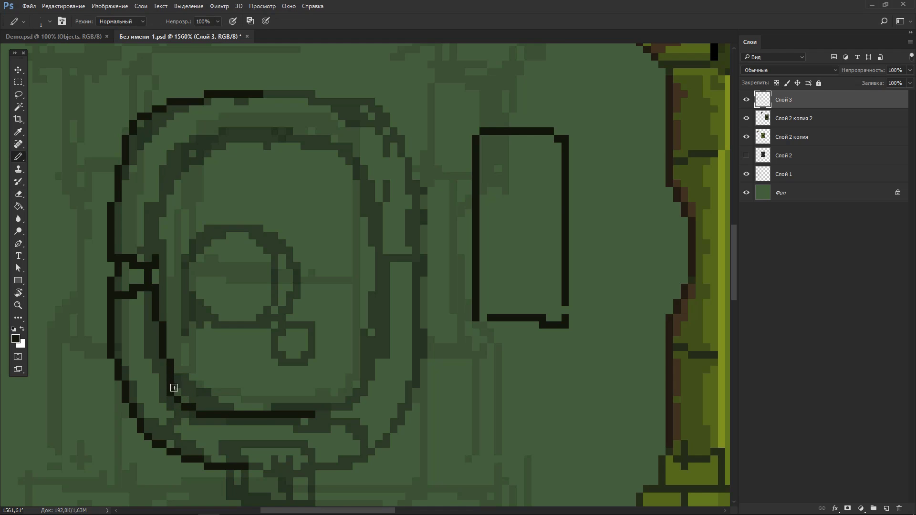
pyautogui.scroll(-5, 201, 396)
# Pencil an inner edge line along the turret's left side
pyautogui.press('b')
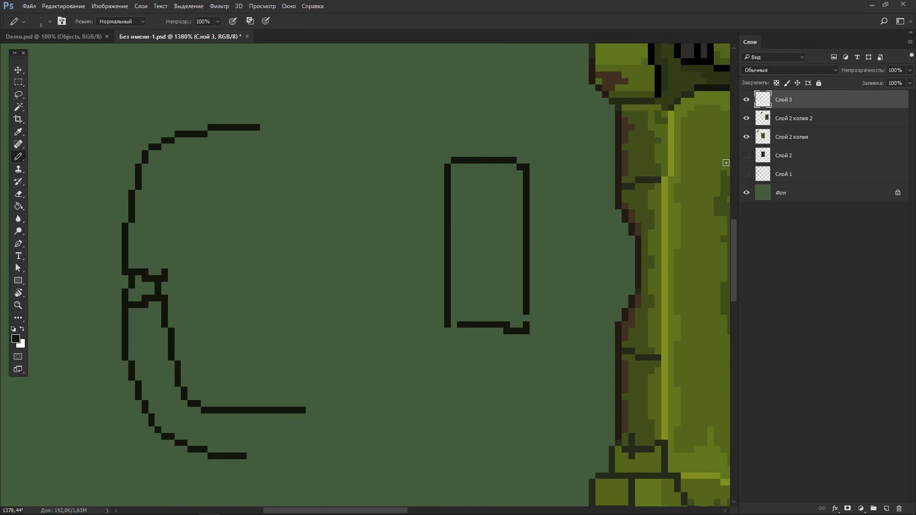
pyautogui.scroll(4, 166, 234)
pyautogui.moveTo(171, 260)
pyautogui.mouseDown()
pyautogui.moveTo(171, 219)
pyautogui.moveTo(206, 172)
pyautogui.moveTo(267, 167)
pyautogui.mouseUp()
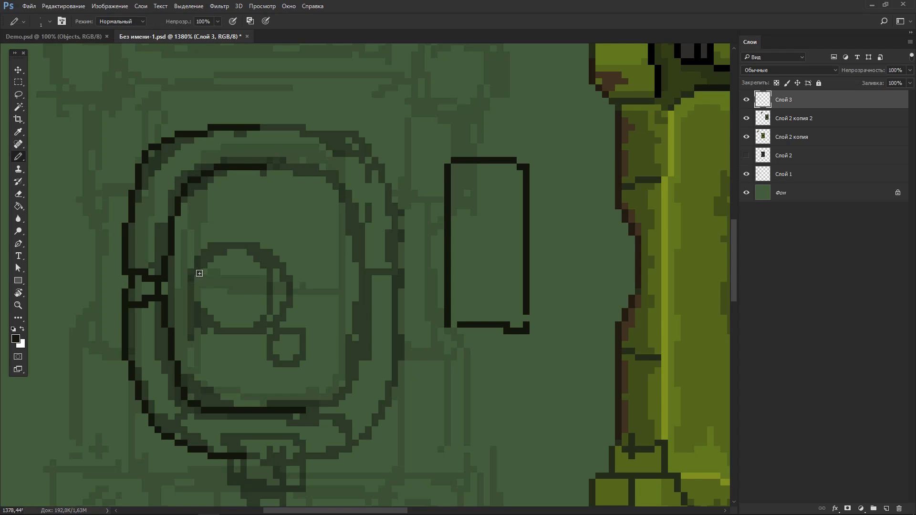
# Draw a filled black pixel-mode ellipse over the sketched hatch, discarding the stray extra ellipse
pyautogui.click(19, 282)
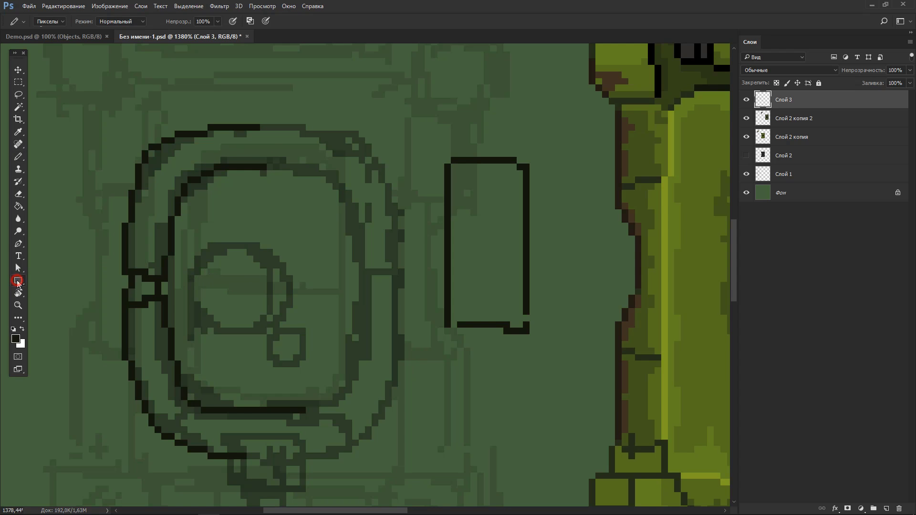
pyautogui.click(73, 299)
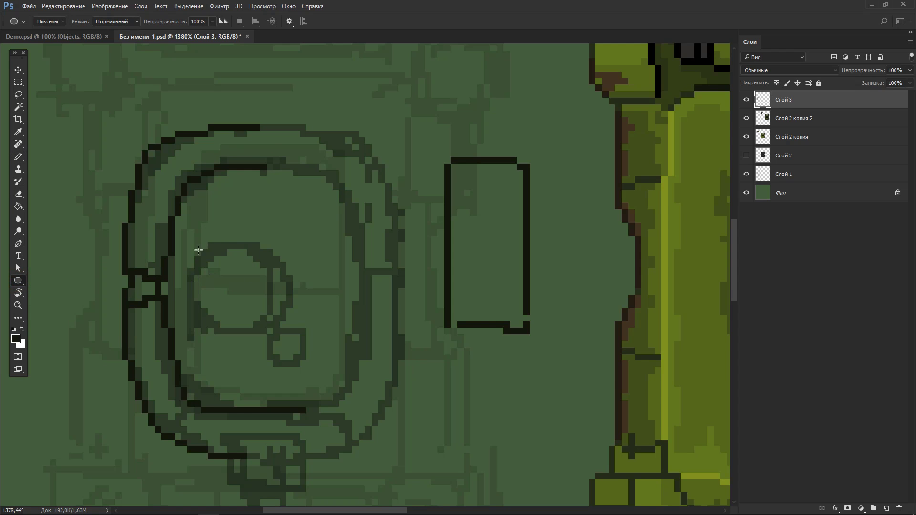
pyautogui.moveTo(188, 242); pyautogui.dragTo(283, 336)
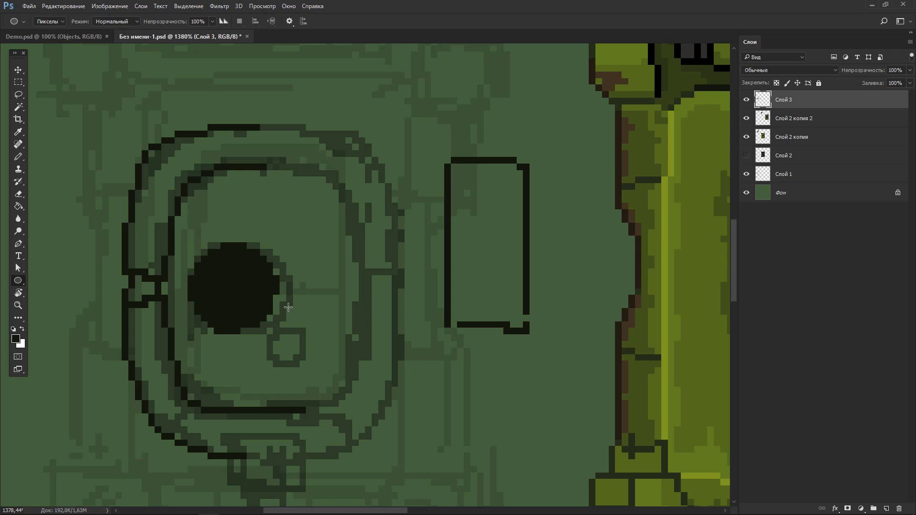
pyautogui.click(57, 23)
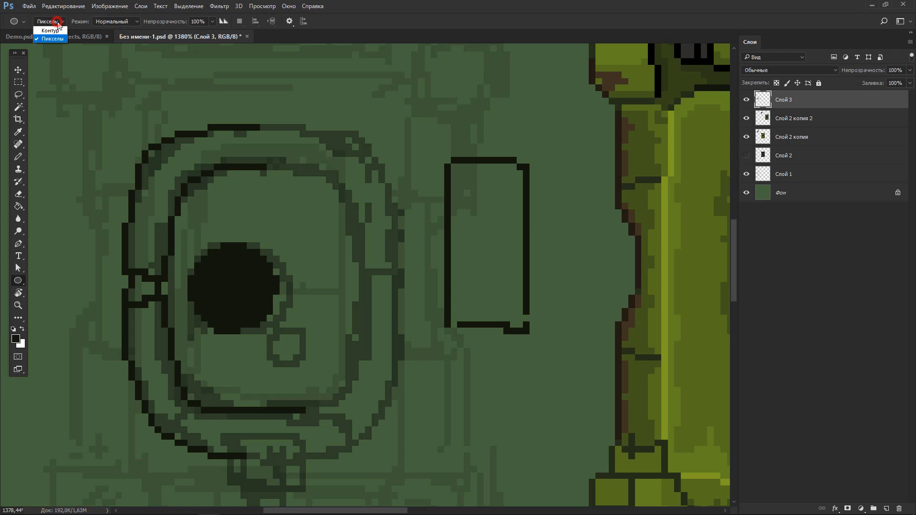
pyautogui.click(225, 24)
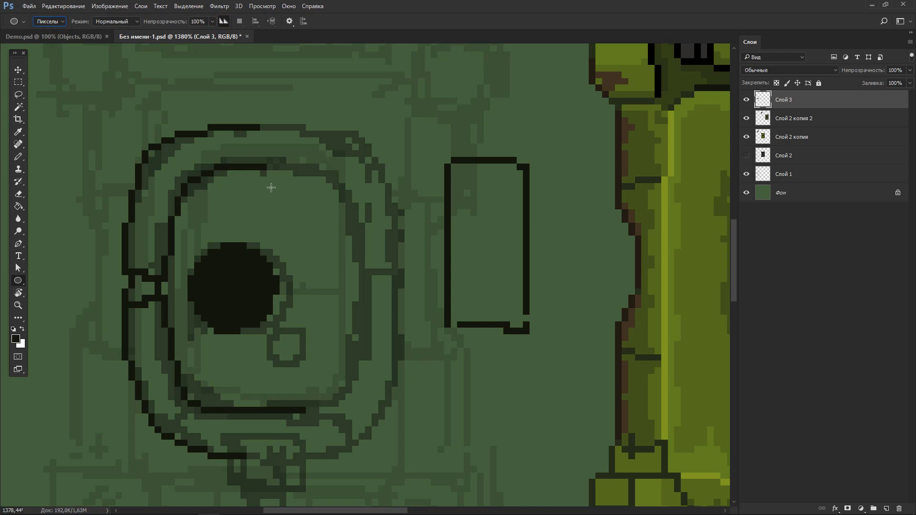
pyautogui.moveTo(279, 196); pyautogui.dragTo(366, 323)
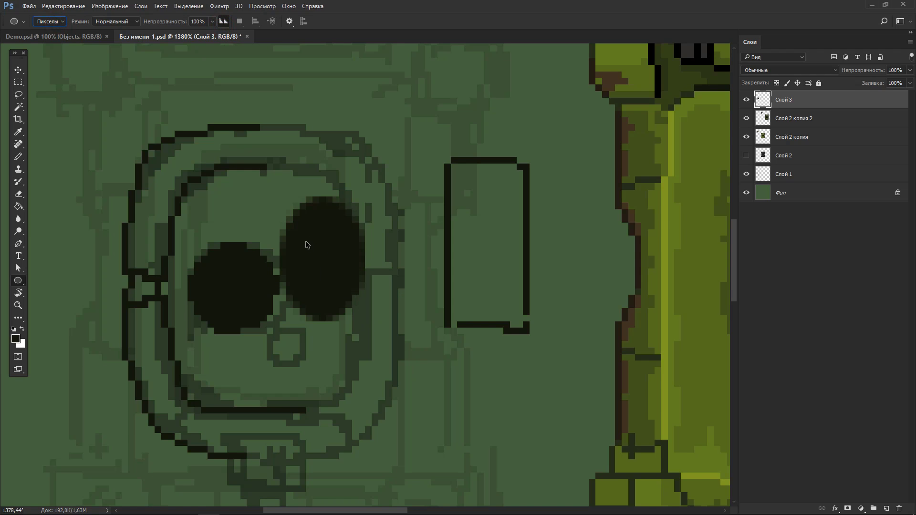
pyautogui.hotkey('ctrl', 'z')
pyautogui.hotkey('ctrl', 'z')
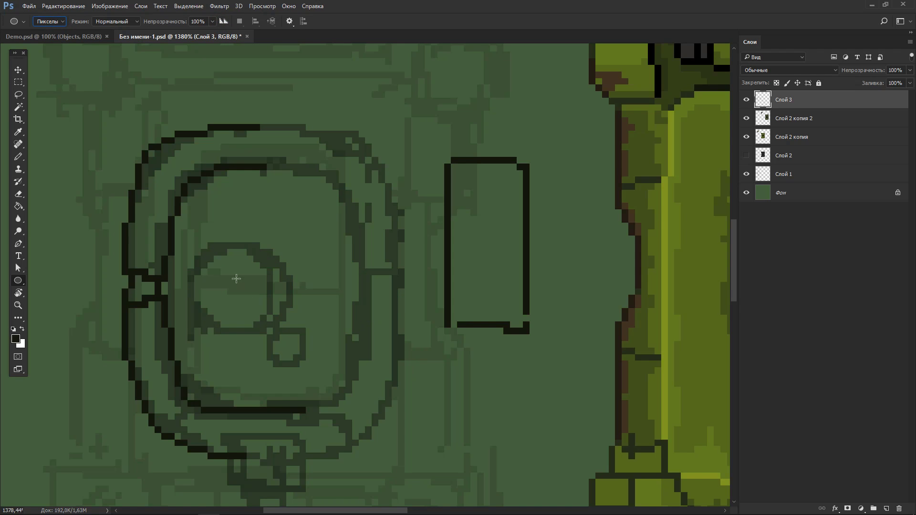
pyautogui.moveTo(190, 244); pyautogui.dragTo(288, 343)
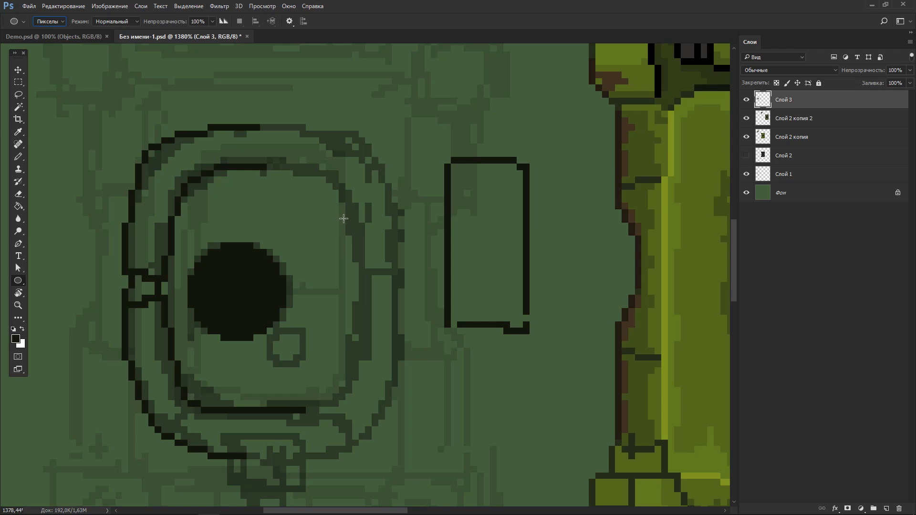
# Open and dismiss the ellipse shape options and size settings on the canvas
pyautogui.rightClick(343, 220)
pyautogui.click(330, 216)
pyautogui.rightClick(337, 195)
pyautogui.click(326, 195)
pyautogui.click(320, 201)
pyautogui.press('Escape')
# Test 10 px and 15 px pencil dots near the turret, then undo them
pyautogui.press('b')
pyautogui.rightClick(327, 213)
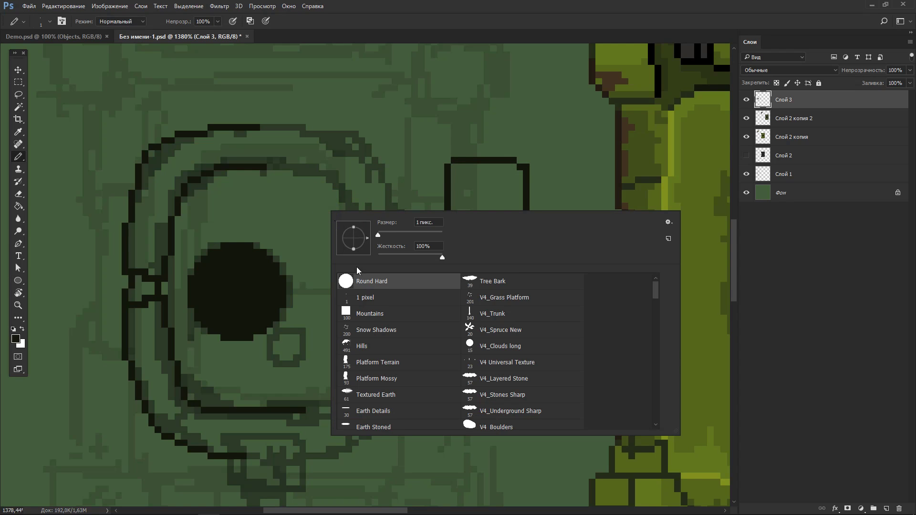
pyautogui.moveTo(379, 234); pyautogui.dragTo(381, 236)
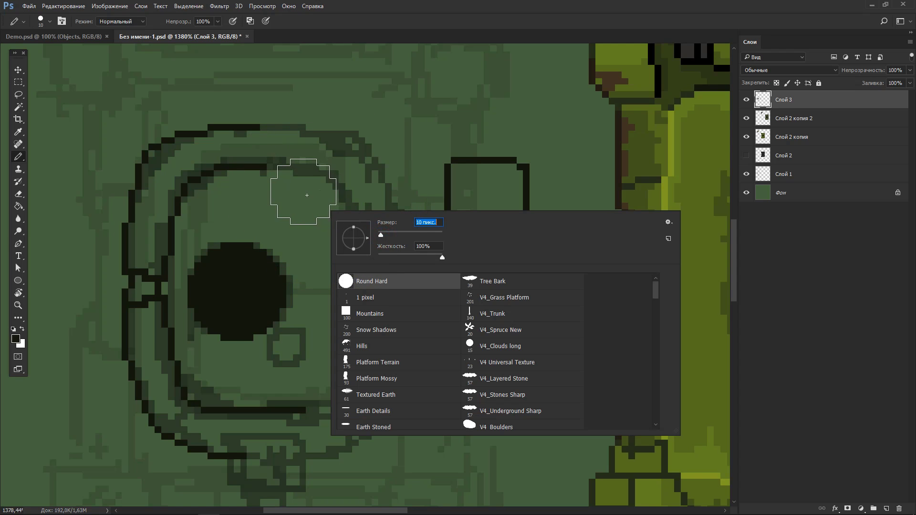
pyautogui.click(300, 209)
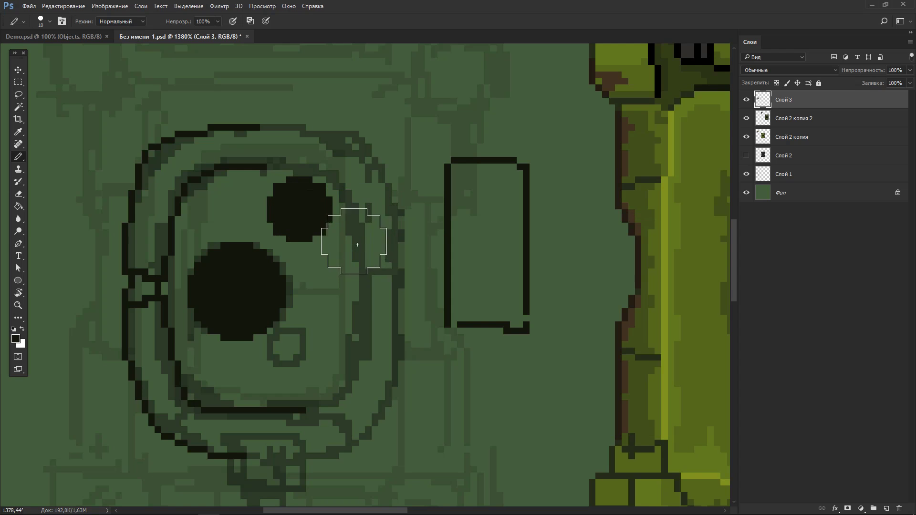
pyautogui.press(']')
pyautogui.click(389, 200)
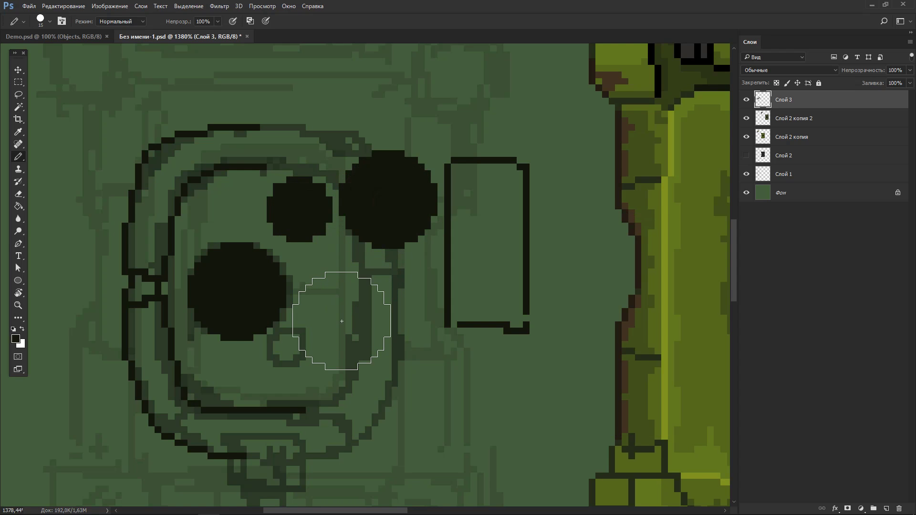
pyautogui.hotkey('ctrl', 'z')
pyautogui.hotkey('ctrl', 'z')
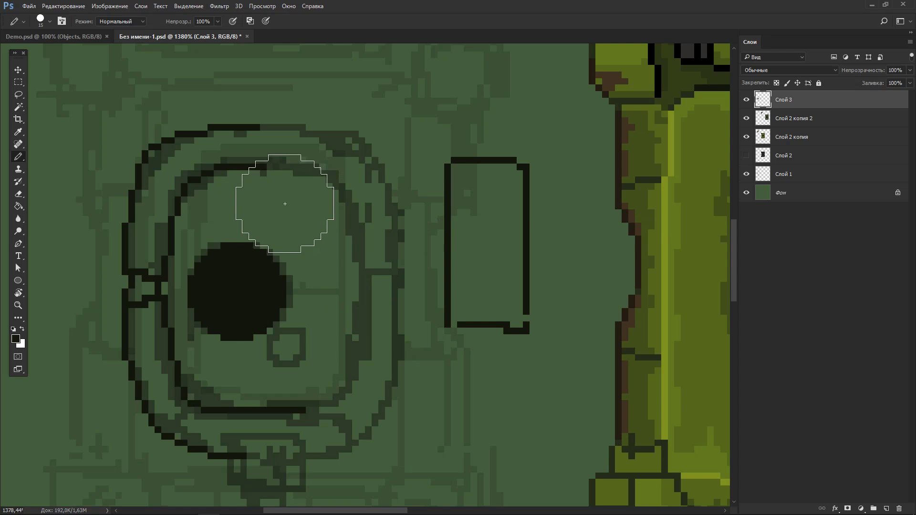
# Erase the circle's dark fill with a hard eraser, leaving a thin ring
pyautogui.click(237, 297)
pyautogui.press('e')
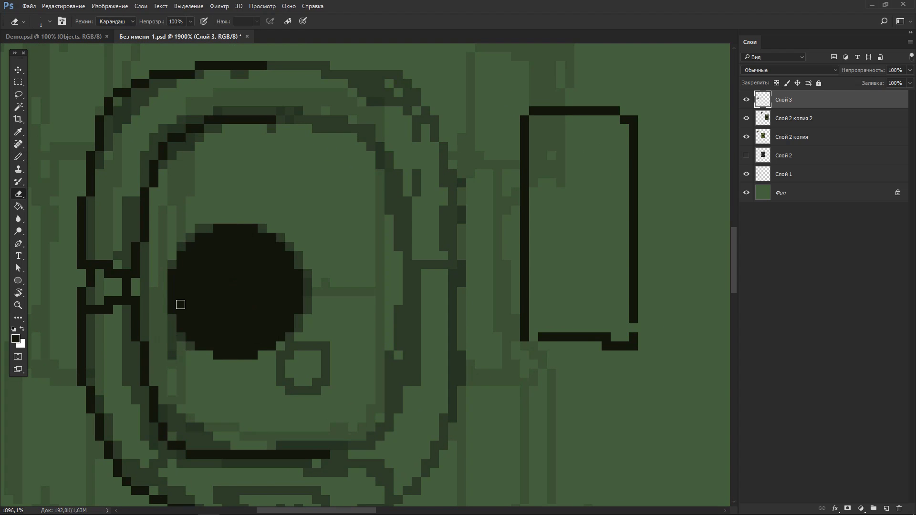
pyautogui.moveTo(180, 304); pyautogui.dragTo(181, 272)
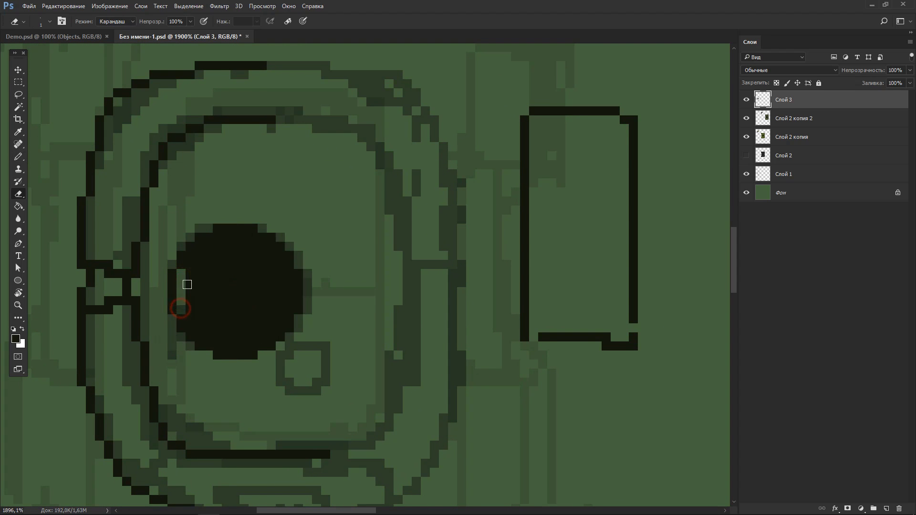
pyautogui.click(188, 262)
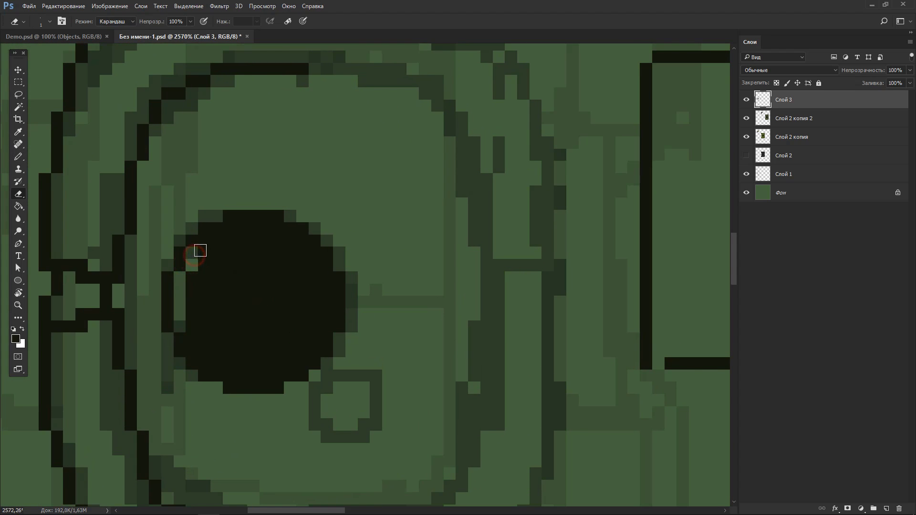
pyautogui.moveTo(200, 251); pyautogui.dragTo(258, 374)
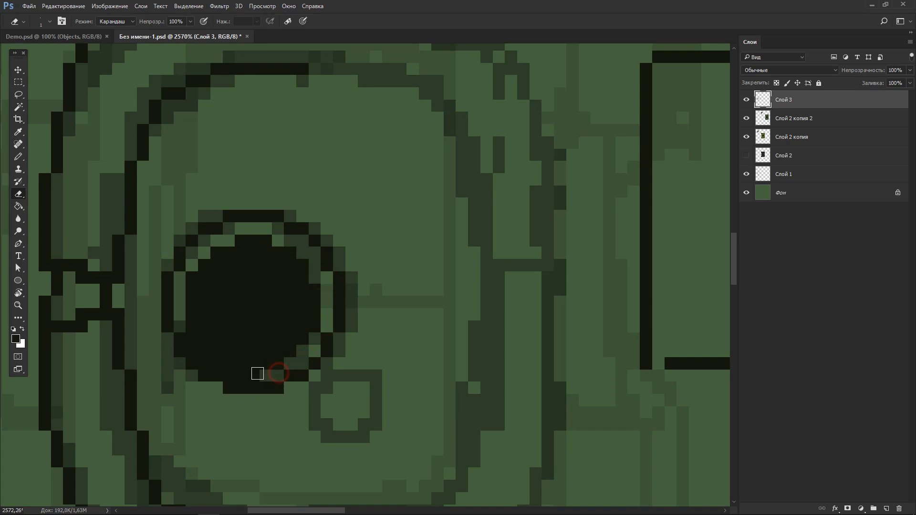
pyautogui.hotkey('shift', 'e')
pyautogui.click(232, 327)
# Pencil a small ring below-right of the hatch circle and zoom out
pyautogui.press('b')
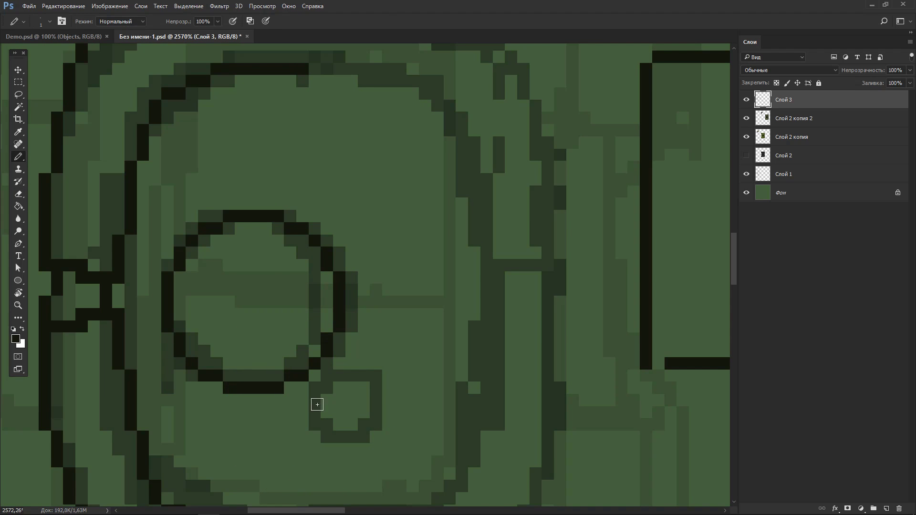
pyautogui.moveTo(317, 405); pyautogui.dragTo(358, 434)
pyautogui.scroll(-2, 379, 382)
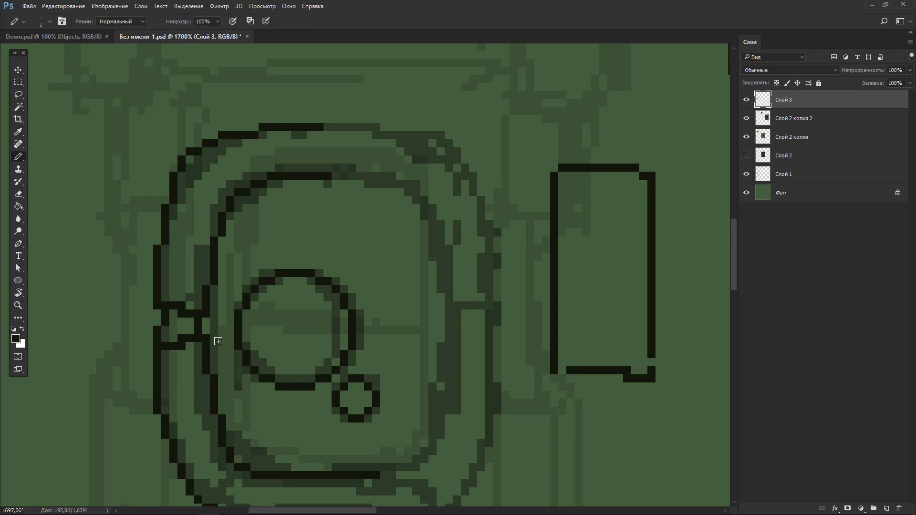
pyautogui.moveTo(224, 322)
pyautogui.mouseDown()
pyautogui.moveTo(267, 338)
pyautogui.moveTo(235, 282)
pyautogui.mouseUp()
# Select and delete the rectangle outline beside the turret
pyautogui.press('m')
pyautogui.moveTo(159, 207); pyautogui.dragTo(341, 403)
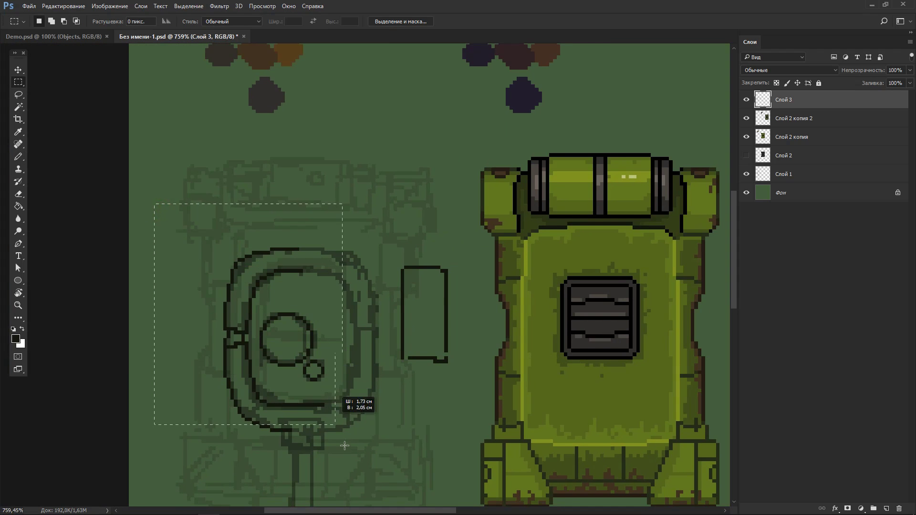
pyautogui.click(346, 446)
pyautogui.moveTo(444, 361); pyautogui.dragTo(461, 379)
pyautogui.press('Delete')
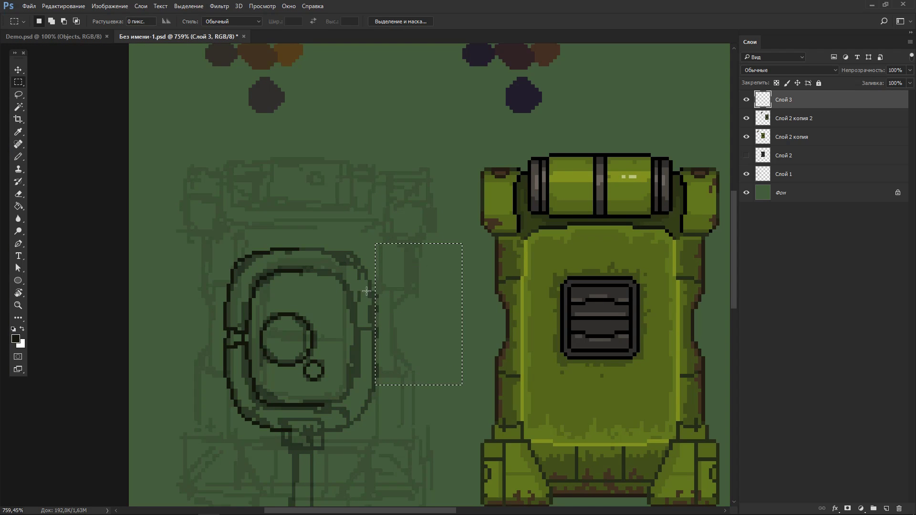
# Duplicate the turret's left outline, flip it horizontally, and place it as the right side
pyautogui.moveTo(350, 222); pyautogui.dragTo(187, 450)
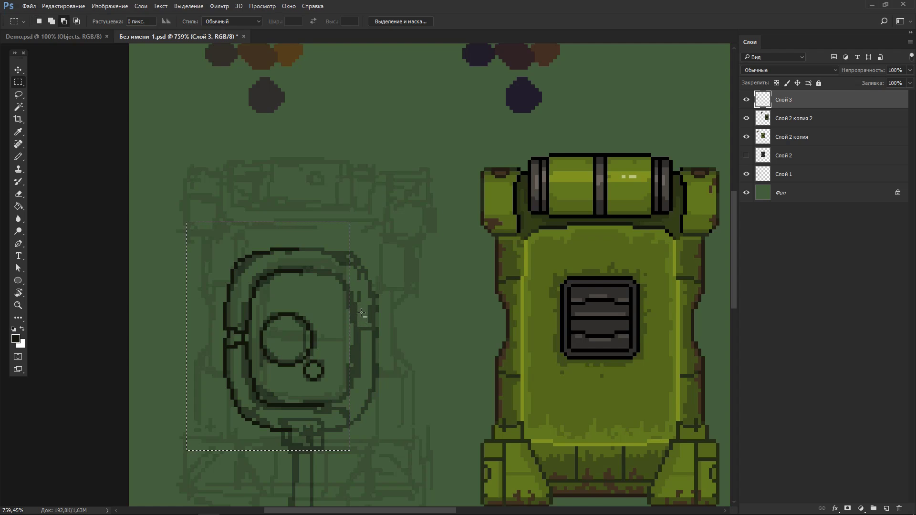
pyautogui.moveTo(371, 298); pyautogui.dragTo(256, 385)
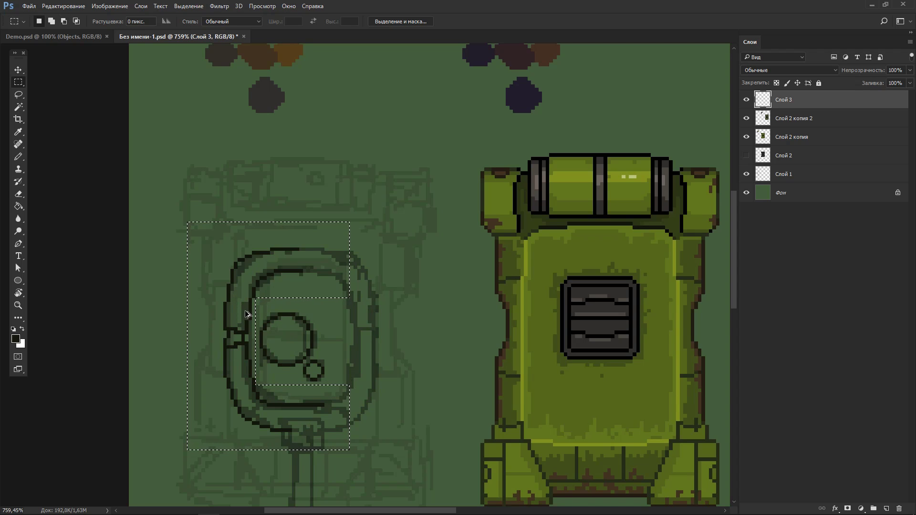
pyautogui.moveTo(247, 320); pyautogui.dragTo(419, 321)
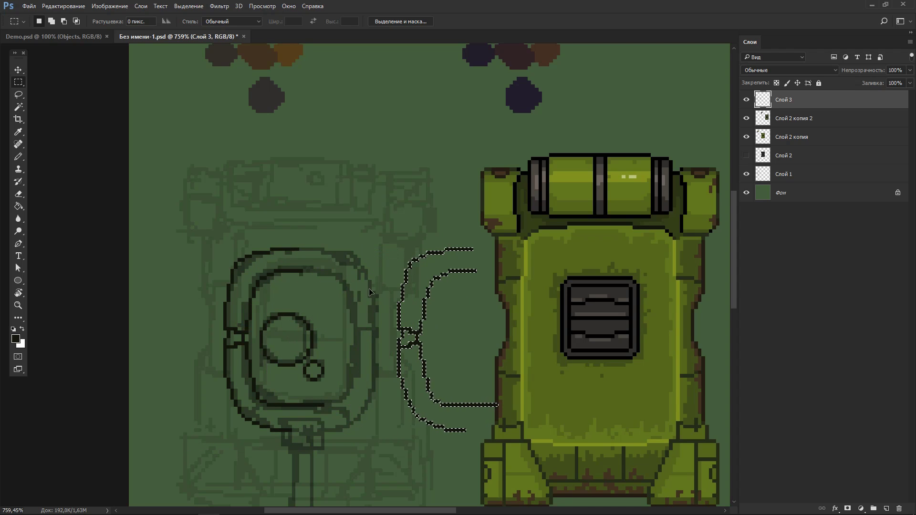
pyautogui.click(63, 6)
pyautogui.moveTo(85, 264)
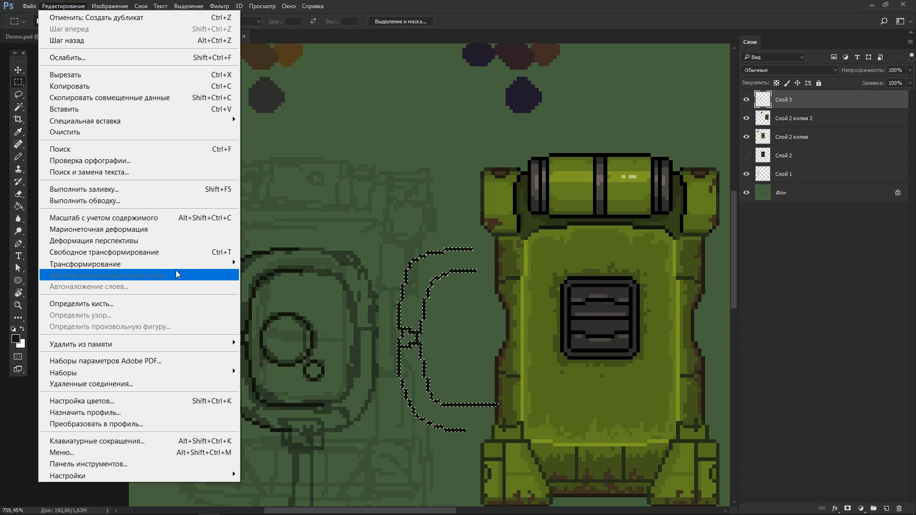
pyautogui.click(291, 395)
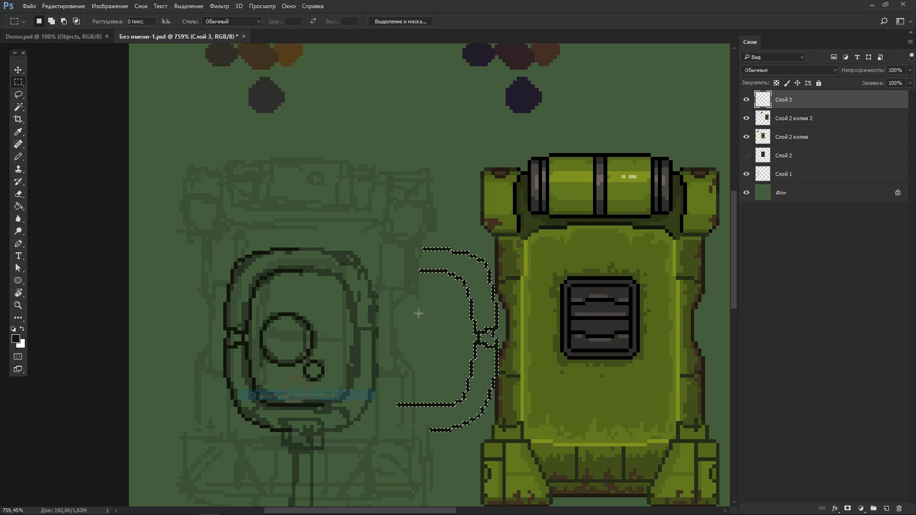
pyautogui.moveTo(467, 311); pyautogui.dragTo(365, 311)
pyautogui.press('b')
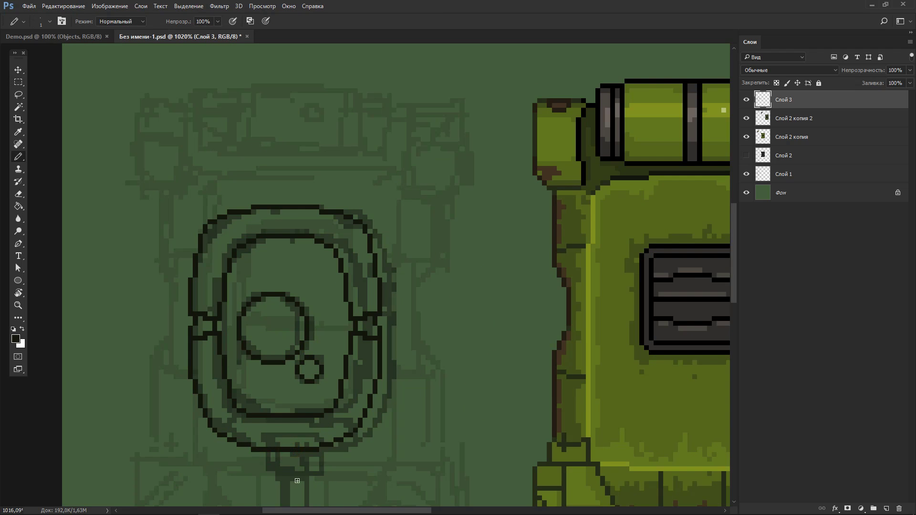
# Check the outline against the sketch and pencil a small rectangle below the ring
pyautogui.click(746, 174)
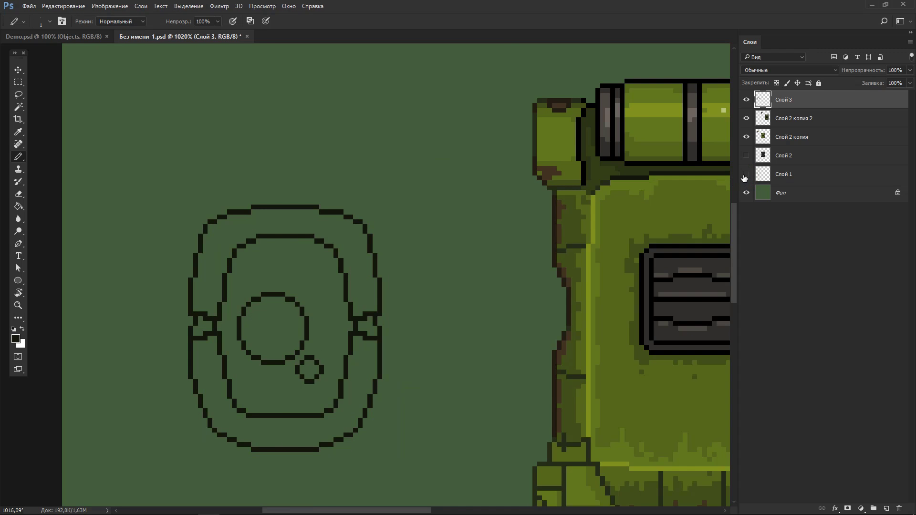
pyautogui.click(745, 175)
pyautogui.moveTo(335, 334); pyautogui.dragTo(348, 174)
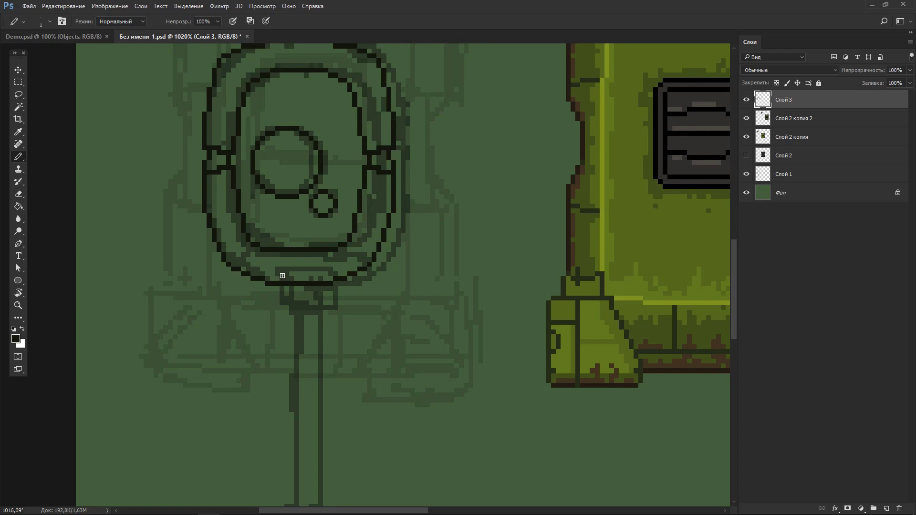
pyautogui.scroll(3, 343, 281)
pyautogui.moveTo(253, 260); pyautogui.dragTo(321, 262)
pyautogui.moveTo(248, 279); pyautogui.dragTo(248, 325)
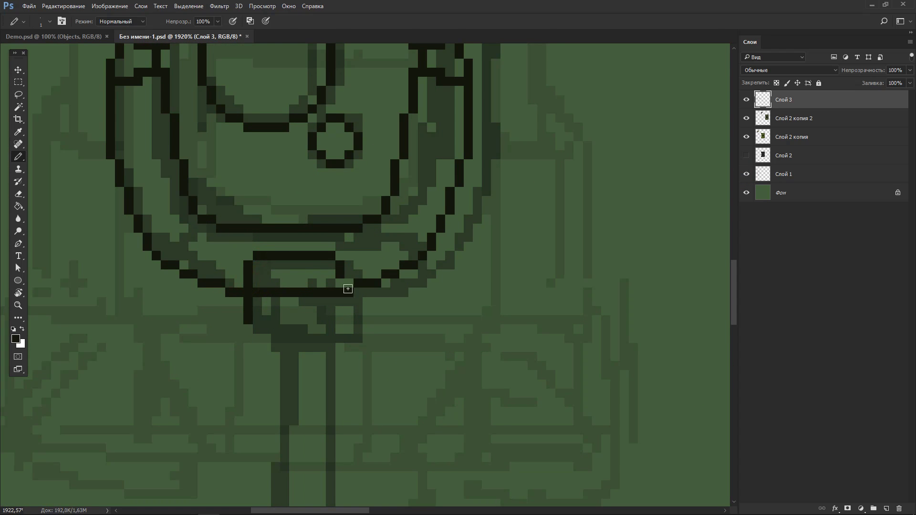
pyautogui.moveTo(339, 284); pyautogui.dragTo(340, 325)
pyautogui.moveTo(266, 330); pyautogui.dragTo(315, 340)
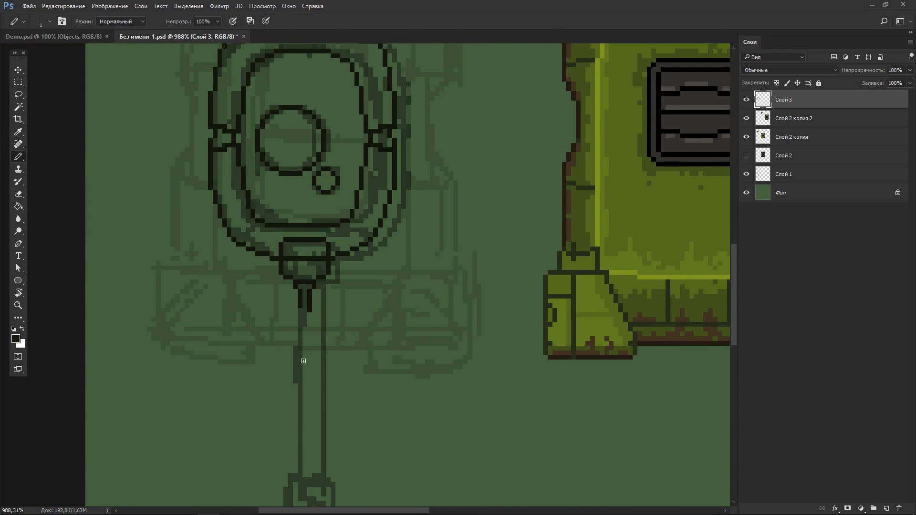
pyautogui.scroll(-3, 282, 358)
# Draw the long gun barrel down from the ring, ending in a ribbed muzzle
pyautogui.click(296, 292)
pyautogui.moveTo(296, 292); pyautogui.dragTo(297, 402)
pyautogui.moveTo(314, 289); pyautogui.dragTo(315, 469)
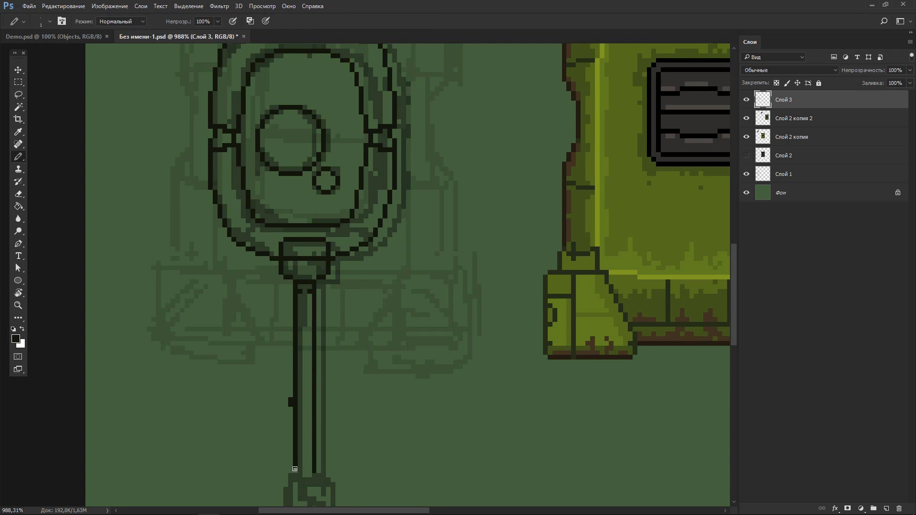
pyautogui.scroll(2, 292, 394)
pyautogui.moveTo(294, 385)
pyautogui.mouseDown()
pyautogui.moveTo(335, 385)
pyautogui.moveTo(286, 426)
pyautogui.mouseUp()
pyautogui.moveTo(341, 397); pyautogui.dragTo(341, 421)
pyautogui.moveTo(278, 433); pyautogui.dragTo(279, 477)
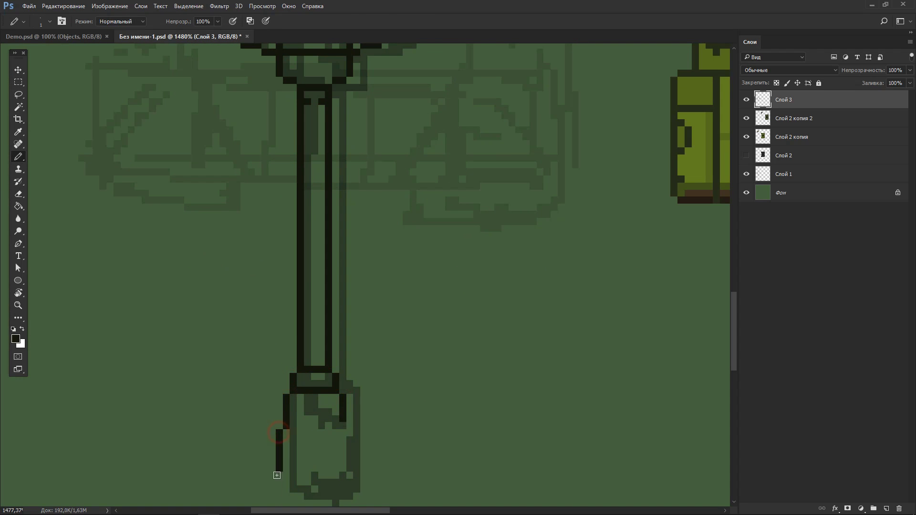
pyautogui.scroll(-3, 278, 420)
pyautogui.moveTo(350, 363); pyautogui.dragTo(350, 422)
pyautogui.moveTo(287, 428); pyautogui.dragTo(328, 434)
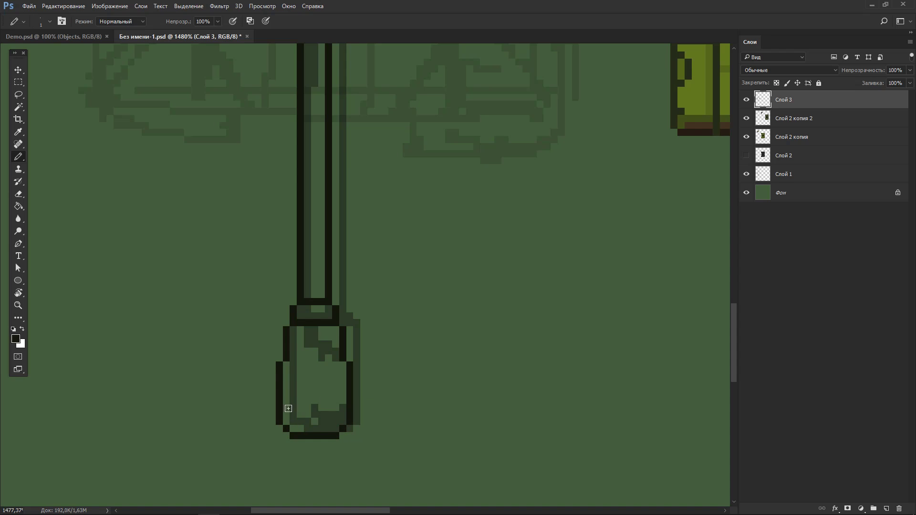
pyautogui.moveTo(293, 375); pyautogui.dragTo(293, 413)
pyautogui.moveTo(336, 375)
pyautogui.mouseDown()
pyautogui.moveTo(336, 412)
pyautogui.moveTo(307, 368)
pyautogui.moveTo(321, 412)
pyautogui.moveTo(339, 395)
pyautogui.mouseUp()
# Clean up stray pixels and nudge the muzzle with the Rectangular Marquee, then deselect
pyautogui.press('e')
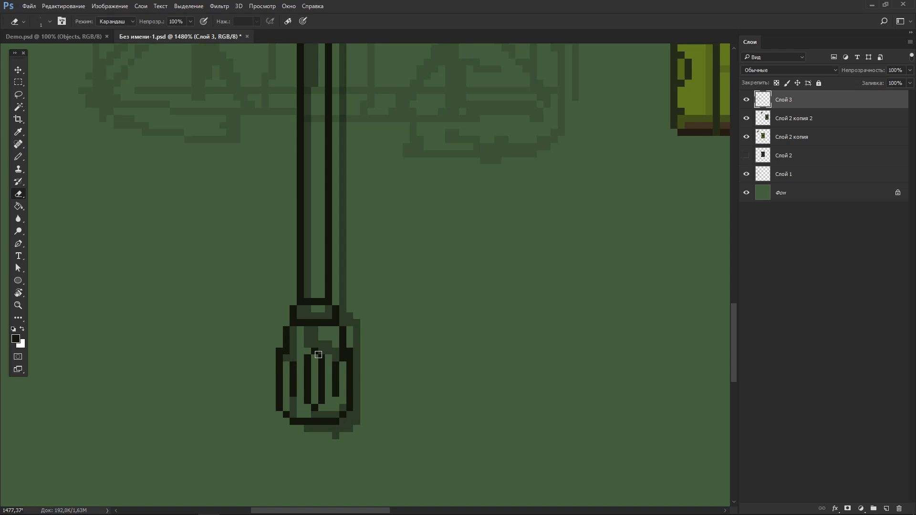
pyautogui.hotkey('ctrl', 'z')
pyautogui.press('m')
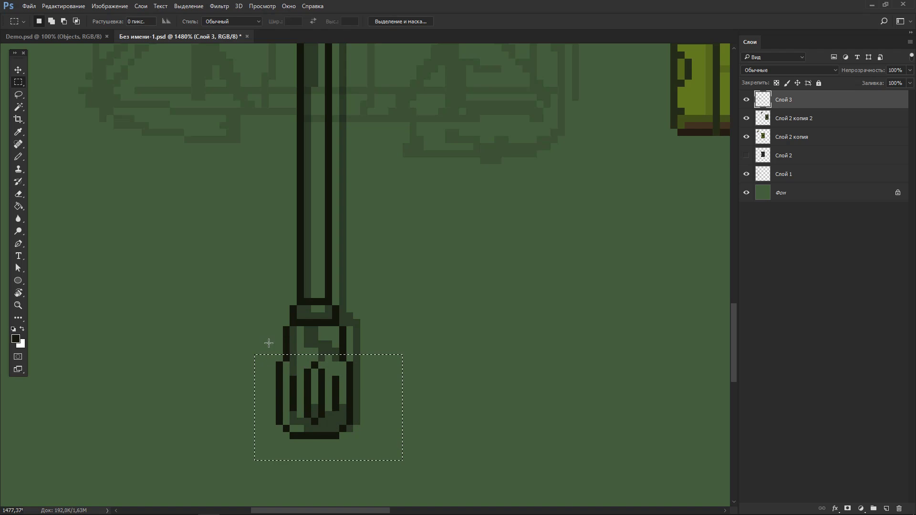
pyautogui.scroll(-5, 374, 366)
pyautogui.hotkey('ctrl', 'd')
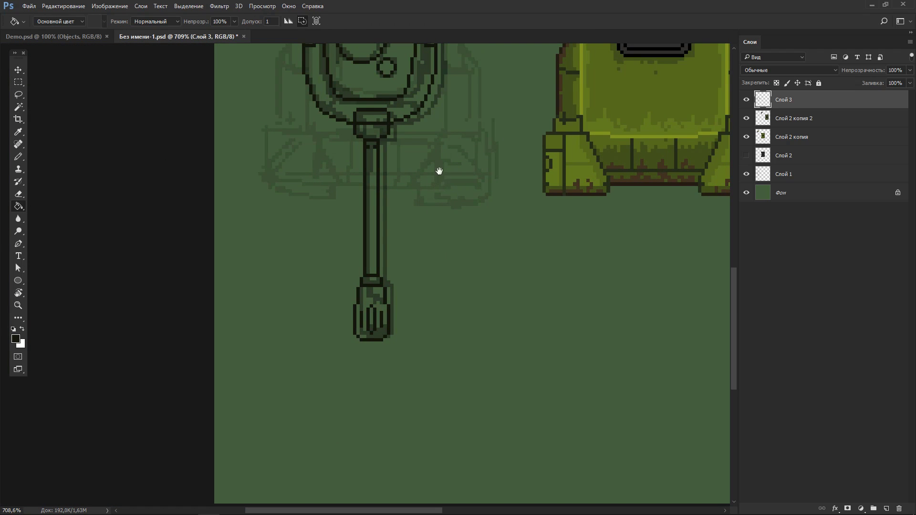
pyautogui.scroll(2, 438, 172)
# Hide the old sketch layer and the left tank copy Слой 2 копия
pyautogui.press('b')
pyautogui.click(747, 174)
pyautogui.press('e')
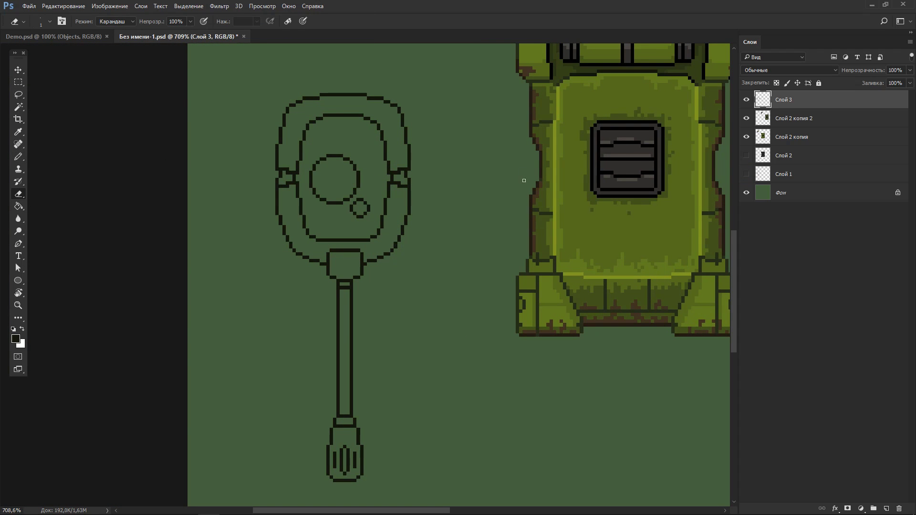
pyautogui.moveTo(511, 143)
pyautogui.mouseDown()
pyautogui.moveTo(439, 182)
pyautogui.moveTo(376, 237)
pyautogui.moveTo(321, 239)
pyautogui.mouseUp()
pyautogui.click(746, 138)
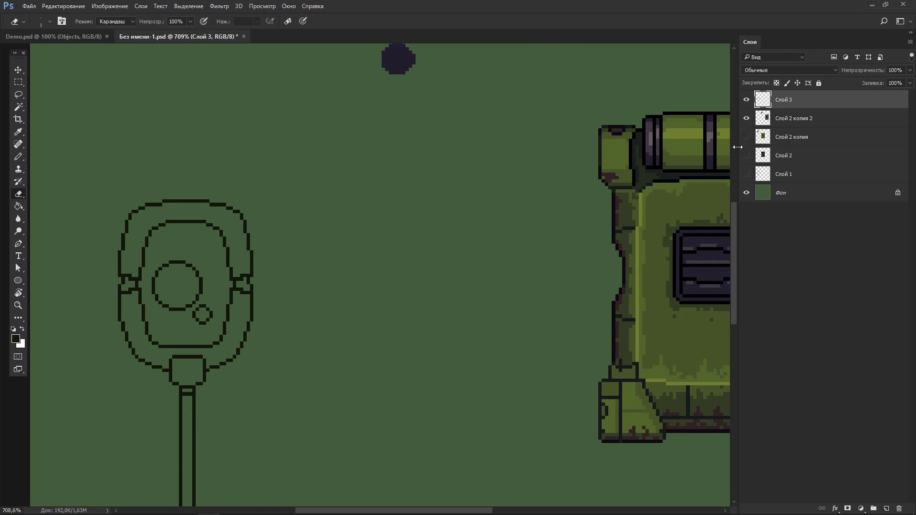
# Select the tank on Слой 2 копия 2 and move it left beside the sketch
pyautogui.press('b')
pyautogui.press('m')
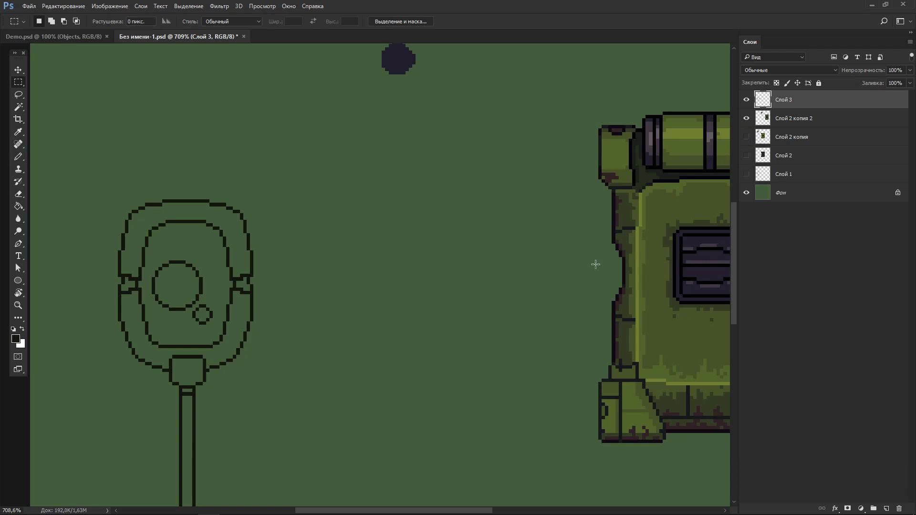
pyautogui.scroll(-3, 583, 261)
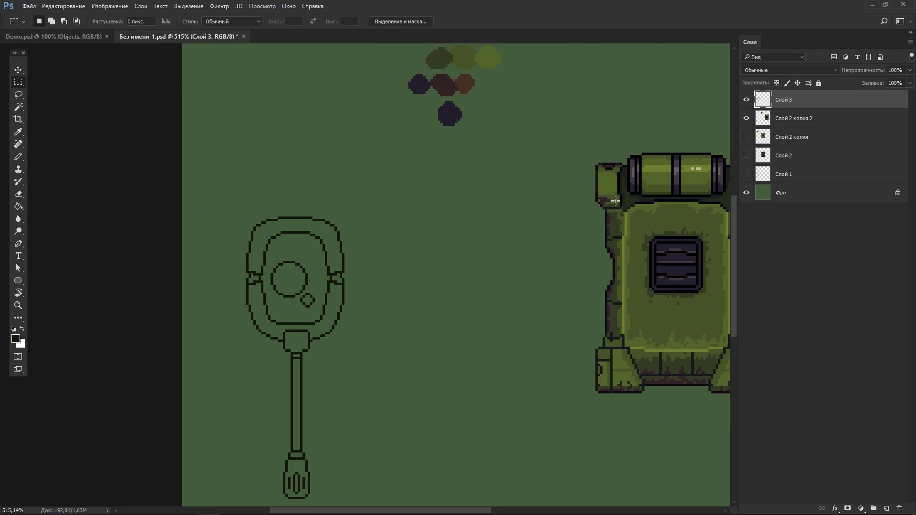
pyautogui.hscroll(2, 597, 190)
pyautogui.click(781, 120)
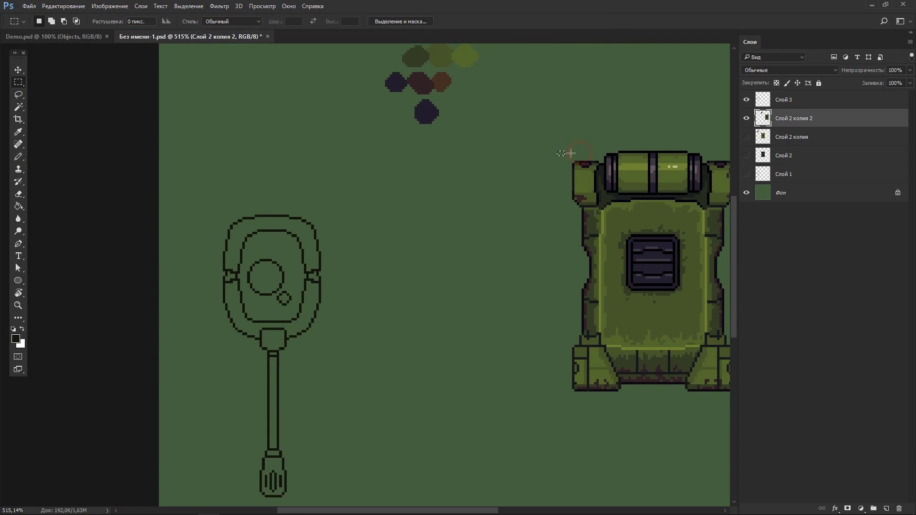
pyautogui.hscroll(4, 545, 153)
pyautogui.moveTo(484, 111); pyautogui.dragTo(690, 404)
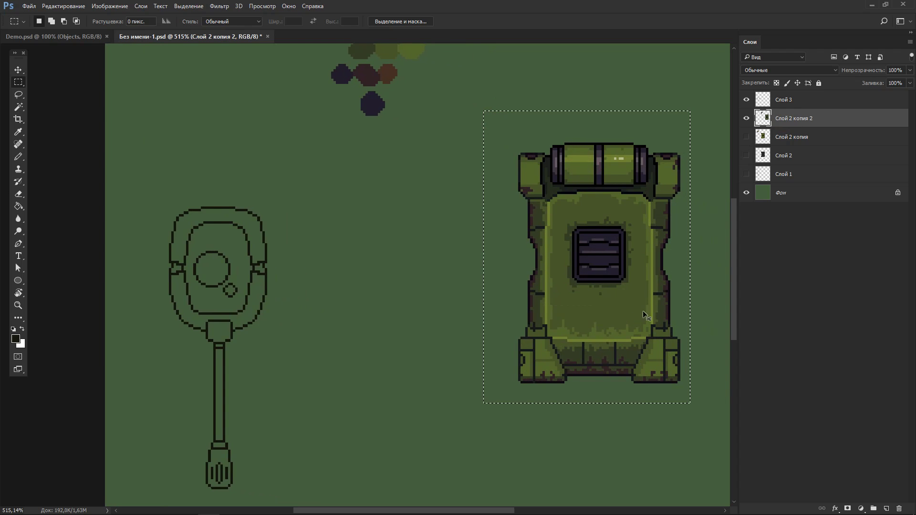
pyautogui.moveTo(643, 311); pyautogui.dragTo(439, 311)
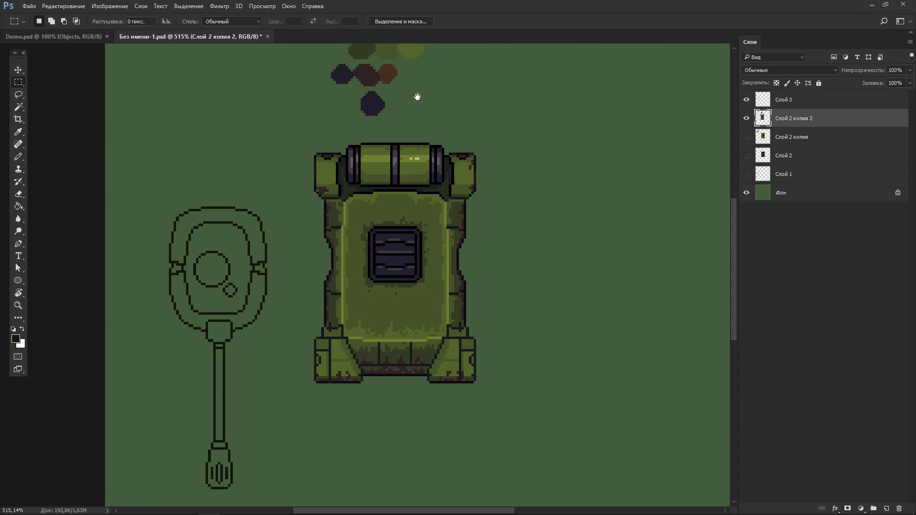
pyautogui.scroll(3, 405, 158)
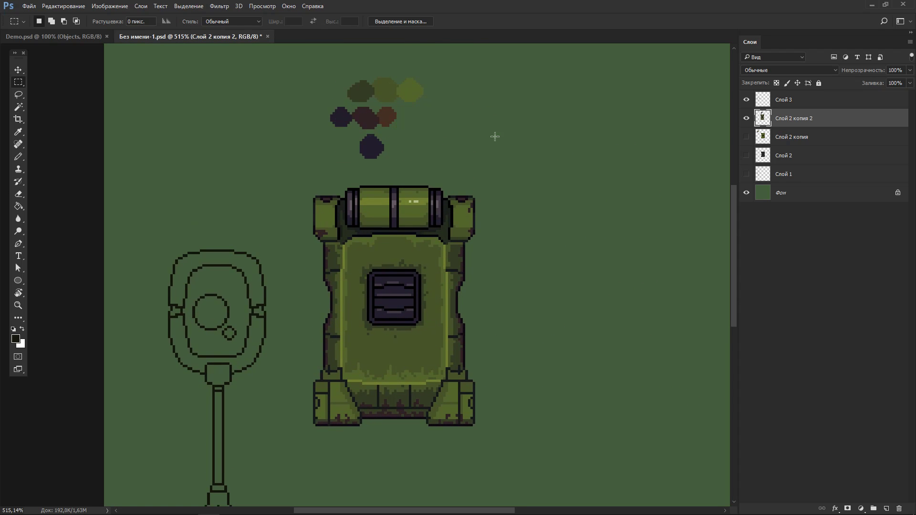
# Move the turret sketch on Слой 3 upward beside the tank
pyautogui.click(746, 138)
pyautogui.click(746, 137)
pyautogui.press('b')
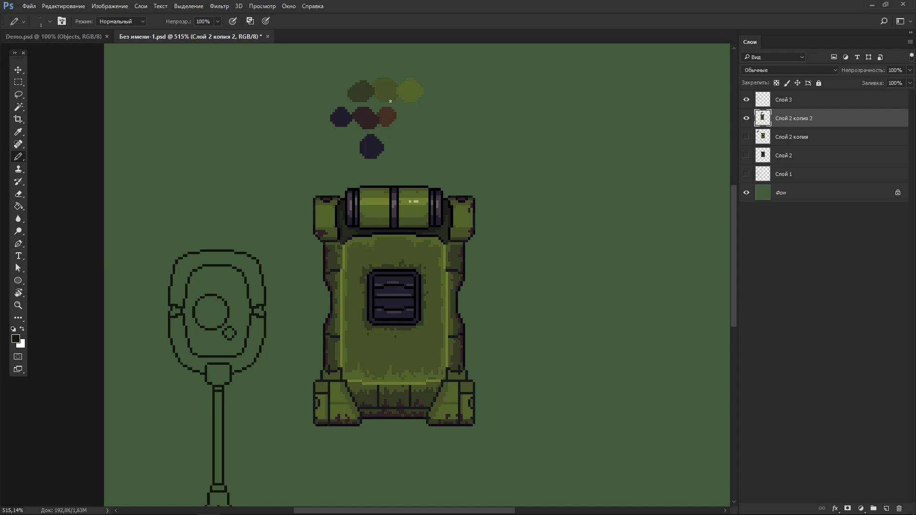
pyautogui.click(796, 106)
pyautogui.press('v')
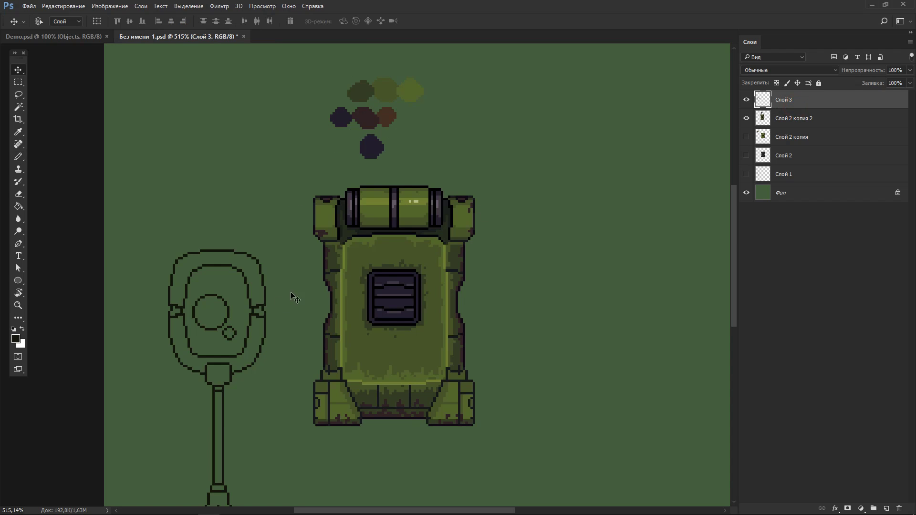
pyautogui.moveTo(260, 315); pyautogui.dragTo(281, 229)
pyautogui.press('g')
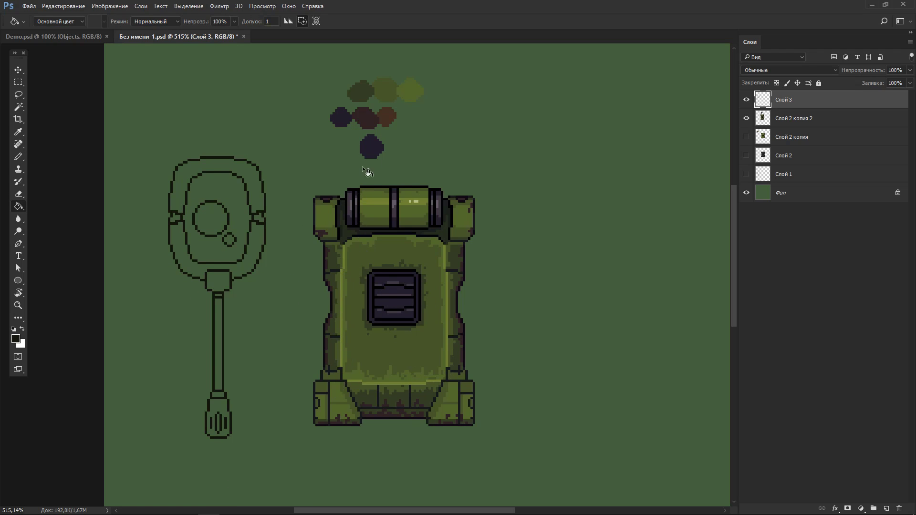
# Fill the turret outline with sampled olive green and the barrel slot with dark purple
pyautogui.click(369, 237)
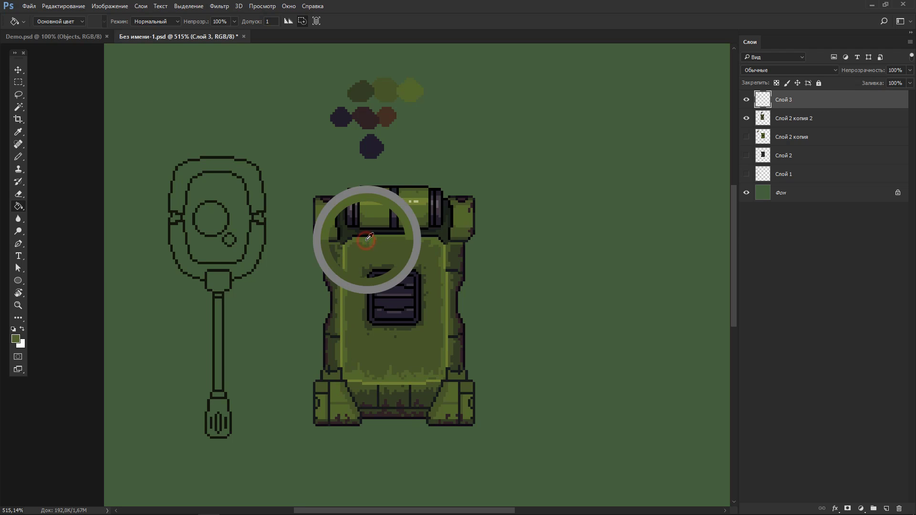
pyautogui.click(225, 286)
pyautogui.keyDown('alt'); pyautogui.scroll(4, 219, 420); pyautogui.keyUp('alt')
pyautogui.press('m')
pyautogui.moveTo(206, 379); pyautogui.dragTo(220, 423)
pyautogui.press('i')
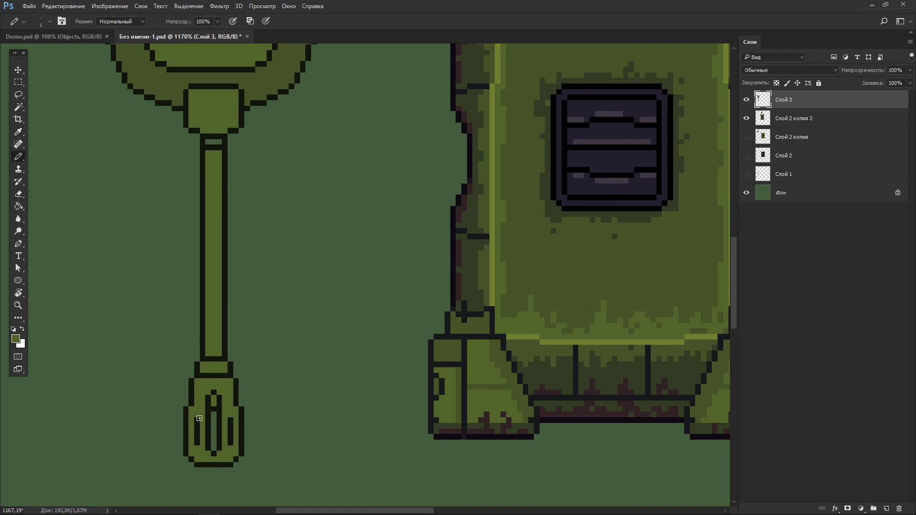
pyautogui.click(449, 339)
pyautogui.press('g')
pyautogui.click(213, 399)
pyautogui.hotkey('ctrl', 'd')
# Shade the barrel sides, bottom and cap with darker green pencil pixels
pyautogui.press('b')
pyautogui.moveTo(208, 143)
pyautogui.mouseDown()
pyautogui.moveTo(209, 370)
pyautogui.moveTo(219, 143)
pyautogui.mouseUp()
pyautogui.press('g')
pyautogui.press('b')
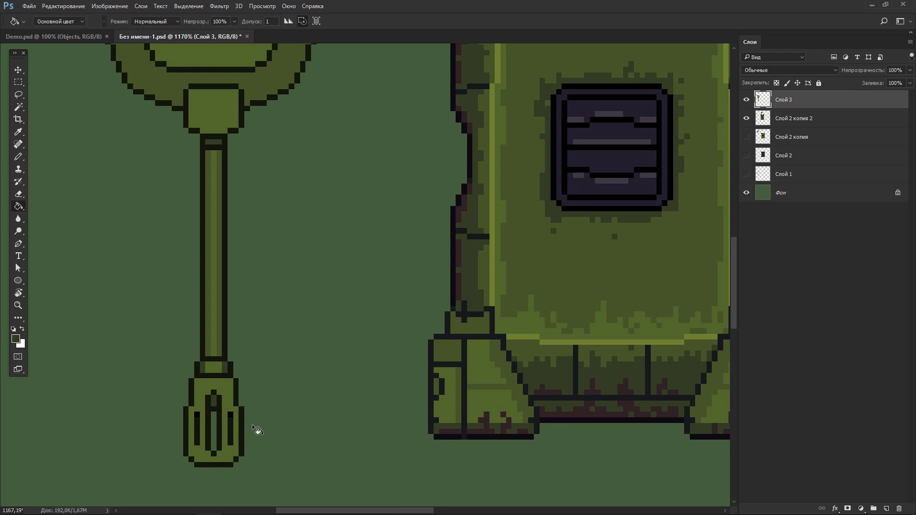
pyautogui.moveTo(231, 460); pyautogui.dragTo(200, 460)
pyautogui.keyDown('alt'); pyautogui.click(230, 438); pyautogui.keyUp('alt')
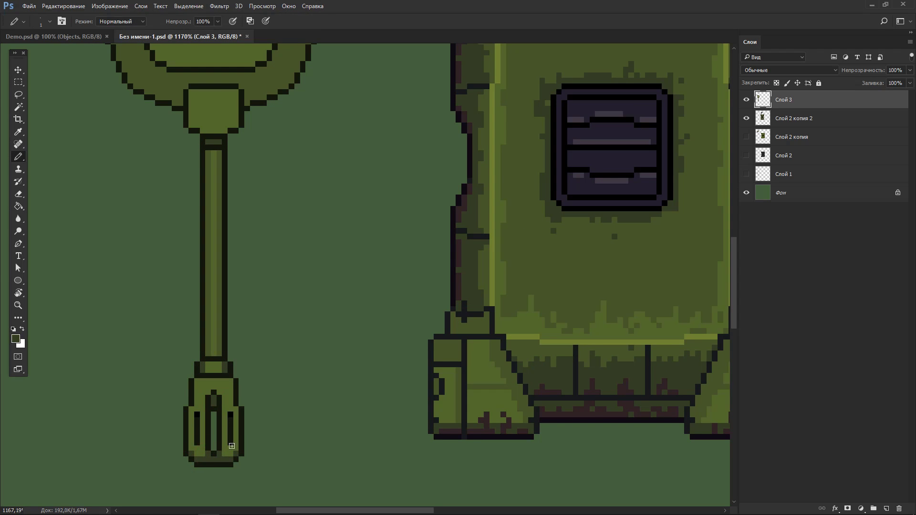
pyautogui.scroll(2, 252, 341)
pyautogui.moveTo(210, 149); pyautogui.dragTo(237, 192)
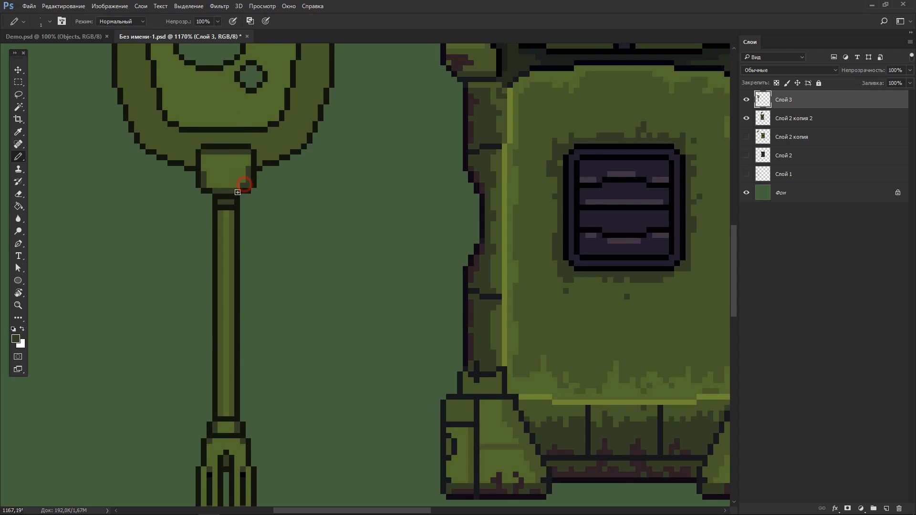
pyautogui.scroll(-3, 231, 205)
# Fill the large and small lenses dark purple and duplicate the layer as Слой 3 копия
pyautogui.keyDown('alt'); pyautogui.click(455, 293); pyautogui.keyUp('alt')
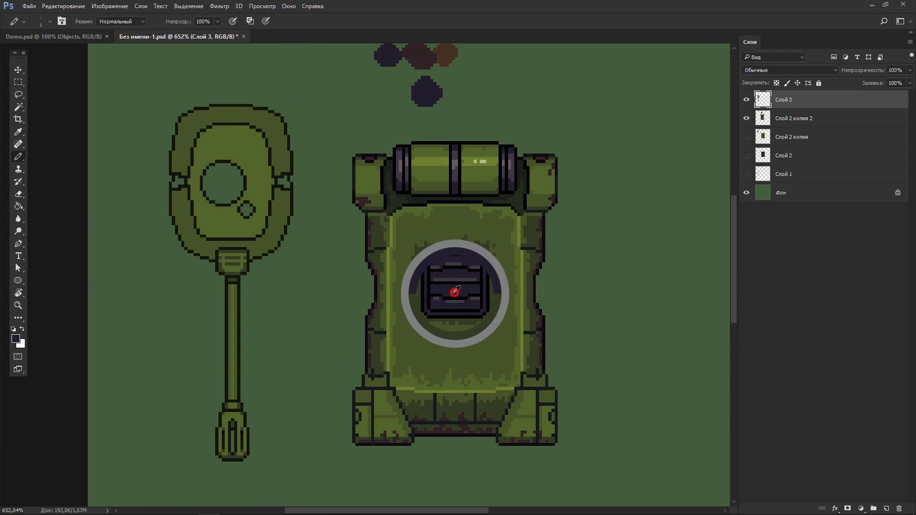
pyautogui.scroll(3, 199, 158)
pyautogui.press('g')
pyautogui.click(191, 153)
pyautogui.scroll(1, 136, 129)
pyautogui.click(268, 291)
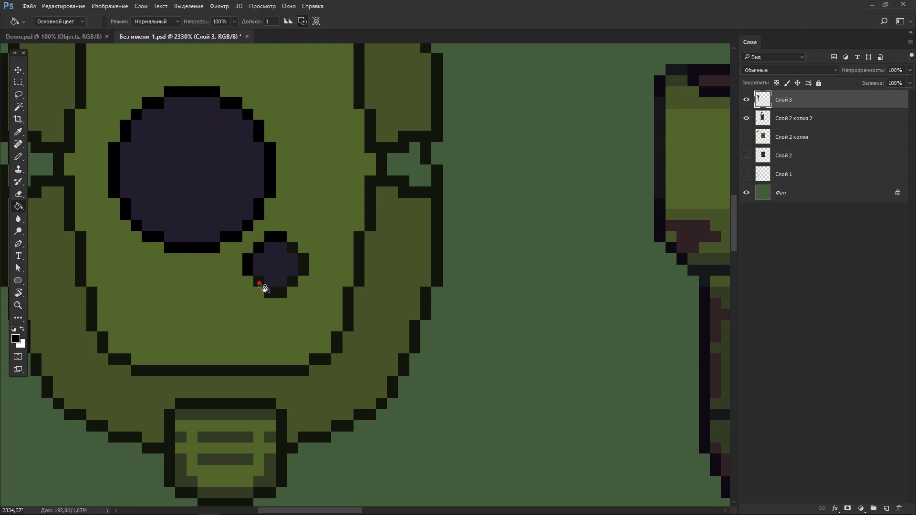
pyautogui.hotkey('ctrl', 'j')
pyautogui.scroll(-2, 243, 219)
# Magic Wand-select the large purple lens and contract the selection by 1 pixel
pyautogui.press('w')
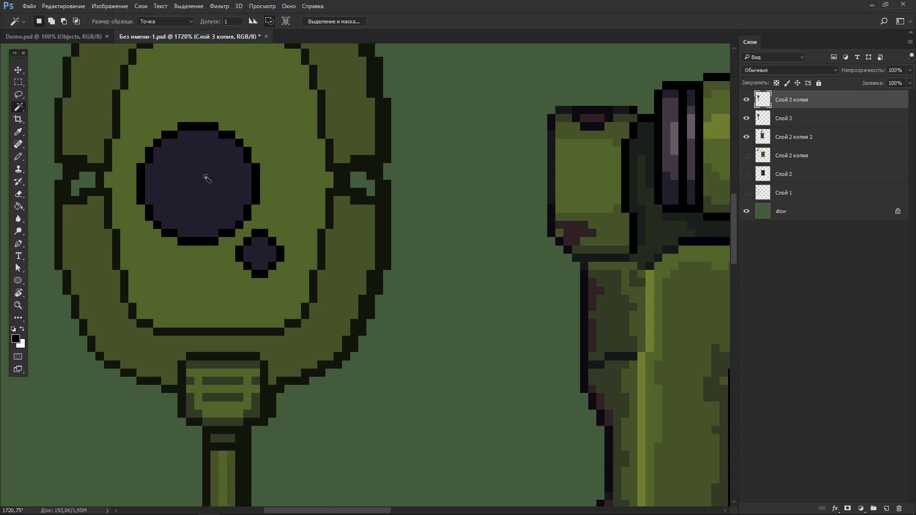
pyautogui.click(211, 180)
pyautogui.click(188, 6)
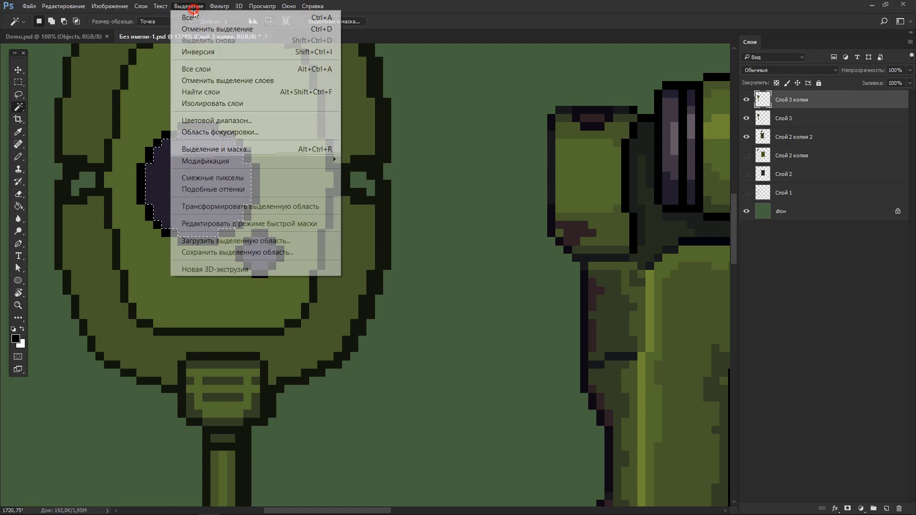
pyautogui.moveTo(215, 161)
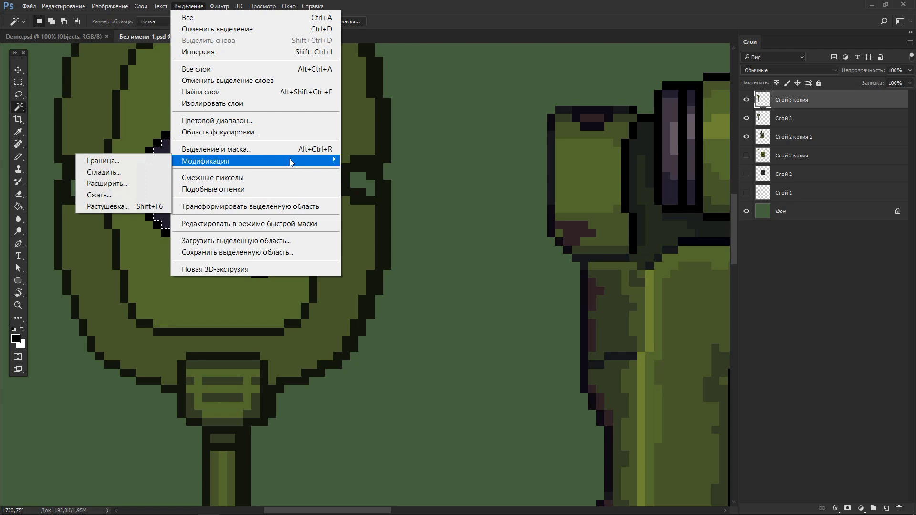
pyautogui.click(124, 194)
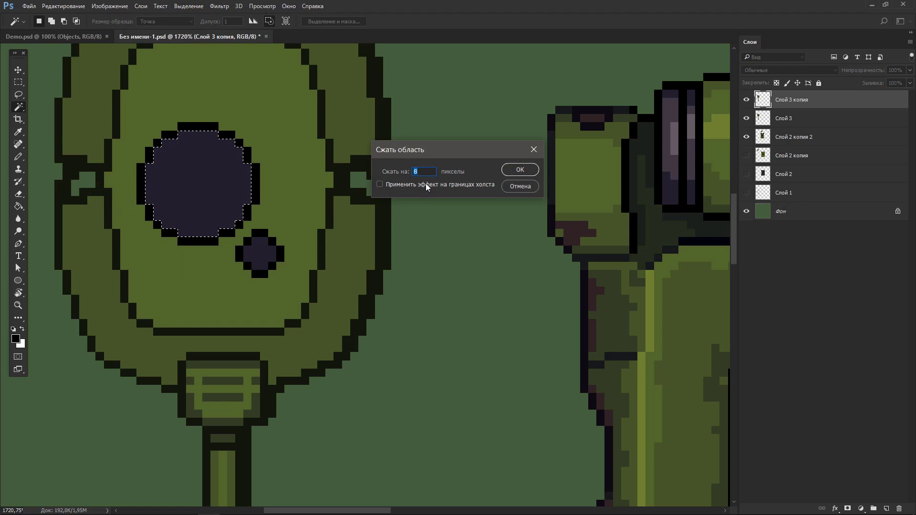
pyautogui.write('1')
pyautogui.click(520, 170)
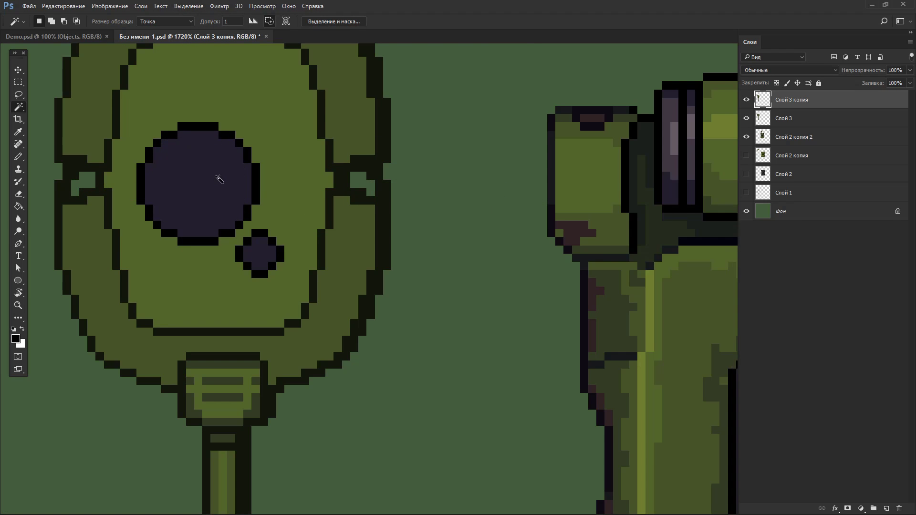
# Raise the Lightness in Hue/Saturation to lighten the selected hatch circle
pyautogui.press('f')
pyautogui.press('f')
pyautogui.press('f')
pyautogui.press('g')
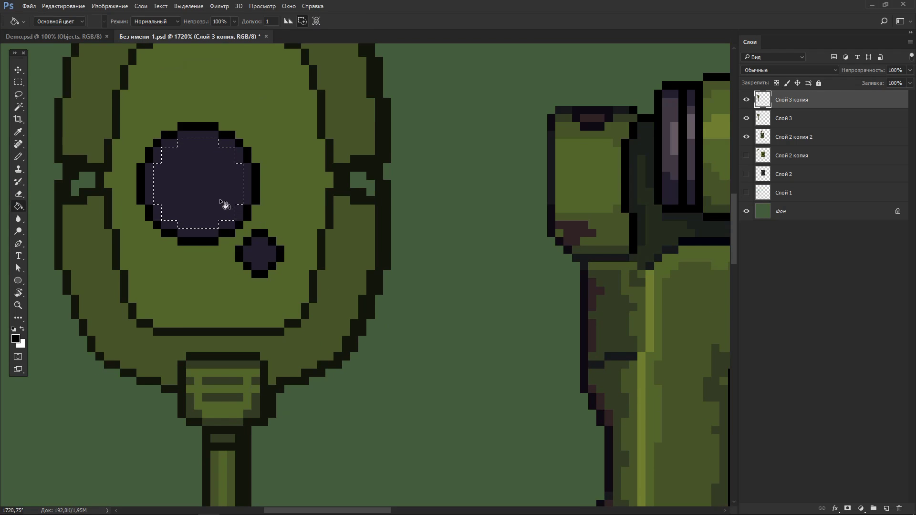
pyautogui.hotkey('ctrl', 'u')
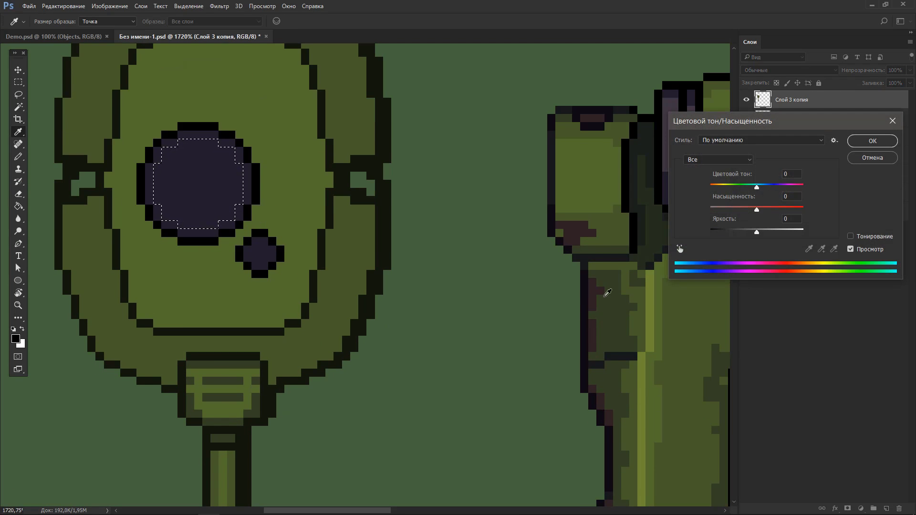
pyautogui.moveTo(757, 232); pyautogui.dragTo(762, 232)
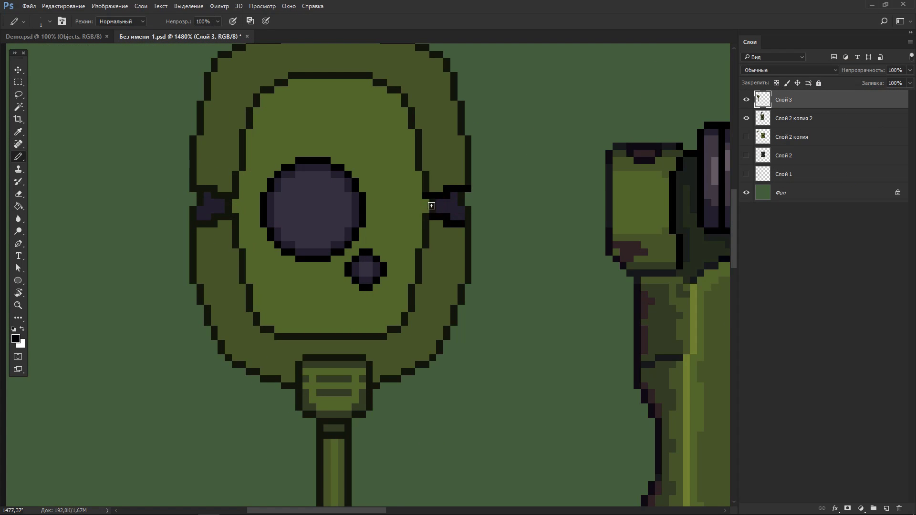
# Darken the turret's side holes and draw a glasses-like detail inside the hatch
pyautogui.click(194, 189)
pyautogui.click(326, 207)
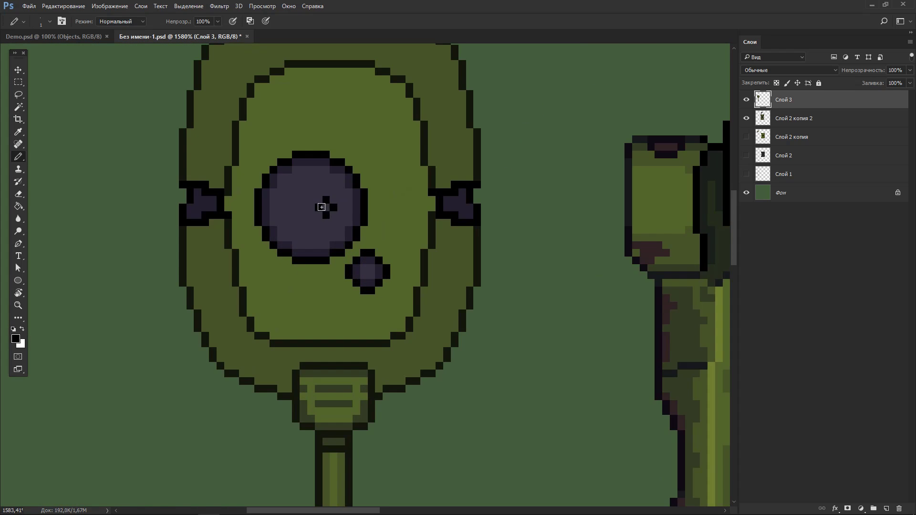
pyautogui.moveTo(272, 210); pyautogui.dragTo(315, 210)
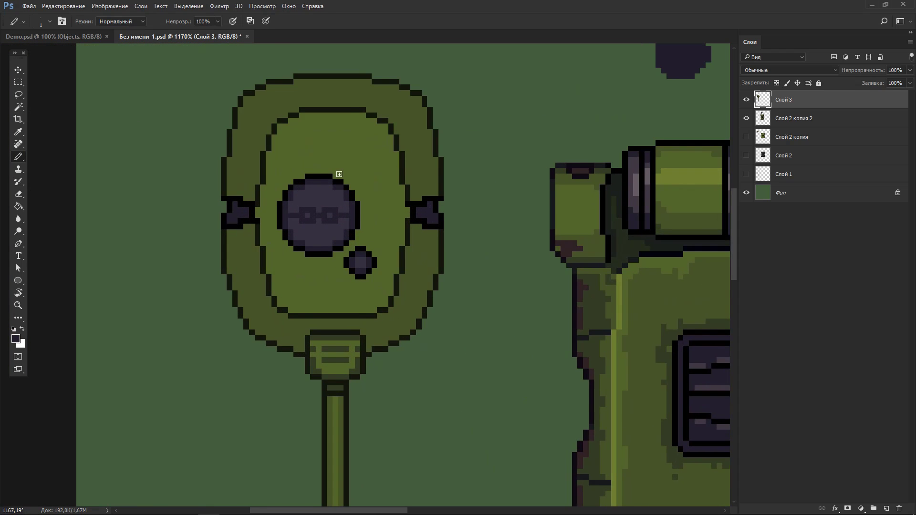
pyautogui.scroll(-2, 336, 223)
# Lock Слой 3's transparent pixels and shade the ring's edges darker
pyautogui.press('/')
pyautogui.moveTo(228, 236)
pyautogui.mouseDown()
pyautogui.moveTo(243, 308)
pyautogui.moveTo(300, 350)
pyautogui.mouseUp()
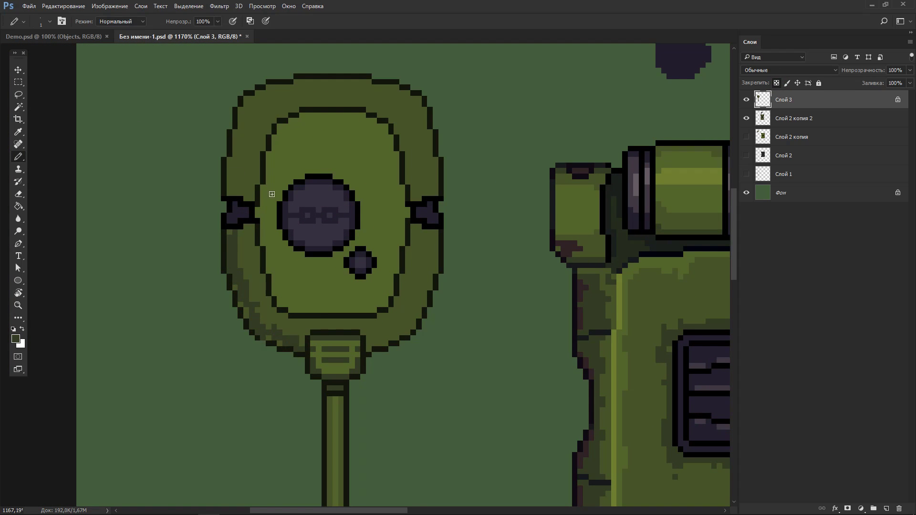
pyautogui.moveTo(229, 196)
pyautogui.mouseDown()
pyautogui.moveTo(242, 108)
pyautogui.moveTo(245, 305)
pyautogui.moveTo(287, 387)
pyautogui.mouseUp()
pyautogui.scroll(3, 225, 310)
pyautogui.click(214, 226)
pyautogui.scroll(3, 215, 226)
pyautogui.moveTo(268, 135)
pyautogui.mouseDown()
pyautogui.moveTo(420, 135)
pyautogui.moveTo(488, 166)
pyautogui.moveTo(510, 250)
pyautogui.moveTo(499, 407)
pyautogui.moveTo(418, 426)
pyautogui.moveTo(476, 402)
pyautogui.moveTo(501, 265)
pyautogui.mouseUp()
pyautogui.scroll(-2, 499, 407)
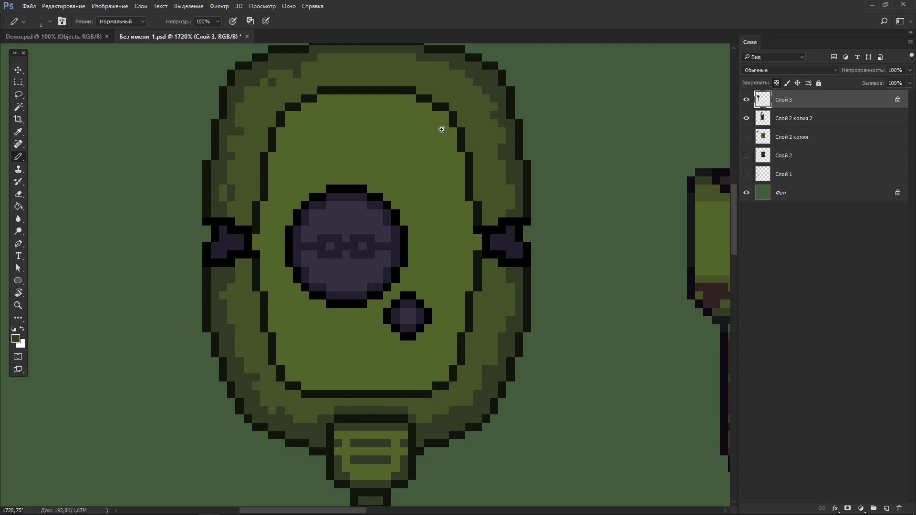
pyautogui.scroll(-4, 429, 127)
# With a 3 px pencil, paint darker patches inside the ring and around the purple circle
pyautogui.press(']')
pyautogui.press(']')
pyautogui.scroll(3, 399, 281)
pyautogui.moveTo(362, 268)
pyautogui.mouseDown()
pyautogui.moveTo(399, 281)
pyautogui.moveTo(546, 200)
pyautogui.mouseUp()
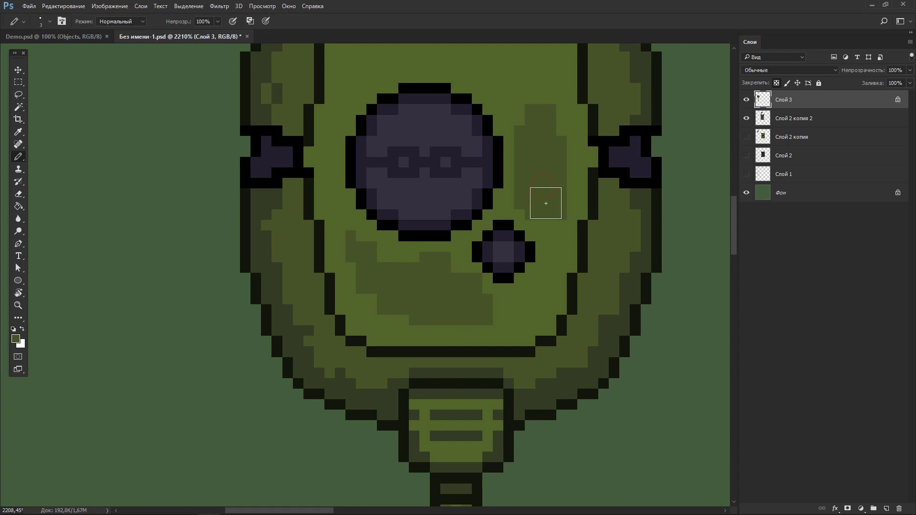
pyautogui.scroll(2, 546, 201)
pyautogui.moveTo(358, 158)
pyautogui.mouseDown()
pyautogui.moveTo(474, 121)
pyautogui.moveTo(468, 429)
pyautogui.moveTo(341, 194)
pyautogui.moveTo(434, 444)
pyautogui.mouseUp()
pyautogui.press('[')
pyautogui.press('[')
pyautogui.scroll(-5, 515, 380)
# Paint a shading stroke on the barrel using a colour sampled from the tank
pyautogui.press('g')
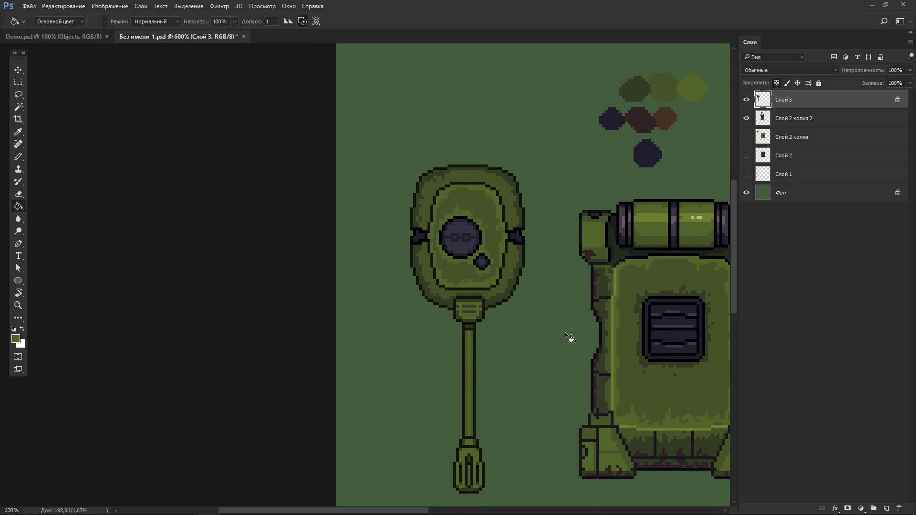
pyautogui.scroll(3, 505, 379)
pyautogui.scroll(-3, 426, 327)
pyautogui.press('b')
pyautogui.scroll(2, 423, 416)
pyautogui.keyDown('alt'); pyautogui.click(423, 416); pyautogui.keyUp('alt')
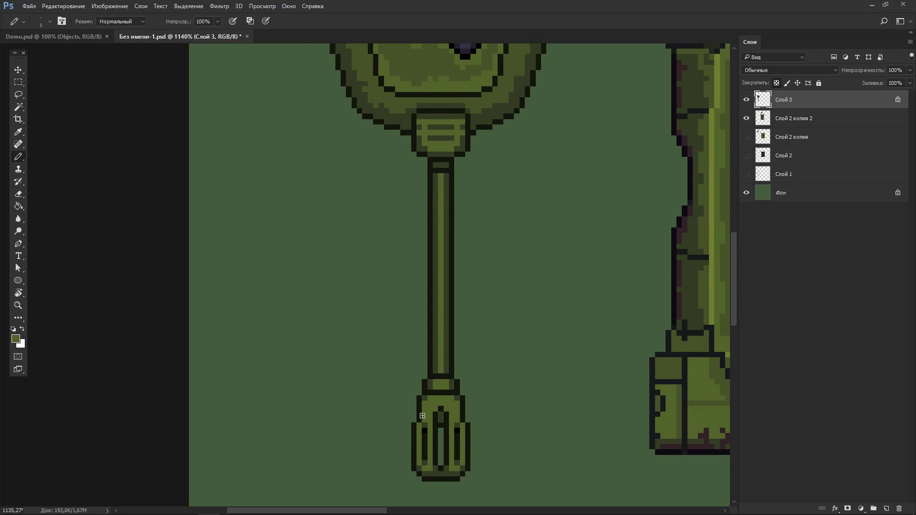
pyautogui.moveTo(435, 308); pyautogui.dragTo(432, 429)
pyautogui.press('g')
pyautogui.scroll(-3, 439, 397)
pyautogui.press('b')
pyautogui.scroll(3, 433, 401)
# Shade the prongs of the barrel tip and sample the hatch's purple-grey colour
pyautogui.moveTo(481, 355); pyautogui.dragTo(477, 441)
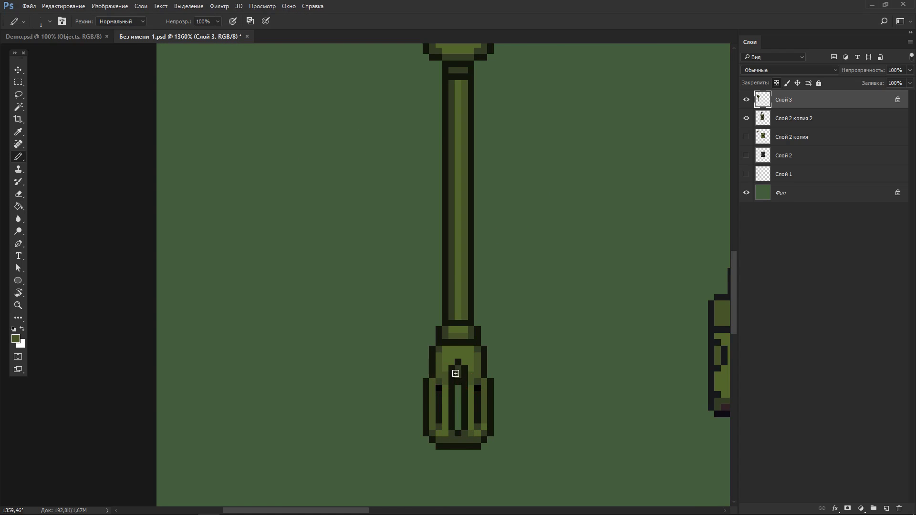
pyautogui.scroll(-3, 455, 373)
pyautogui.scroll(3, 293, 217)
pyautogui.keyDown('alt'); pyautogui.click(274, 230); pyautogui.keyUp('alt')
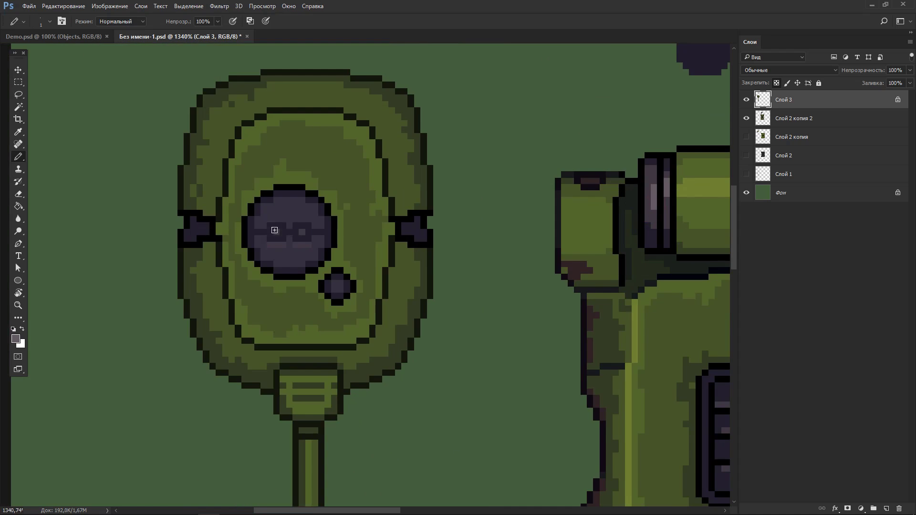
pyautogui.scroll(-2, 474, 198)
pyautogui.scroll(-3, 143, 225)
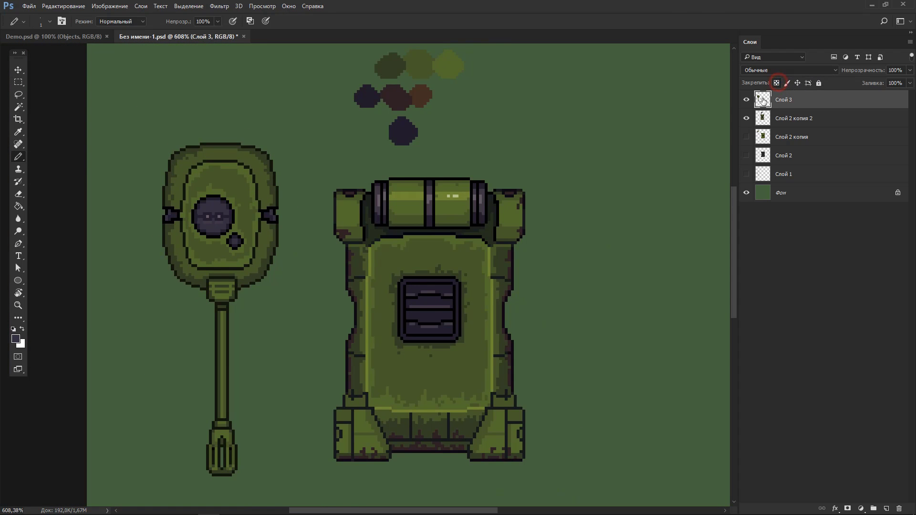
# Move the turret onto the middle of the hull and nudge it slightly lower
pyautogui.click(18, 71)
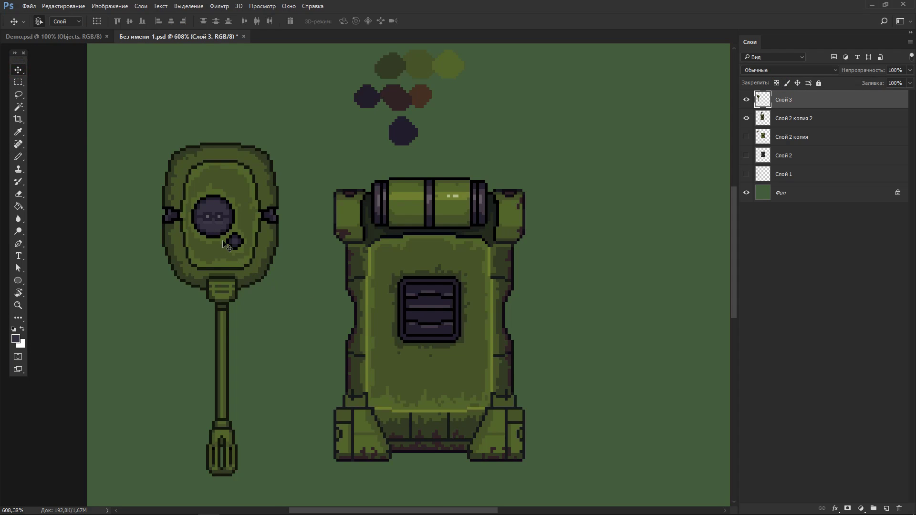
pyautogui.moveTo(231, 242)
pyautogui.mouseDown()
pyautogui.moveTo(440, 341)
pyautogui.moveTo(439, 350)
pyautogui.moveTo(431, 285)
pyautogui.moveTo(438, 294)
pyautogui.moveTo(442, 237)
pyautogui.mouseUp()
pyautogui.scroll(-2, 431, 285)
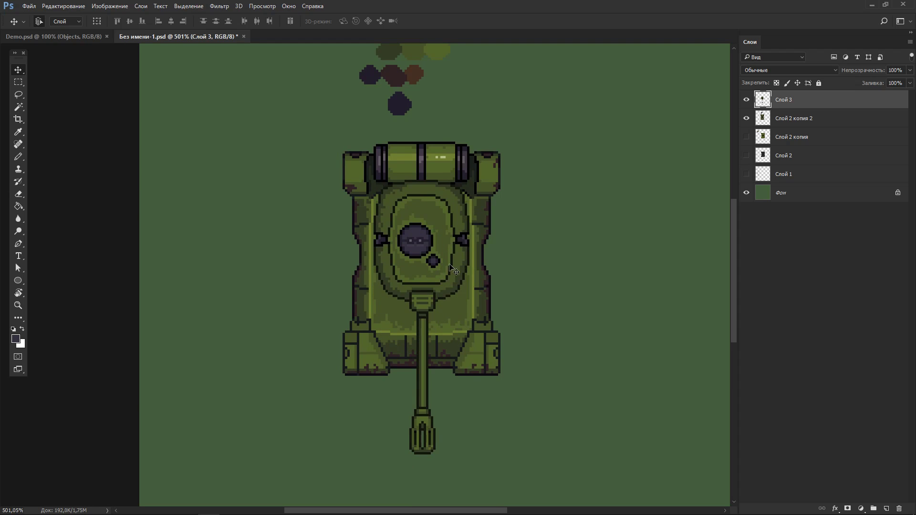
pyautogui.hotkey('ctrl', 'alt', 'z')
pyautogui.hotkey('ctrl', 'alt', 'z')
pyautogui.hotkey('ctrl', 'alt', 'z')
pyautogui.hotkey('ctrl', 'shift', 'z')
pyautogui.hotkey('ctrl', 'shift', 'z')
pyautogui.hotkey('ctrl', 'shift', 'z')
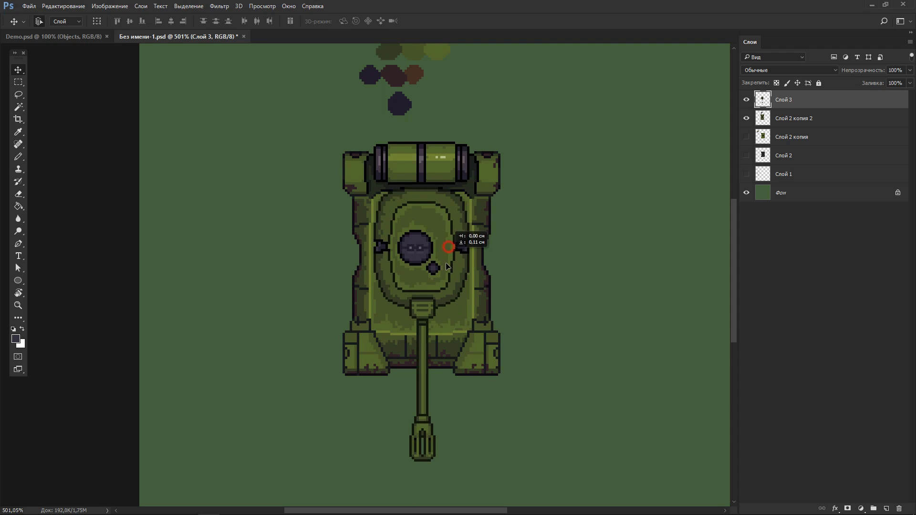
pyautogui.moveTo(446, 246); pyautogui.dragTo(446, 265)
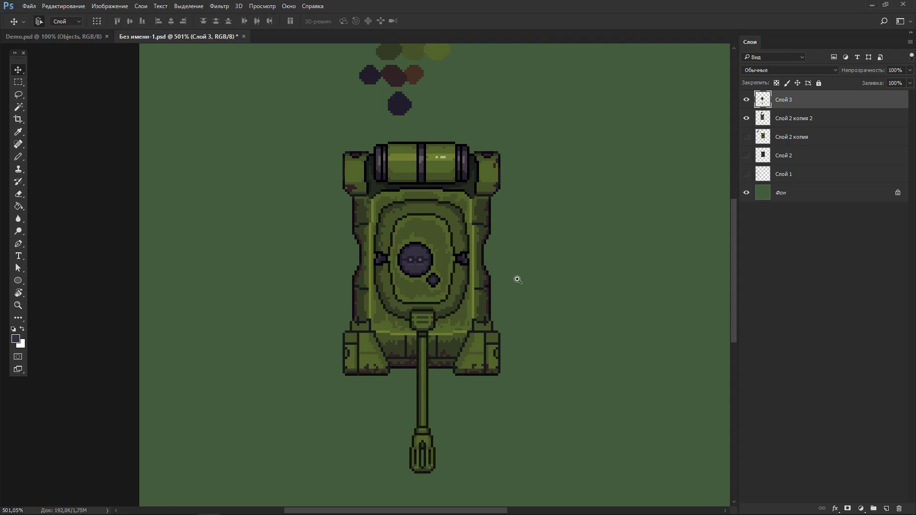
pyautogui.scroll(-5, 513, 276)
pyautogui.scroll(5, 513, 277)
pyautogui.scroll(1, 512, 279)
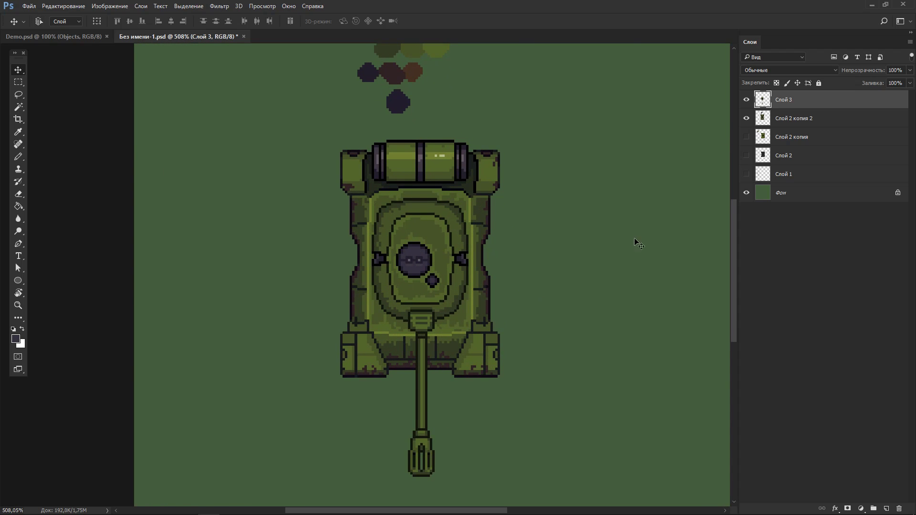
# Apply a Multiply drop shadow to Слой 3: opacity 43%, angle 79°, distance 1 px
pyautogui.doubleClick(805, 102)
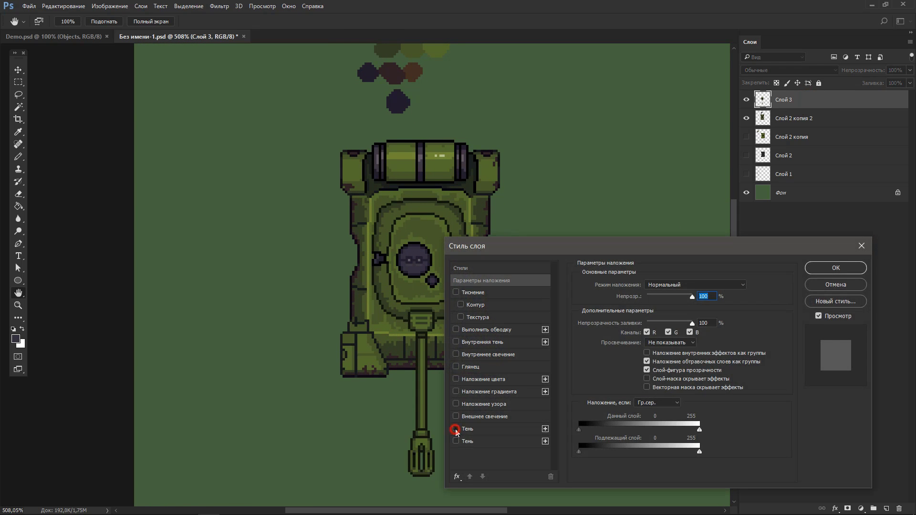
pyautogui.click(465, 430)
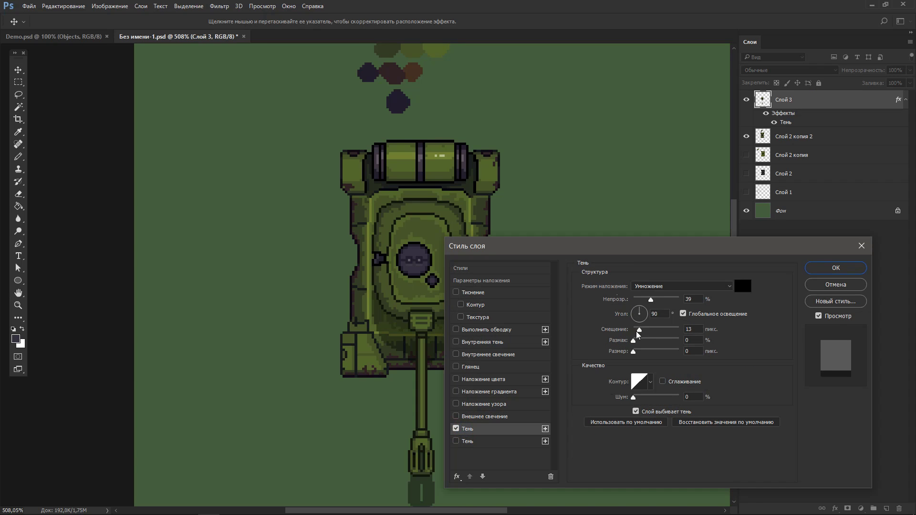
pyautogui.click(633, 341)
pyautogui.moveTo(637, 331); pyautogui.dragTo(636, 333)
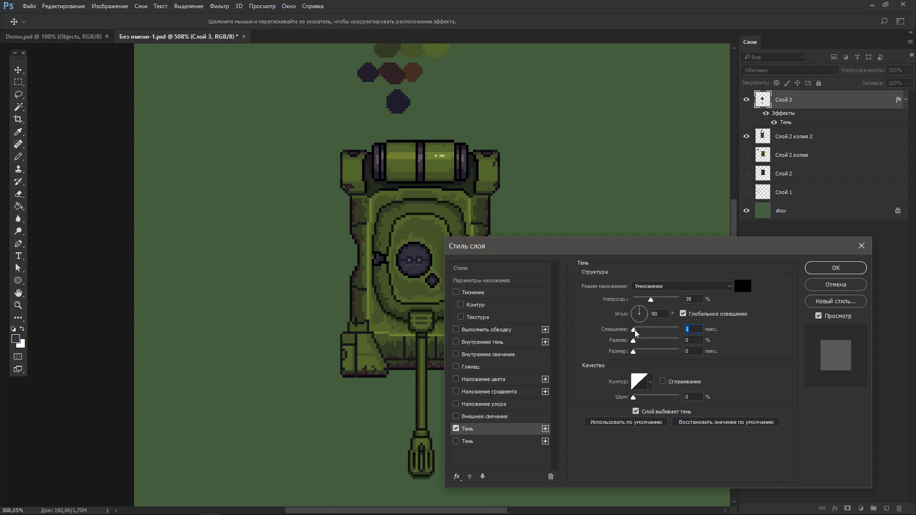
pyautogui.click(635, 333)
pyautogui.moveTo(635, 333); pyautogui.dragTo(635, 334)
pyautogui.moveTo(648, 302); pyautogui.dragTo(655, 301)
pyautogui.moveTo(634, 332); pyautogui.dragTo(649, 316)
pyautogui.moveTo(641, 313); pyautogui.dragTo(642, 314)
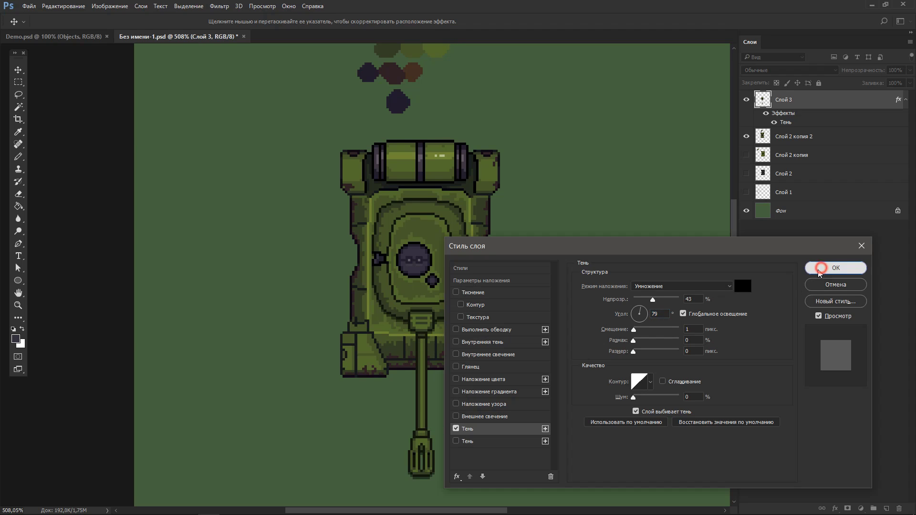
pyautogui.click(814, 267)
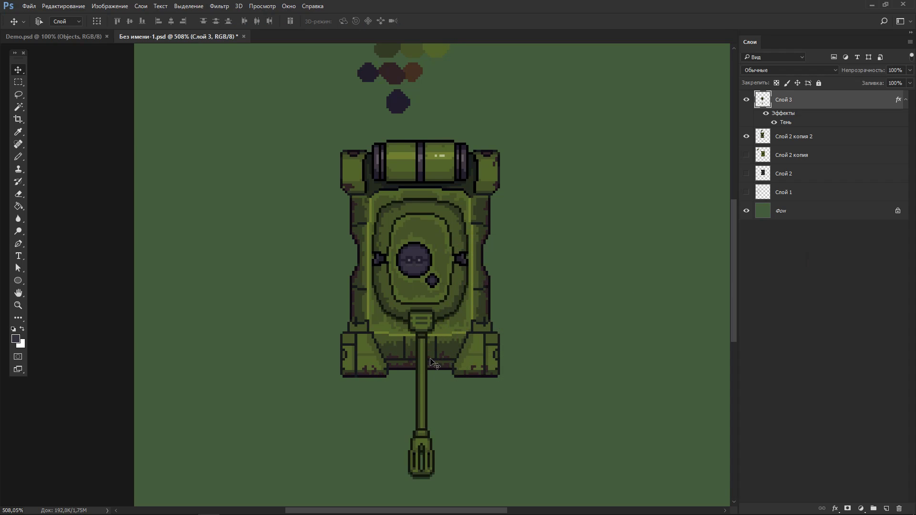
# Give Слой 2 копия 2 a 2 px, 43% Multiply drop shadow at 55°
pyautogui.doubleClick(835, 138)
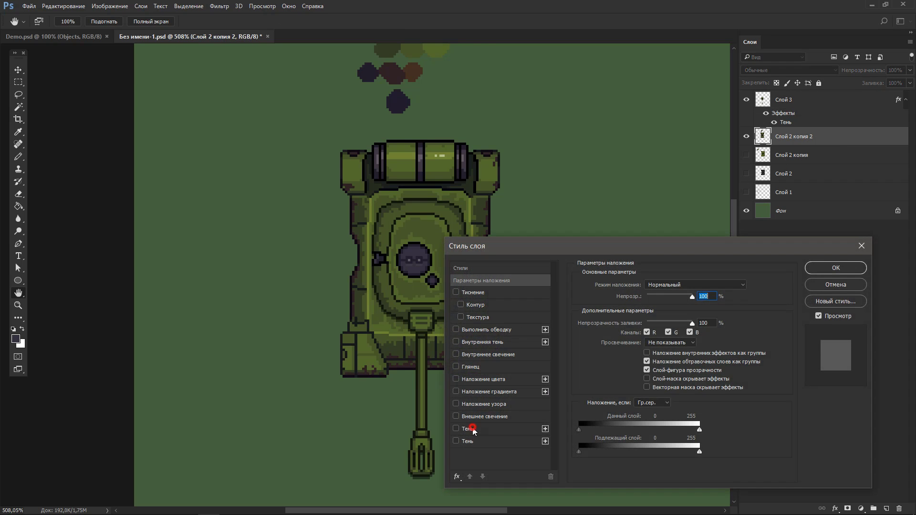
pyautogui.click(470, 429)
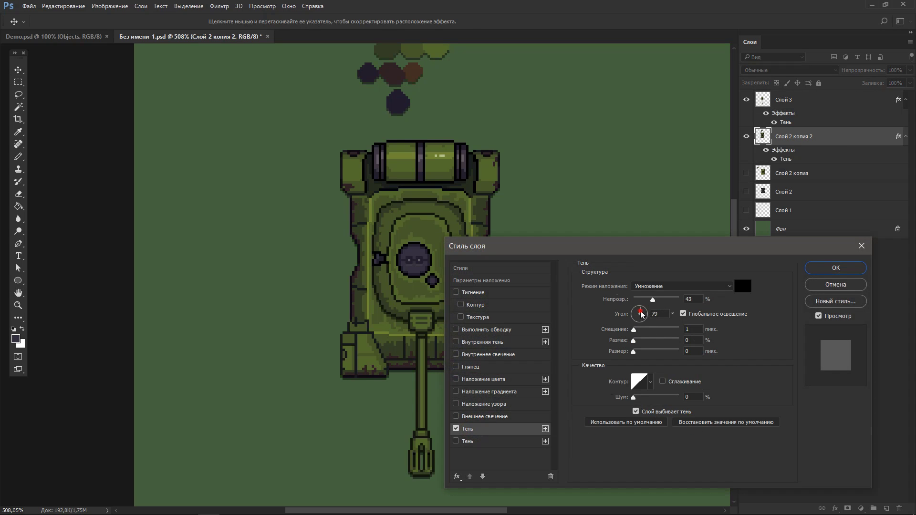
pyautogui.moveTo(642, 315); pyautogui.dragTo(645, 313)
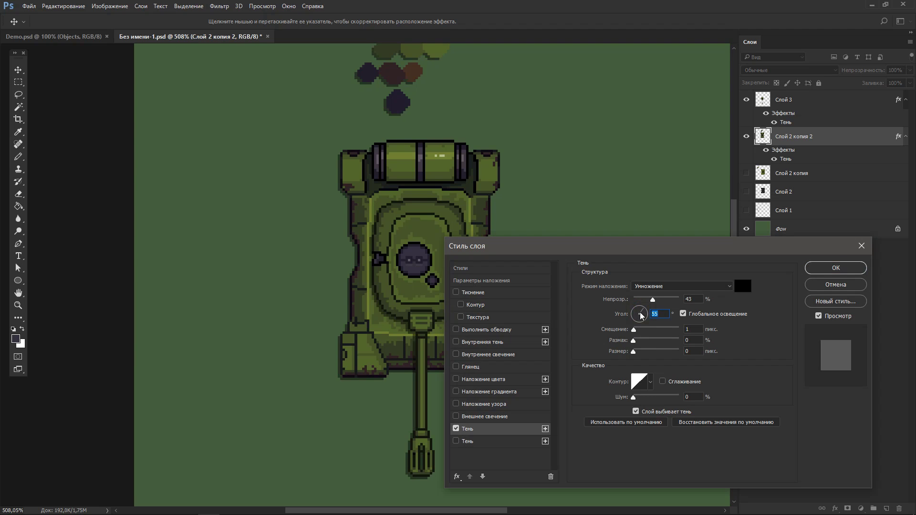
pyautogui.moveTo(634, 332); pyautogui.dragTo(641, 336)
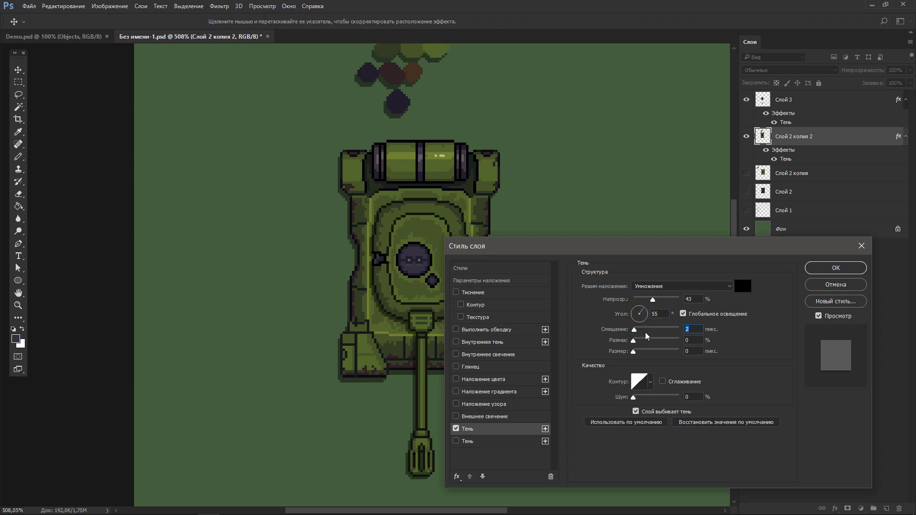
pyautogui.click(811, 269)
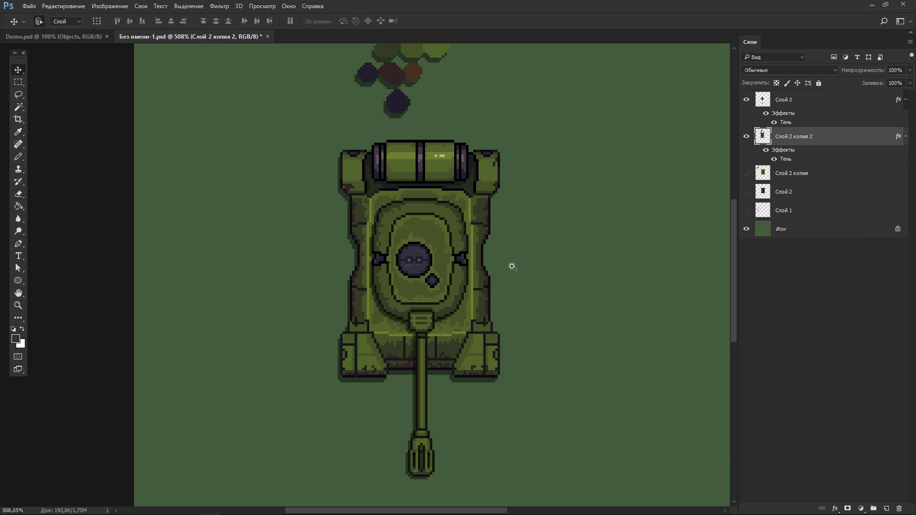
pyautogui.scroll(-2, 513, 267)
# Duplicate Слой 3, hide the original, and brighten the copy with a Curves adjustment
pyautogui.click(792, 99)
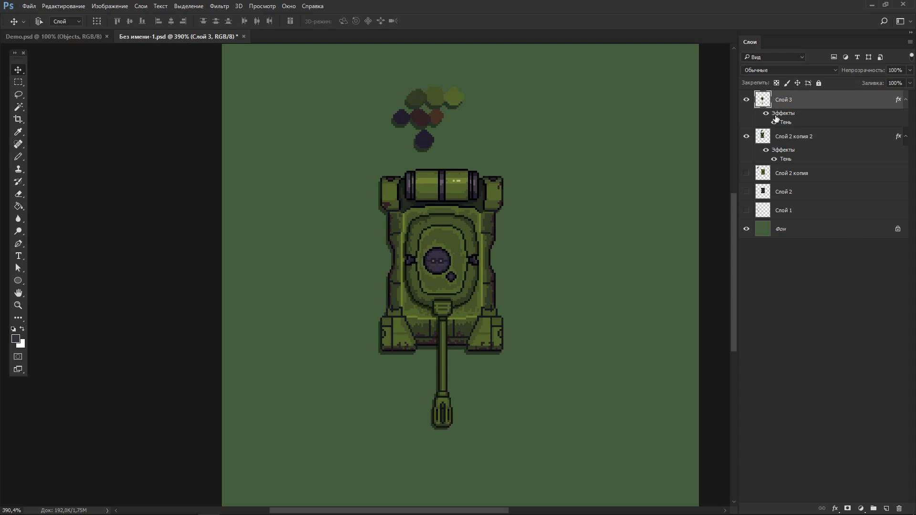
pyautogui.hotkey('ctrl', 'j')
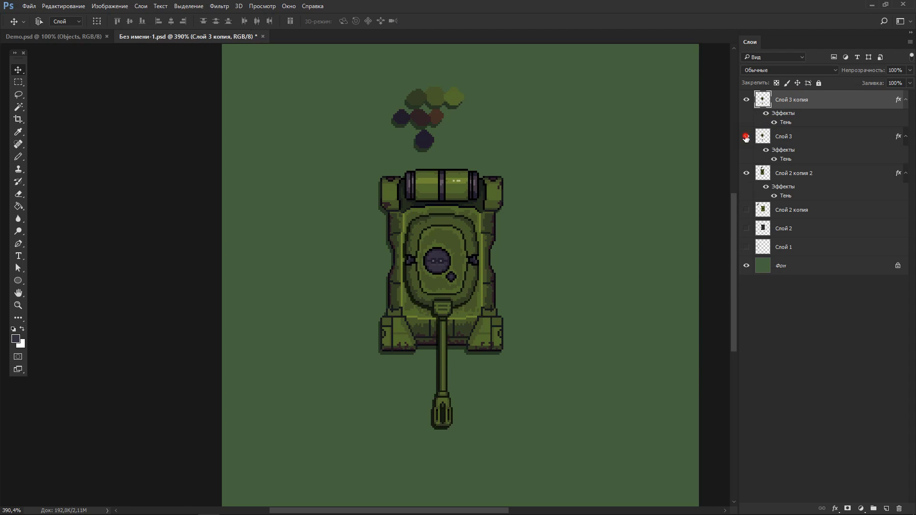
pyautogui.click(747, 136)
pyautogui.hotkey('ctrl', 'm')
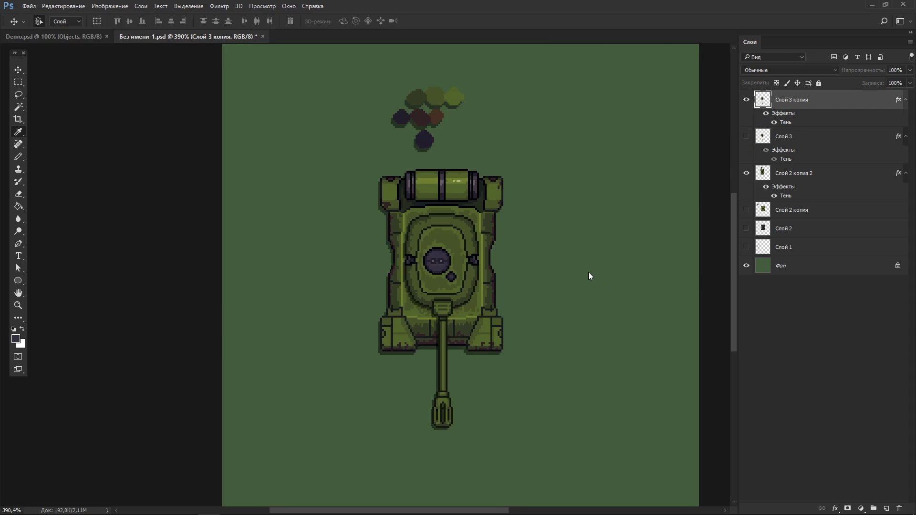
pyautogui.moveTo(662, 181); pyautogui.dragTo(663, 170)
pyautogui.moveTo(629, 211); pyautogui.dragTo(629, 216)
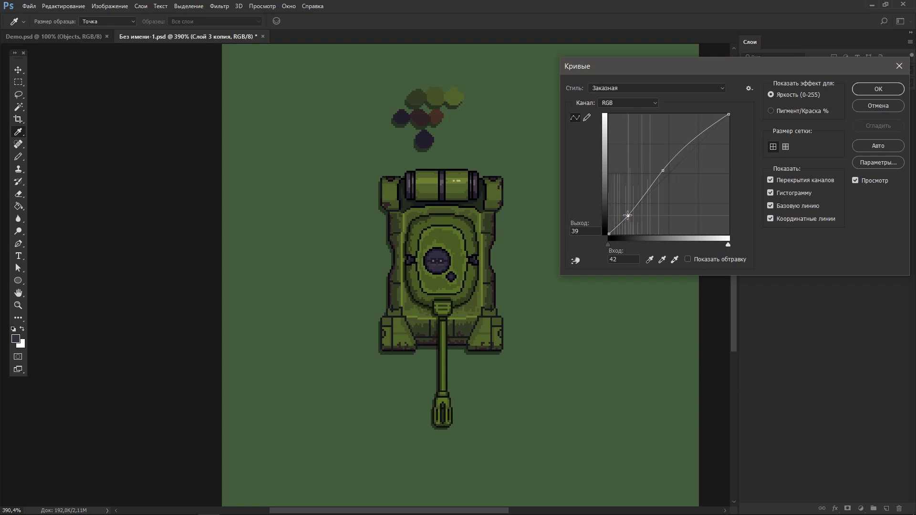
pyautogui.moveTo(663, 170); pyautogui.dragTo(665, 161)
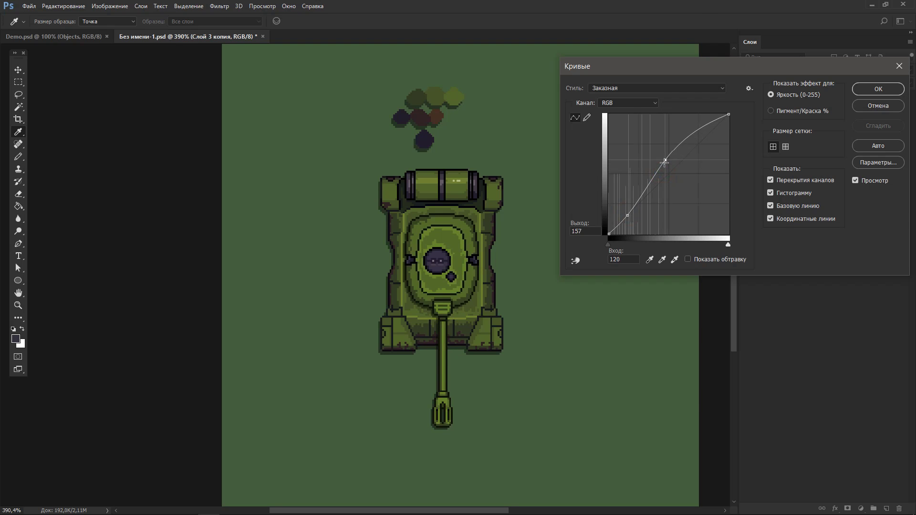
pyautogui.moveTo(628, 215); pyautogui.dragTo(628, 212)
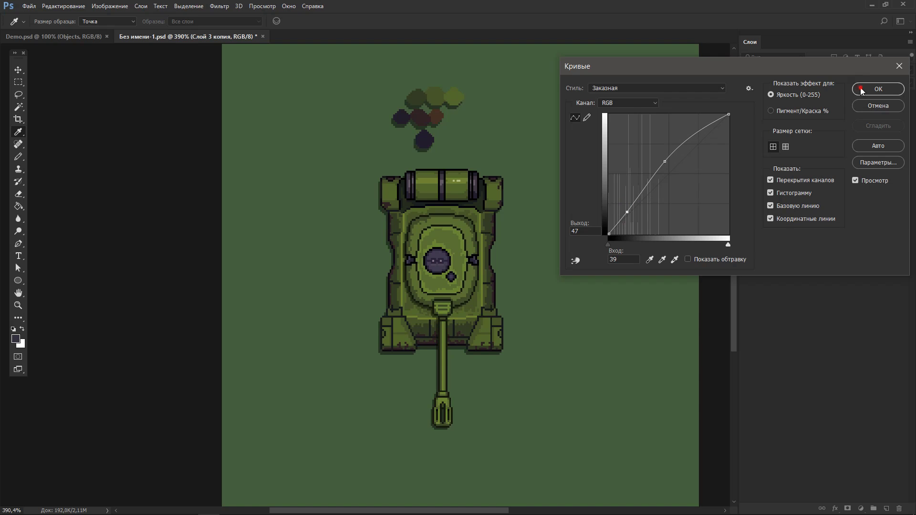
pyautogui.click(878, 88)
# Slightly darken Слой 2 копия 2 with a lowered Curves point
pyautogui.click(799, 139)
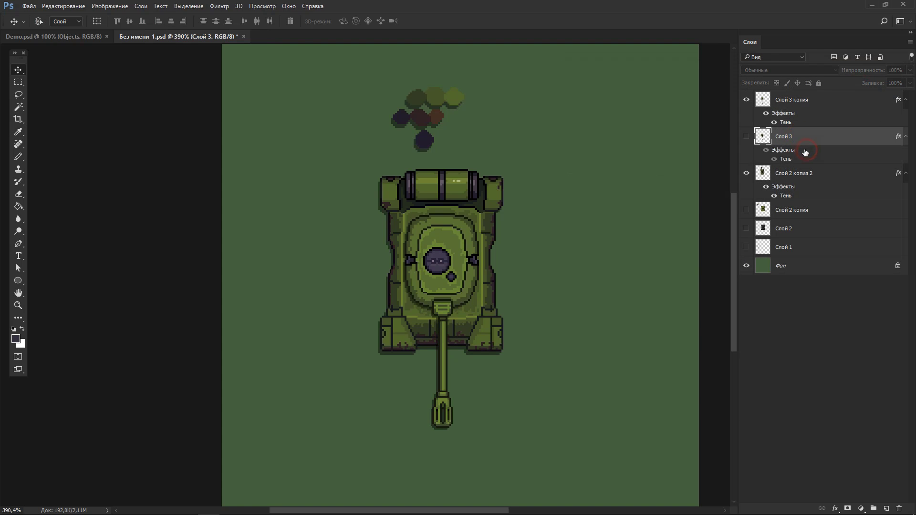
pyautogui.click(800, 171)
pyautogui.hotkey('ctrl', 'm')
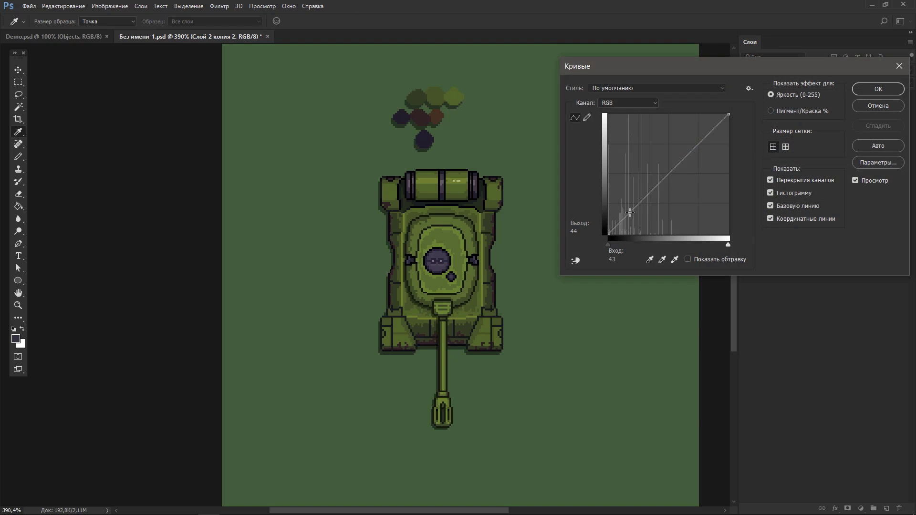
pyautogui.moveTo(632, 211); pyautogui.dragTo(632, 214)
# Confirm the hull's Curves and shift its midtones toward blue with Color Balance
pyautogui.click(866, 90)
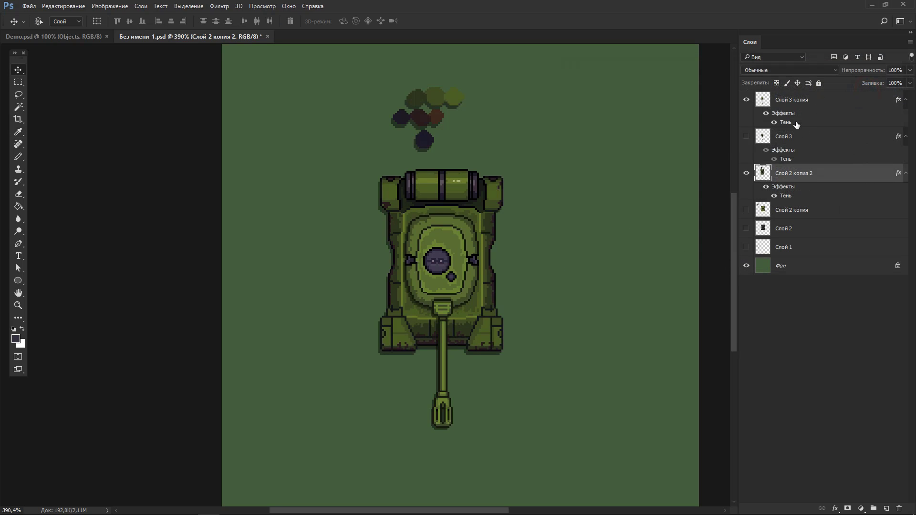
pyautogui.press('v')
pyautogui.hotkey('ctrl', 'b')
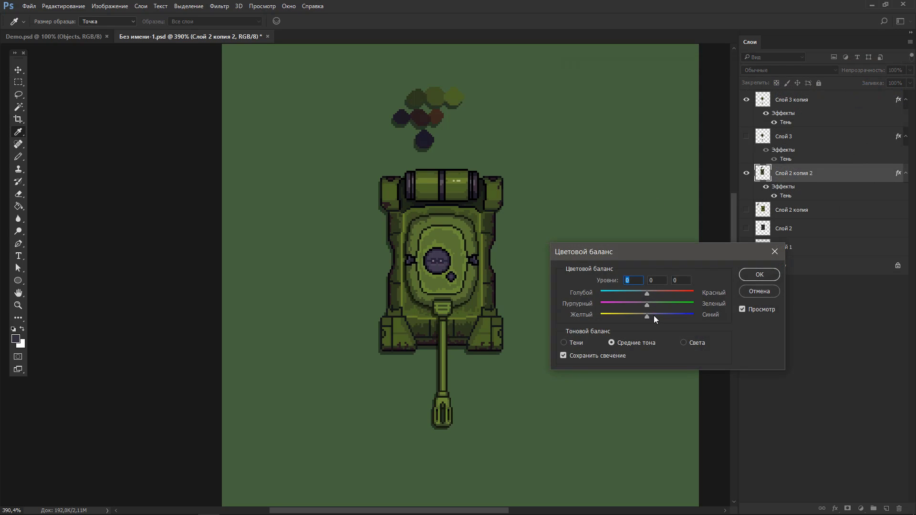
pyautogui.moveTo(653, 316); pyautogui.dragTo(657, 316)
pyautogui.click(759, 274)
# Shift Слой 3 копия's midtones toward blue with Color Balance as well
pyautogui.click(814, 101)
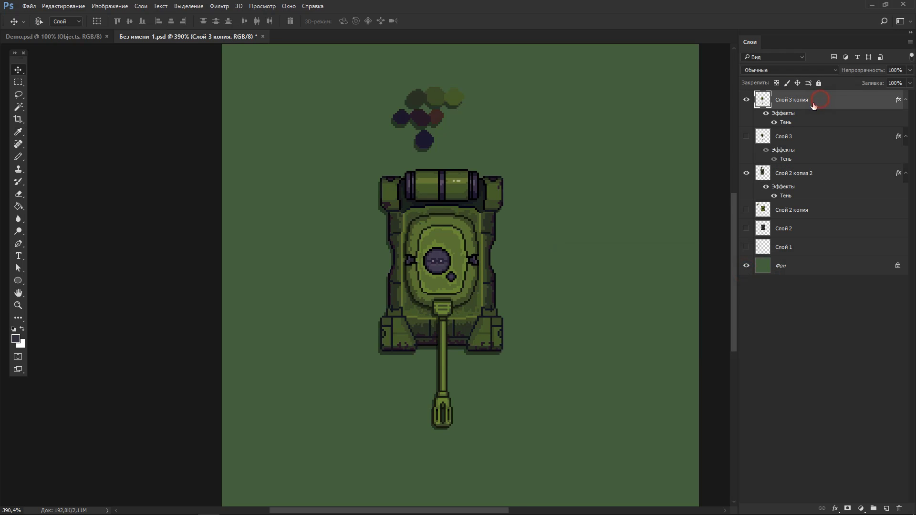
pyautogui.hotkey('ctrl', 'b')
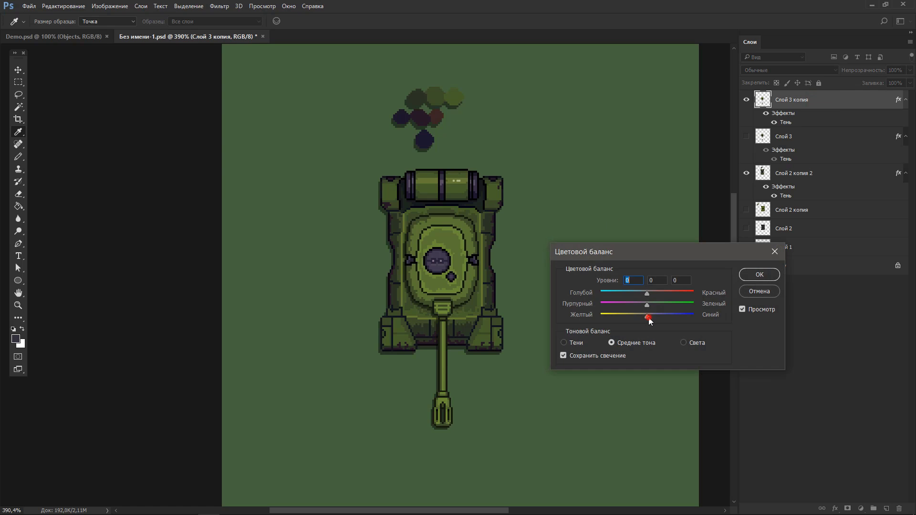
pyautogui.moveTo(649, 318)
pyautogui.mouseDown()
pyautogui.moveTo(671, 318)
pyautogui.moveTo(652, 319)
pyautogui.moveTo(648, 293)
pyautogui.moveTo(648, 315)
pyautogui.mouseUp()
pyautogui.click(744, 276)
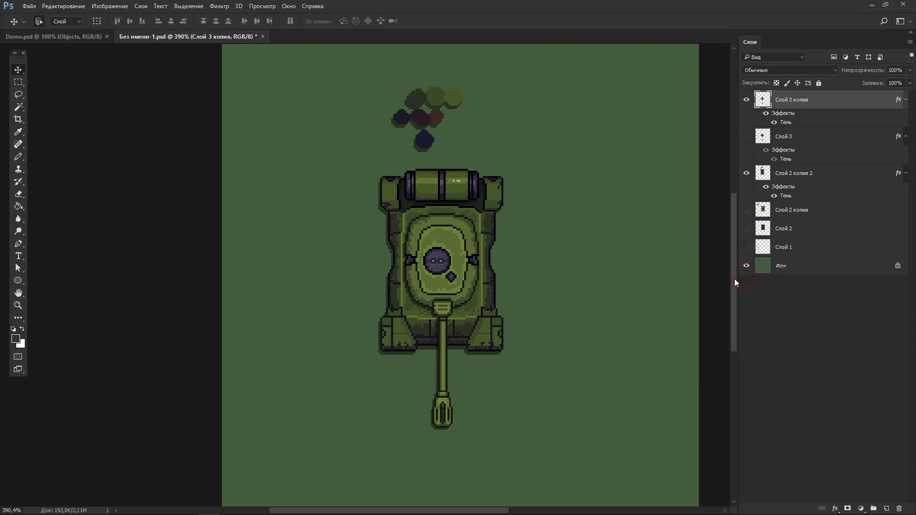
# Marquee-select and delete the swatch circles above the tank on Слой 2 копия 2
pyautogui.click(802, 178)
pyautogui.press('m')
pyautogui.moveTo(363, 73); pyautogui.dragTo(500, 156)
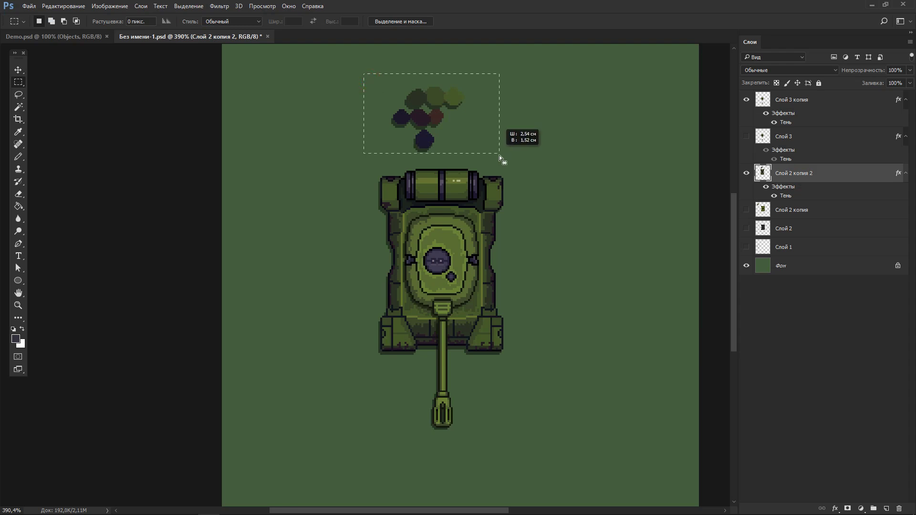
pyautogui.press('Delete')
pyautogui.hotkey('ctrl', 'd')
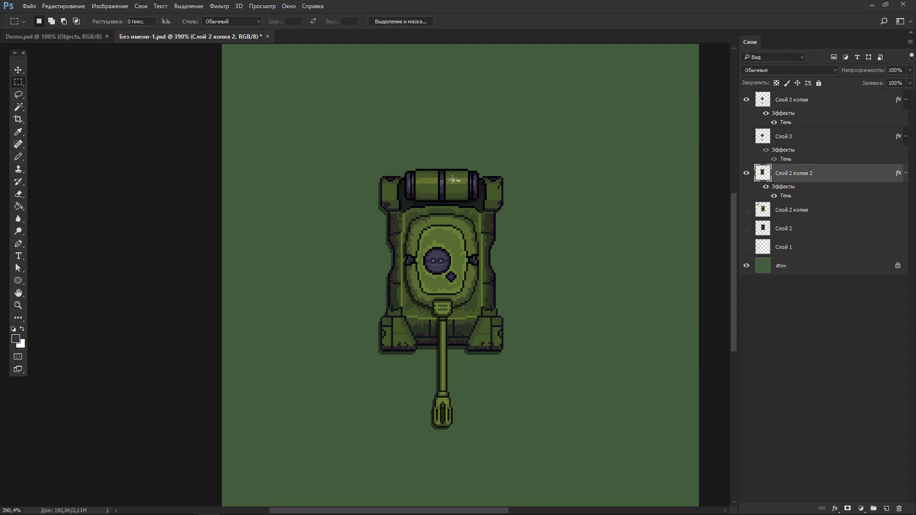
pyautogui.press('b')
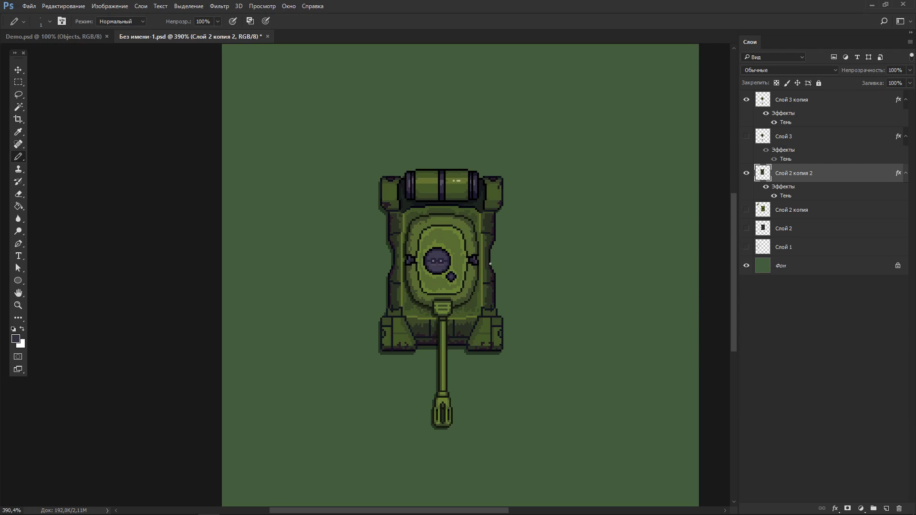
pyautogui.scroll(4, 465, 263)
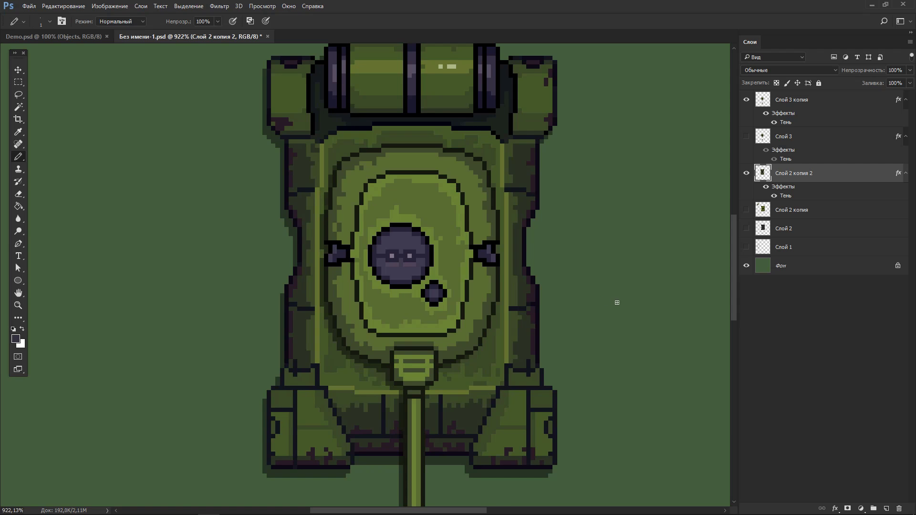
pyautogui.scroll(-3, 617, 303)
pyautogui.moveTo(625, 303); pyautogui.dragTo(547, 282)
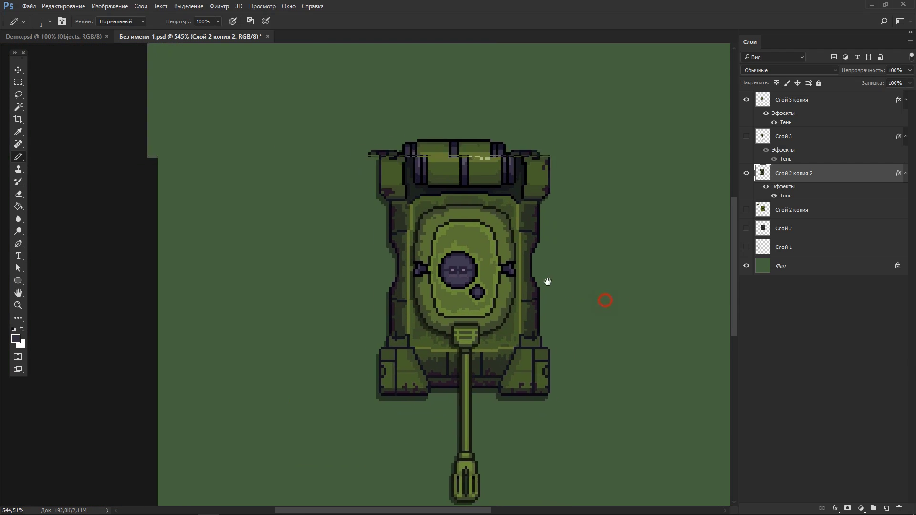
pyautogui.scroll(-3, 557, 267)
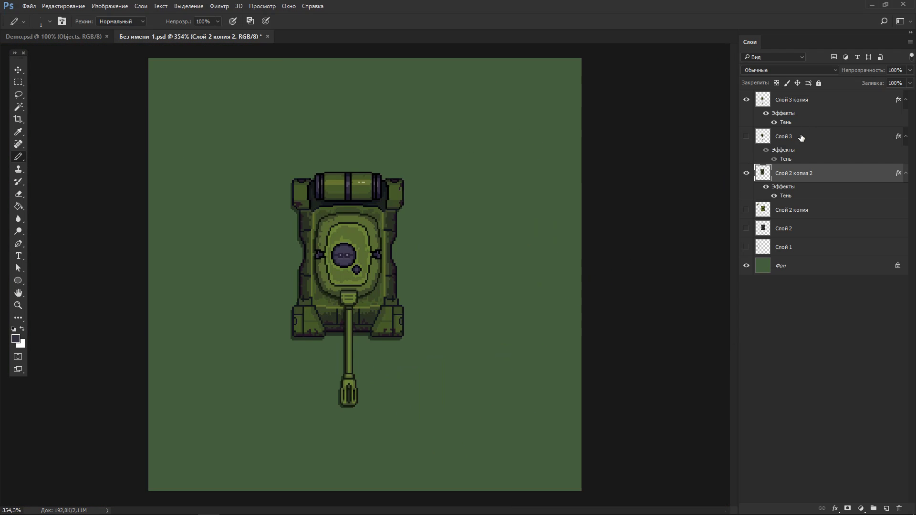
# Reorder Слой 3 and group Слой 2 копия 2 with Слой 3 копия into Группа 1
pyautogui.moveTo(801, 137); pyautogui.dragTo(802, 201)
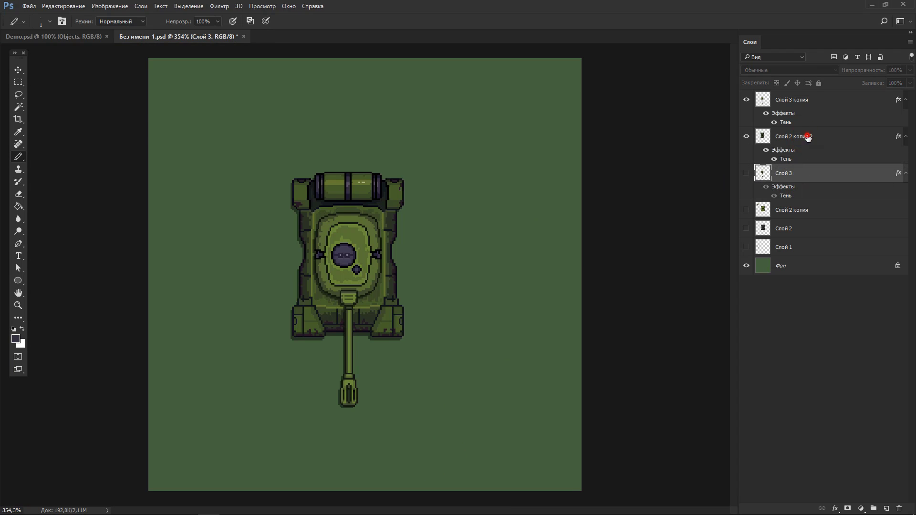
pyautogui.click(808, 138)
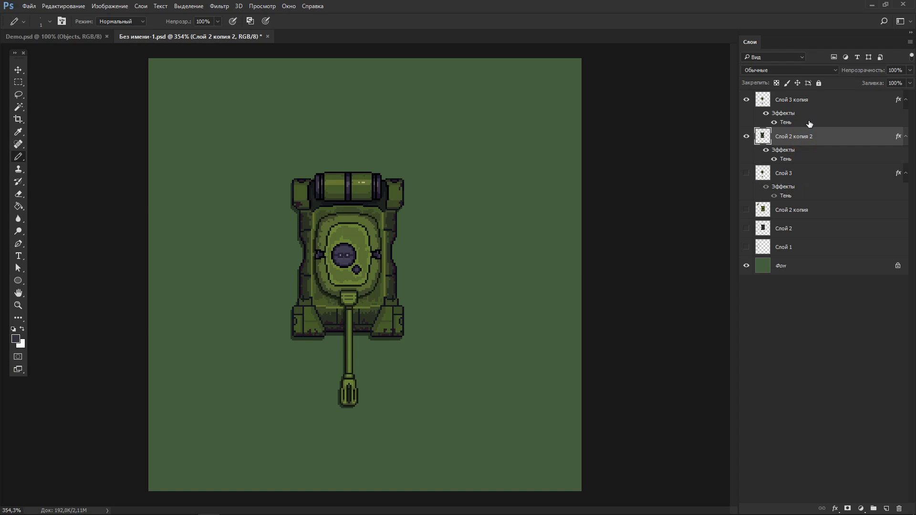
pyautogui.keyDown('ctrl'); pyautogui.click(817, 100); pyautogui.keyUp('ctrl')
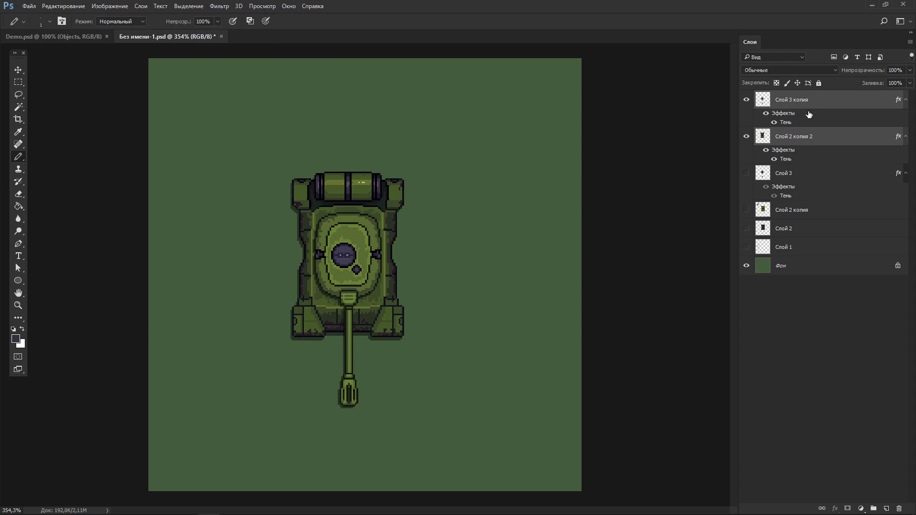
pyautogui.hotkey('ctrl', 'g')
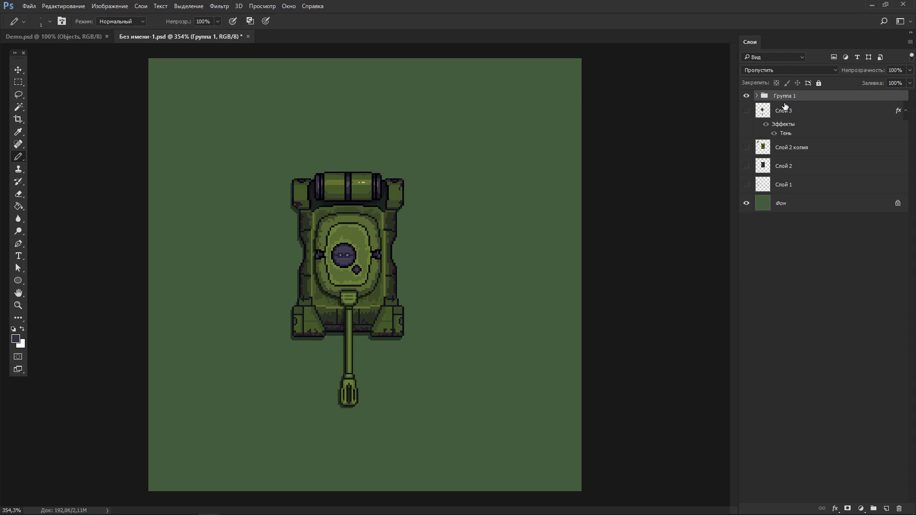
# Shift the tank group left and place duplicates side by side to the right
pyautogui.press('v')
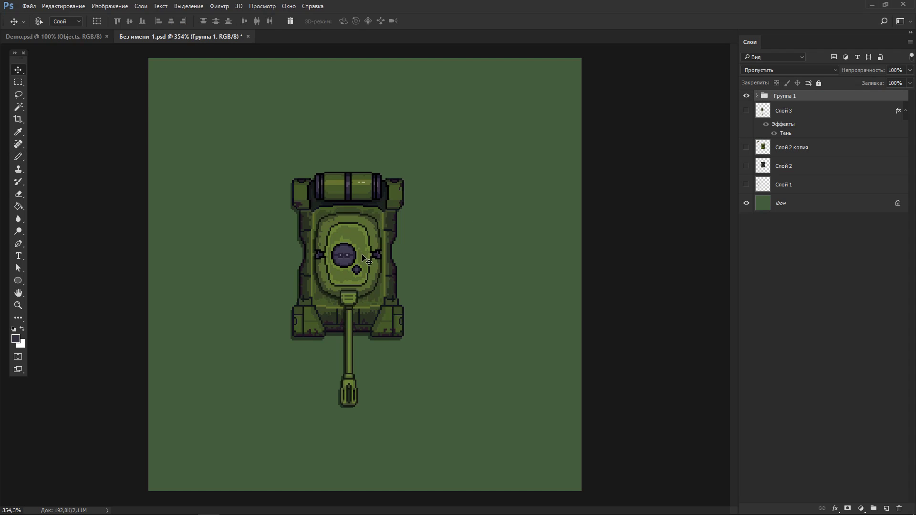
pyautogui.moveTo(343, 250); pyautogui.dragTo(244, 235)
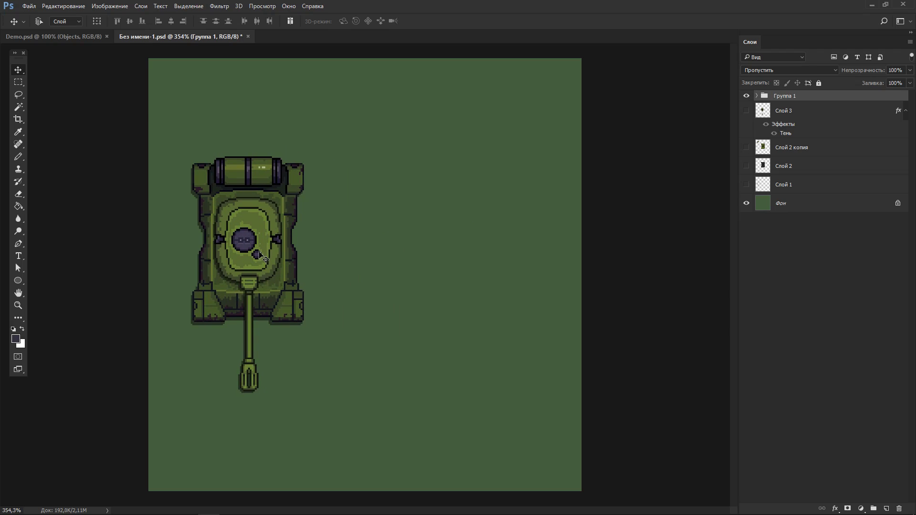
pyautogui.hotkey('ctrl', 'j')
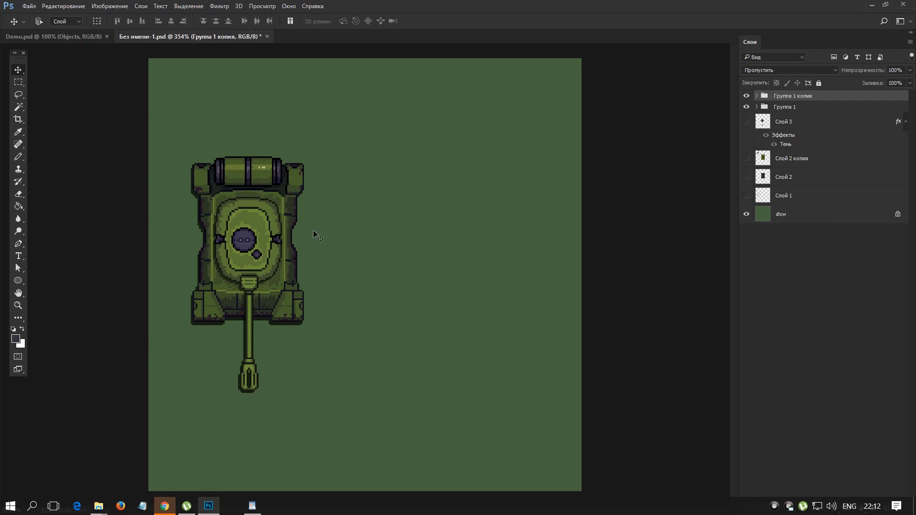
pyautogui.moveTo(298, 312)
pyautogui.mouseDown()
pyautogui.moveTo(469, 311)
pyautogui.moveTo(414, 297)
pyautogui.moveTo(514, 299)
pyautogui.mouseUp()
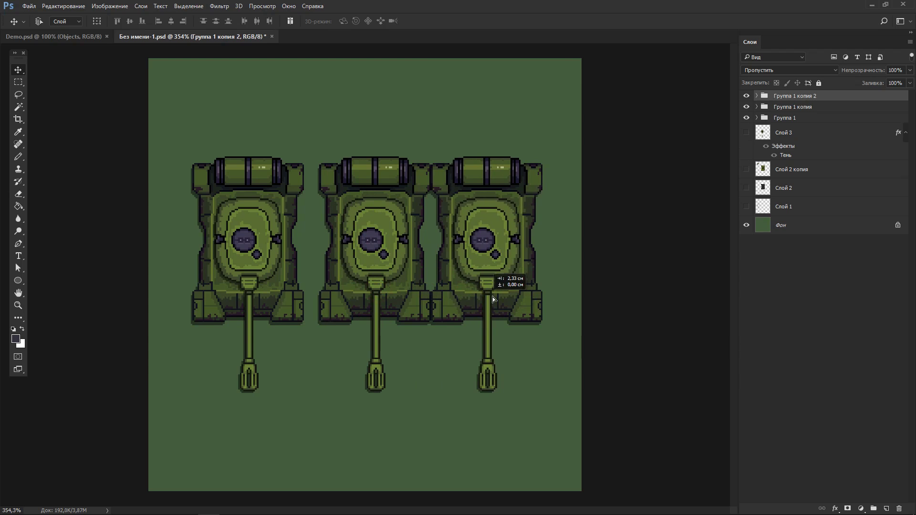
pyautogui.click(861, 511)
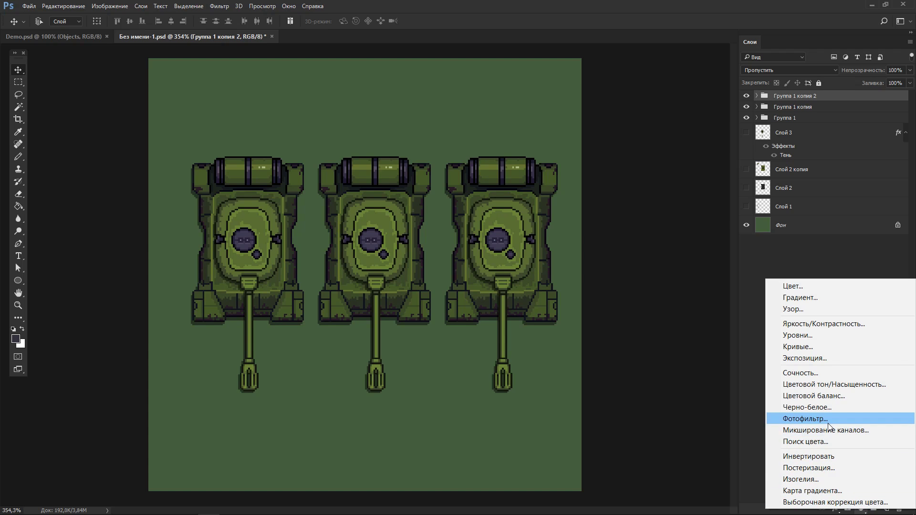
# Add a Gradient Map layer, then duplicate Группа 1 and hide the backup copy
pyautogui.click(806, 490)
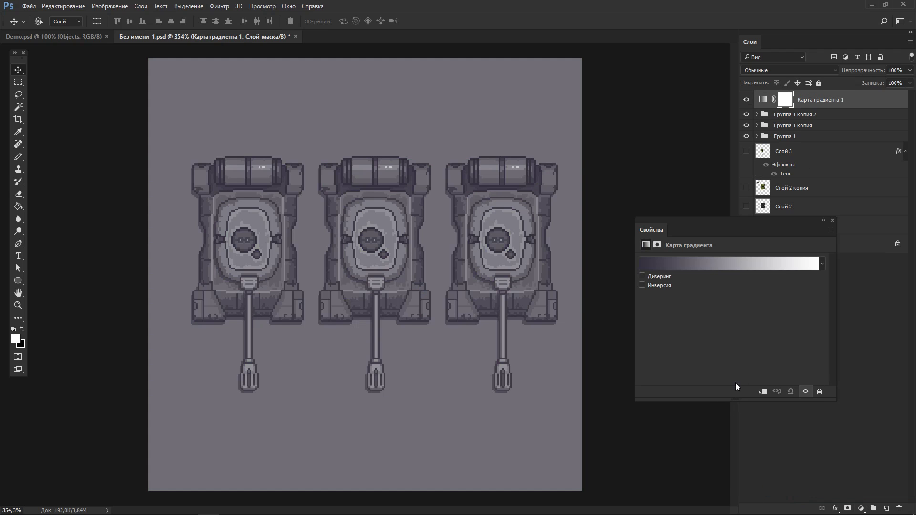
pyautogui.click(779, 138)
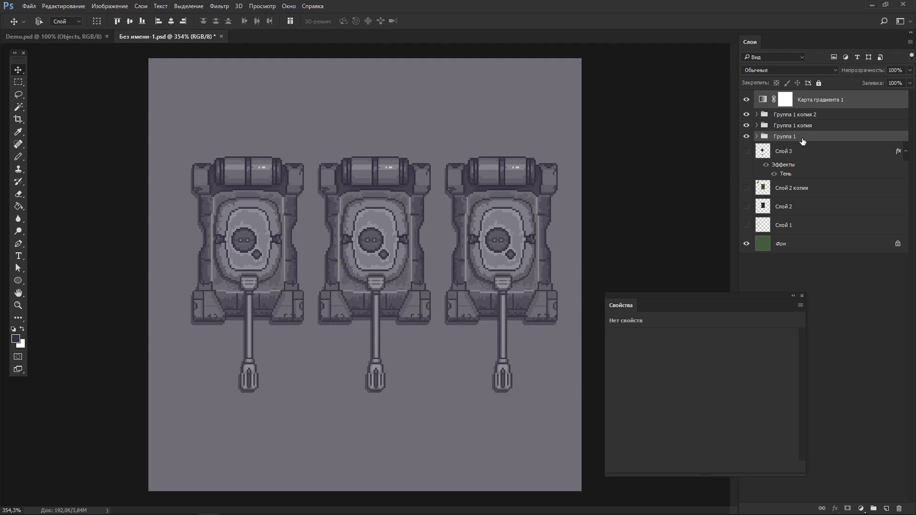
pyautogui.click(756, 137)
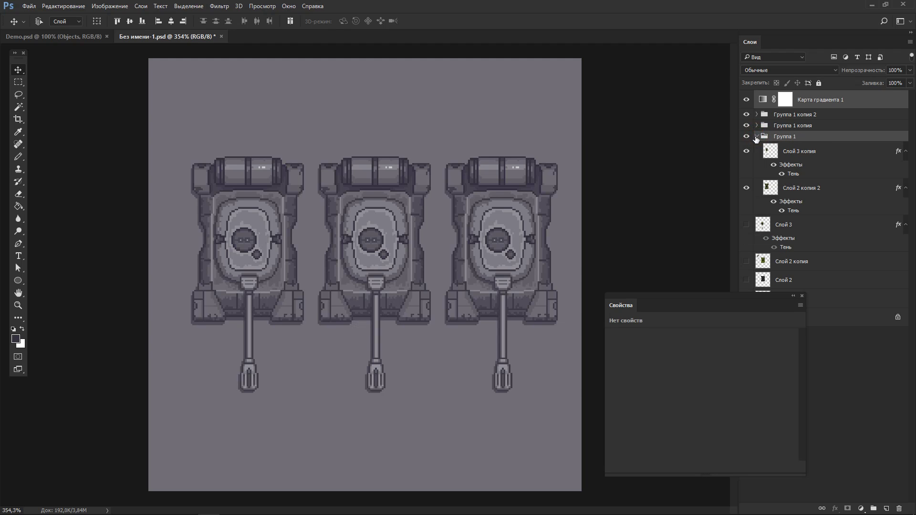
pyautogui.click(757, 137)
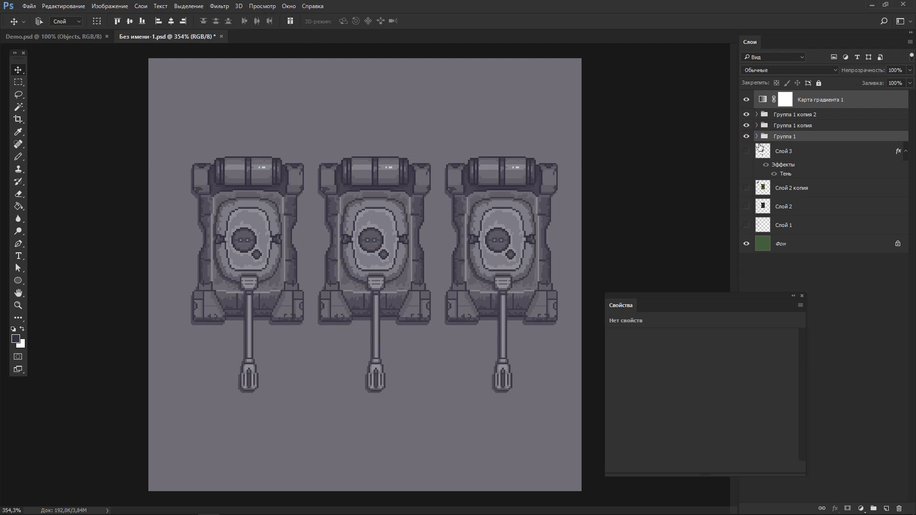
pyautogui.hotkey('ctrl', 'j')
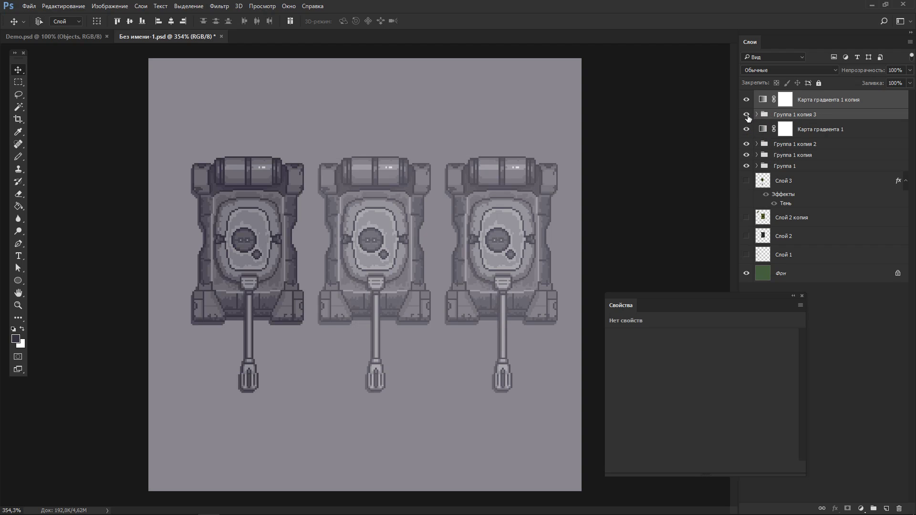
pyautogui.click(747, 115)
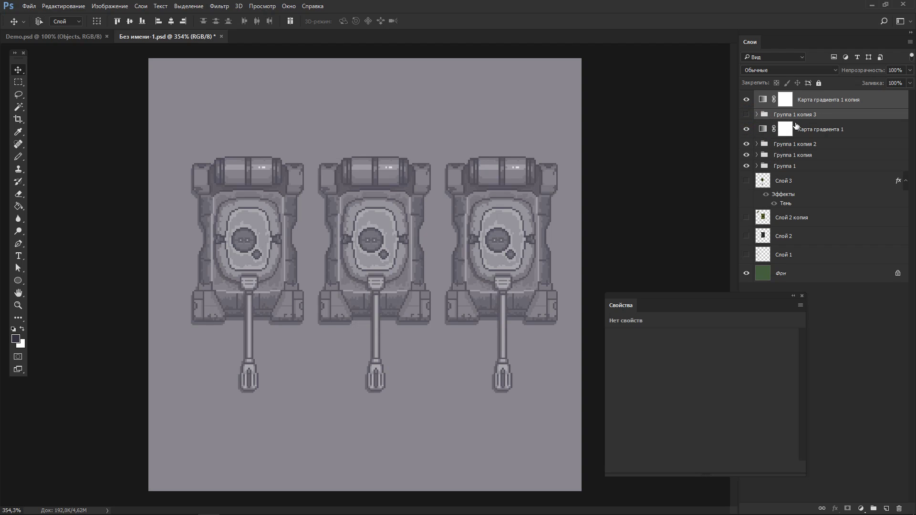
# Delete the duplicate gradient map and merge each tank group into one pixel layer
pyautogui.click(814, 108)
pyautogui.press('Delete')
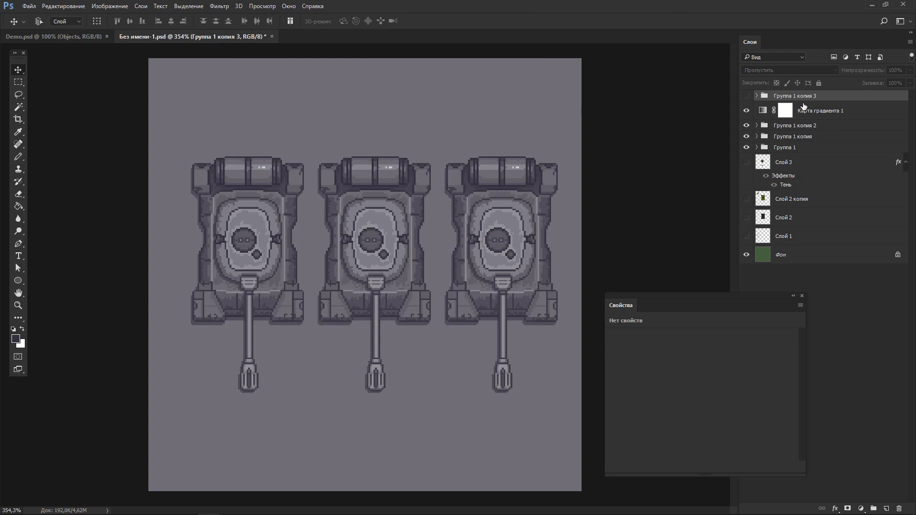
pyautogui.click(783, 125)
pyautogui.keyDown('shift'); pyautogui.click(779, 148); pyautogui.keyUp('shift')
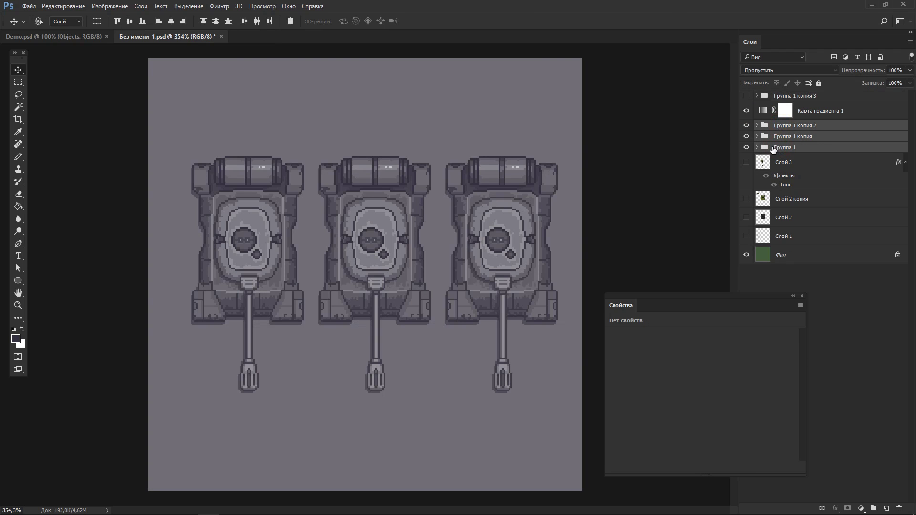
pyautogui.click(772, 147)
pyautogui.hotkey('ctrl', 'e')
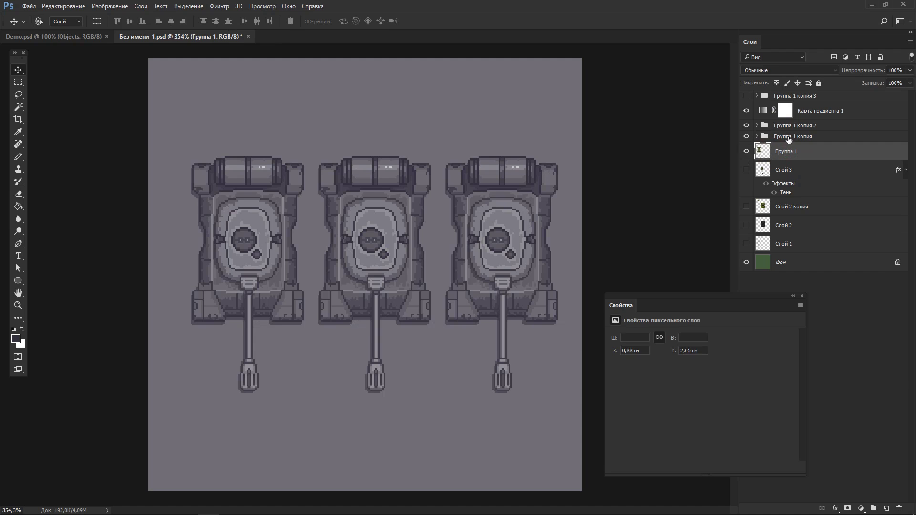
pyautogui.click(790, 135)
pyautogui.hotkey('ctrl', 'e')
pyautogui.hotkey('ctrl', 'e')
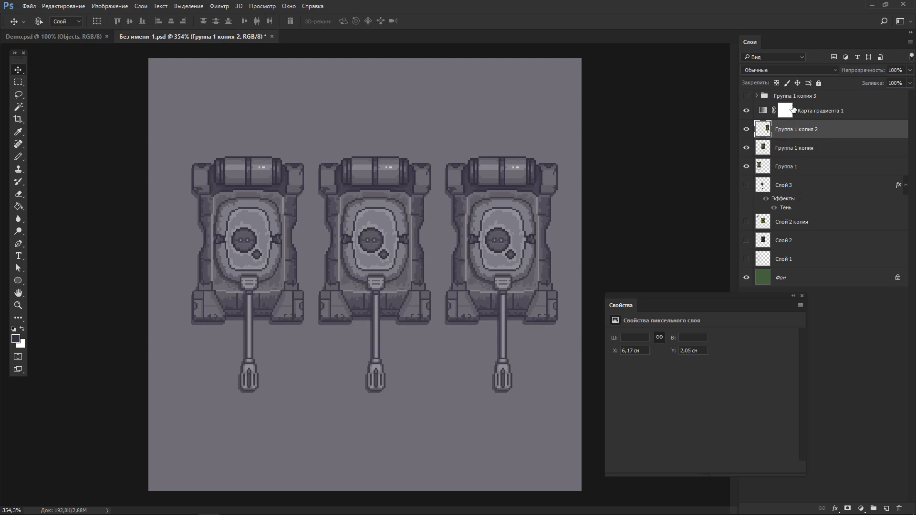
pyautogui.click(789, 112)
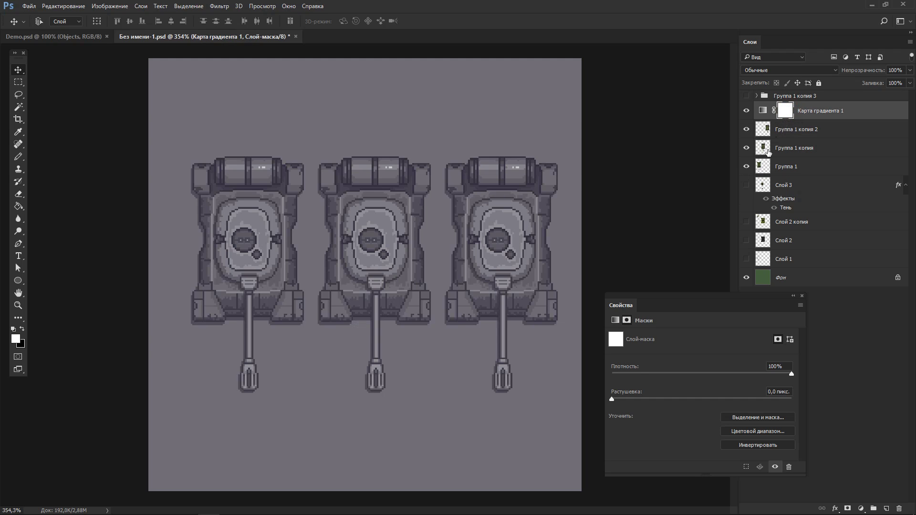
# Mask the Gradient Map to the left tank: load its outline, fill black, deselect, invert
pyautogui.keyDown('ctrl'); pyautogui.click(762, 167); pyautogui.keyUp('ctrl')
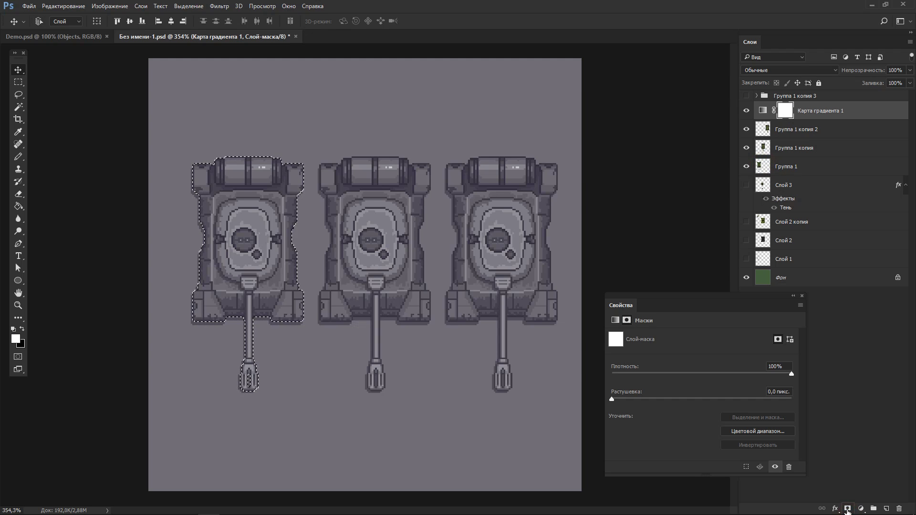
pyautogui.press('g')
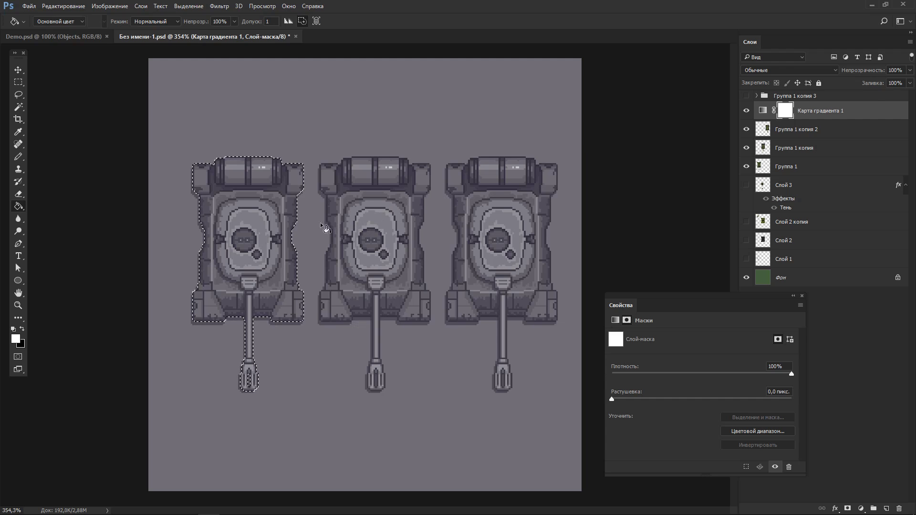
pyautogui.press('x')
pyautogui.click(256, 236)
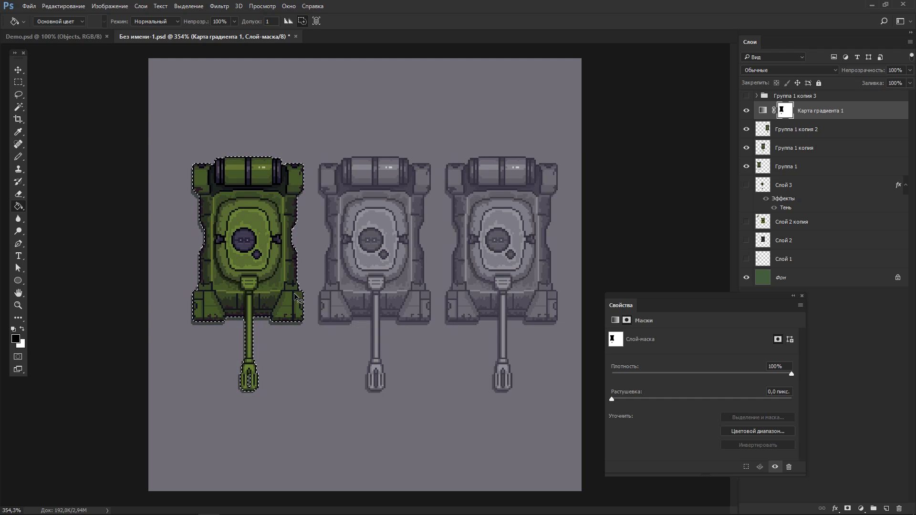
pyautogui.hotkey('ctrl', 'z')
pyautogui.hotkey('ctrl', 'z')
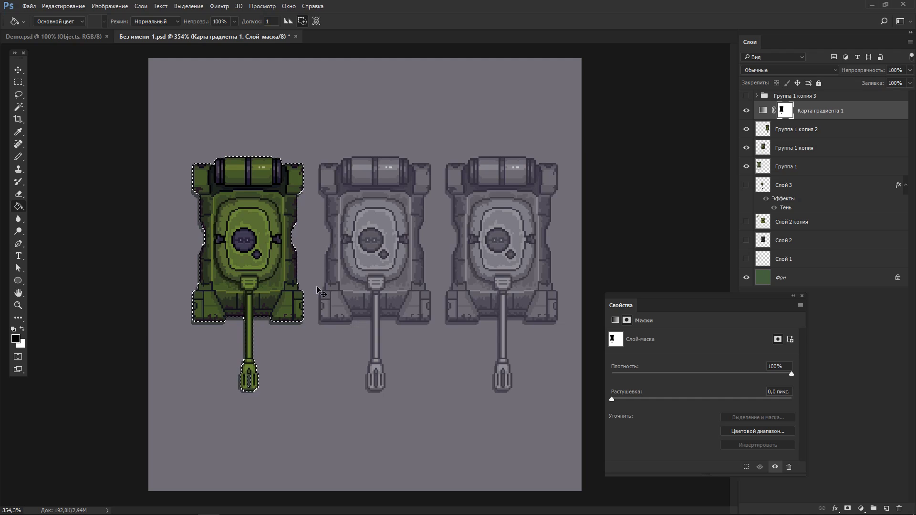
pyautogui.hotkey('ctrl', 'd')
pyautogui.hotkey('ctrl', 'i')
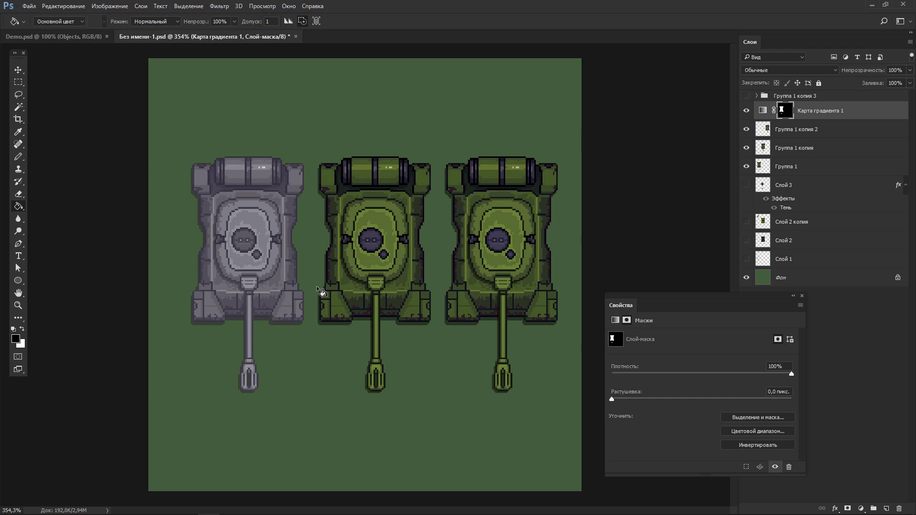
pyautogui.click(762, 112)
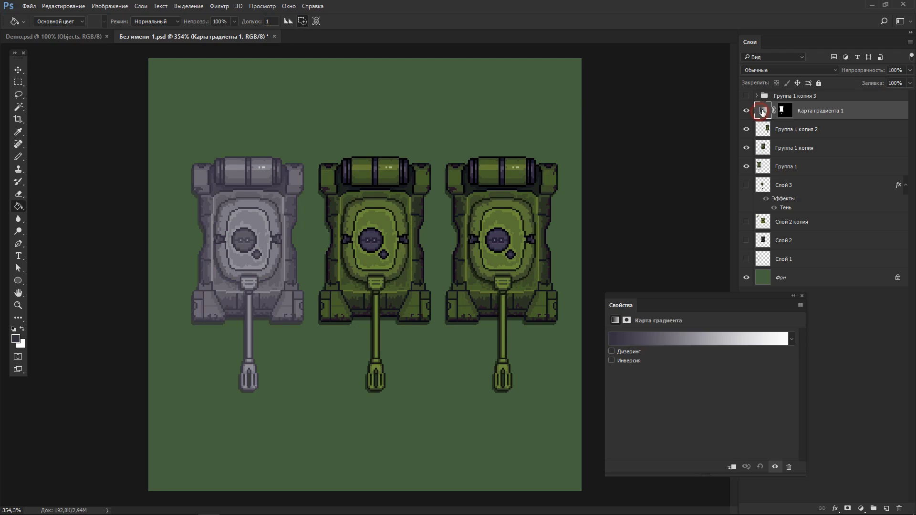
# Try several gradient presets on the tank, returning to a multi-stop preset
pyautogui.click(671, 339)
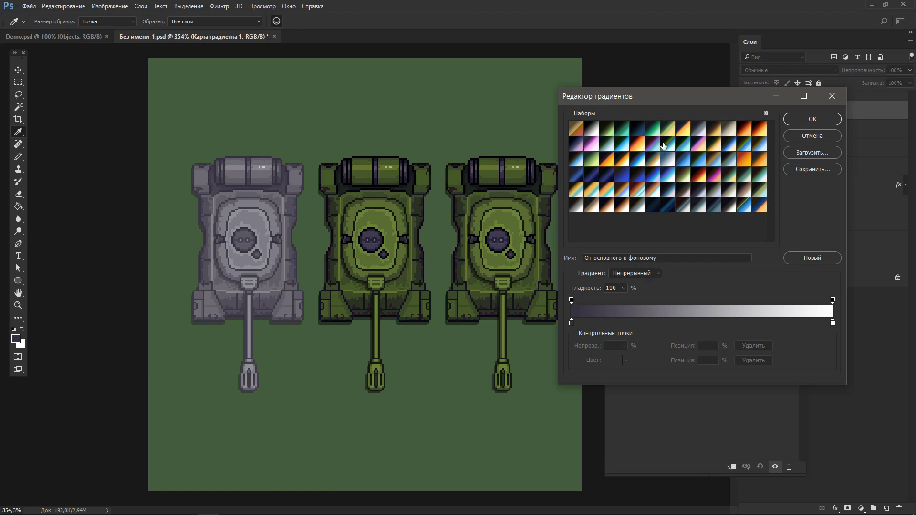
pyautogui.click(653, 148)
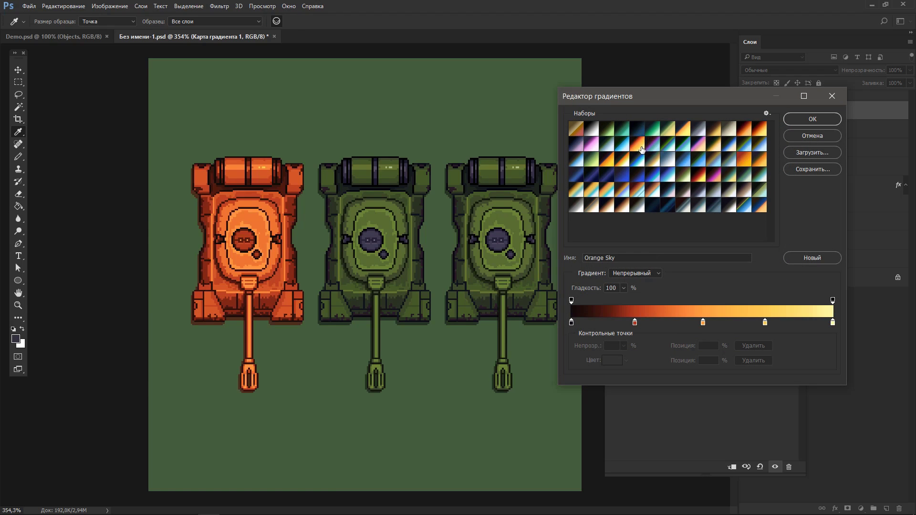
pyautogui.click(593, 145)
pyautogui.click(589, 165)
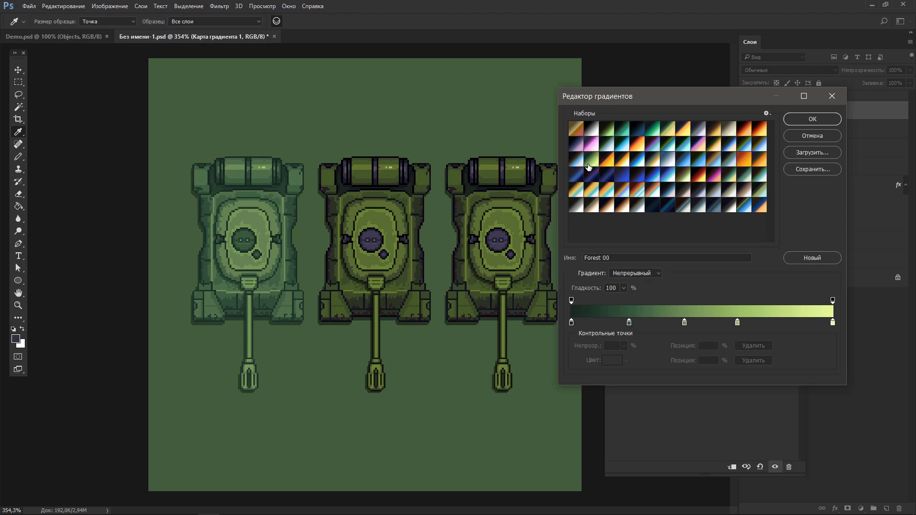
pyautogui.click(576, 175)
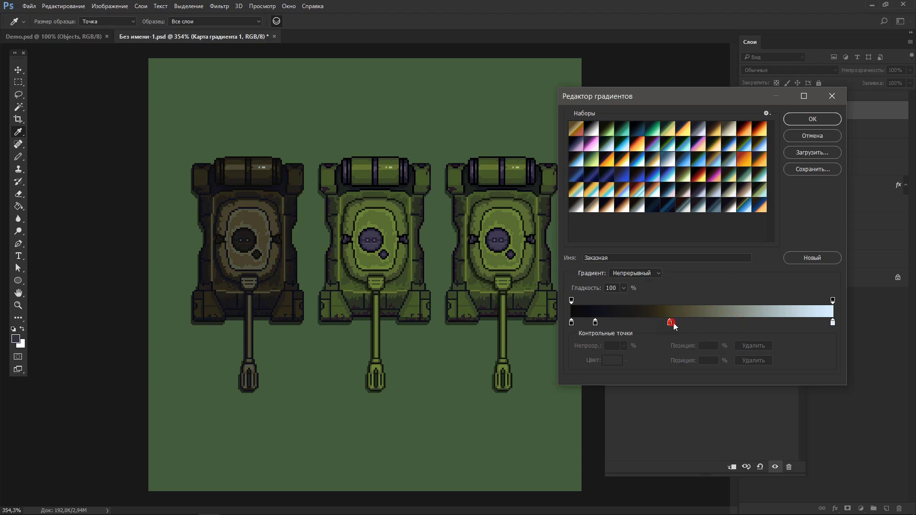
pyautogui.moveTo(826, 323); pyautogui.dragTo(785, 343)
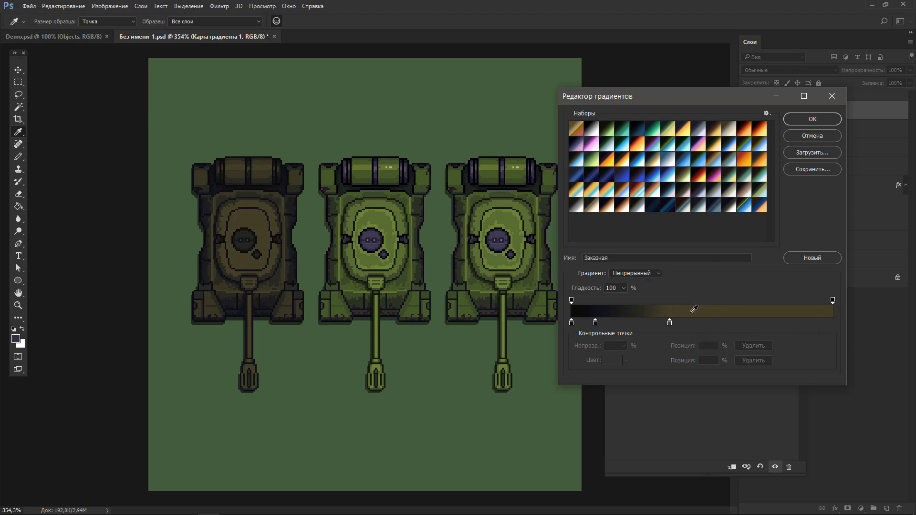
pyautogui.moveTo(669, 323)
pyautogui.mouseDown()
pyautogui.moveTo(827, 323)
pyautogui.moveTo(684, 326)
pyautogui.mouseUp()
pyautogui.click(573, 153)
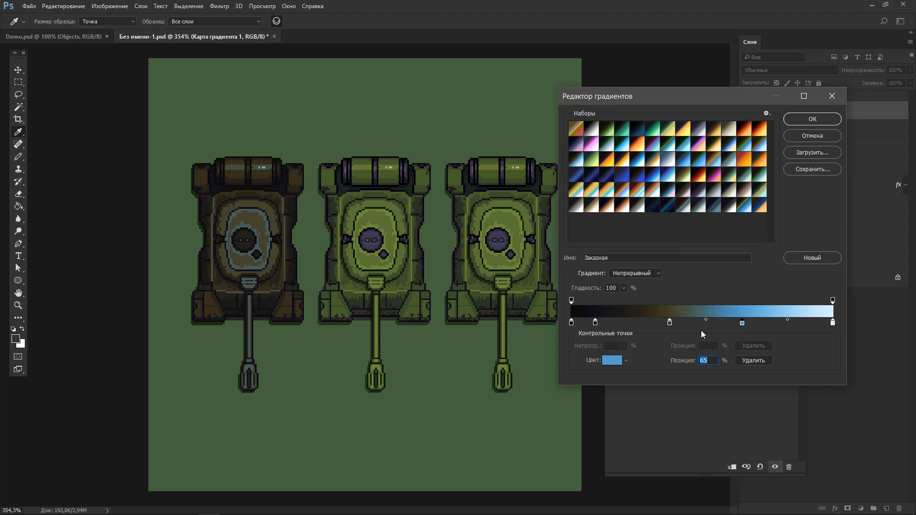
# Set a gradient stop to darker olive and shift the stops slightly left
pyautogui.click(613, 360)
pyautogui.click(681, 399)
pyautogui.click(760, 291)
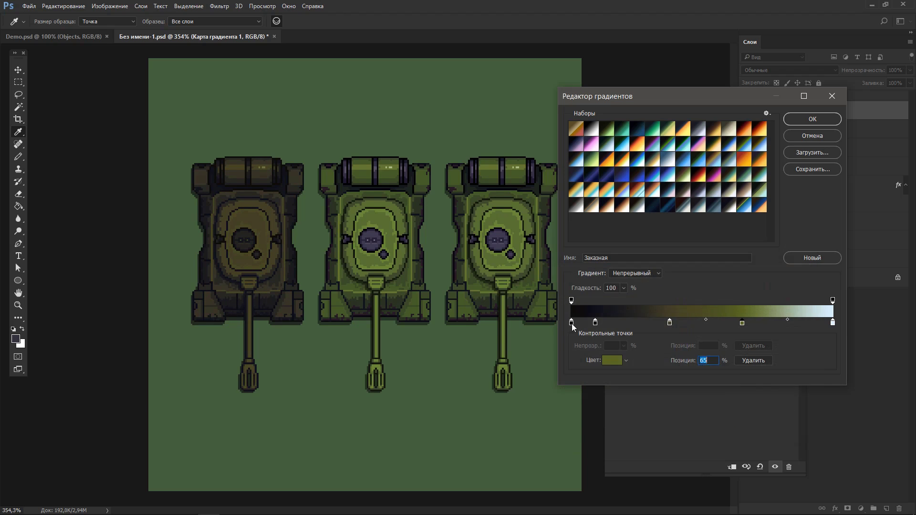
pyautogui.moveTo(669, 322); pyautogui.dragTo(654, 324)
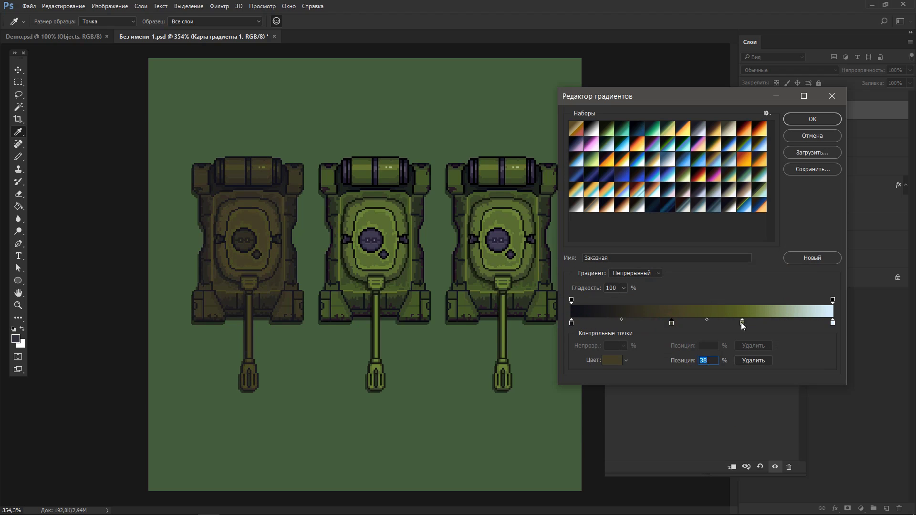
pyautogui.moveTo(743, 326); pyautogui.dragTo(732, 324)
# Set another gradient stop to a lighter olive and move it further left
pyautogui.click(612, 360)
pyautogui.click(761, 290)
pyautogui.click(612, 360)
pyautogui.click(603, 372)
pyautogui.click(761, 290)
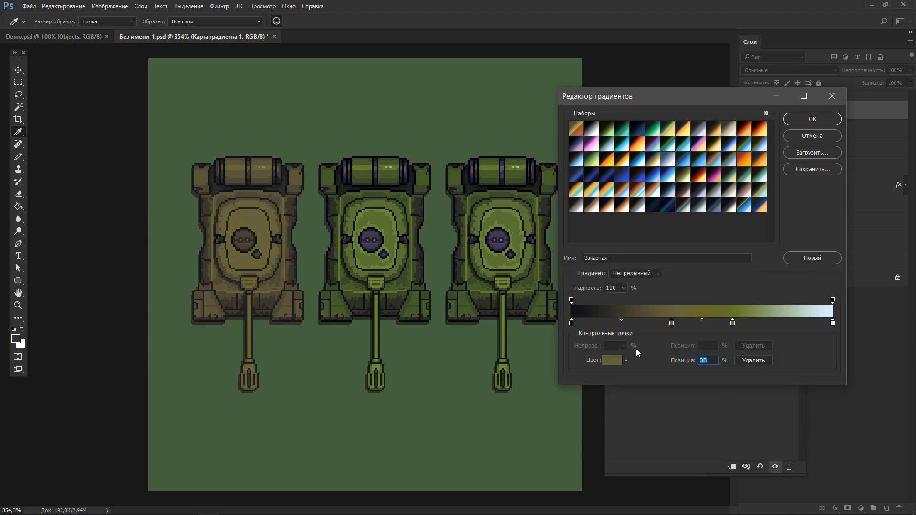
pyautogui.click(612, 360)
pyautogui.click(776, 291)
pyautogui.moveTo(751, 325); pyautogui.dragTo(721, 323)
pyautogui.doubleClick(718, 322)
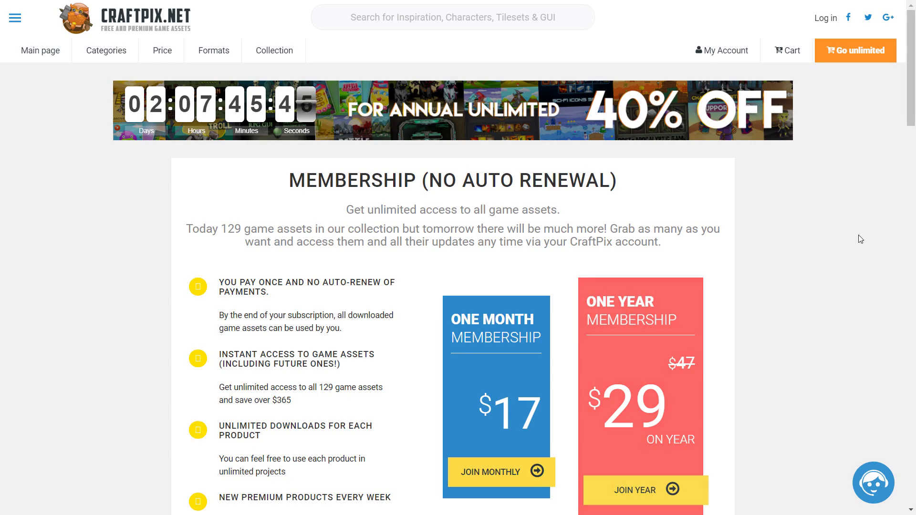
# View the CraftPix Go unlimited membership page with the $17 monthly and $29 yearly plans
pyautogui.middleClick(858, 241)
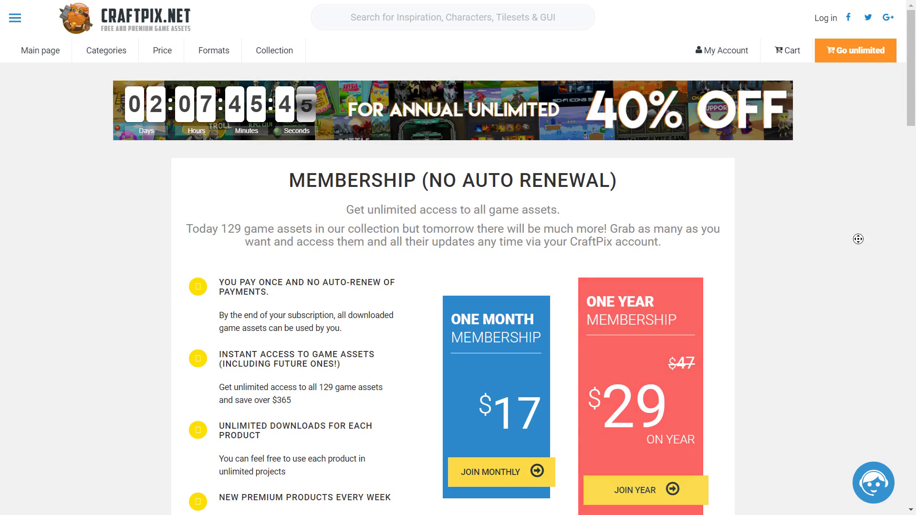